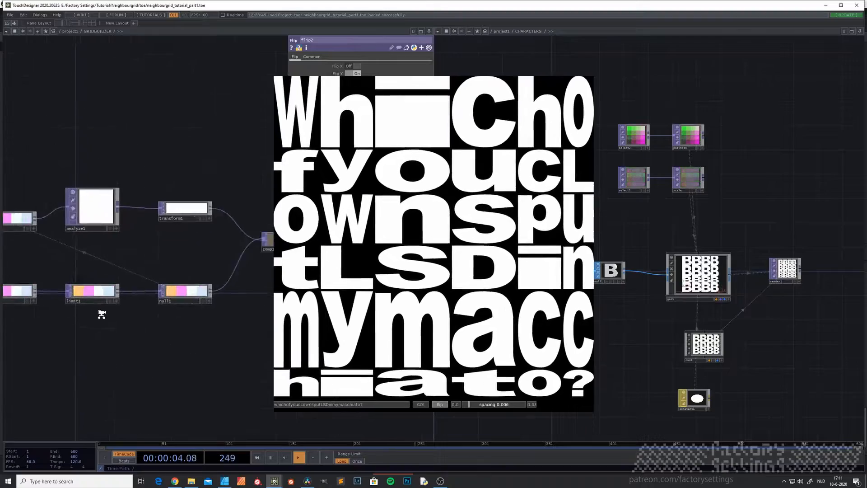
Step: Examine the GRIDBUILDER network and the operators inside its MASK component in the neighbourgrid project
left_click_drag(492, 387, 221, 363)
left_click_drag(406, 392, 193, 368)
scroll(246, 376, "down", 3)
left_click(223, 325)
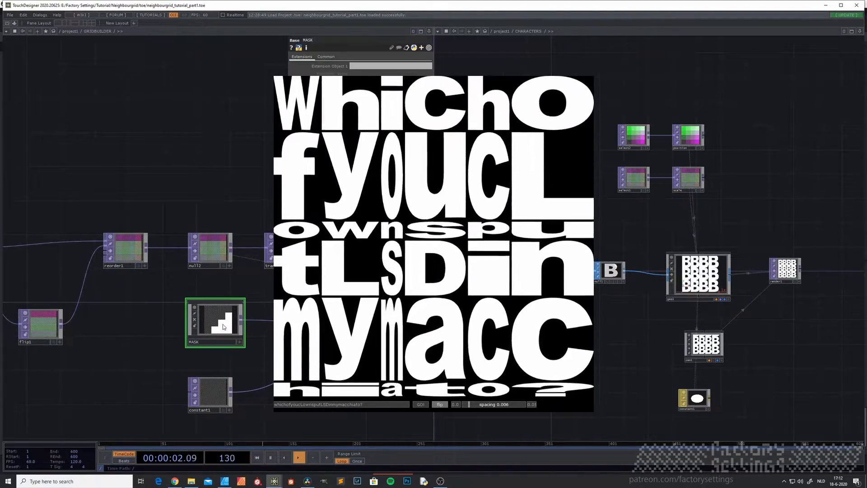
key("i")
scroll(237, 356, "down", 3)
scroll(236, 357, "down", 3)
left_click_drag(248, 368, 294, 331)
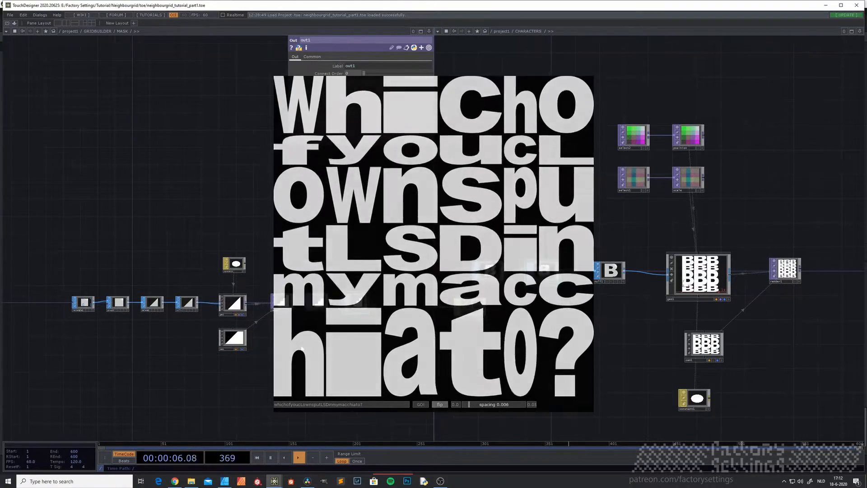
key("u")
left_click_drag(415, 372, 112, 358)
left_click_drag(392, 407, 229, 393)
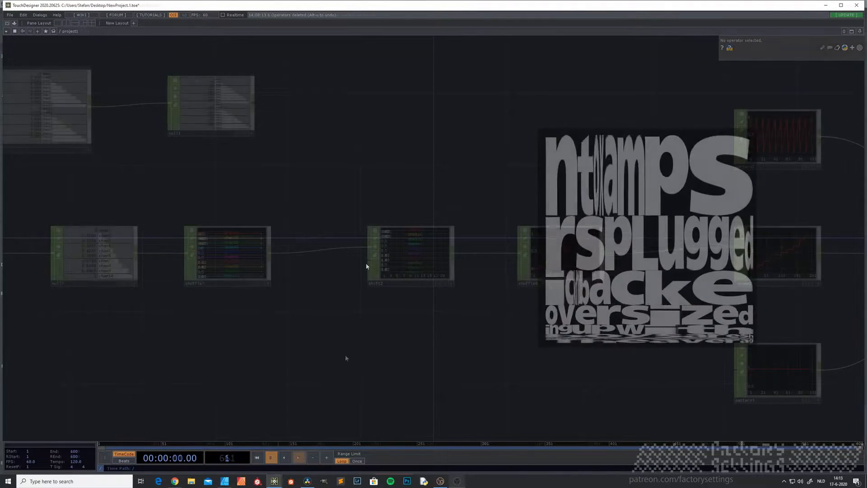
Step: Examine the CHOP chain of the sadnessgrid project back to its source and look inside the yaxis component
left_click_drag(400, 351, 435, 351)
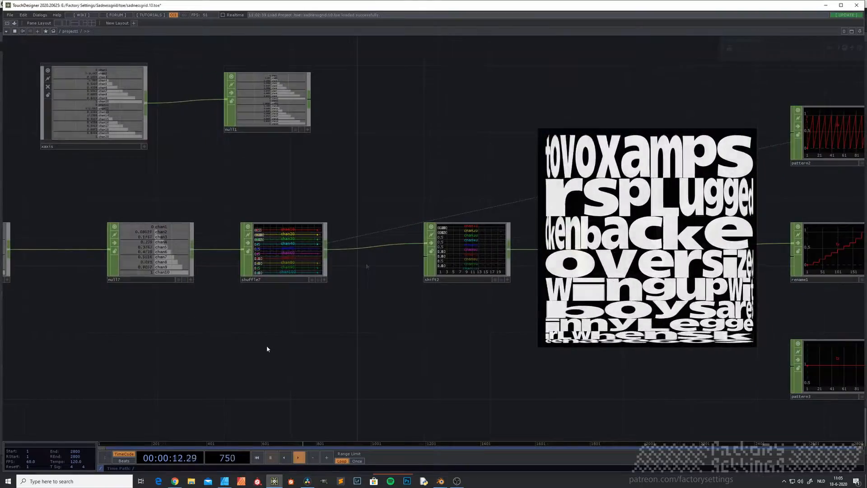
left_click_drag(292, 349, 392, 353)
left_click_drag(222, 356, 311, 353)
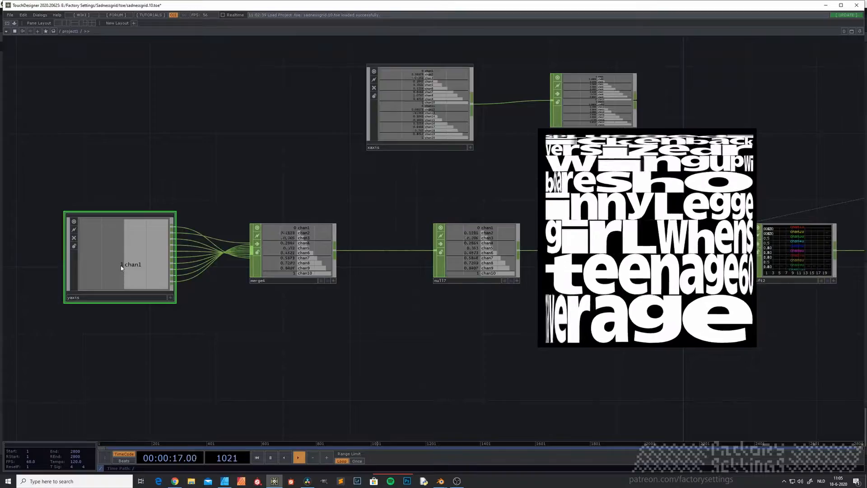
key("i")
scroll(254, 310, "up", 4)
left_click_drag(486, 186, 496, 274)
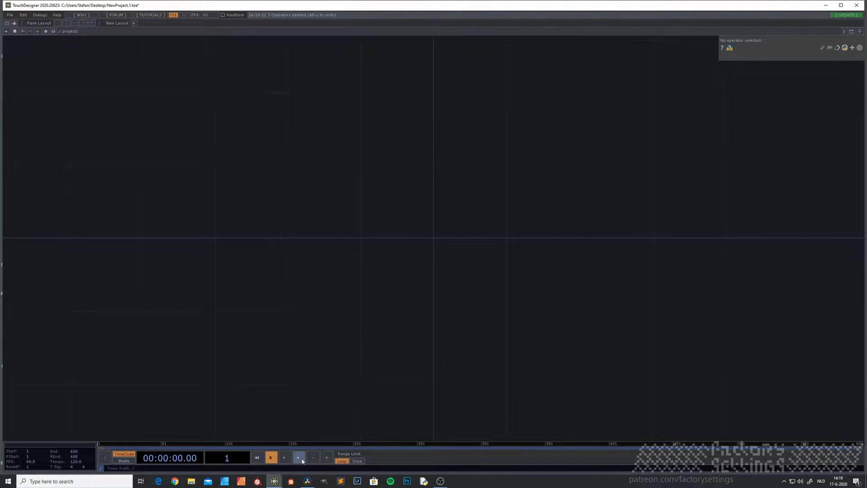
Step: Create a Constant TOP in the empty project and set its resolution to 1 by 1
key("Tab")
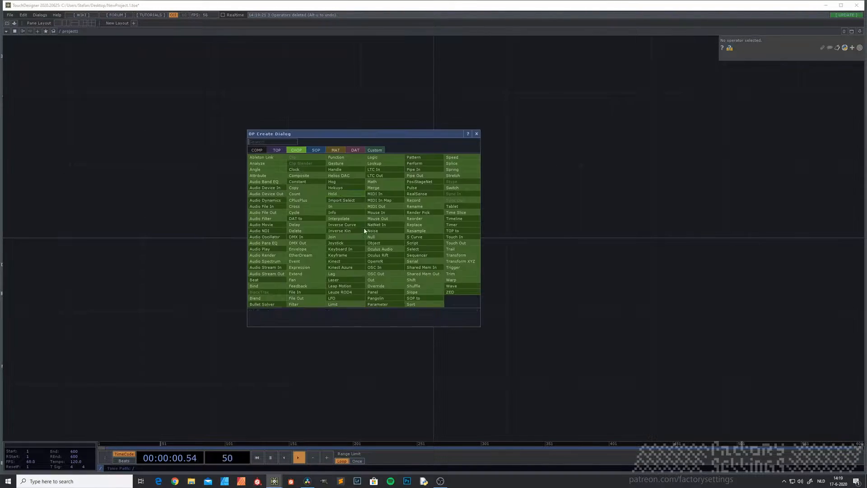
left_click(277, 150)
left_click(266, 229)
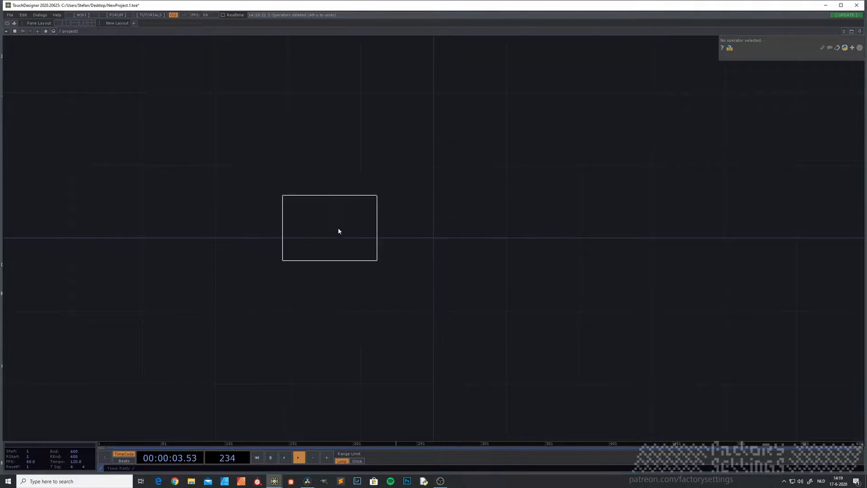
left_click(348, 232)
left_click(757, 57)
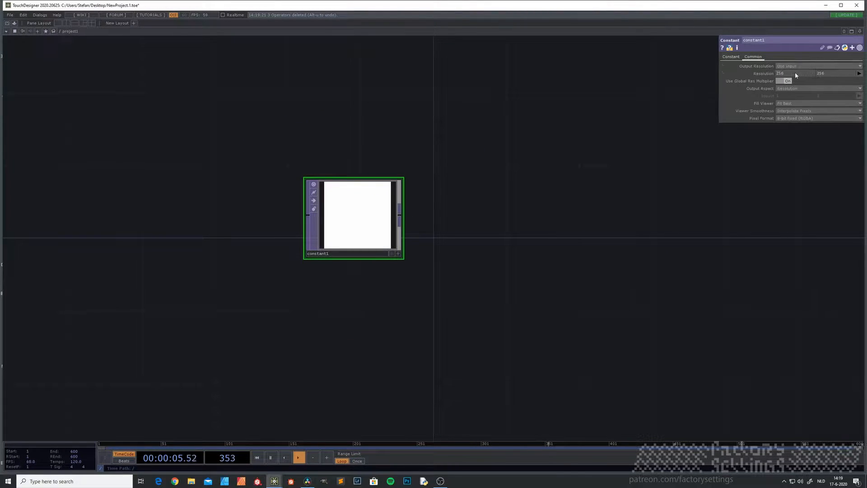
left_click(831, 73)
type("1")
key("Return")
Step: Add a Null TOP after the Constant, placed level with it
right_click(400, 221)
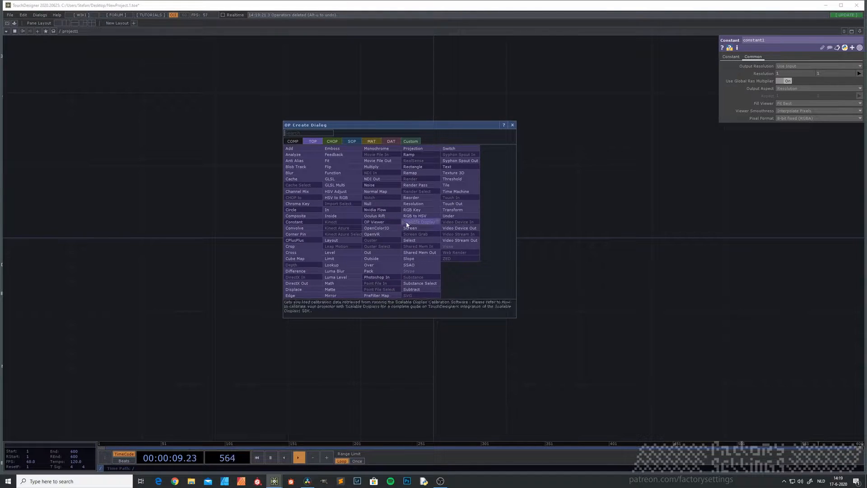
left_click(367, 203)
left_click(499, 194)
left_click_drag(563, 251, 463, 290)
left_click_drag(370, 226, 370, 244)
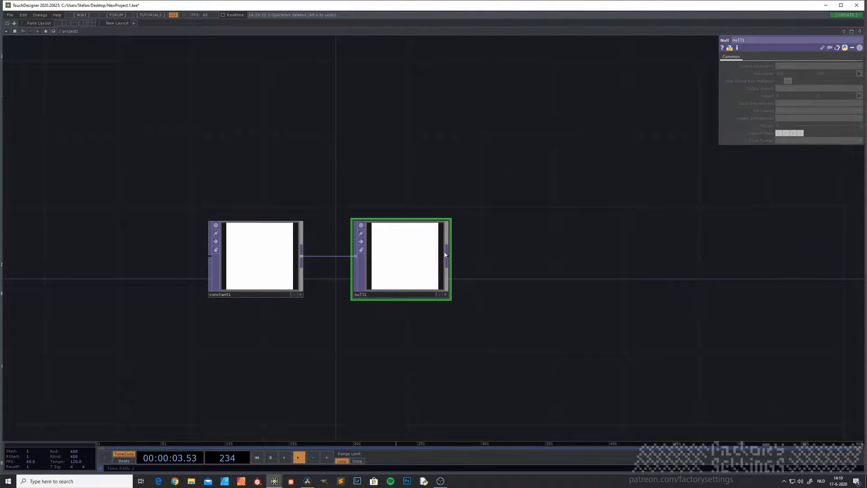
Step: Add a TOP to CHOP from the Null's output to read its RGBA pixel values
right_click(447, 256)
left_click(382, 176)
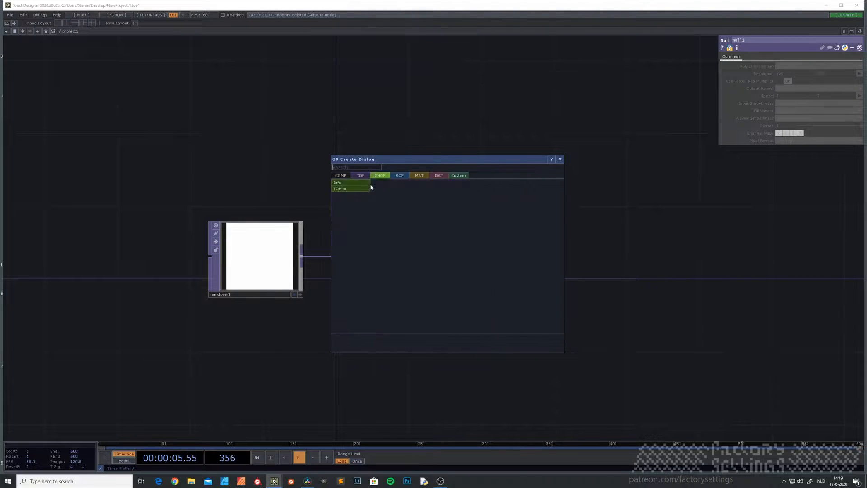
left_click(361, 188)
left_click(549, 264)
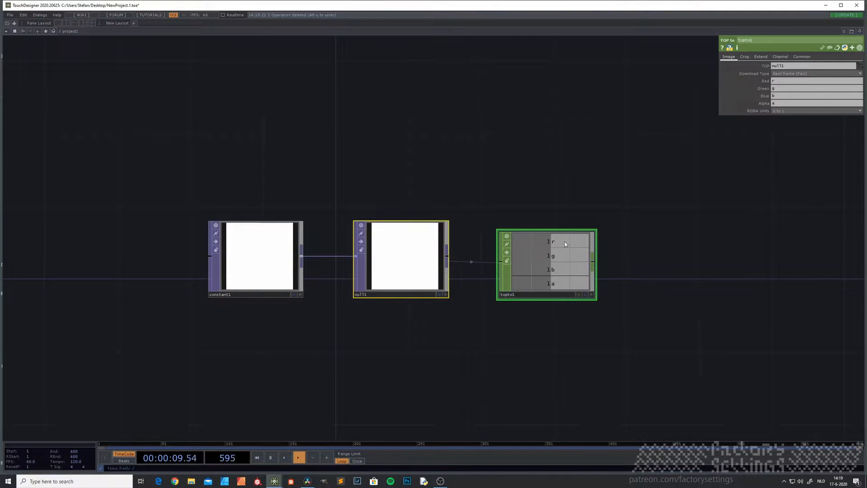
Step: Try varying the Constant's colour values while checking the RGBA channels in the TOP to CHOP
left_click(249, 261)
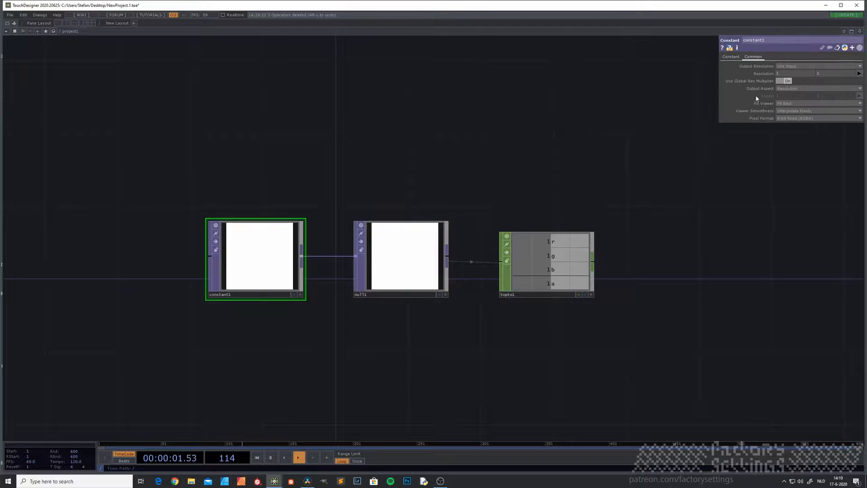
left_click(731, 57)
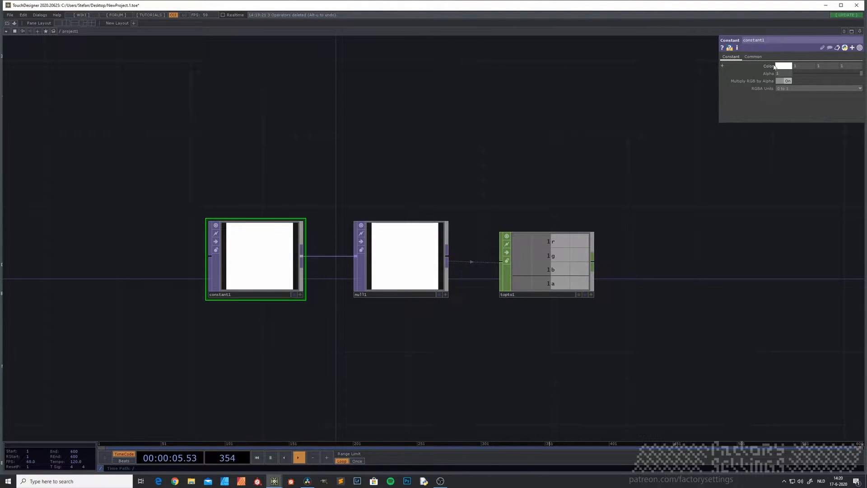
mouse_move(769, 68)
middle_mouse_down()
mouse_move(675, 68)
mouse_move(763, 67)
middle_mouse_up()
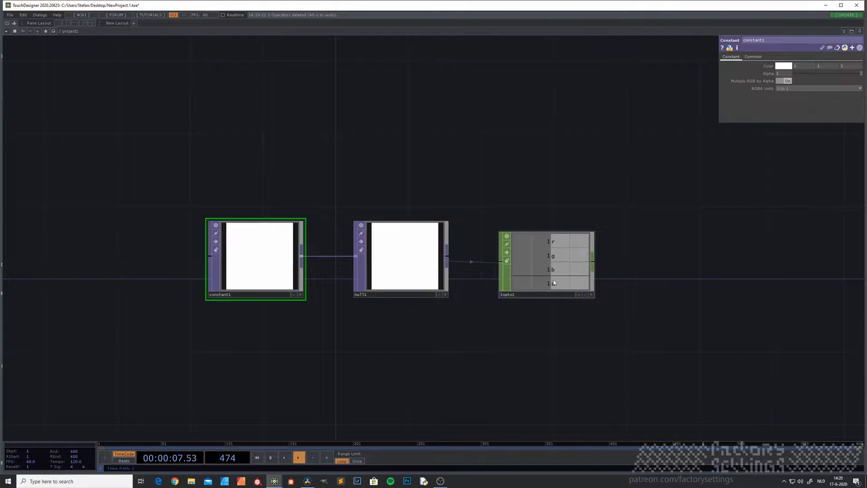
middle_click_drag(767, 68, 767, 53)
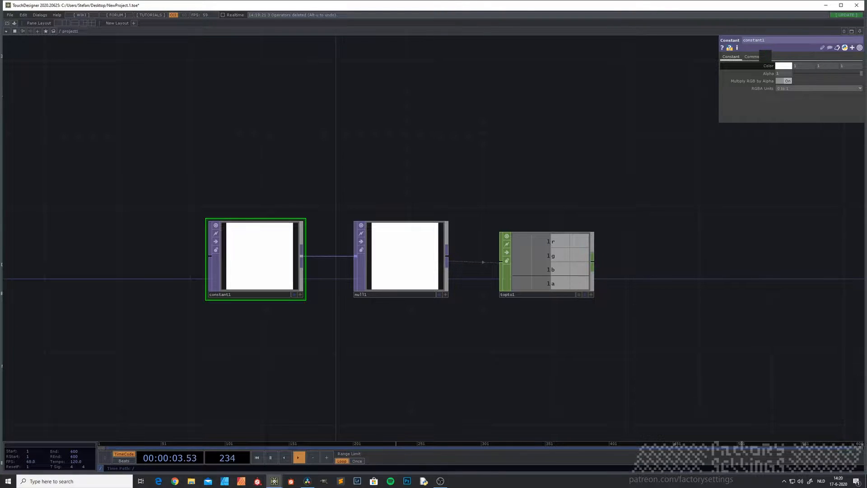
middle_click_drag(768, 54, 766, 68)
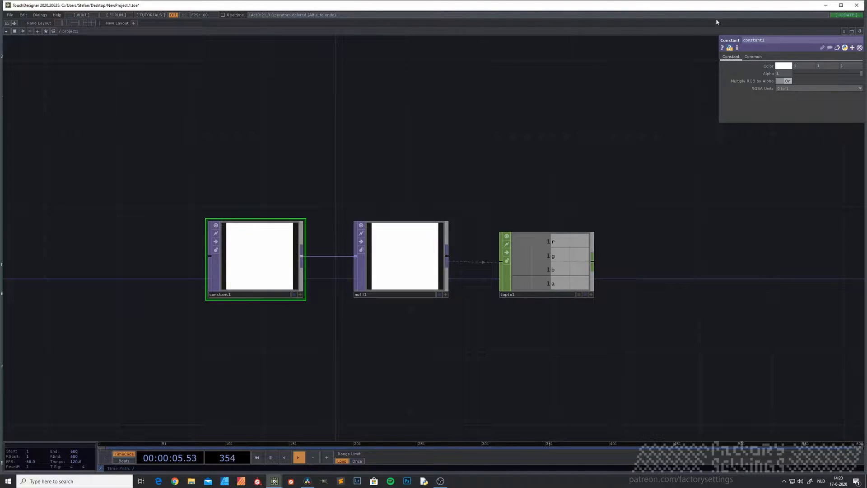
Step: Set the Constant's pixel format to 32-bit float (RGBA)
left_click(752, 57)
left_click(816, 119)
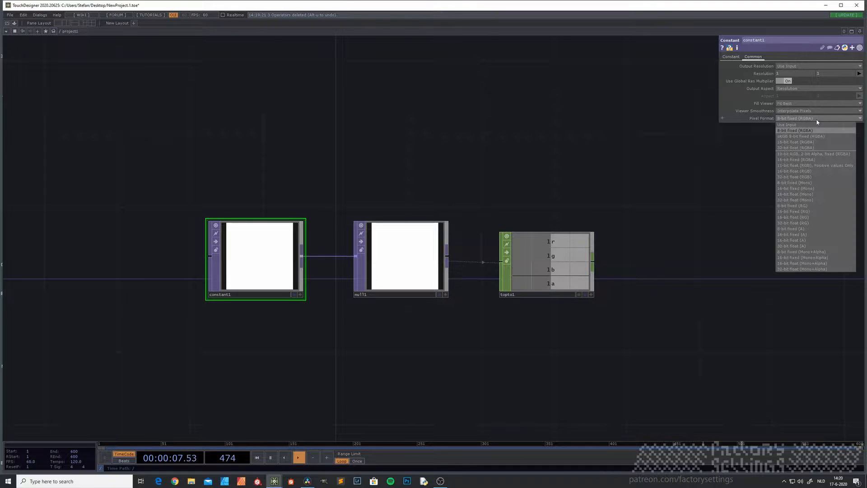
left_click(813, 148)
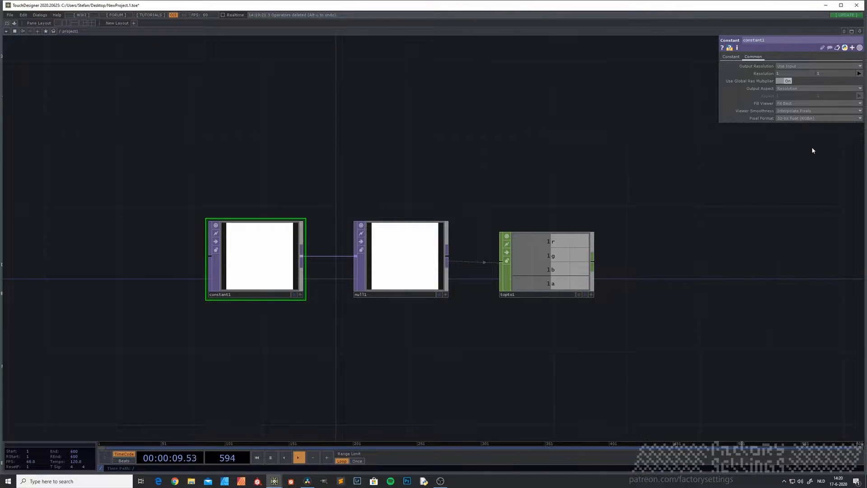
Step: Try varying the Constant's colour and alpha in 32-bit float while checking the TOP to CHOP channels
left_click(731, 57)
middle_click(768, 67)
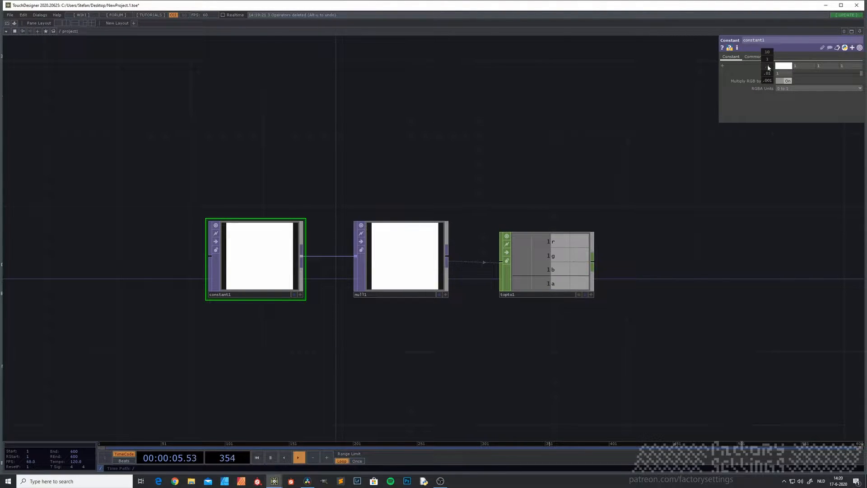
mouse_move(768, 61)
middle_mouse_down()
mouse_move(804, 61)
mouse_move(759, 56)
mouse_move(768, 62)
middle_mouse_up()
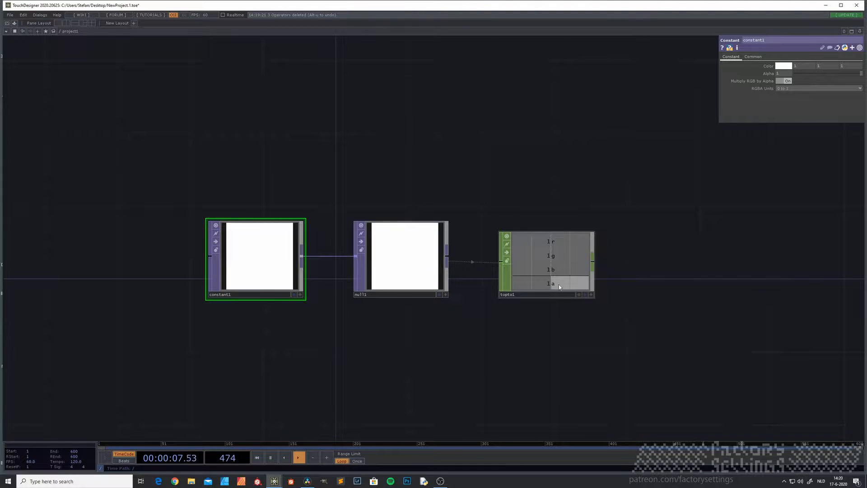
mouse_move(861, 73)
left_mouse_down()
mouse_move(817, 73)
mouse_move(866, 73)
left_mouse_up()
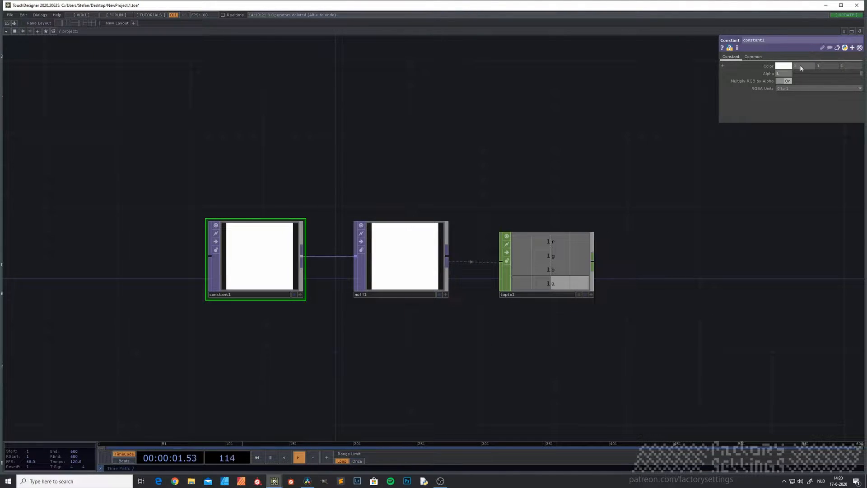
middle_click_drag(799, 54, 800, 53)
Step: Move the Constant away from the Null and insert a Composite TOP on the wire between them
left_click_drag(196, 347, 295, 335)
left_click_drag(348, 236, 168, 238)
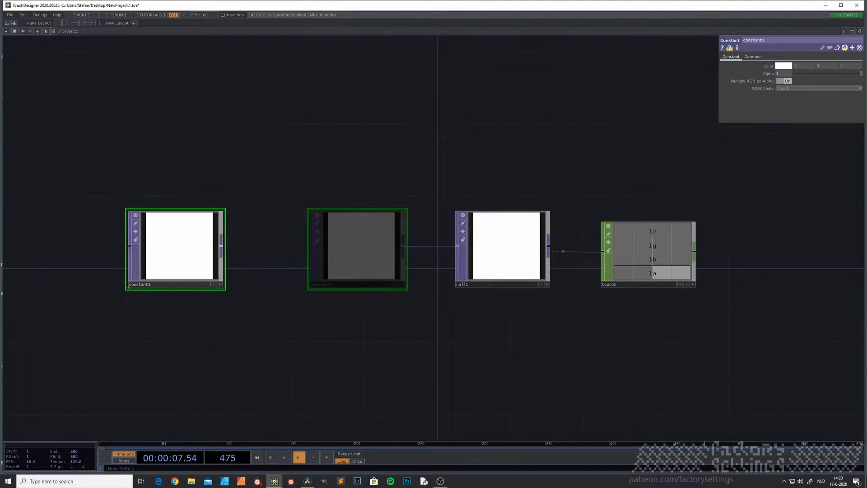
right_click(336, 247)
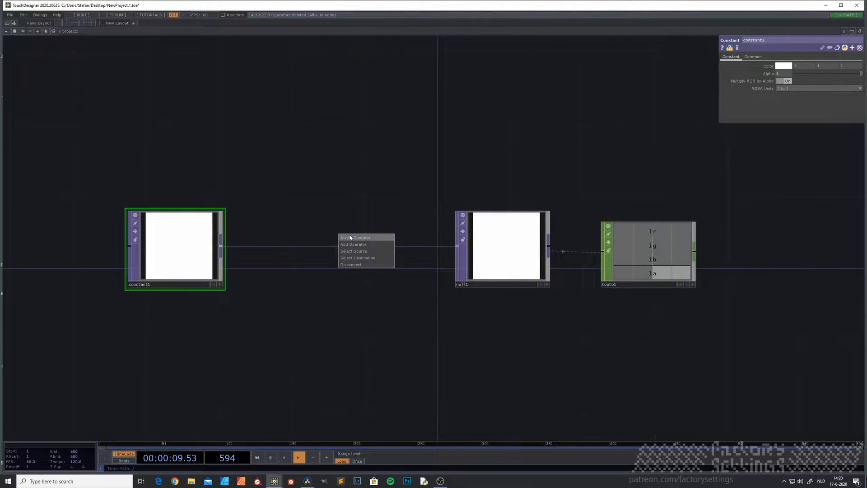
left_click(357, 238)
left_click(245, 231)
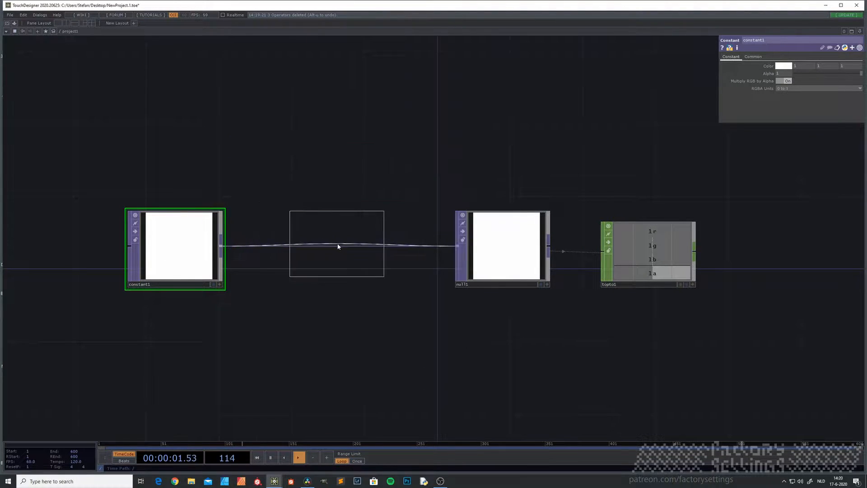
left_click(337, 245)
left_click_drag(318, 350, 361, 310)
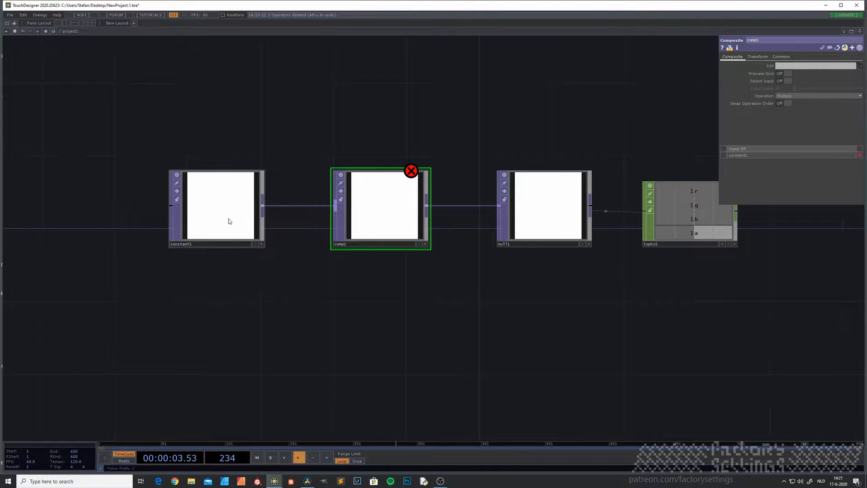
Step: Duplicate the Constant TOP and place the copy directly below the original
left_click(228, 222)
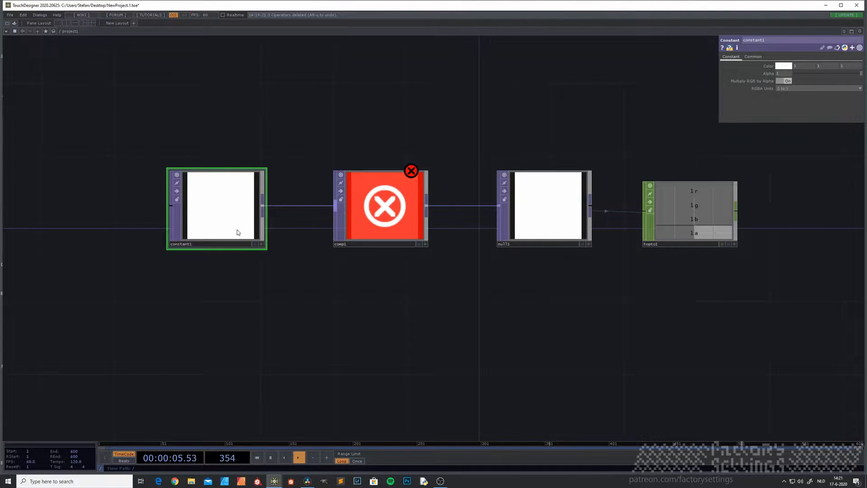
key("ctrl+v")
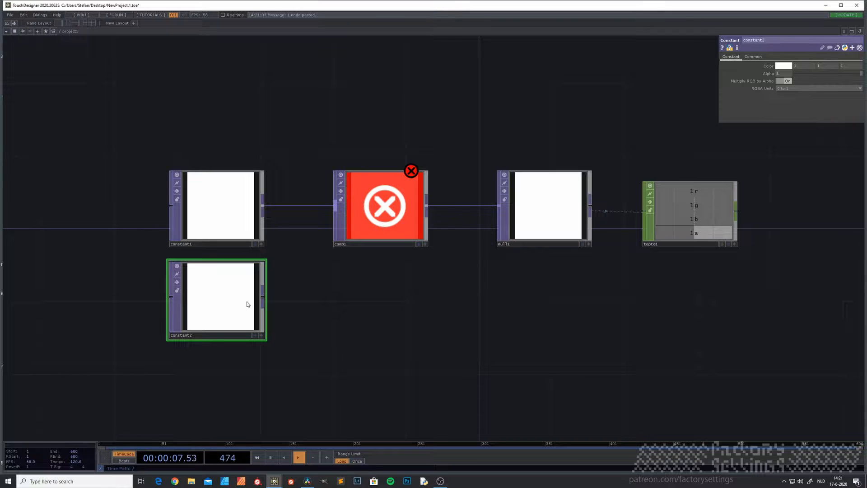
left_click_drag(329, 291, 279, 338)
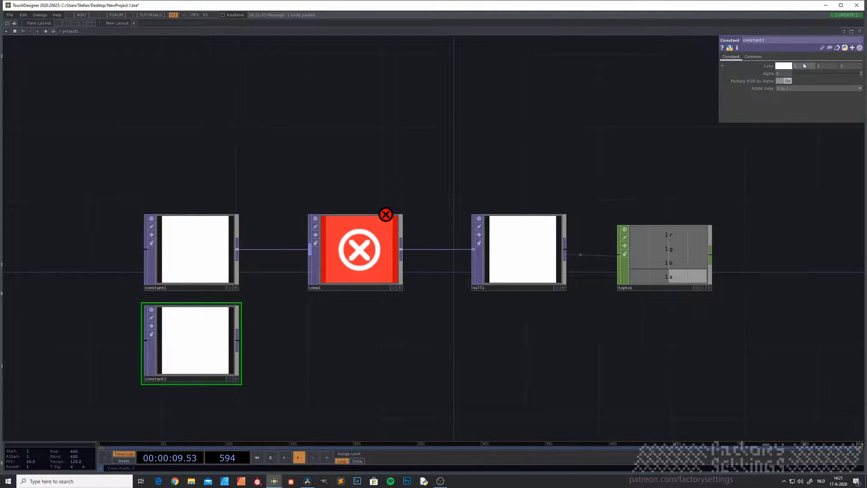
Step: Set the copied Constant's RGB colour to 5, 5, 5 and connect it as the Composite's second input
left_click(827, 66)
type("5")
left_click_drag(237, 342, 302, 267)
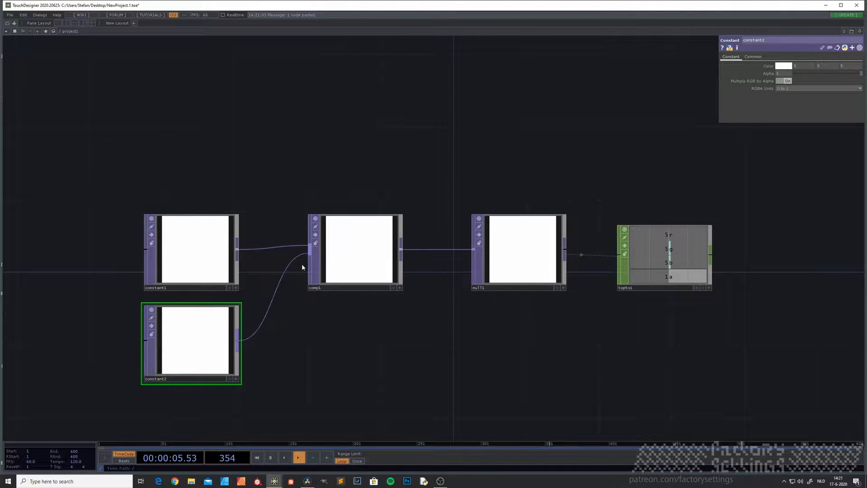
Step: Set the Composite's operation to Add and compare both Constants' colours with the TOP to CHOP channels
left_click(369, 259)
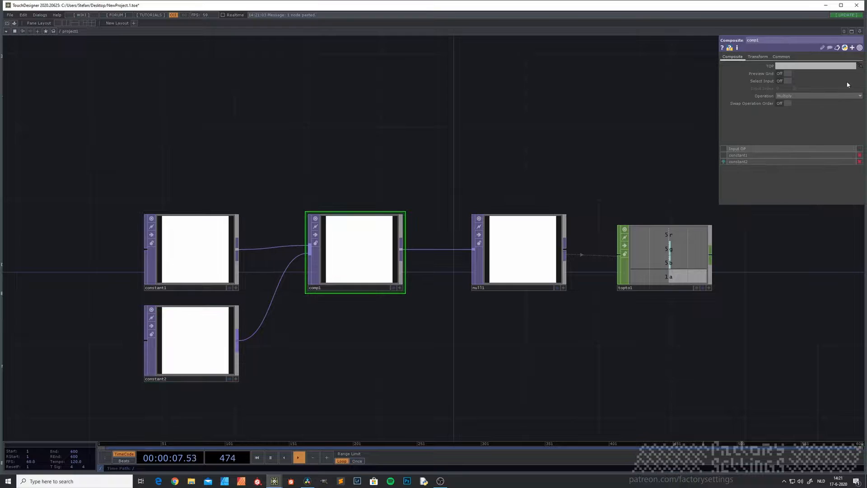
left_click(806, 96)
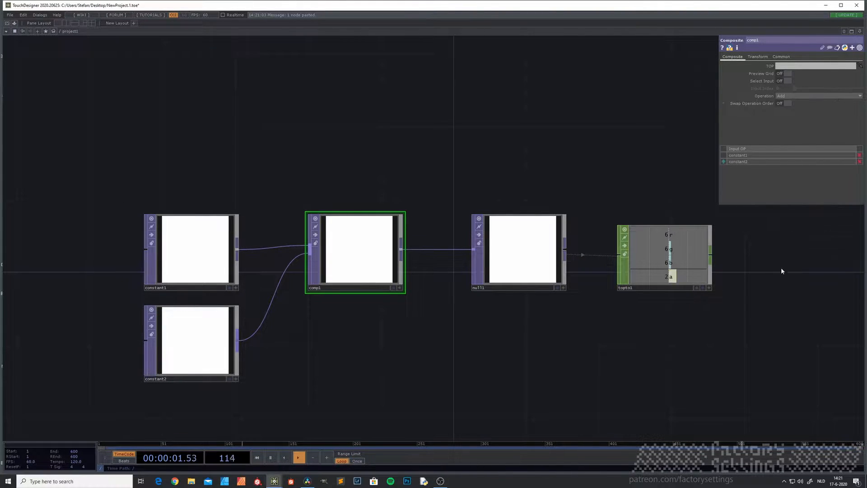
left_click(215, 256)
left_click(204, 342)
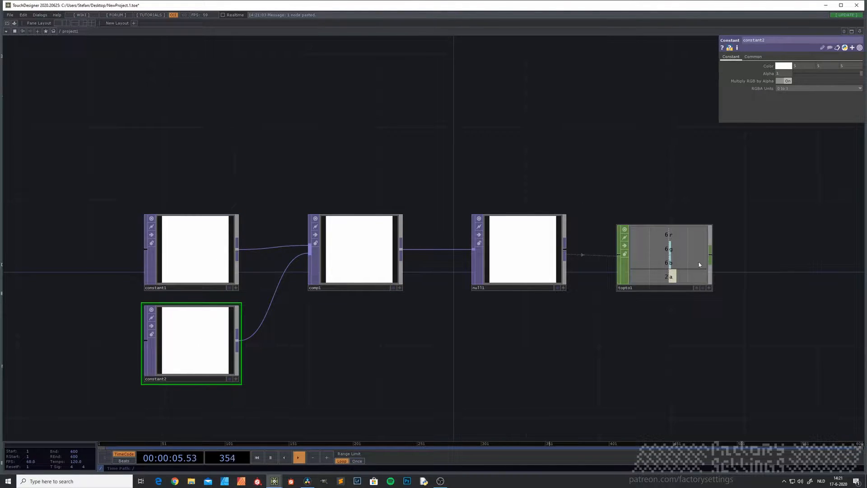
left_click_drag(354, 360, 317, 349)
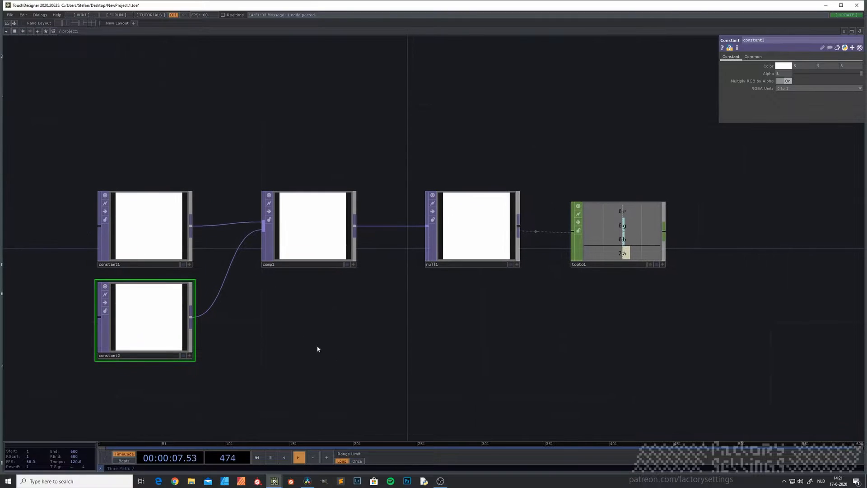
Step: Examine the list of operations available in the Composite TOP
left_click(319, 229)
left_click(814, 96)
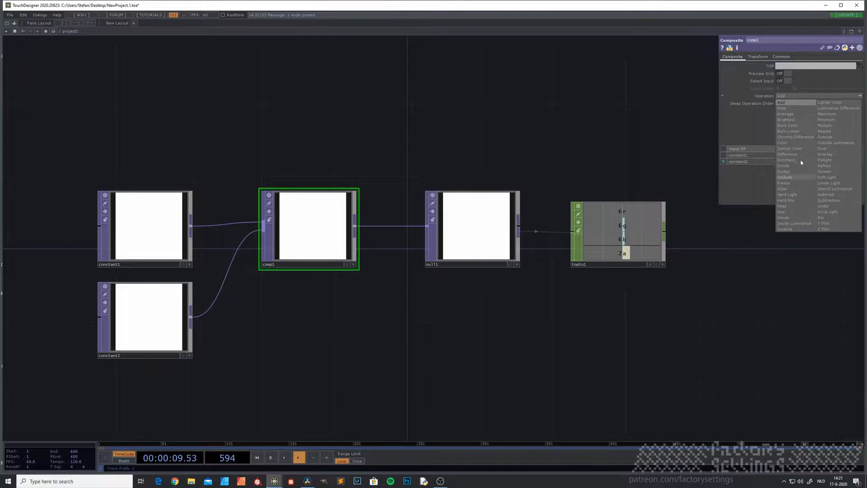
left_click(600, 127)
Step: Add a Noise TOP in the empty space below the two Constant TOPs
middle_click_drag(391, 139, 364, 110)
left_click_drag(363, 111, 360, 168)
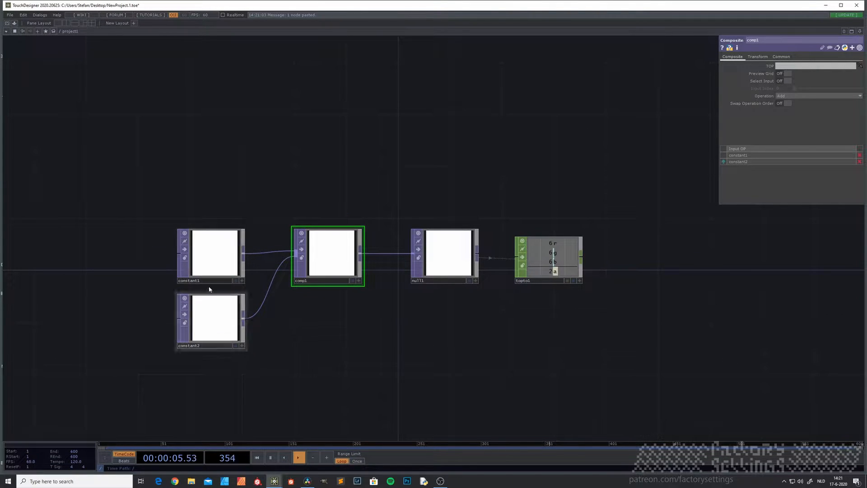
left_click_drag(347, 331, 360, 249)
left_click_drag(397, 292, 422, 227)
middle_click_drag(422, 227, 289, 303)
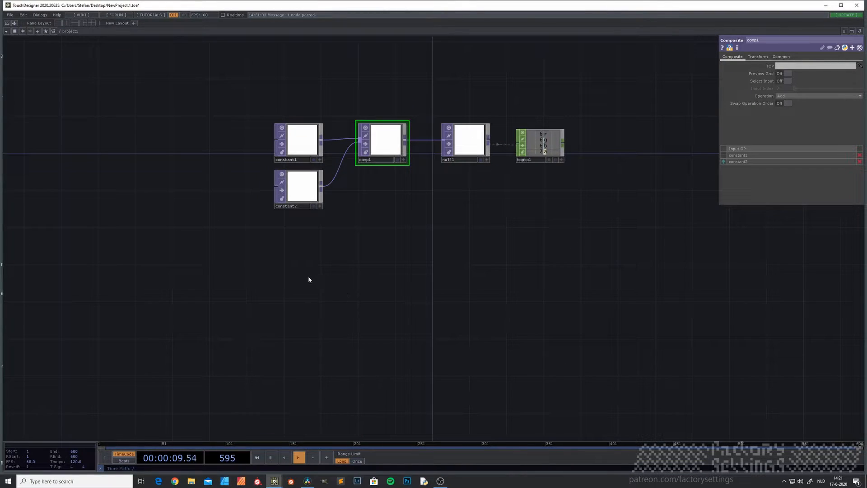
key("Tab")
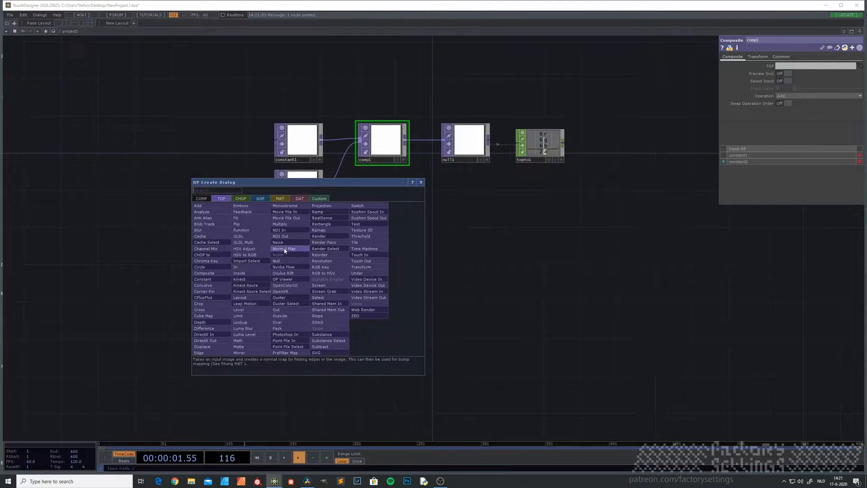
left_click(284, 249)
left_click(299, 273)
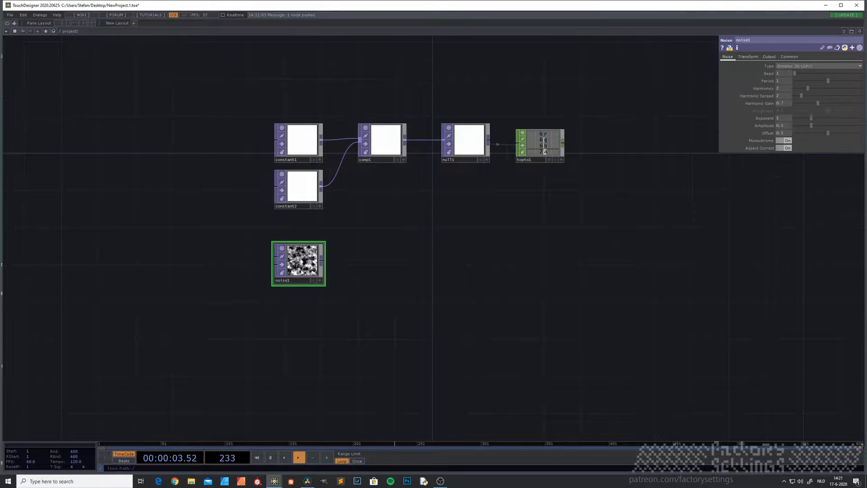
Step: Set the Noise TOP's resolution to 50 by 50
scroll(299, 271, "up", 2)
left_click(794, 57)
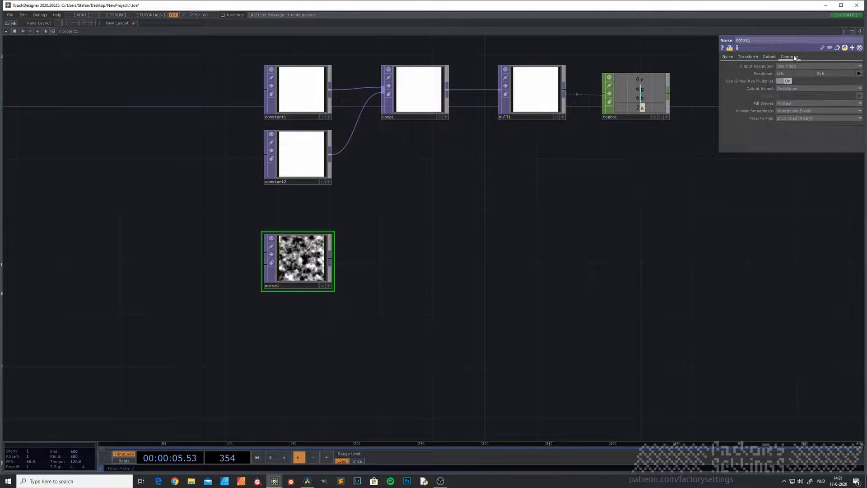
left_click(836, 73)
type("50")
key("Return")
scroll(303, 264, "up", 1)
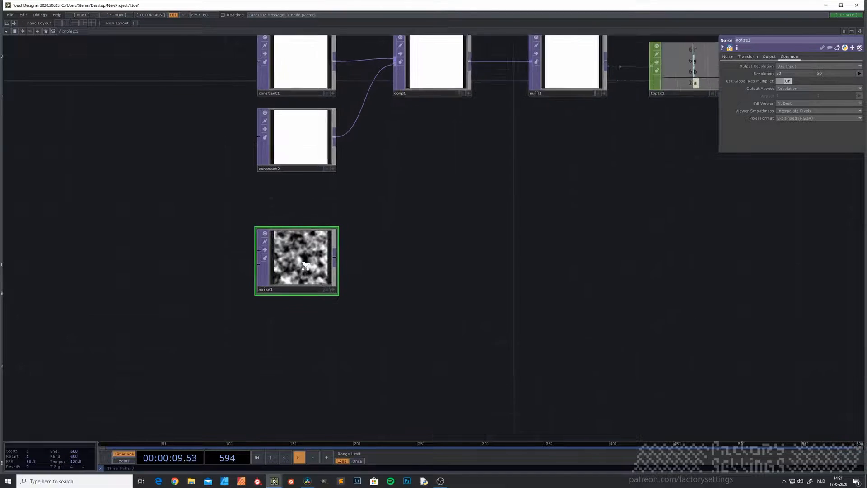
scroll(305, 264, "up", 2)
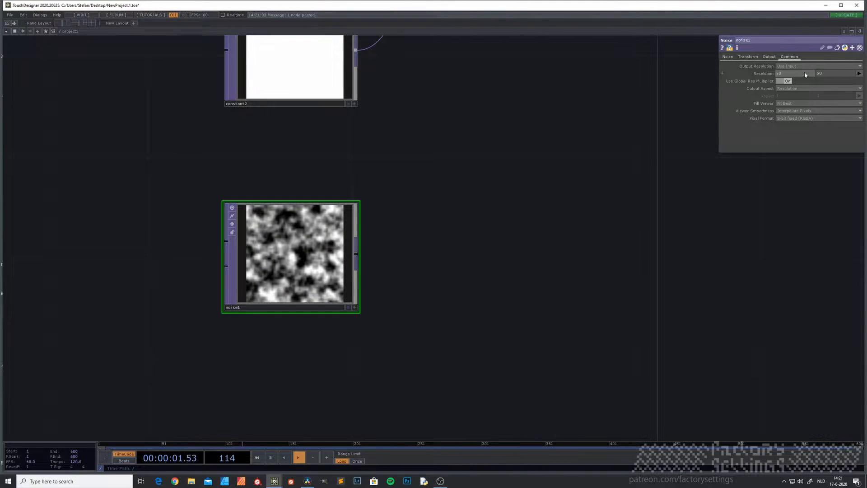
Step: Add a Noise CHOP directly below the Noise TOP
scroll(488, 269, "down", 2)
left_click_drag(479, 288, 478, 267)
scroll(473, 211, "down", 2)
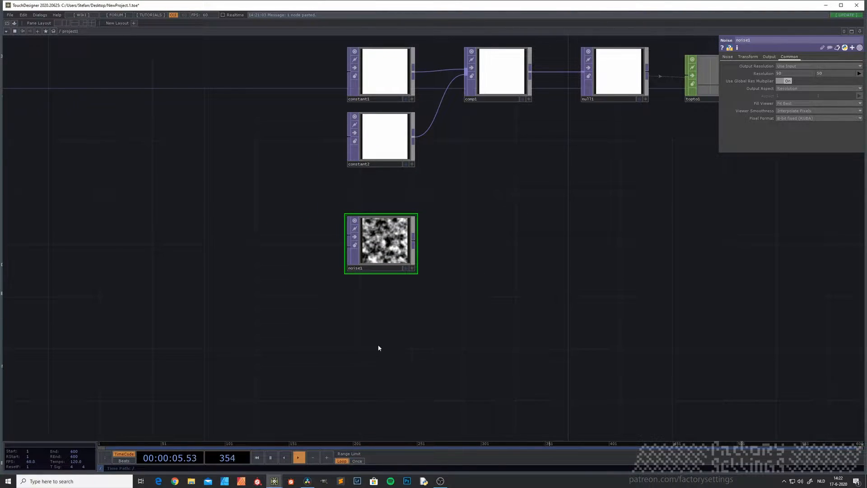
key("Tab")
left_click(316, 270)
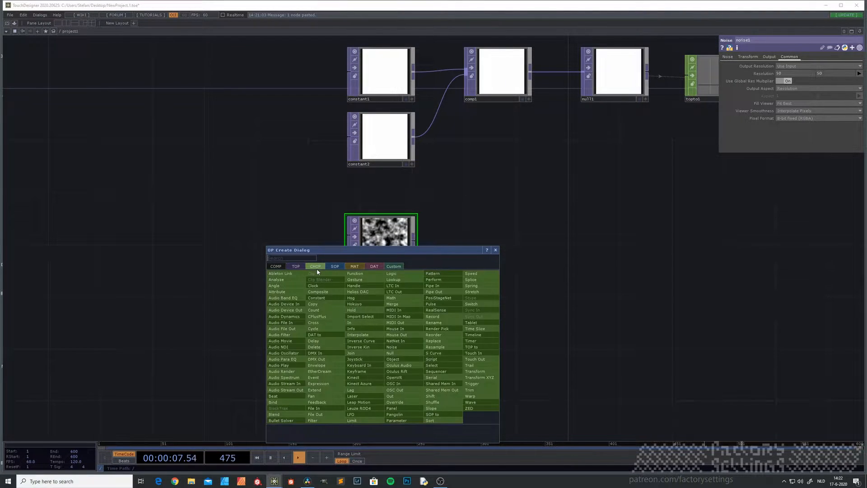
left_click(399, 350)
left_click(382, 340)
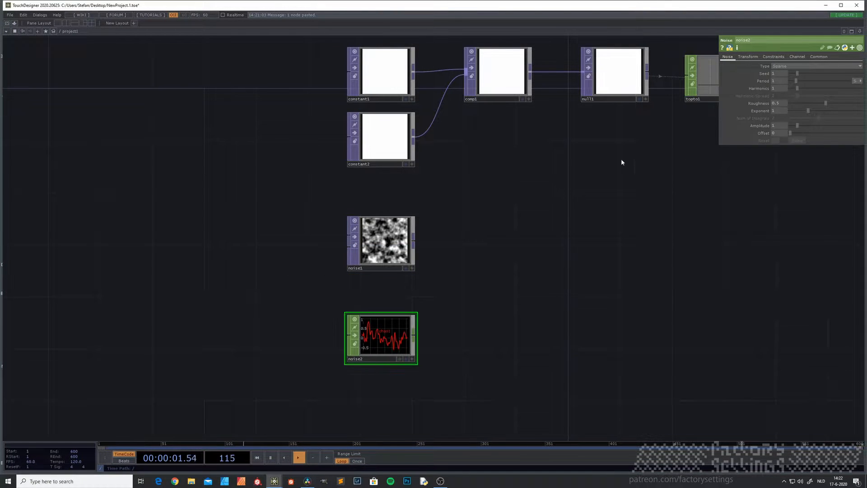
Step: Set the Noise TOP's pixel format to 32-bit float (RGBA) and turn off Monochrome
left_click(383, 244)
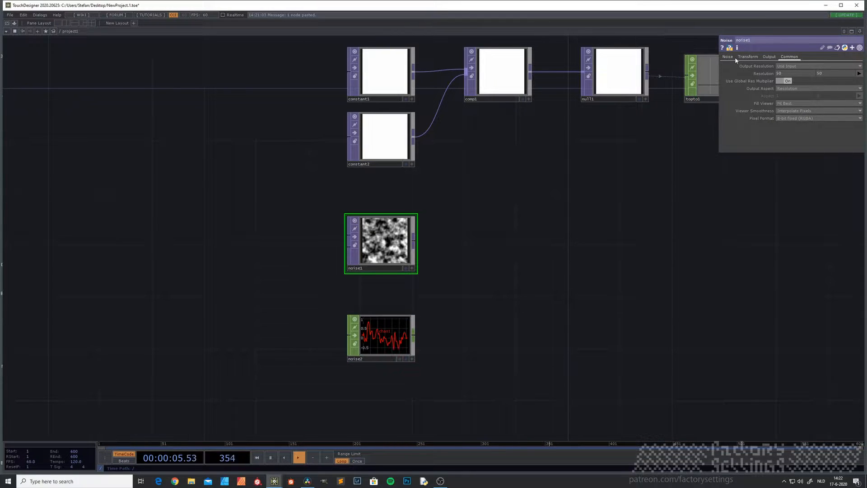
left_click(803, 118)
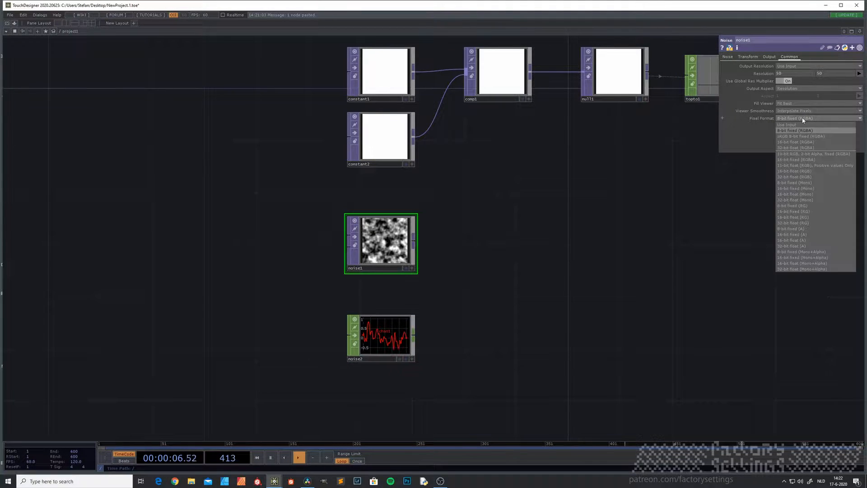
left_click(808, 148)
left_click(728, 57)
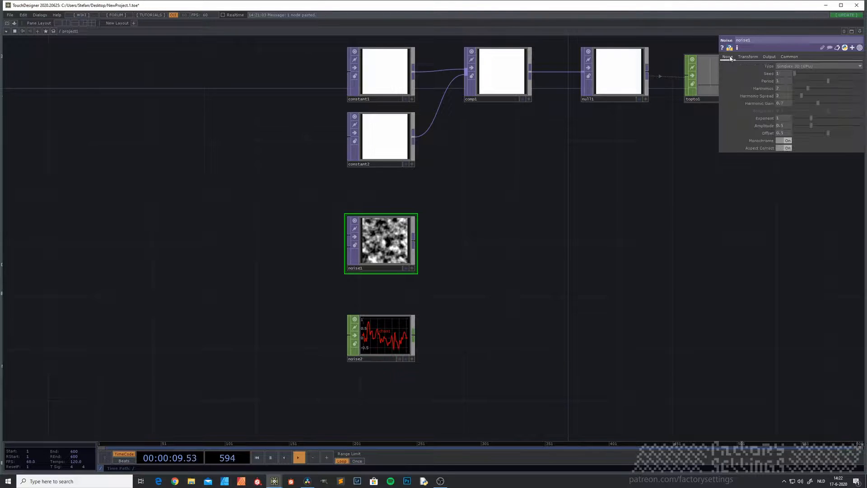
left_click(783, 141)
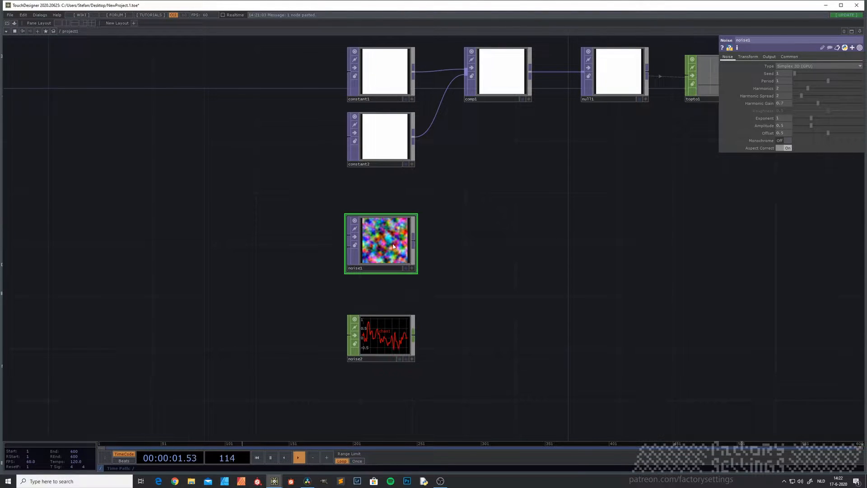
Step: Name the Noise CHOP's channels r g b a
key("h")
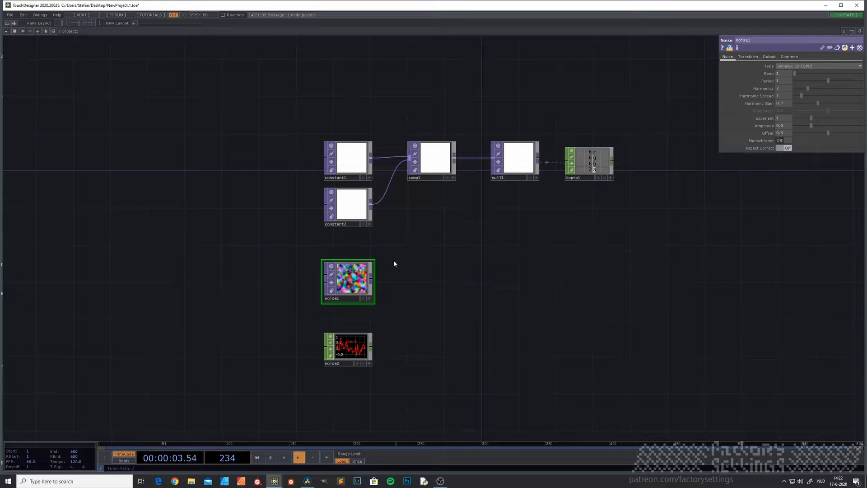
left_click(370, 165)
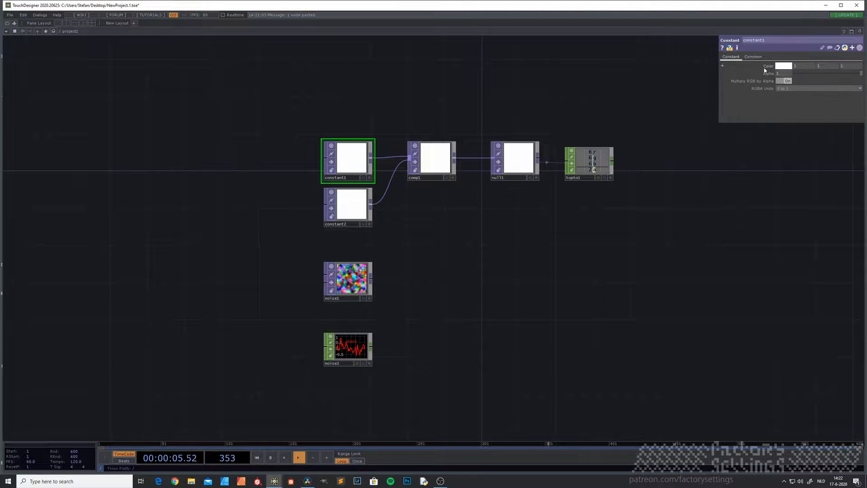
scroll(366, 271, "up", 3)
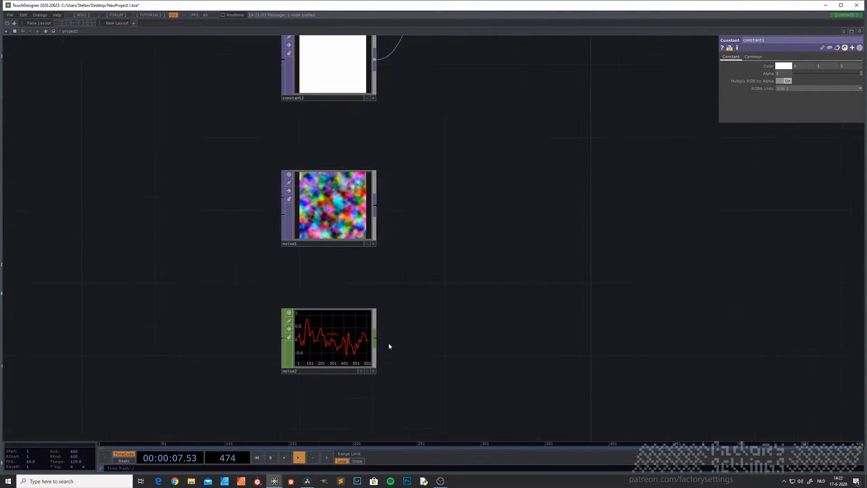
left_click(346, 346)
left_click(794, 59)
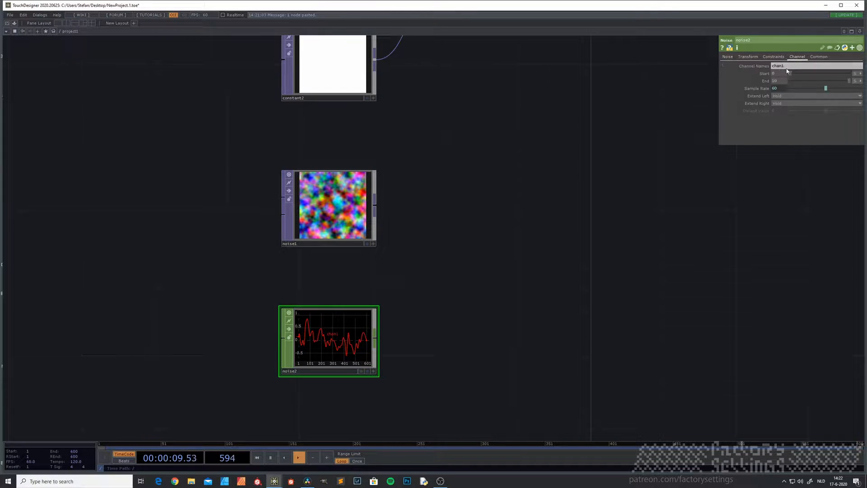
type("r g b a")
key("Return")
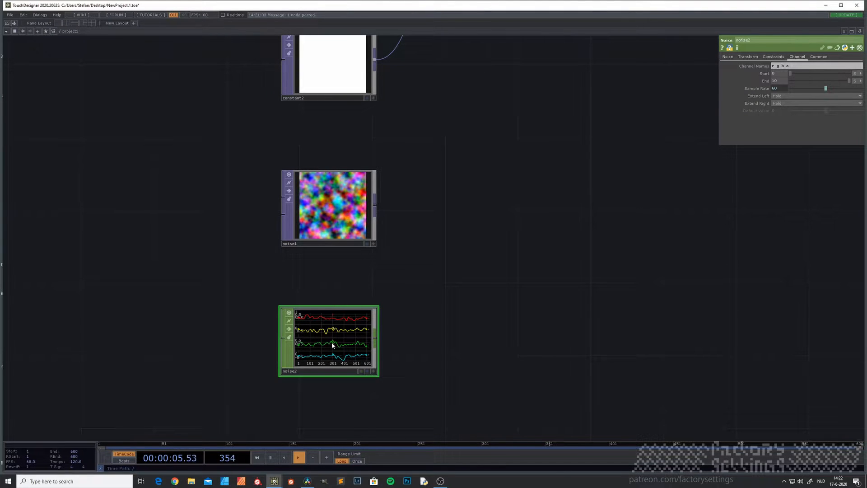
Step: Set the Noise CHOP's channel range to start at 1 and end at 2500
left_click(773, 57)
left_click(795, 57)
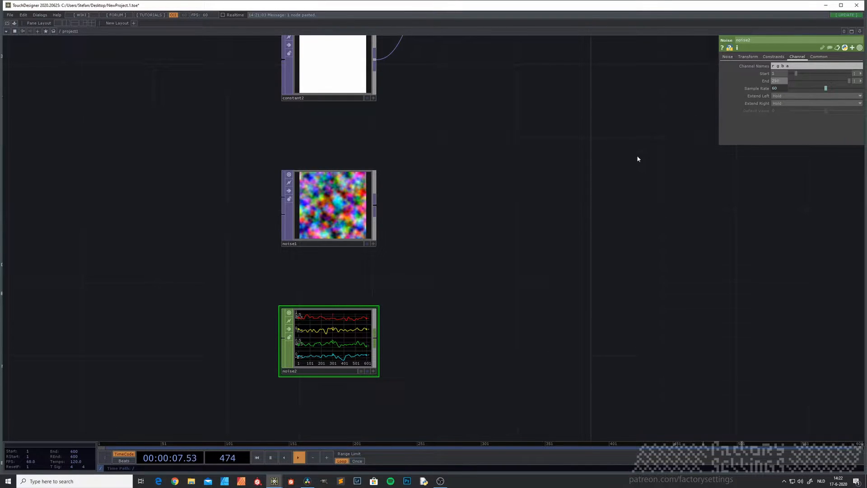
key("Return")
Step: Animate the Noise TOP's X translate with the expression absTime.frame
left_click(333, 212)
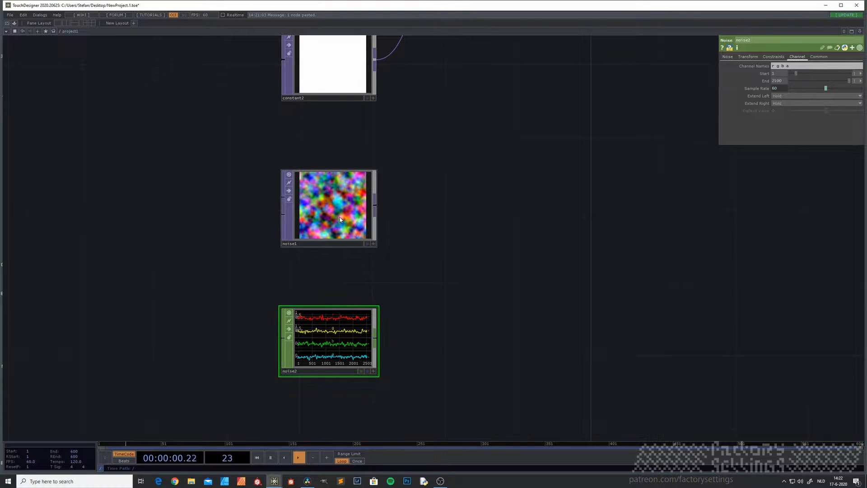
left_click(748, 57)
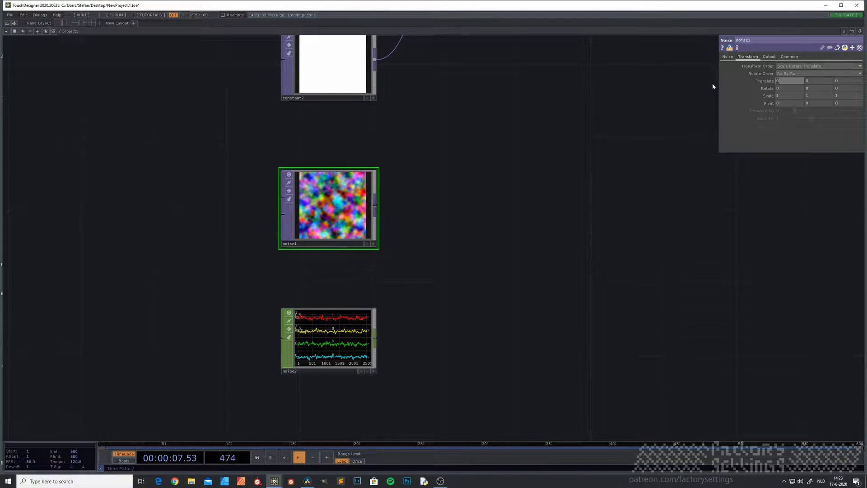
key("Return")
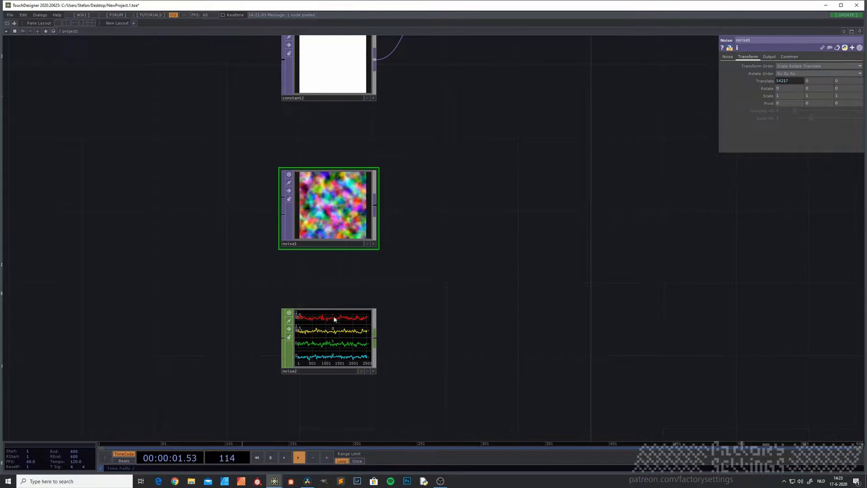
Step: Animate the Noise CHOP's X translate with the expression absTime.frame
left_click(330, 343)
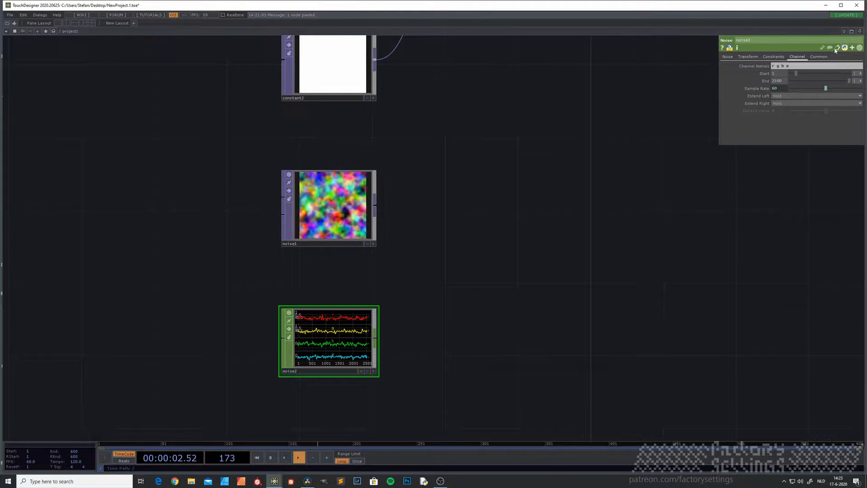
left_click(777, 57)
left_click(750, 58)
left_click(779, 81)
type("abs")
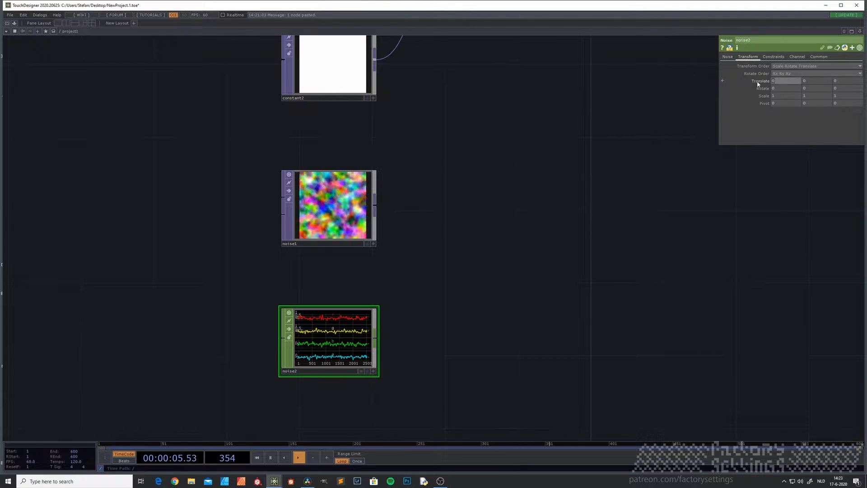
type("Time.frame")
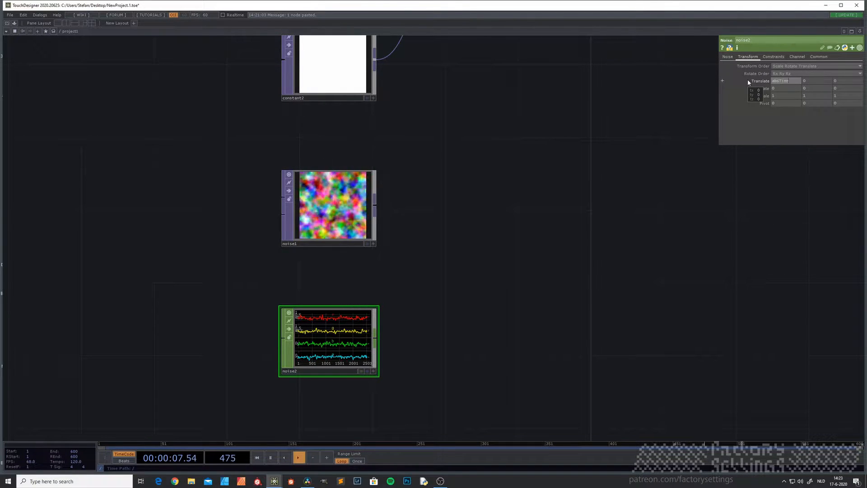
key("Return")
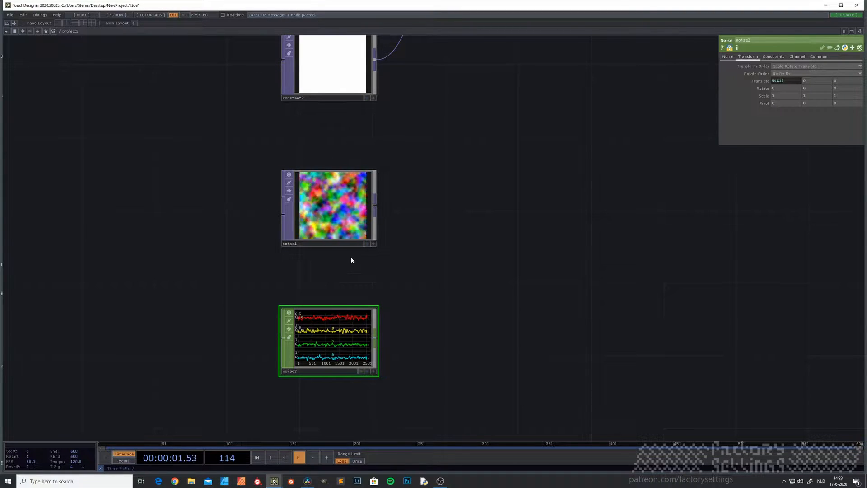
Step: Compare the operator info of the Noise TOP and the Noise CHOP, including their cook times
middle_click(334, 218)
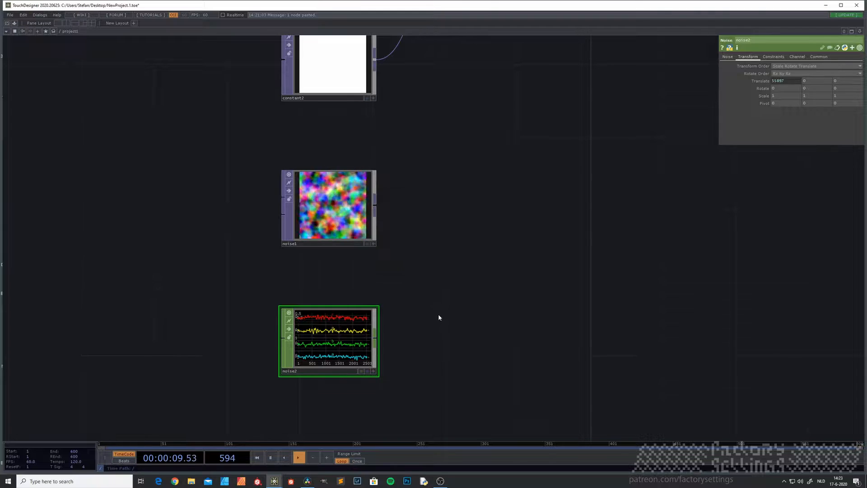
middle_click(324, 335)
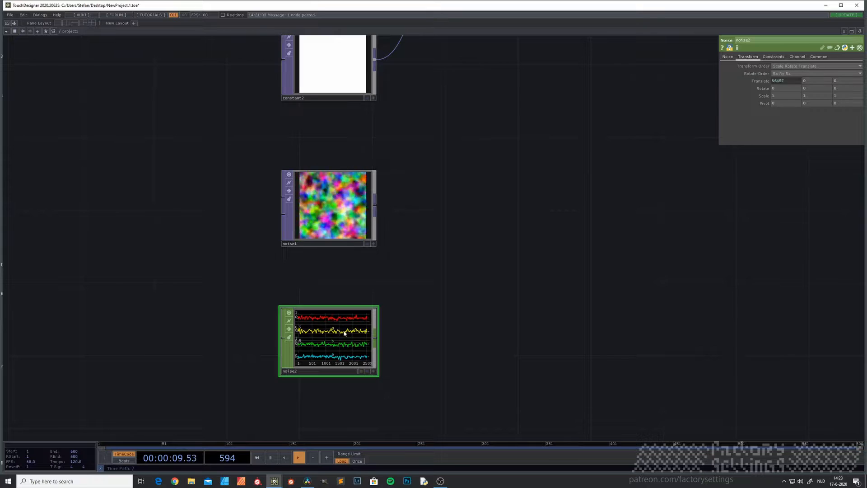
middle_click(333, 212)
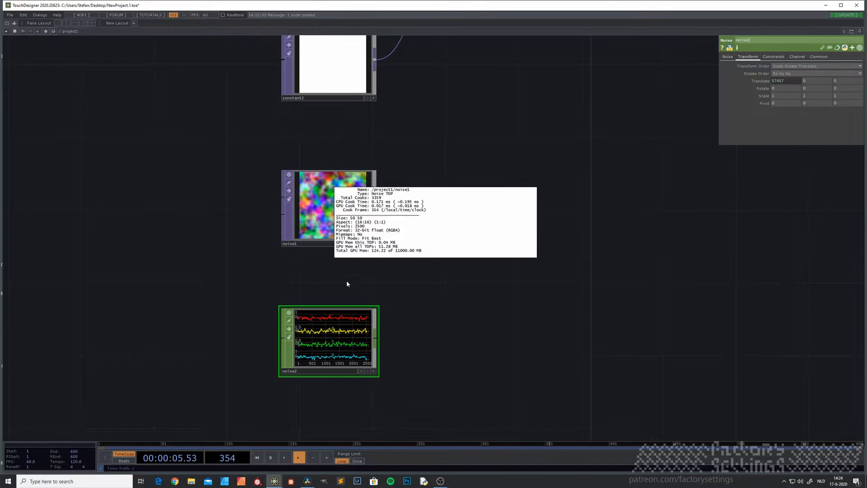
scroll(336, 214, "down", 3)
left_click_drag(238, 213, 215, 285)
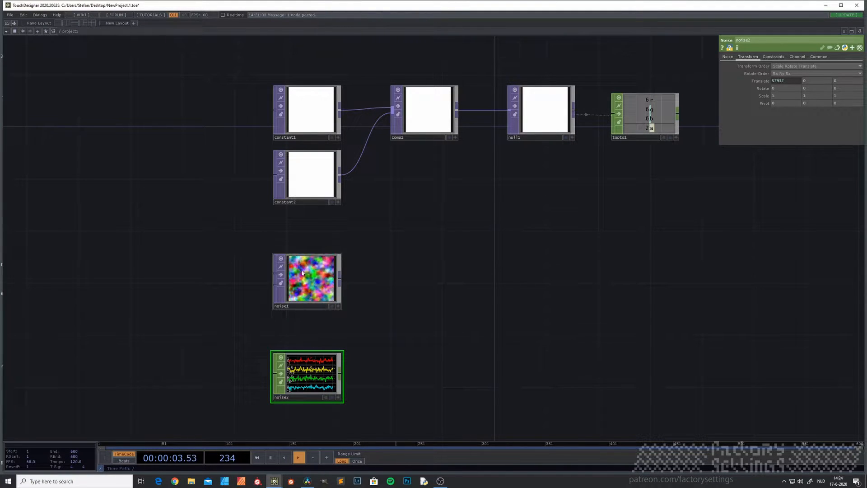
scroll(309, 289, "up", 2)
scroll(308, 336, "down", 2)
left_click_drag(317, 317, 299, 272)
scroll(299, 273, "up", 2)
scroll(299, 273, "down", 2)
left_click_drag(372, 203, 356, 238)
scroll(353, 242, "down", 2)
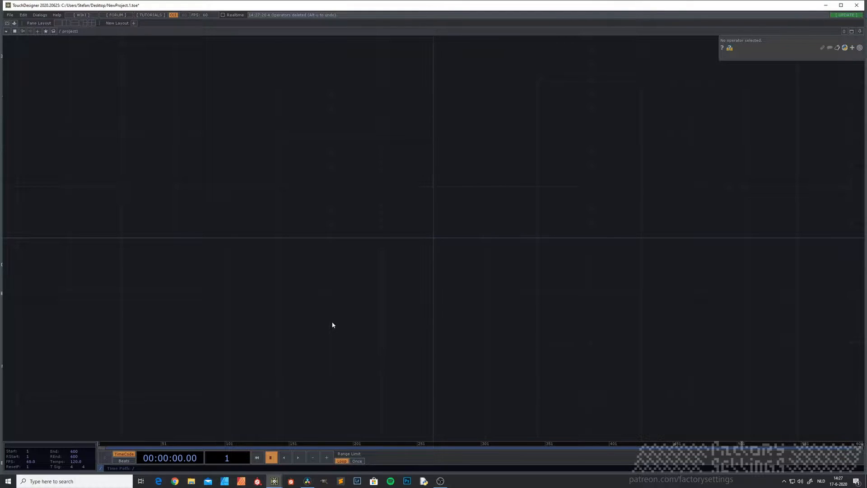
Step: Start the timeline playing and add a Base COMP named NOISE to the empty network
left_click(298, 458)
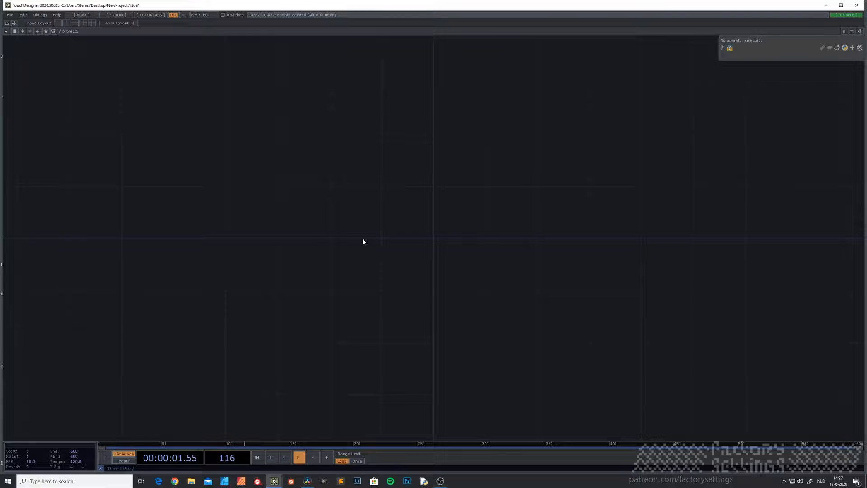
key("Tab")
left_click(269, 159)
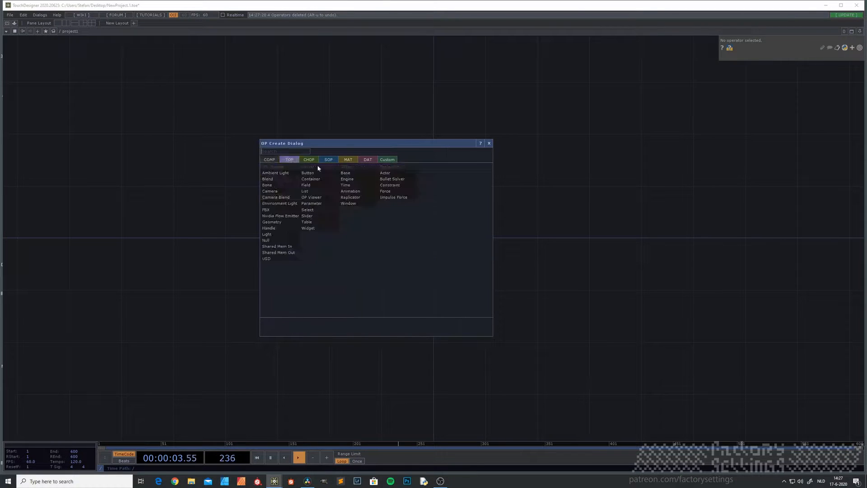
left_click(350, 174)
left_click(434, 231)
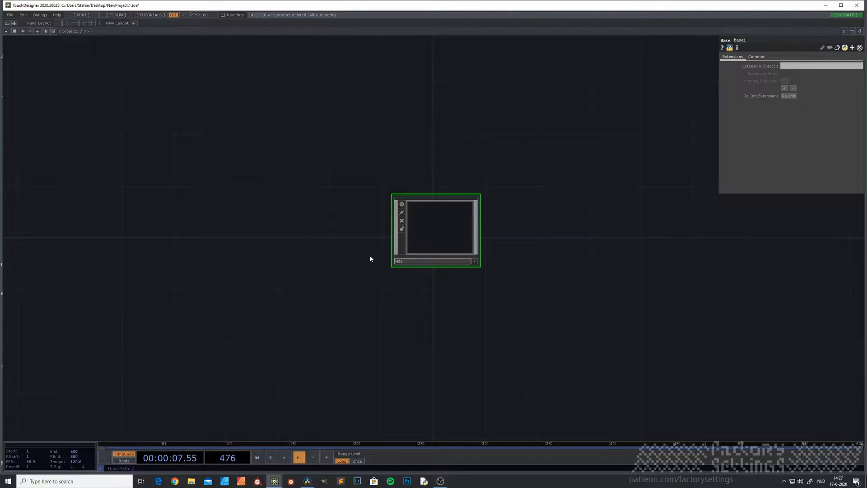
key("Return")
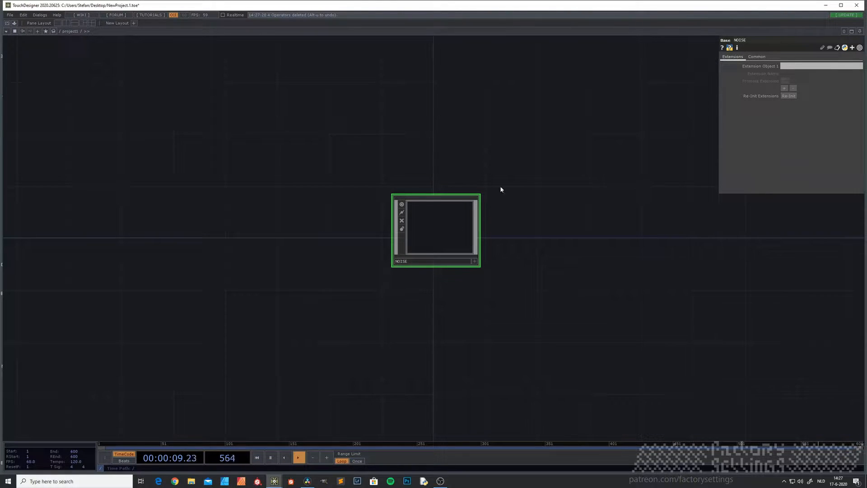
Step: Set the NOISE base's Global OP Shortcut to NOISE and shift the node over to free space beside it
left_click(757, 56)
left_click(791, 74)
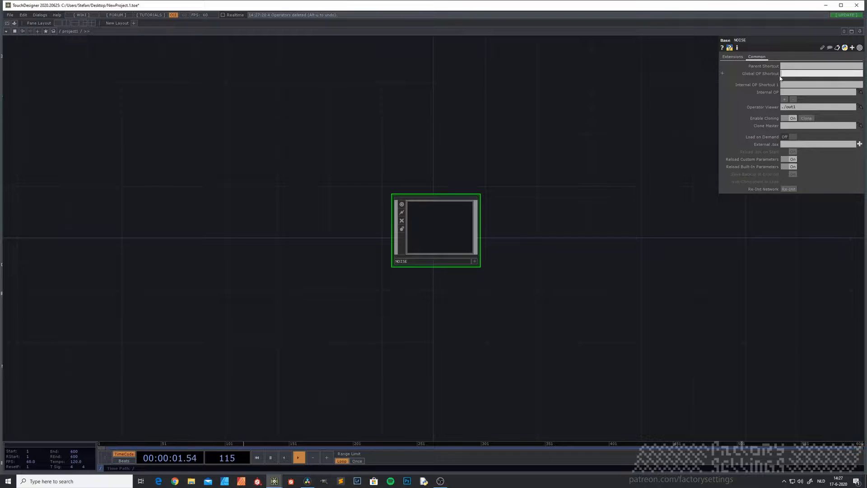
key("Return")
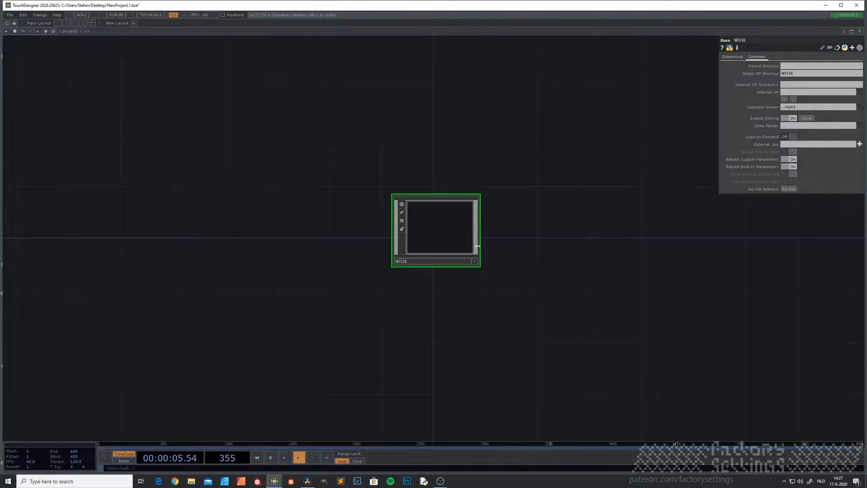
left_click_drag(432, 227, 364, 232)
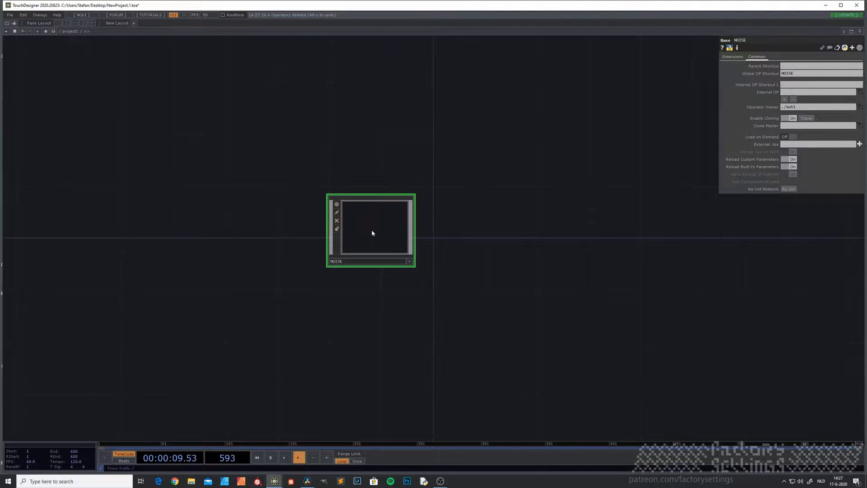
Step: Enter the NOISE base and add a Noise TOP at the centre of its network
key("i")
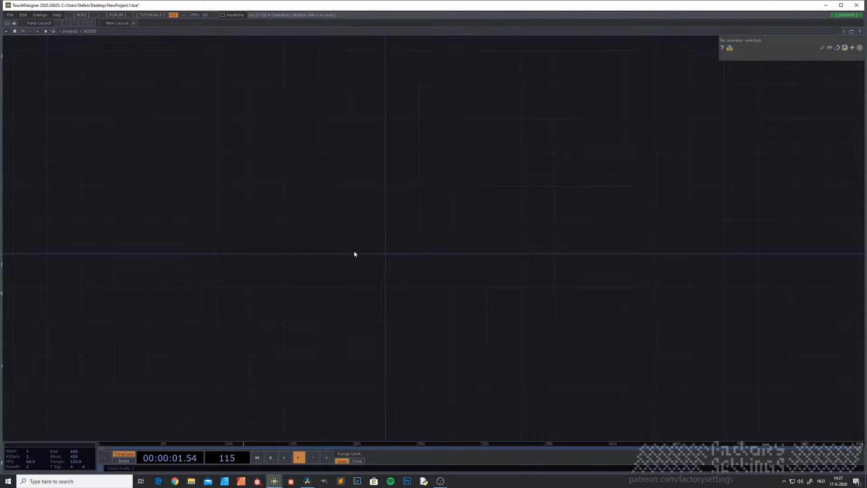
key("Tab")
left_click(269, 166)
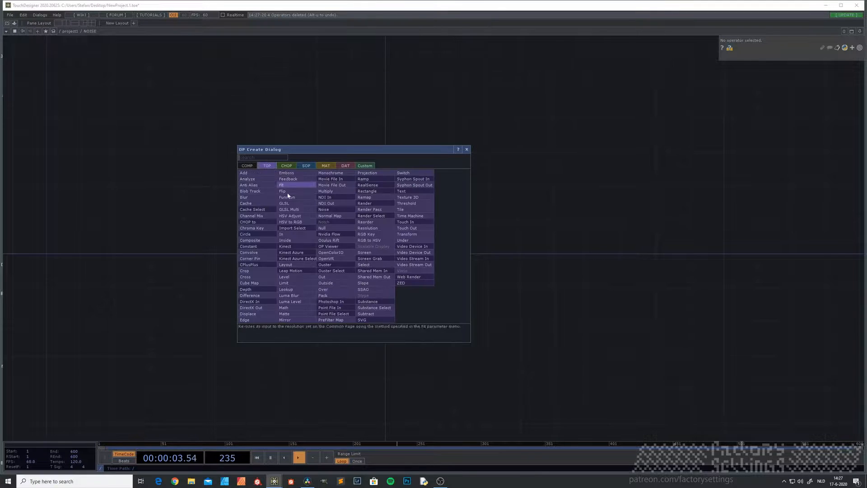
left_click(329, 209)
left_click(383, 253)
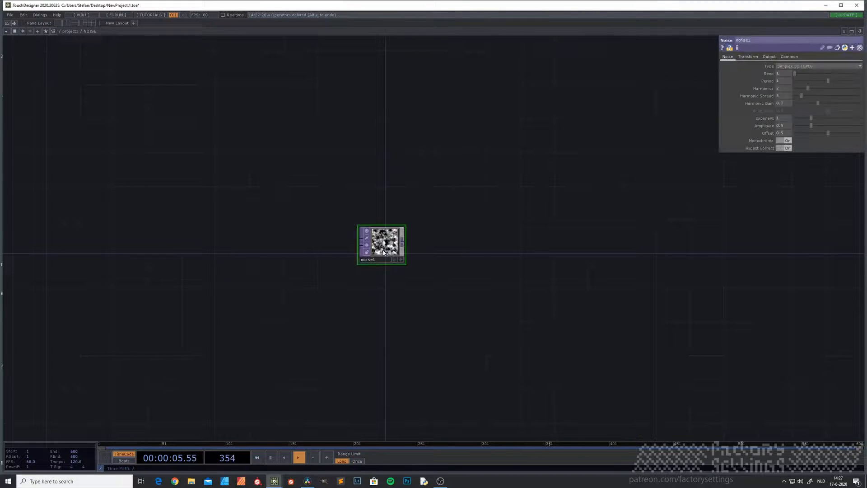
scroll(424, 253, "up", 3)
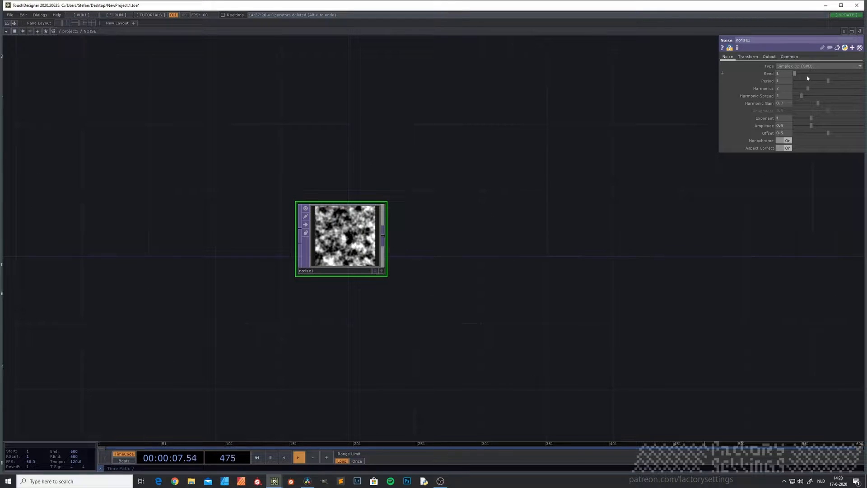
Step: Set the Noise TOP's resolution to 4 by 1 and its pixel format to 32-bit float (RGBA)
left_click(791, 57)
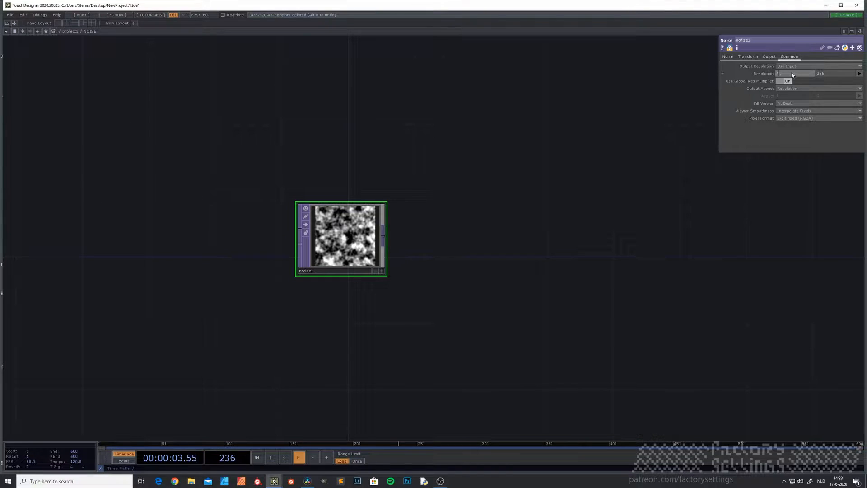
left_click(838, 75)
type("1")
key("Return")
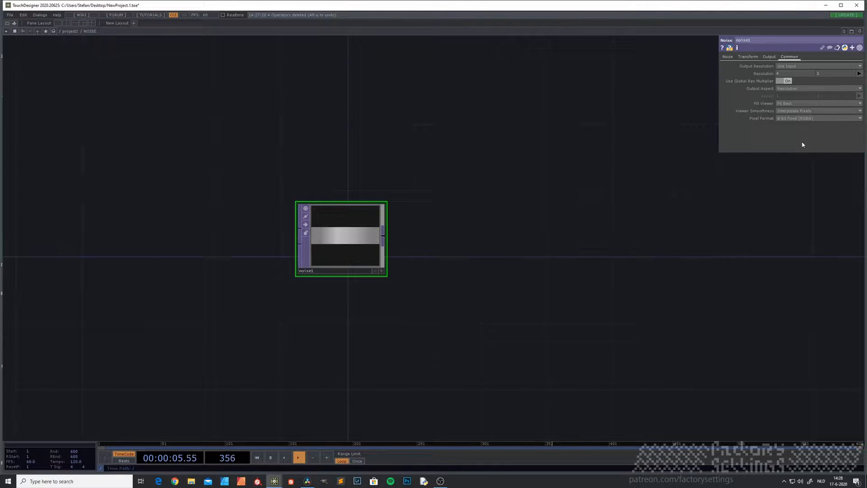
left_click(793, 118)
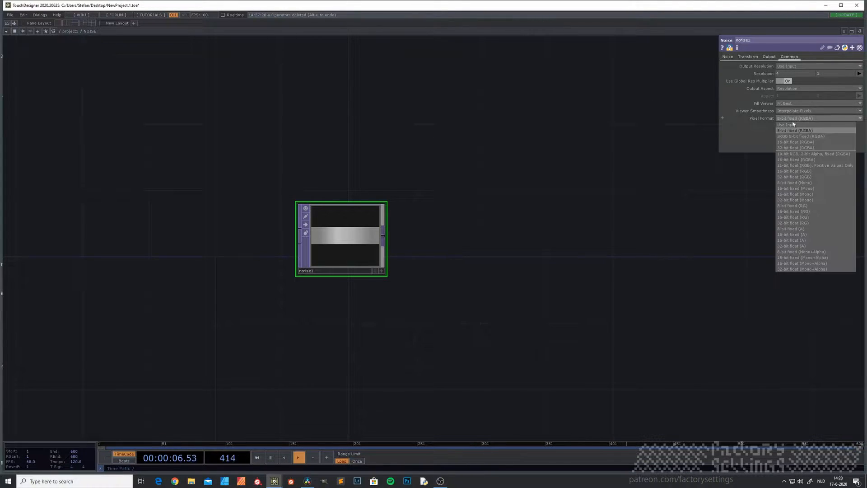
left_click(795, 148)
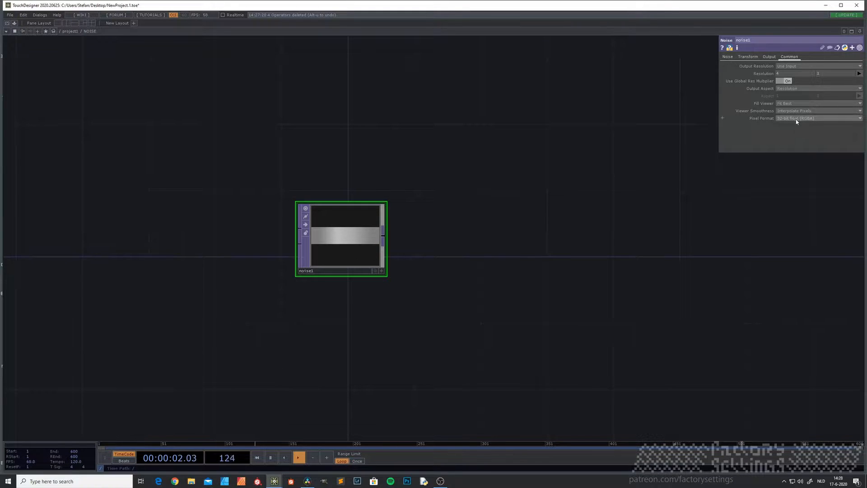
Step: Set the Noise TOP's viewer smoothness to Nearest Pixel and turn Monochrome off
left_click(795, 110)
left_click(793, 118)
left_click_drag(357, 248, 356, 265)
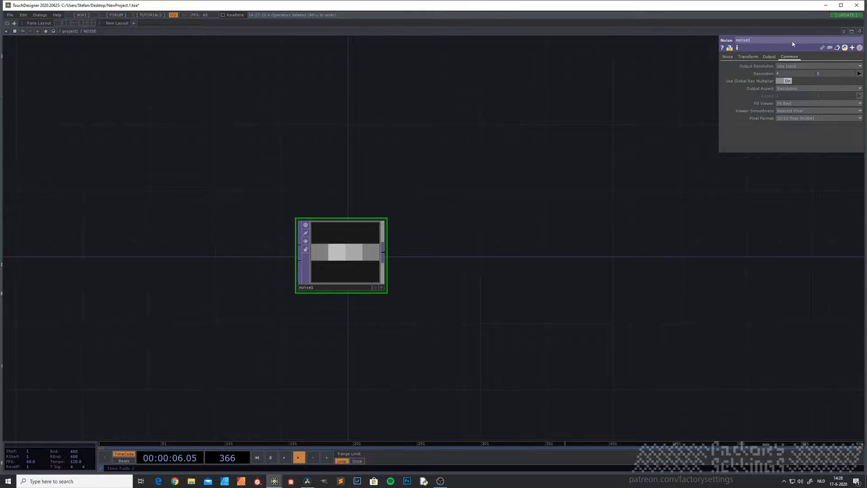
left_click(725, 59)
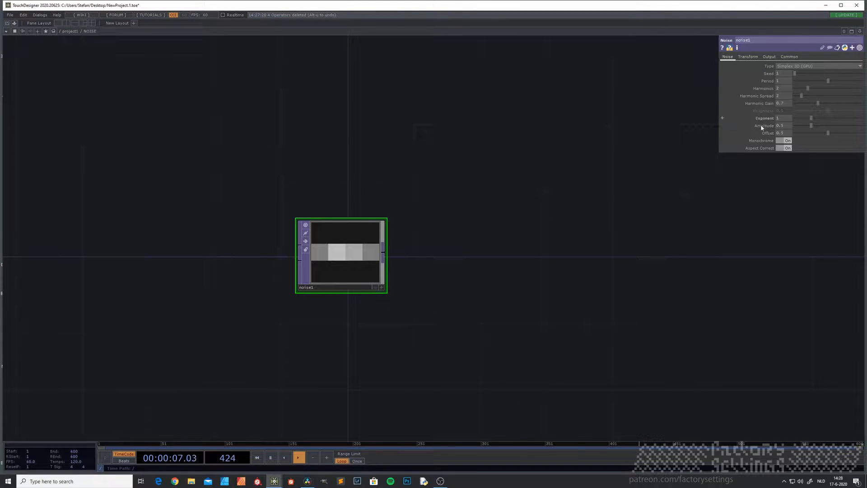
left_click(784, 140)
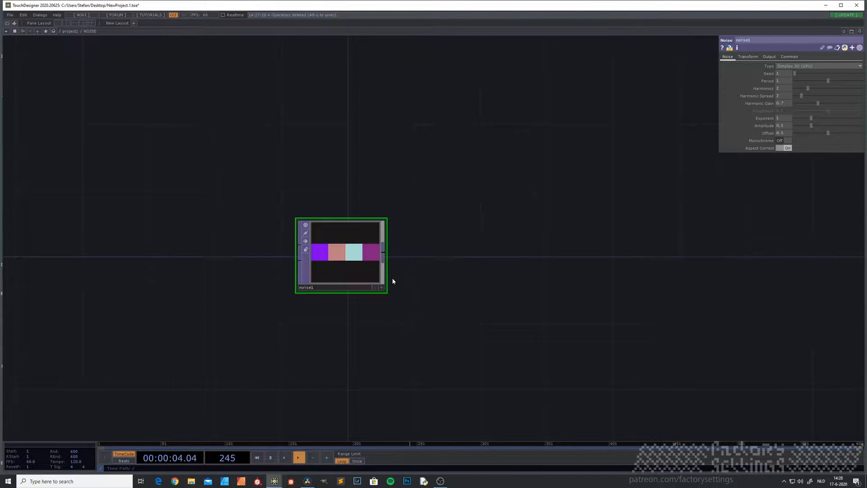
left_click_drag(401, 254, 347, 259)
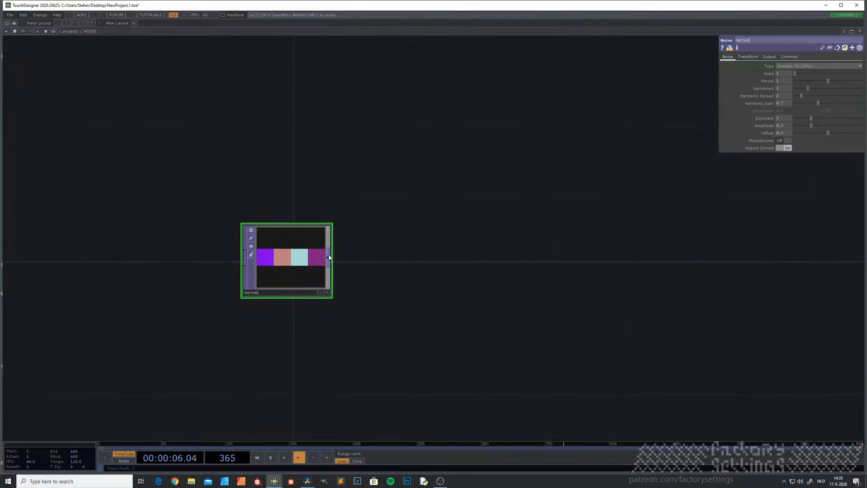
right_click(329, 256)
left_click(316, 235)
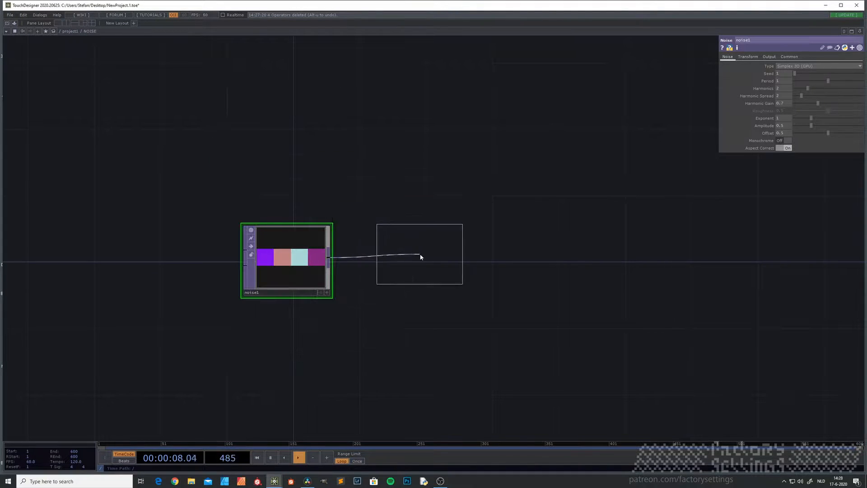
left_click(418, 253)
left_click_drag(409, 275, 426, 259)
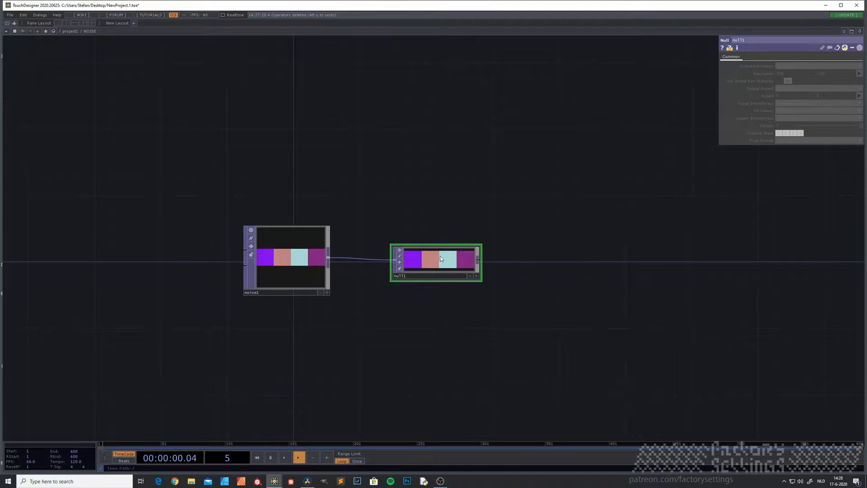
key("Delete")
Step: Connect a Null TOP named OUT after the Noise TOP and line up the two nodes
key("alt+n")
left_click(439, 260)
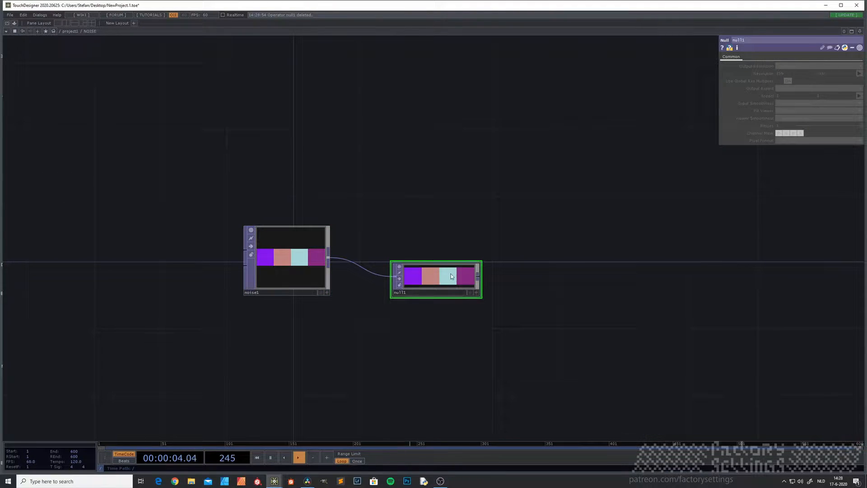
left_click_drag(450, 273, 450, 257)
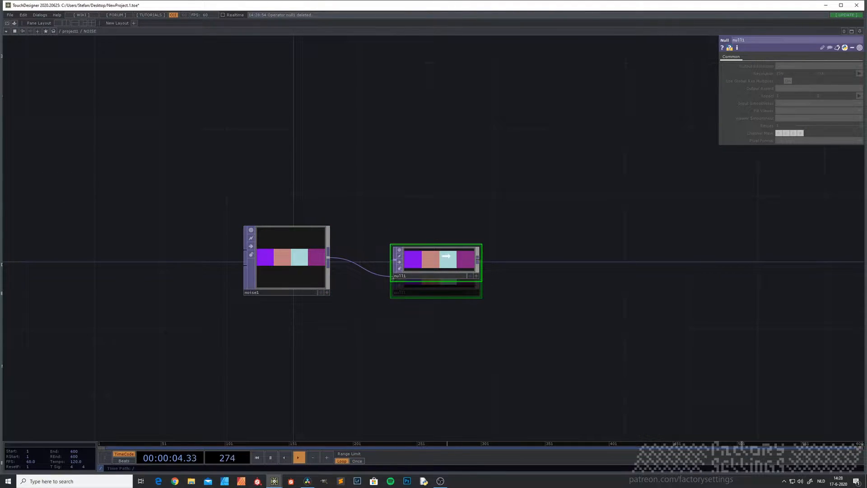
left_click(330, 293)
mouse_move(297, 275)
left_mouse_down()
mouse_move(295, 249)
mouse_move(296, 266)
left_mouse_up()
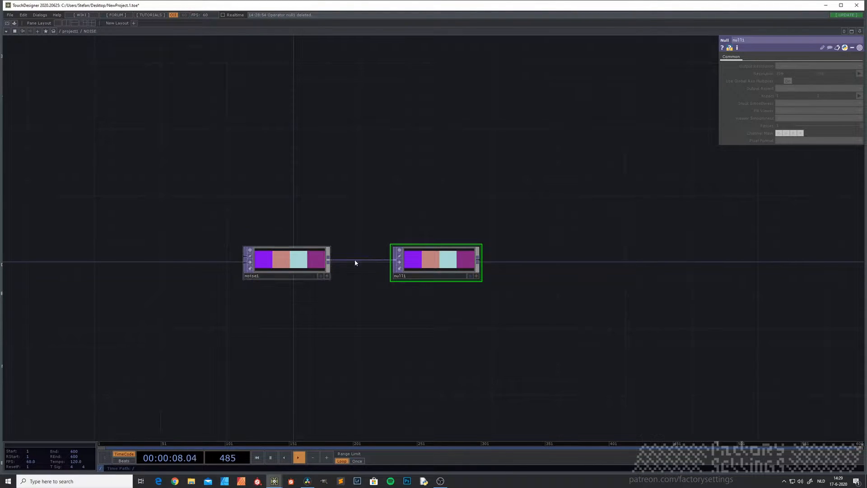
type("OUT")
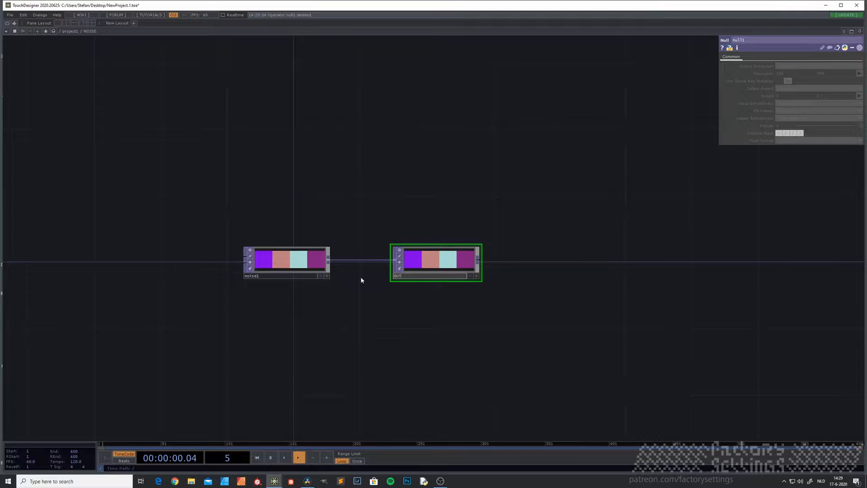
key("Return")
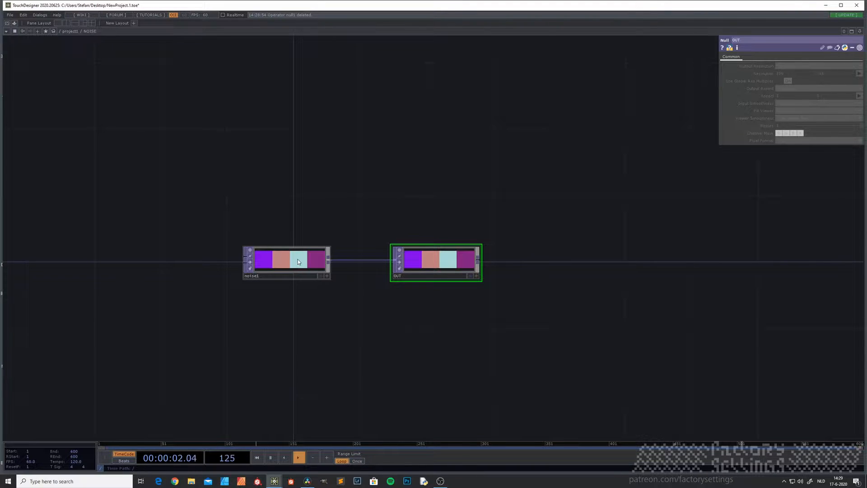
Step: Drive the Noise TOP's X translate with the expression absTime.frame
left_click(278, 248)
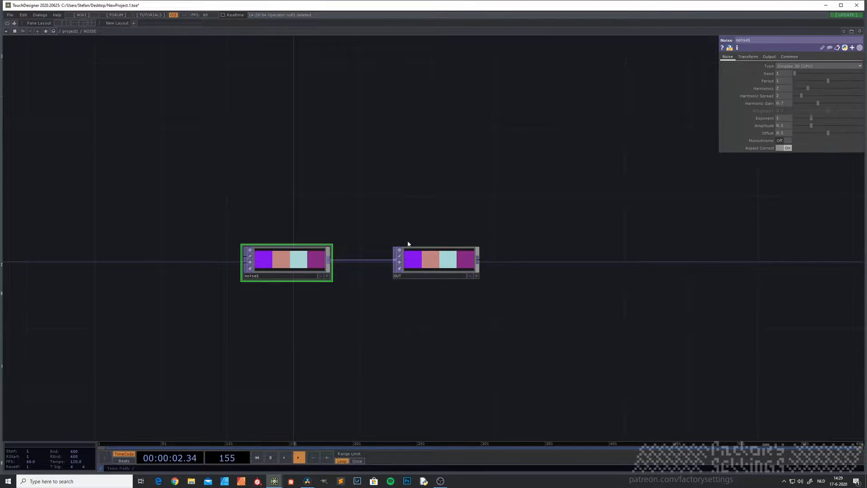
left_click(749, 58)
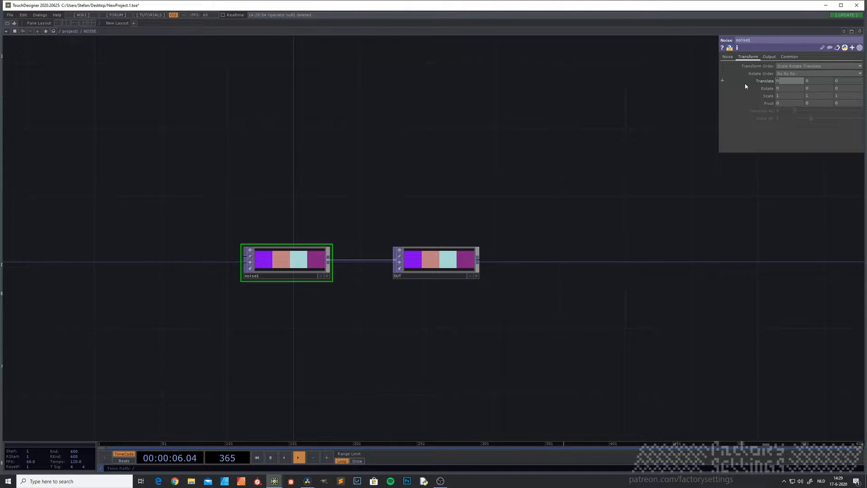
type("absTime")
key("BackSpace")
key("BackSpace")
key("BackSpace")
type("ime.frame")
key("Return")
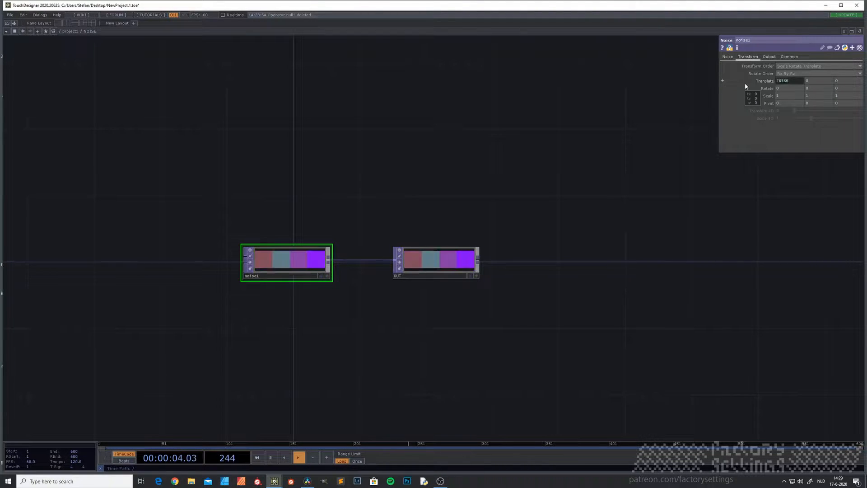
Step: Change the Noise TOP's X translate expression to absTime.seconds
left_click(722, 80)
left_click(806, 88)
key("BackSpace")
key("BackSpace")
key("BackSpace")
key("BackSpace")
key("BackSpace")
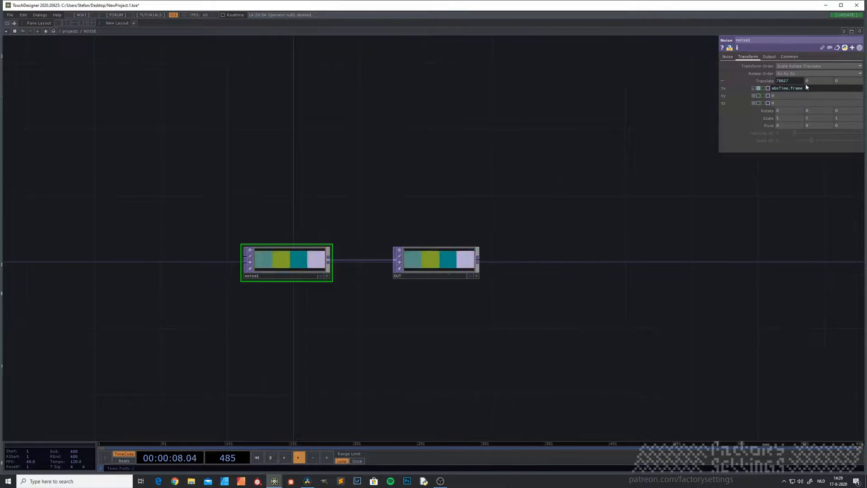
type("seconds")
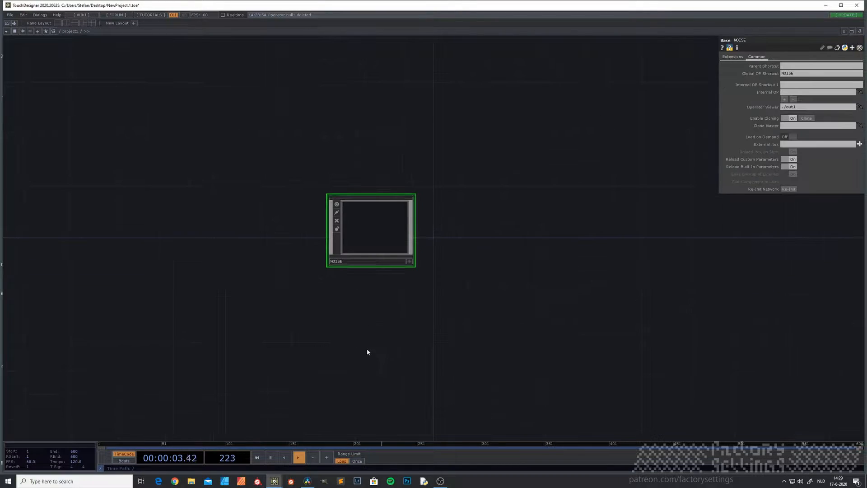
Step: Add a second Base component beside the NOISE component in the project network
left_click_drag(373, 243, 334, 239)
left_click_drag(421, 274, 316, 347)
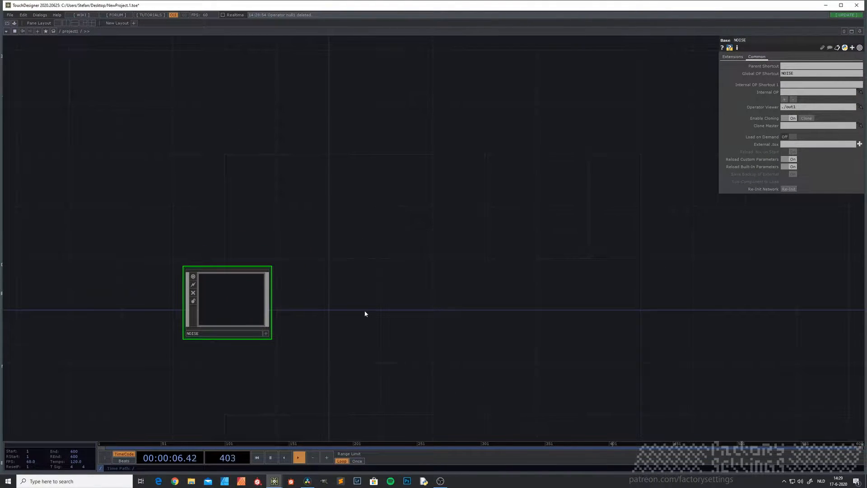
key("Tab")
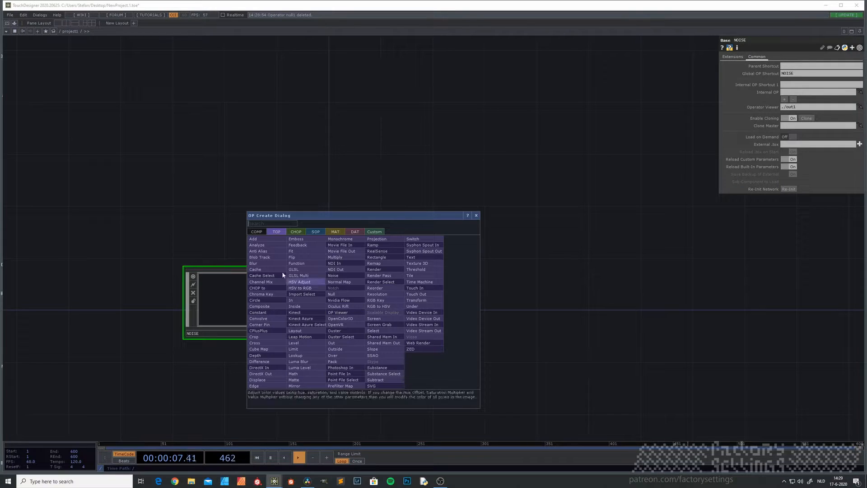
left_click(256, 232)
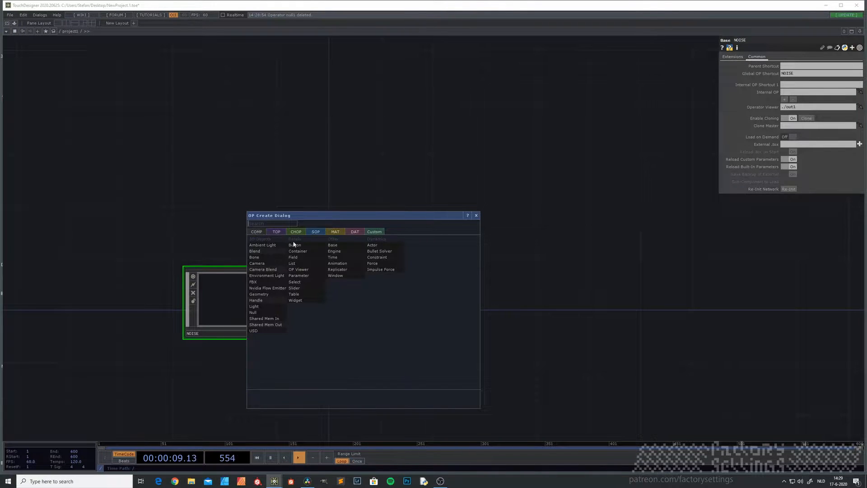
left_click(342, 245)
left_click(358, 300)
Step: Name the new Base component GRIDBUILDER and give it the Global OP Shortcut GRIDBUILDER
left_click(323, 334)
type("G")
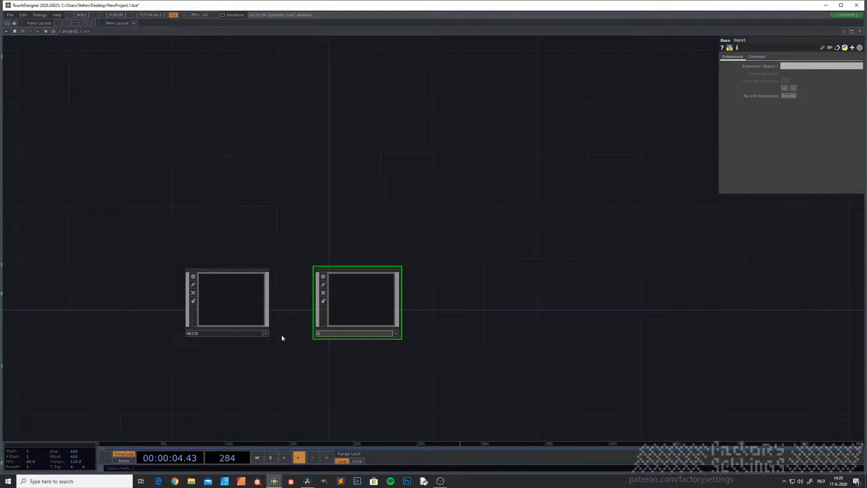
type("RIDBUILDER")
key("Return")
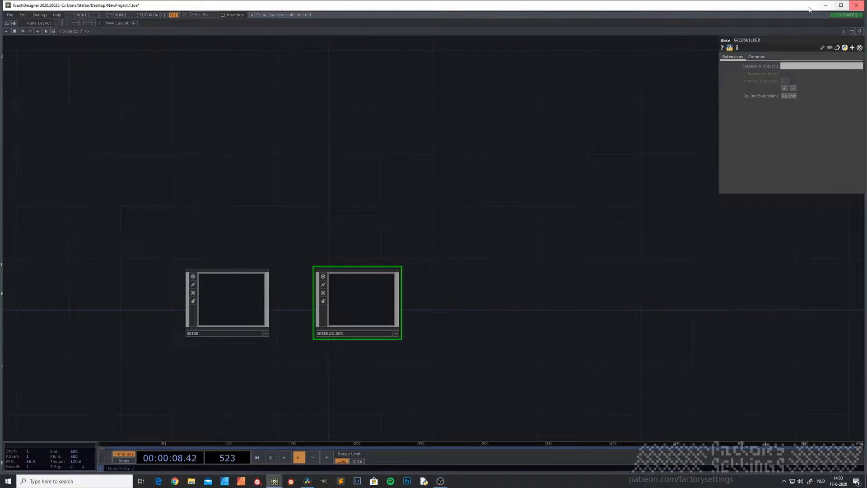
left_click(757, 56)
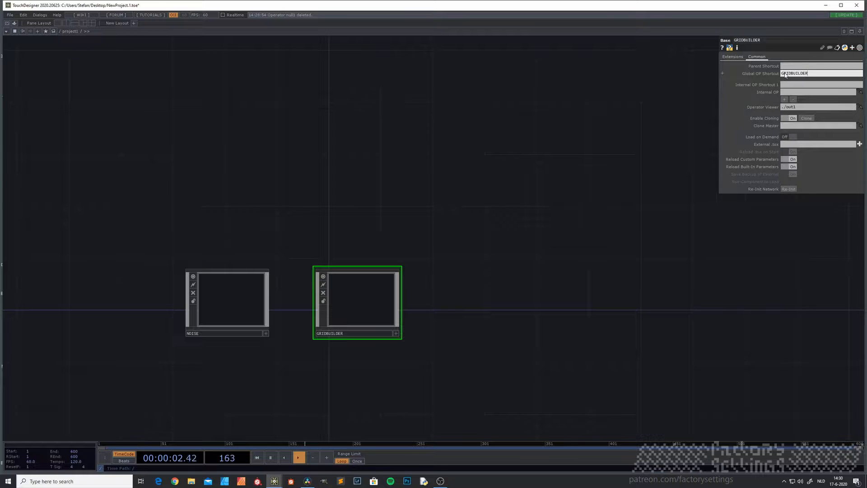
key("Return")
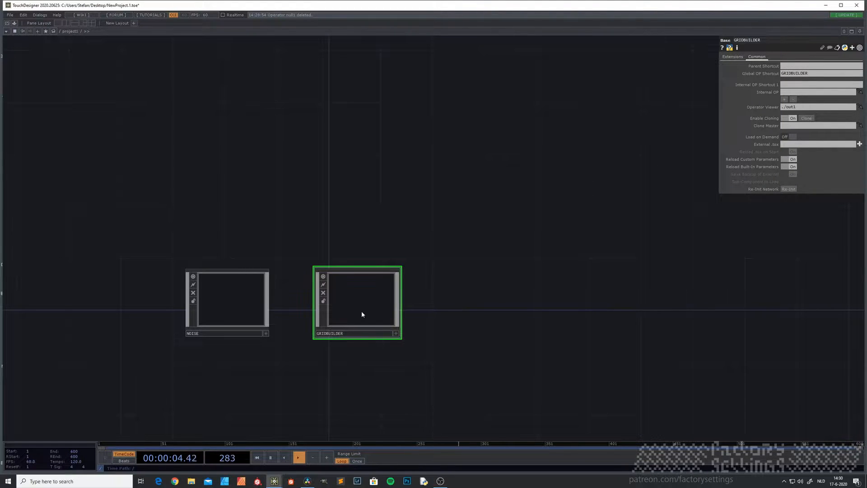
Step: Enter the GRIDBUILDER component and add a Select TOP to its empty network
key("i")
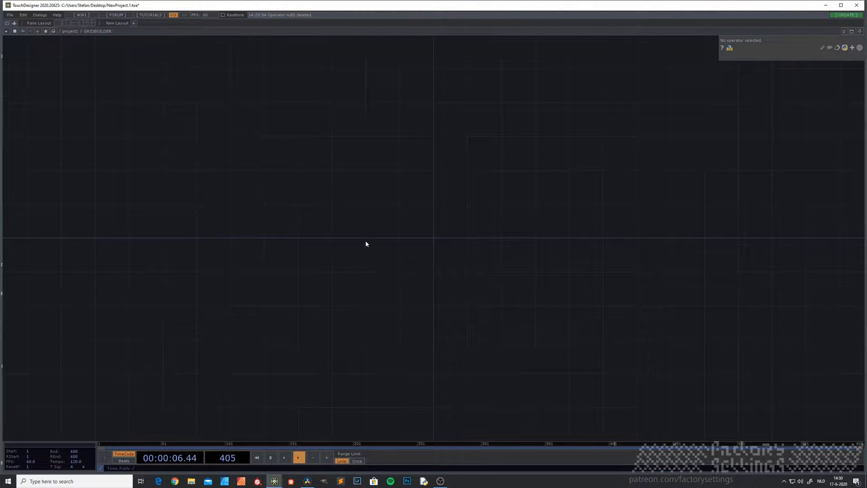
key("Tab")
left_click(263, 161)
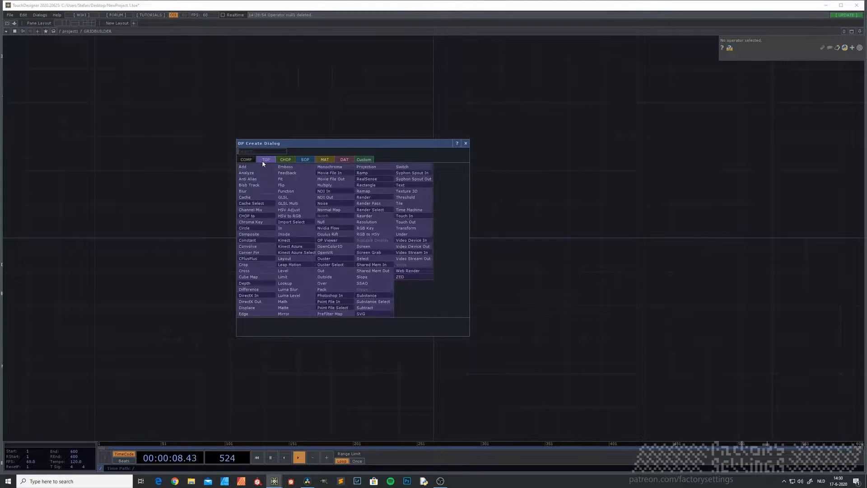
type("se")
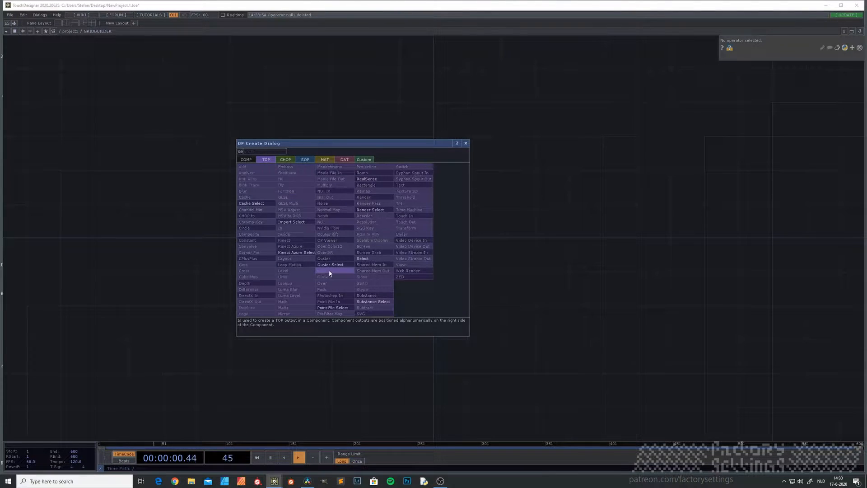
left_click(366, 259)
left_click(401, 238)
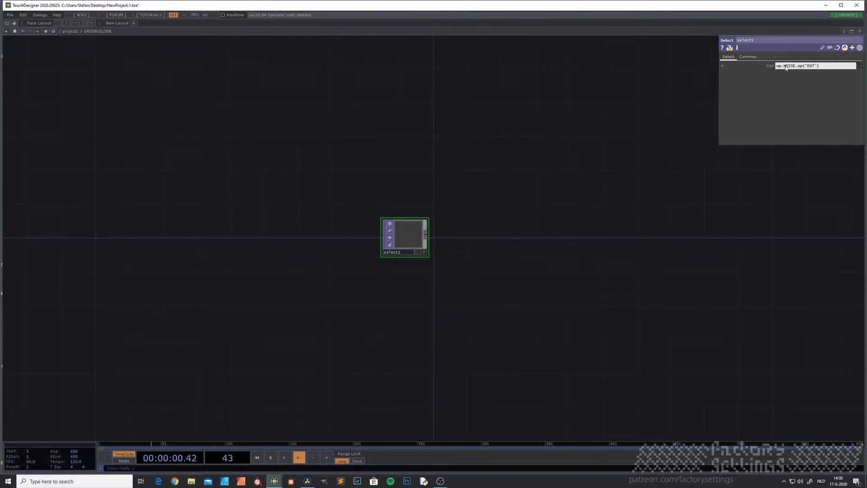
Step: Source the Select TOP from the NOISE component's OUT node with the expression op.NOISE.op('OUT')
key("Return")
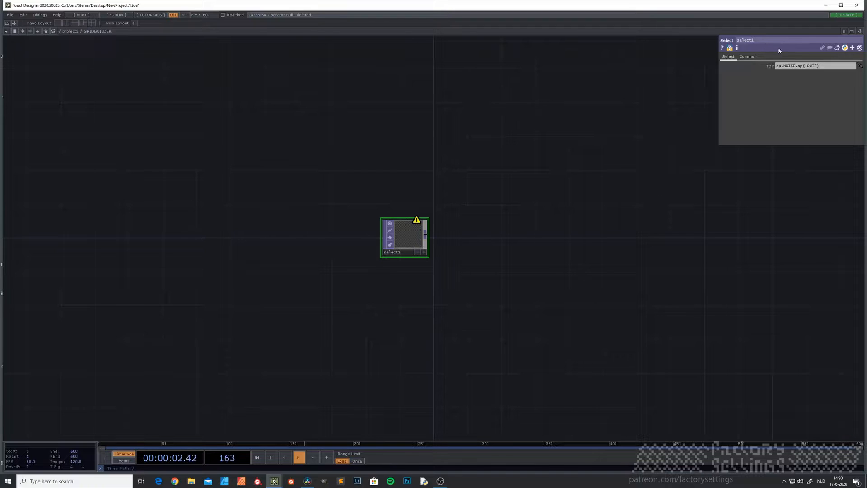
left_click(784, 67)
key("Return")
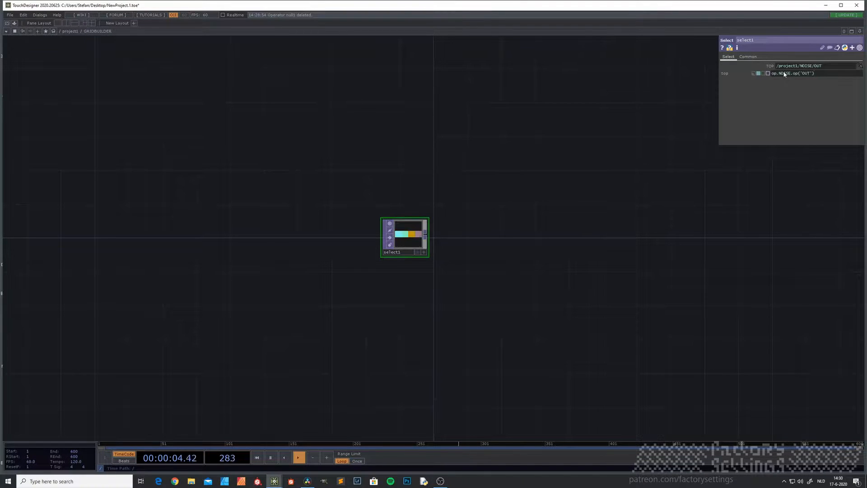
Step: Flatten the Select TOP's node to fit its 4x1 image and move it further left in the network
double_click(427, 255)
left_click_drag(402, 247, 403, 242)
scroll(408, 233, "up", 5)
left_click_drag(421, 327, 311, 376)
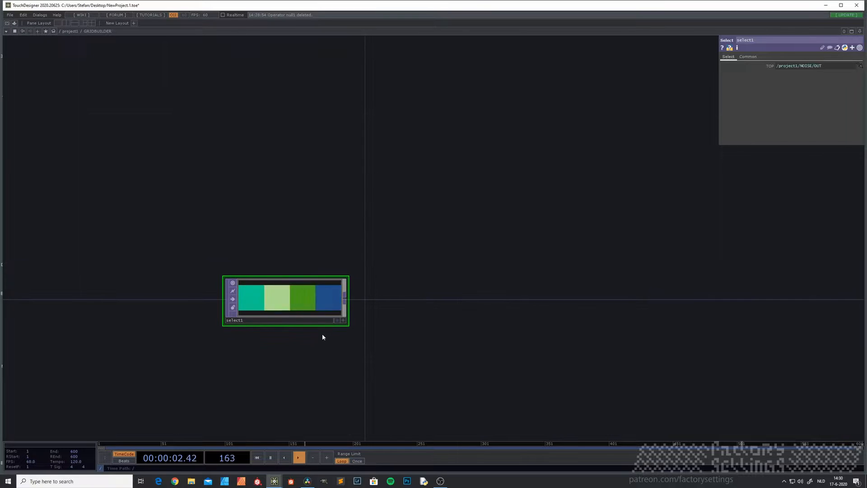
scroll(328, 337, "down", 2)
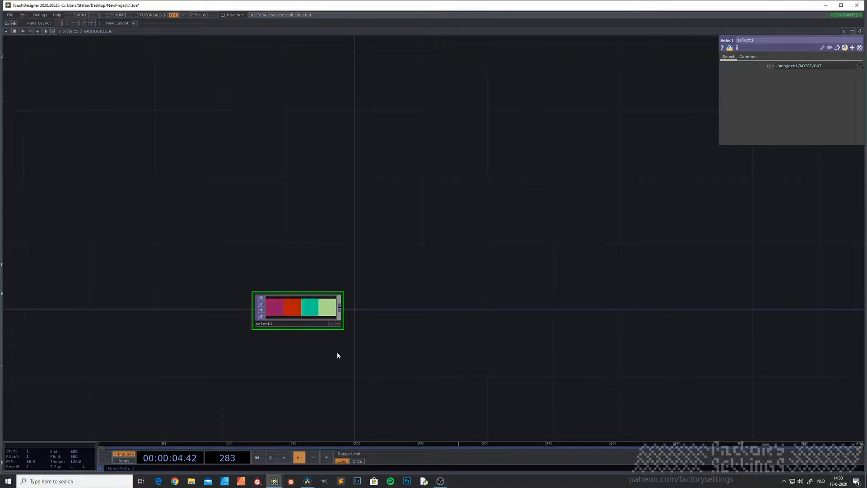
left_click_drag(297, 311, 247, 312)
Step: Connect a Limit TOP after the Select TOP and line up the two nodes
right_click(290, 312)
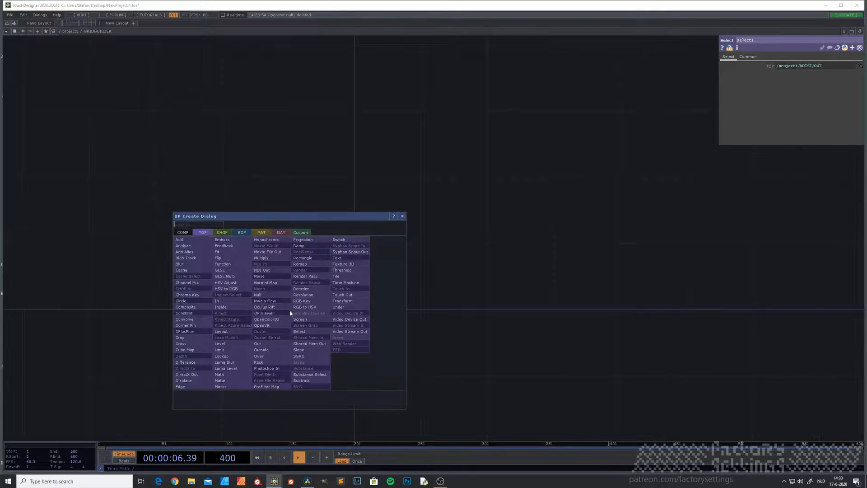
left_click(231, 350)
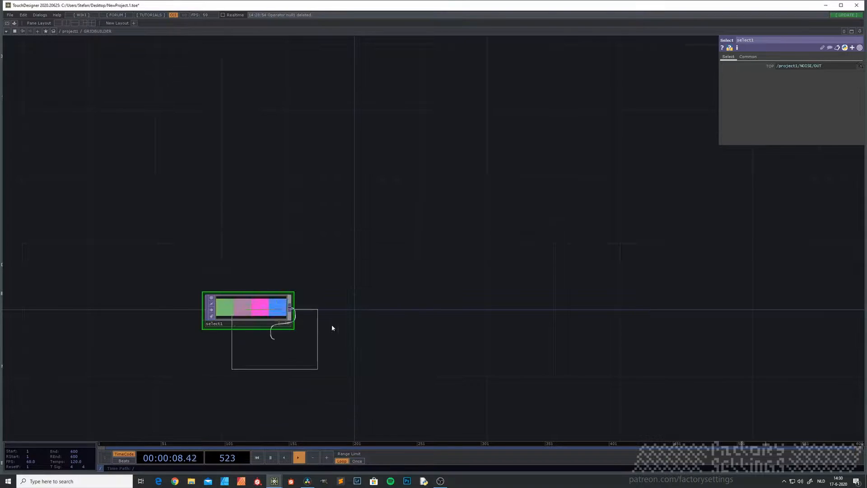
left_click(380, 324)
left_click_drag(380, 323, 380, 307)
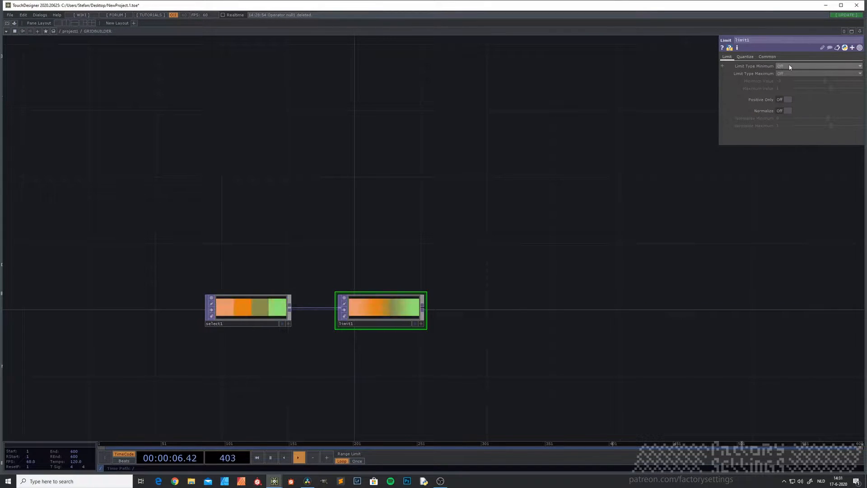
Step: Set the Limit TOP's Limit Type Minimum to Clamp and its input and viewer smoothness to Nearest Pixel
left_click(786, 78)
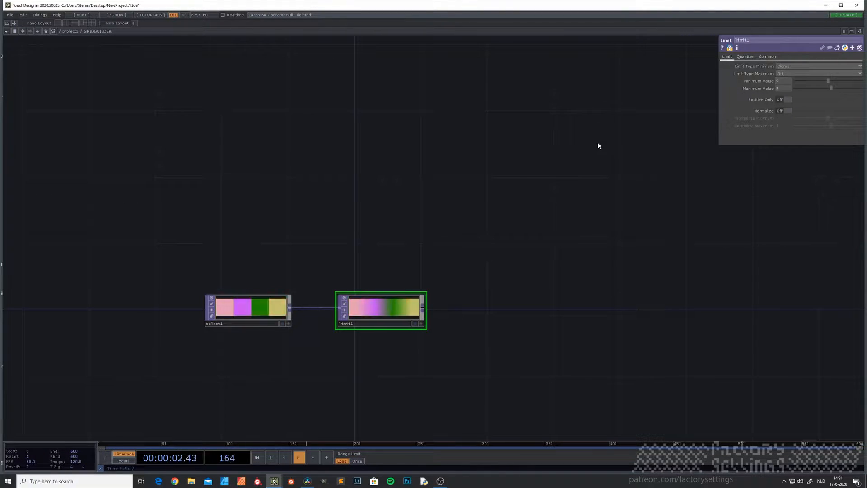
left_click(745, 57)
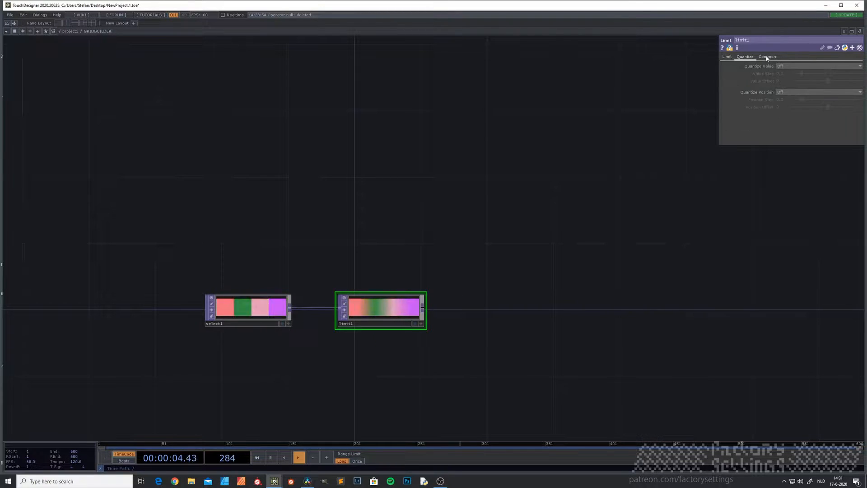
left_click(767, 57)
left_click(786, 104)
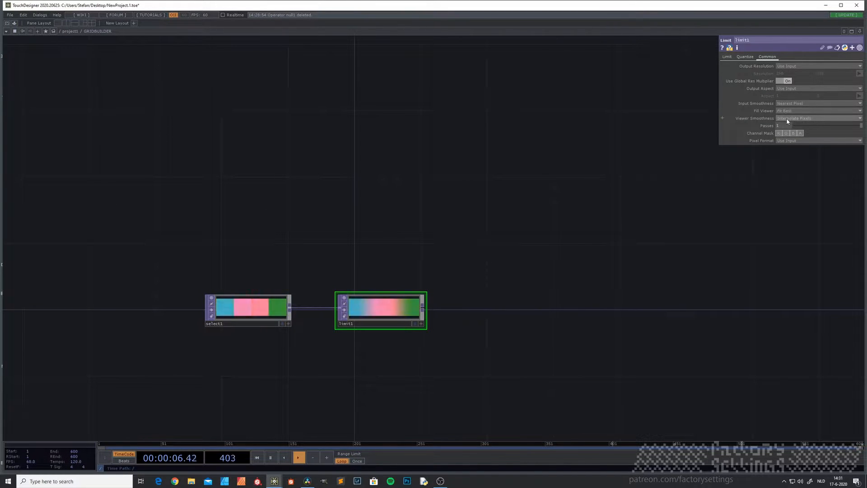
Step: Connect a Null TOP after the Limit TOP and align it with the chain
left_click_drag(315, 379, 242, 403)
left_click(349, 332)
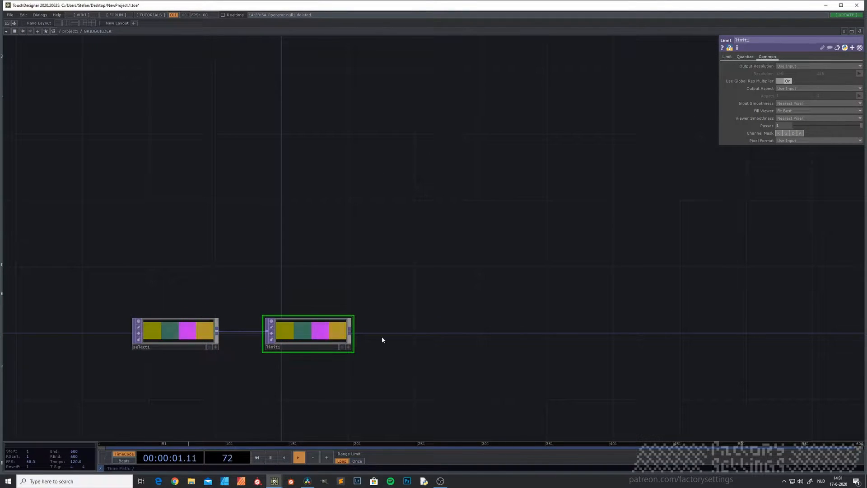
left_click(458, 336)
left_click_drag(453, 347, 454, 331)
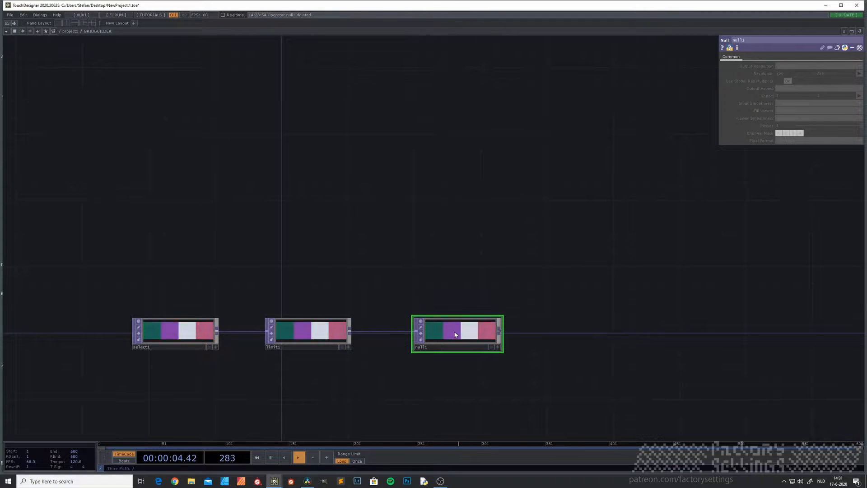
Step: Add a second Select TOP above the existing chain and set its source TOP to null1
left_click_drag(390, 248, 445, 284)
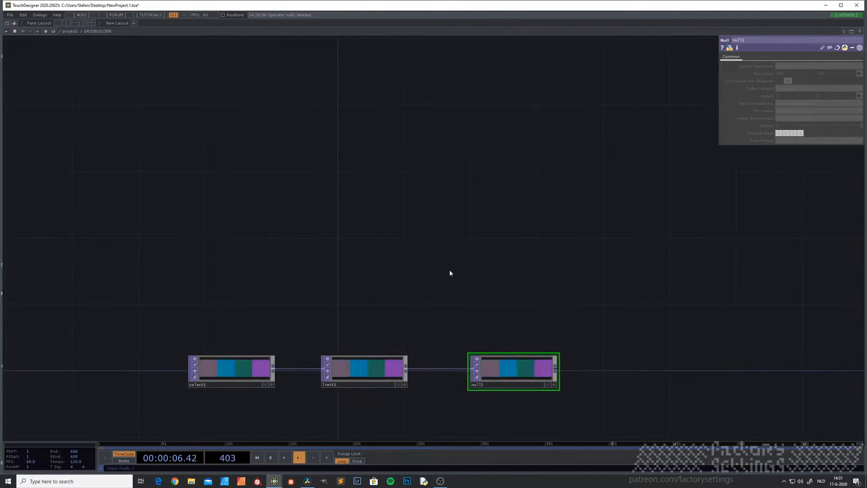
scroll(450, 272, "down", 2)
left_click_drag(409, 245, 411, 269)
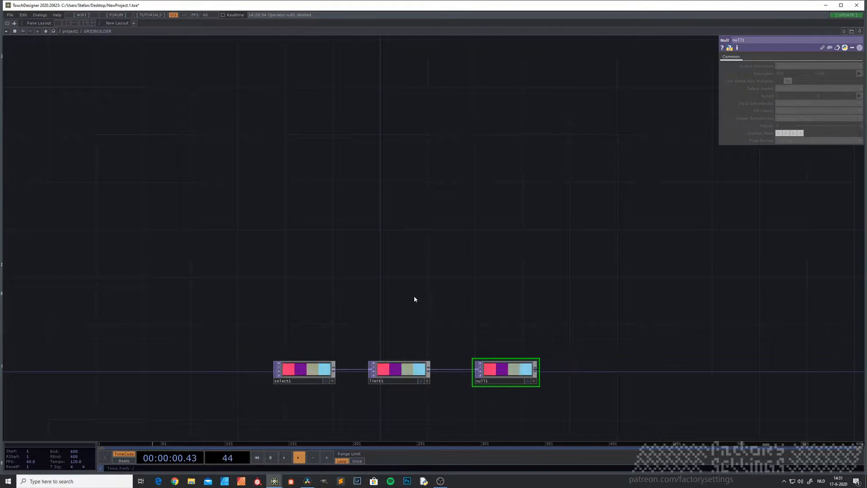
left_click_drag(419, 302, 370, 300)
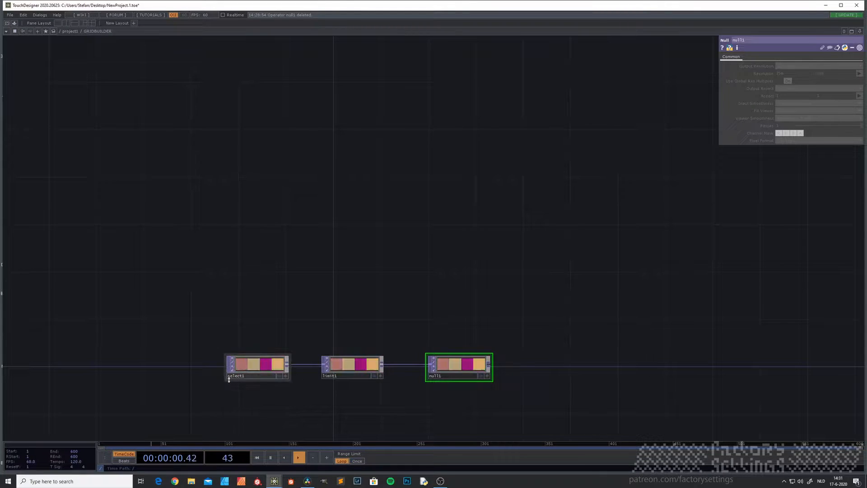
scroll(255, 385, "up", 3)
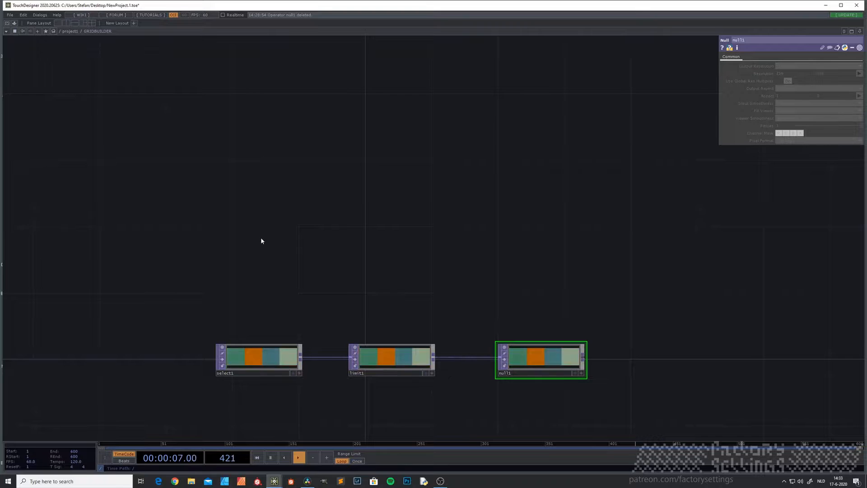
key("Tab")
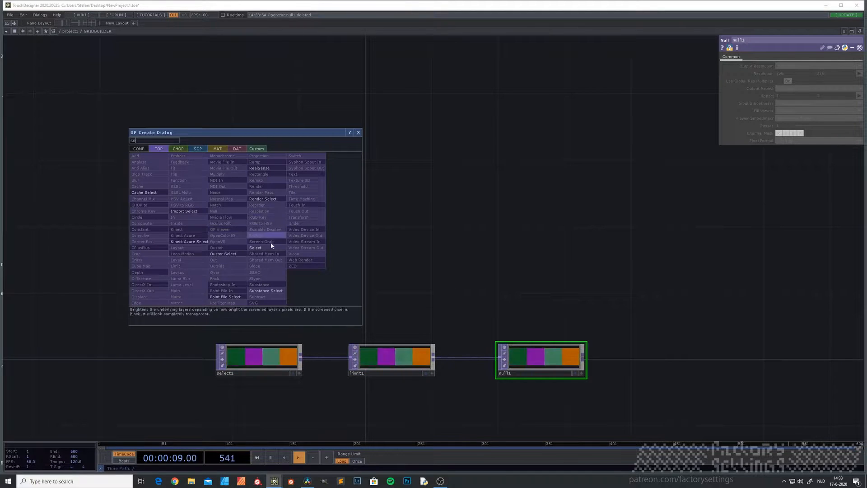
left_click(270, 240)
left_click(261, 225)
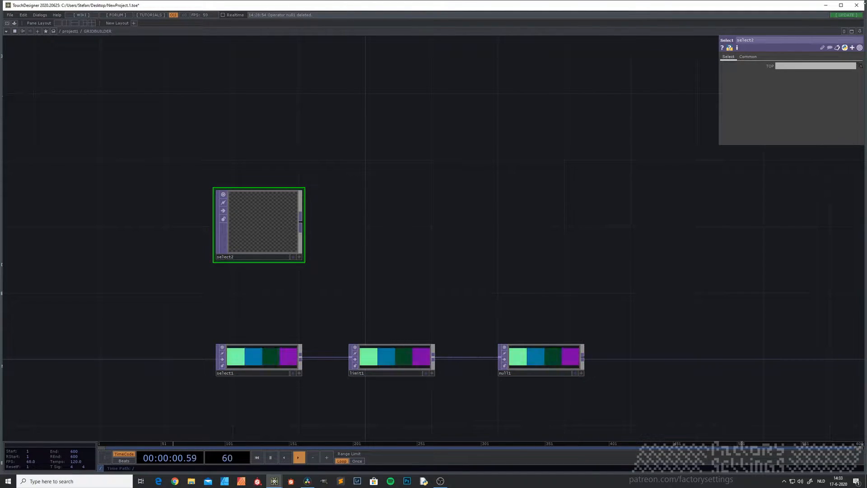
left_click_drag(539, 356, 788, 65)
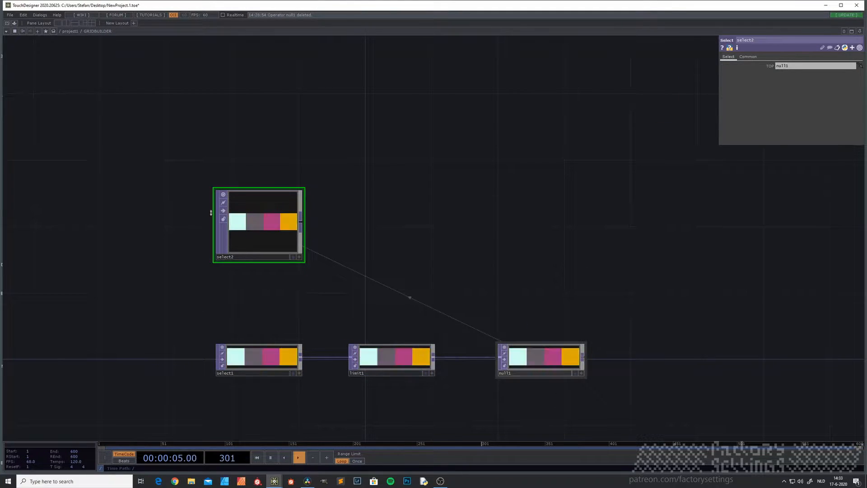
Step: Connect an Analyze TOP after the second Select TOP and set its Operation to Sum
right_click(302, 222)
left_click(203, 159)
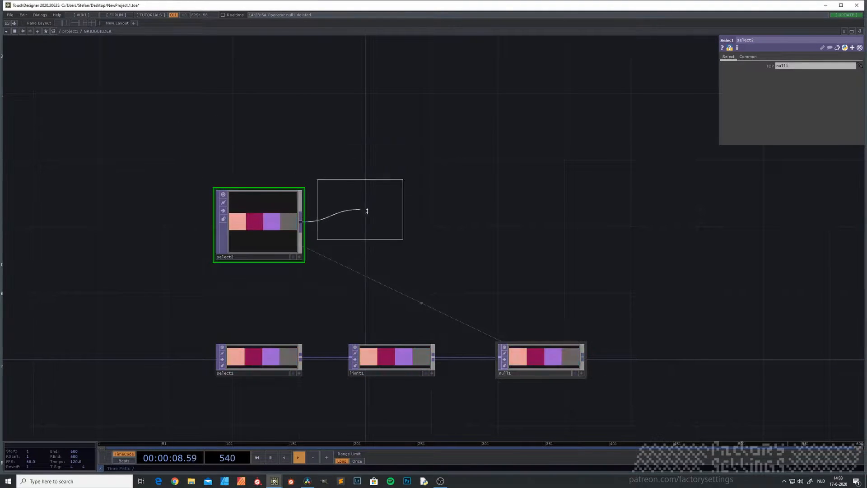
left_click(398, 224)
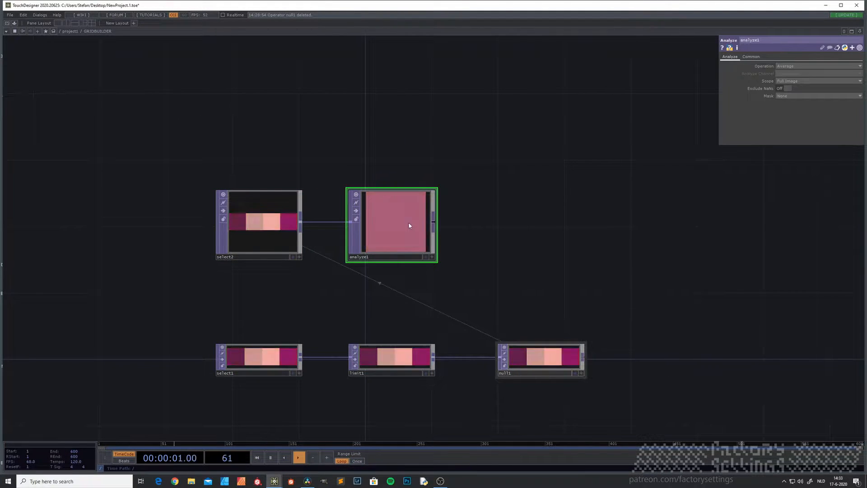
left_click(791, 66)
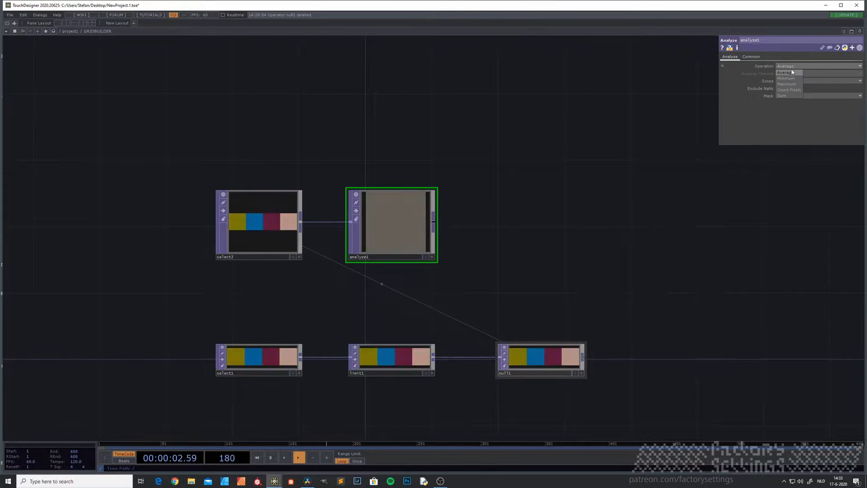
left_click(785, 95)
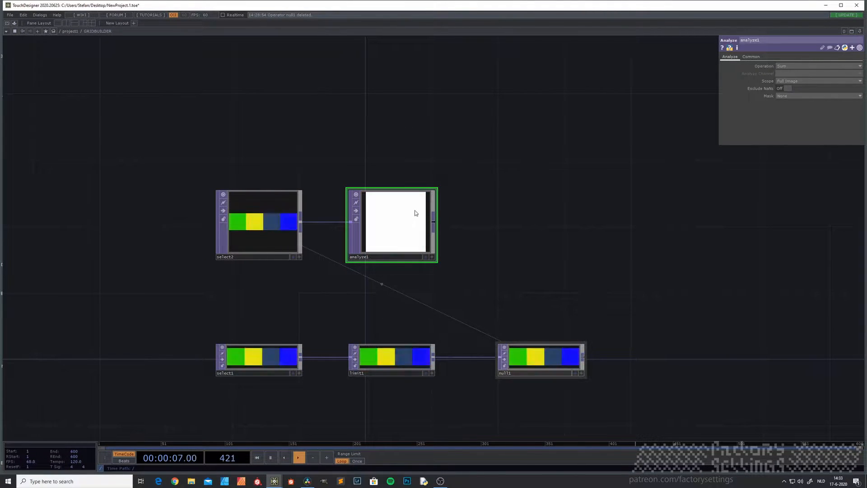
middle_click(402, 227)
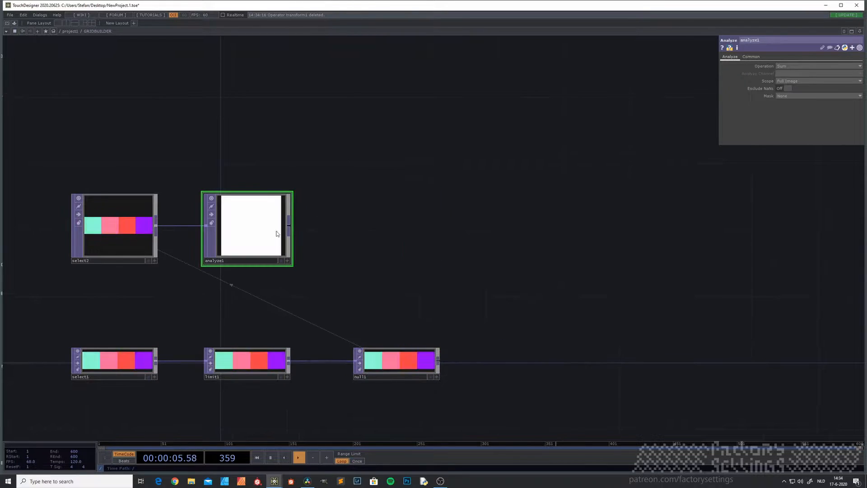
Step: Connect a Transform TOP after the Analyze TOP and place it in line with the upper chain
right_click(289, 231)
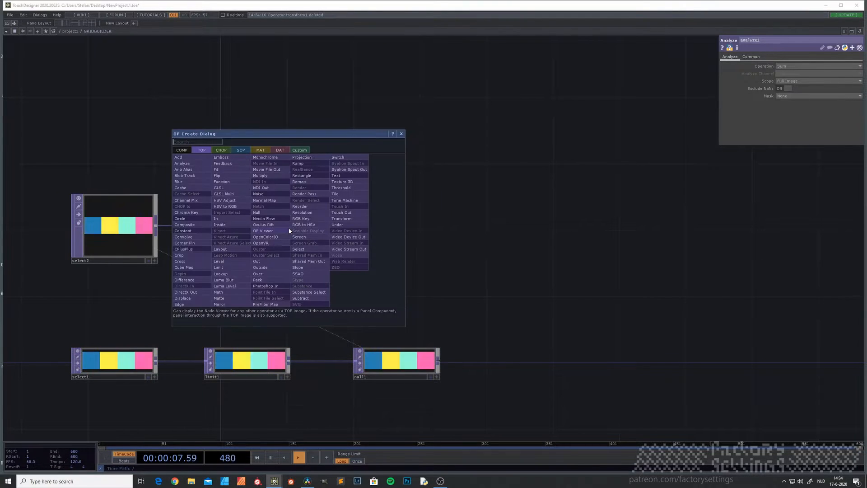
type("tr")
left_click(333, 219)
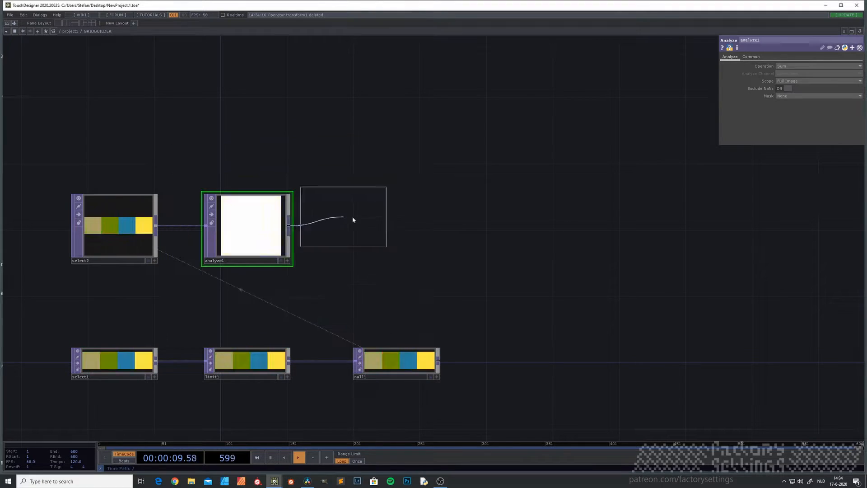
left_click(399, 226)
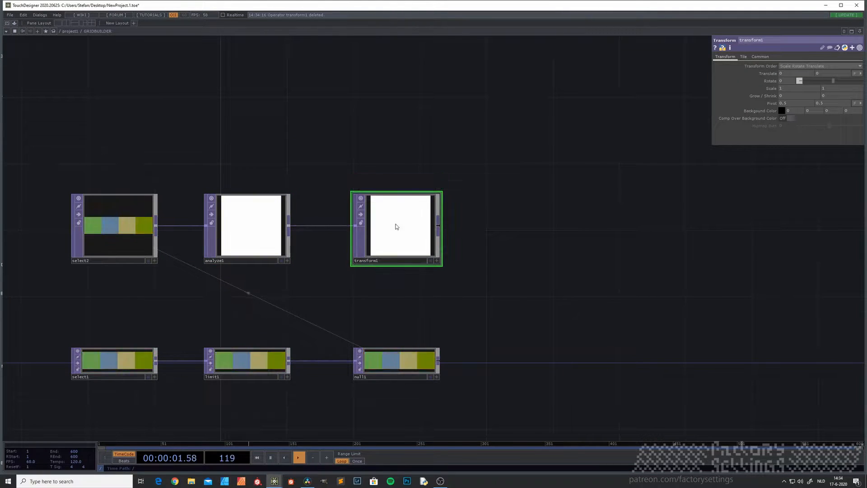
Step: Give the Transform TOP a custom output resolution of 4x1
left_click(759, 58)
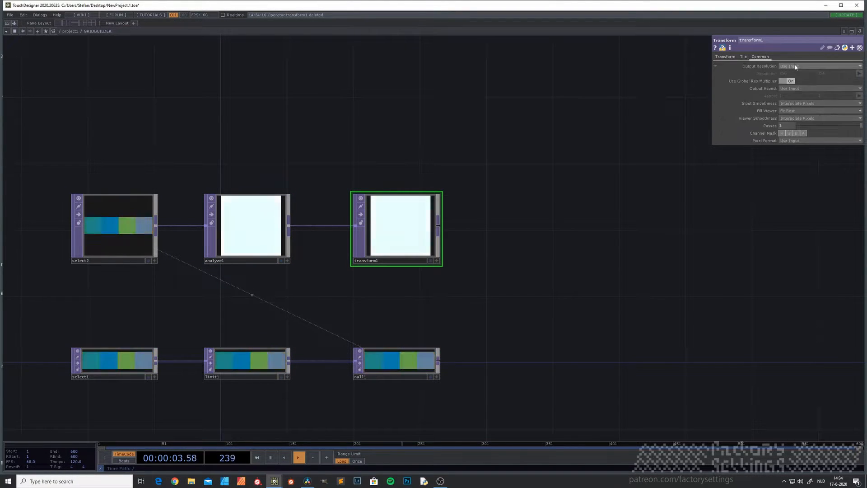
left_click(805, 67)
left_click(796, 124)
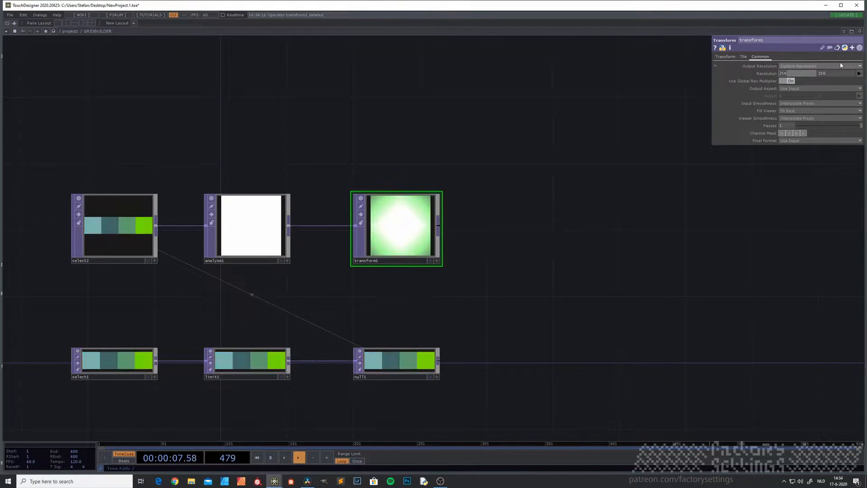
left_click_drag(834, 76, 644, 107)
Step: Set the Transform TOP's input and viewer smoothness to Nearest Pixel and its Output Aspect to Resolution, and shrink its node to fit the strip
left_click(802, 104)
left_click(796, 109)
left_click(795, 119)
left_click(794, 124)
left_click(797, 89)
left_click(795, 101)
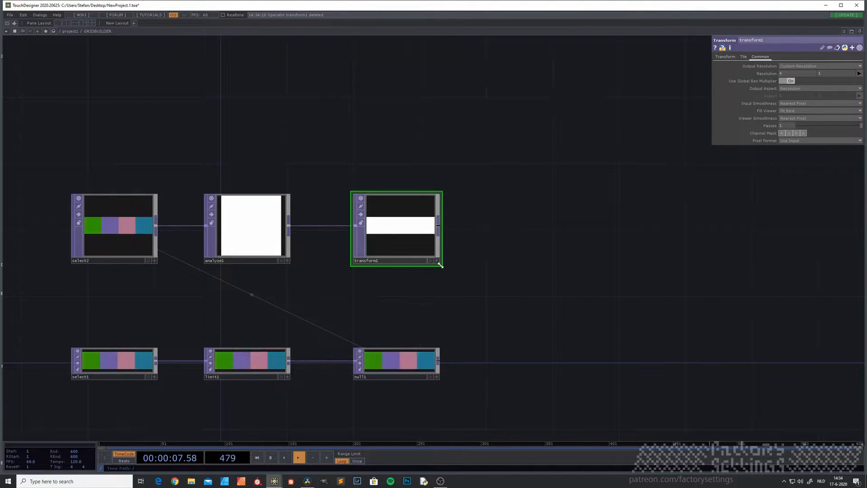
left_click_drag(442, 267, 443, 249)
left_click_drag(384, 267, 344, 280)
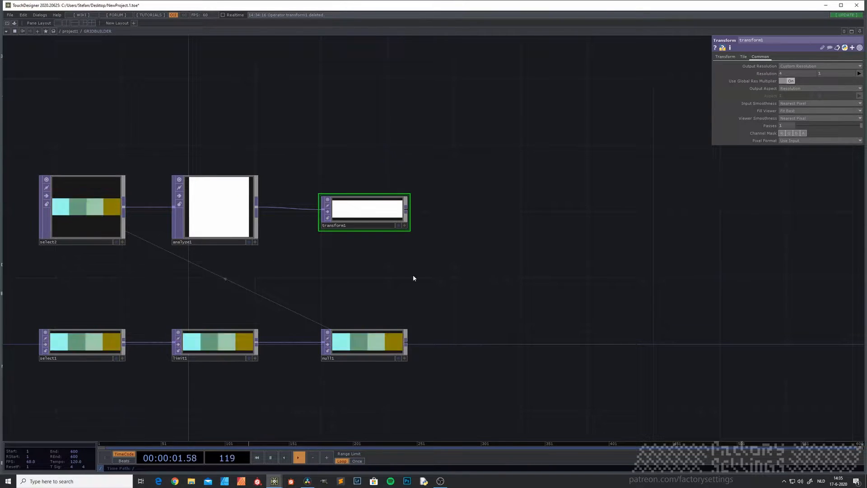
Step: Add a Composite TOP between the two chains, with null1 as its first input and transform1 as its second
left_click_drag(414, 277, 300, 270)
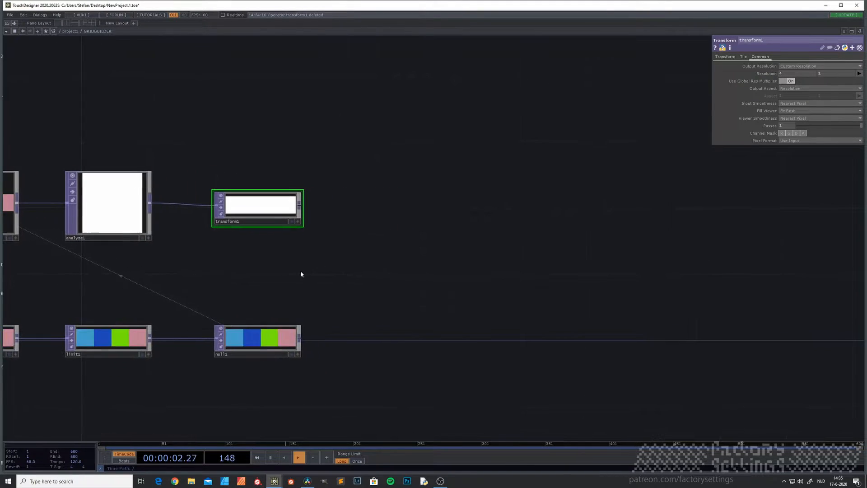
right_click(293, 340)
left_click(188, 333)
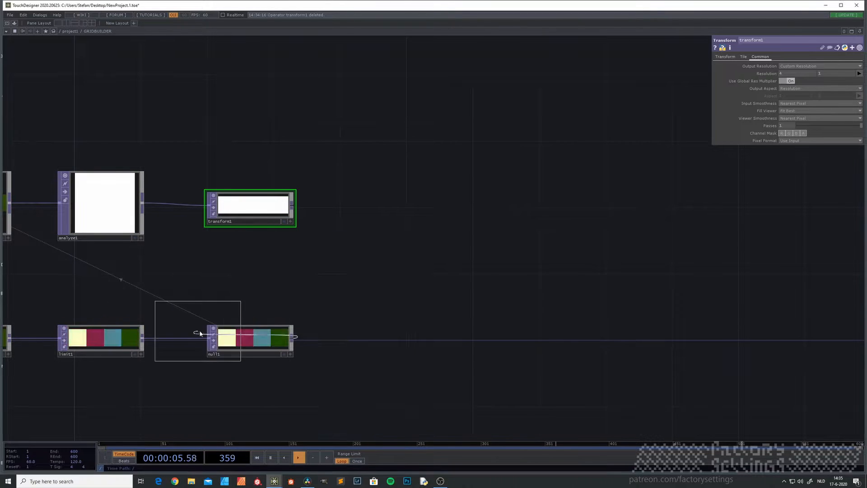
left_click(412, 271)
left_click_drag(406, 263, 405, 246)
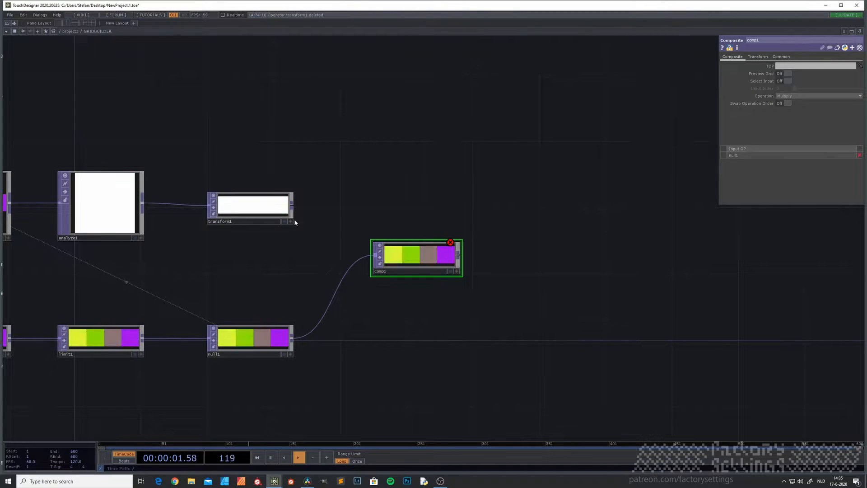
left_click_drag(293, 206, 365, 261)
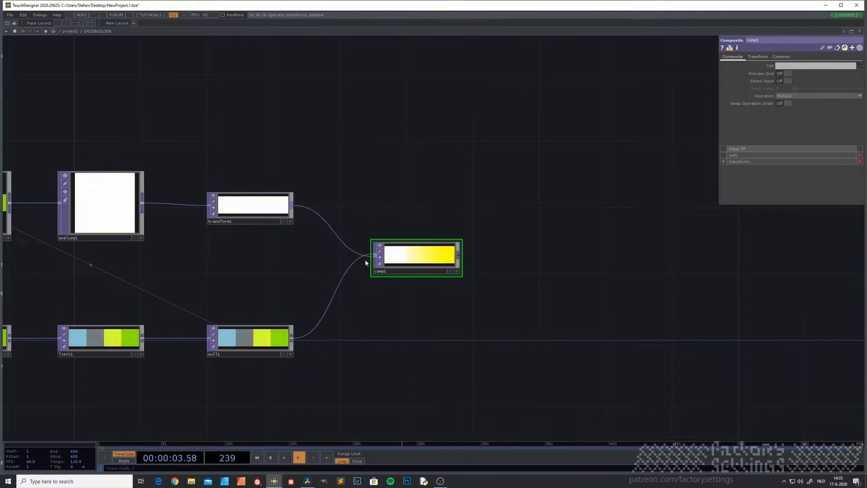
Step: Set the Composite TOP's Operation to Divide
left_click_drag(412, 306, 337, 320)
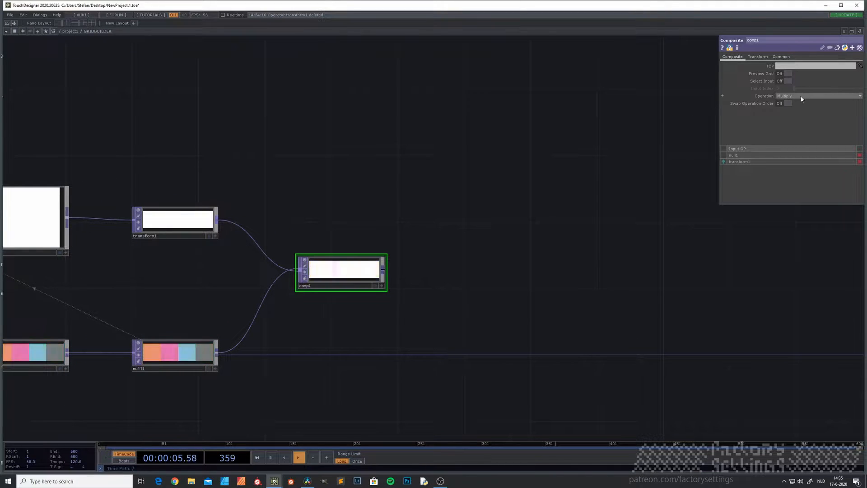
left_click(803, 96)
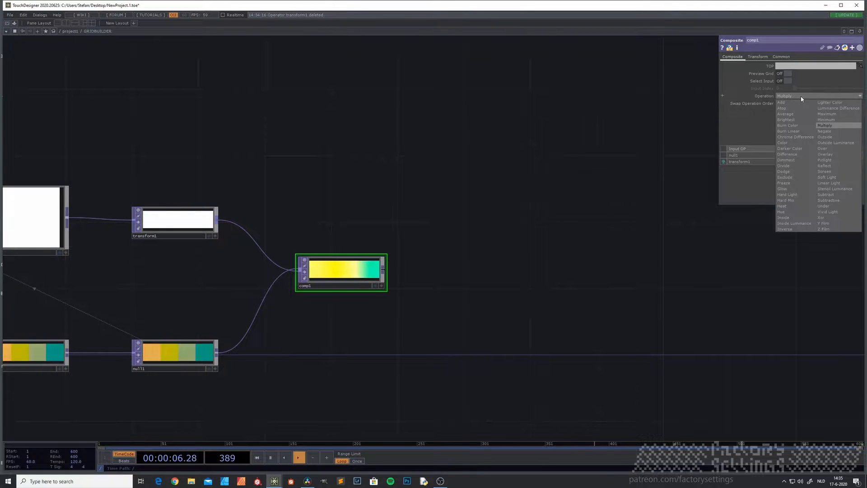
left_click(788, 165)
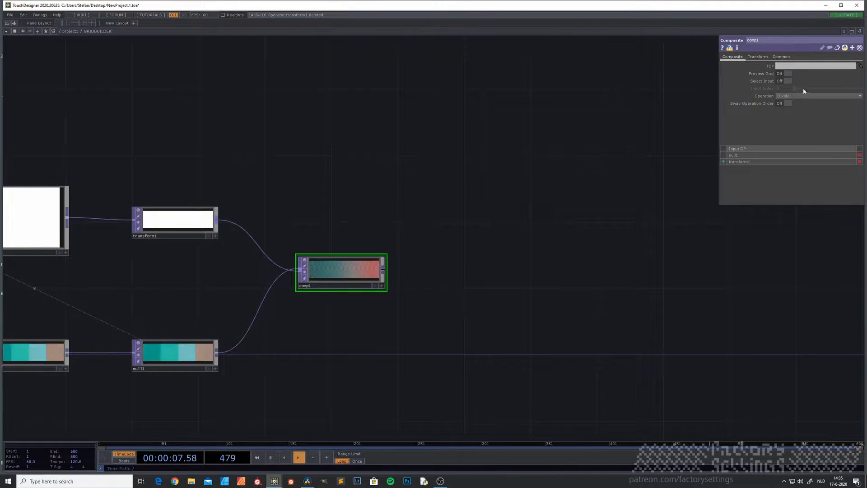
Step: Set the Composite TOP's input and viewer smoothness to Nearest Pixel
left_click(782, 57)
left_click(794, 104)
left_click(792, 110)
left_click(793, 119)
left_click(794, 126)
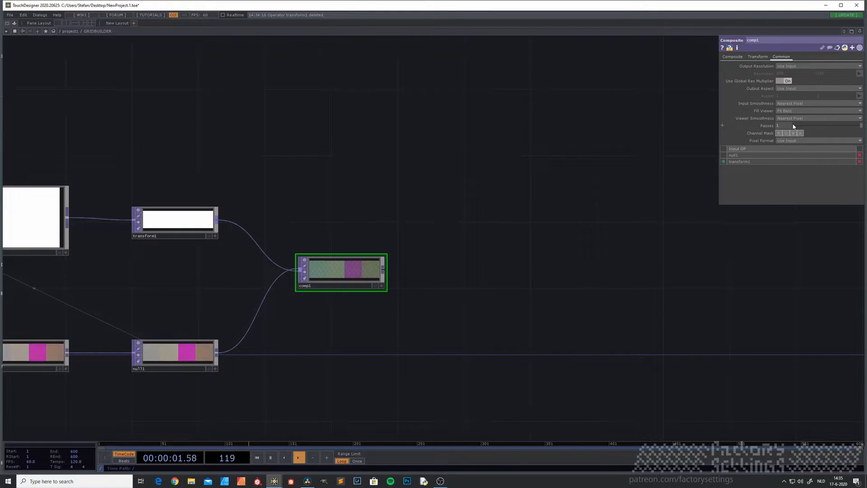
Step: Convert the Composite TOP's output to channels with a TOP to CHOP placed after it, and inspect the channel graph
left_click_drag(329, 364, 406, 323)
left_click_drag(441, 288, 333, 316)
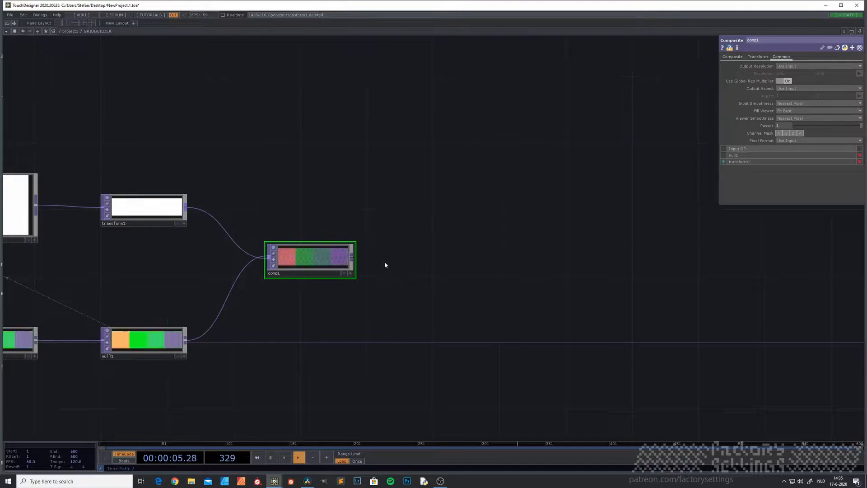
right_click(352, 260)
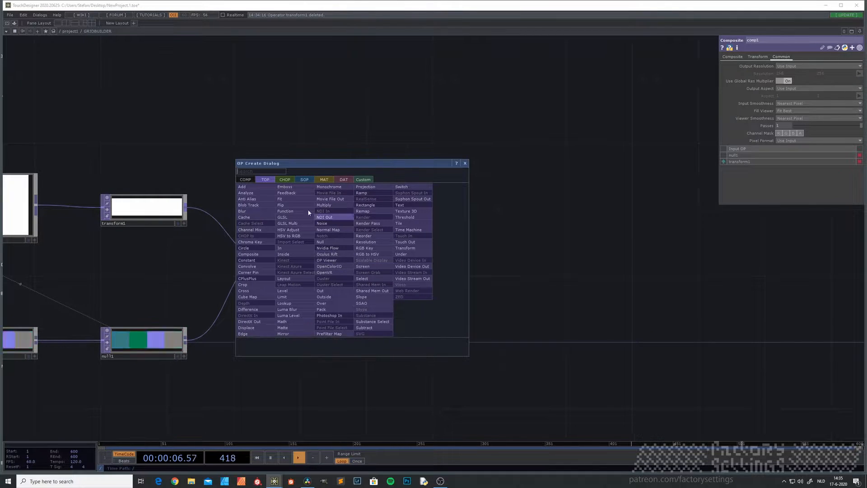
left_click(287, 181)
left_click(257, 193)
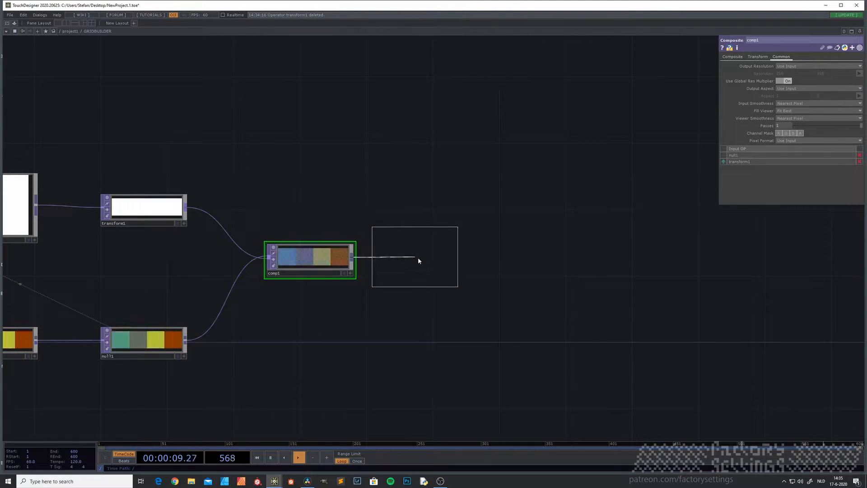
left_click(442, 258)
left_click_drag(409, 326, 325, 346)
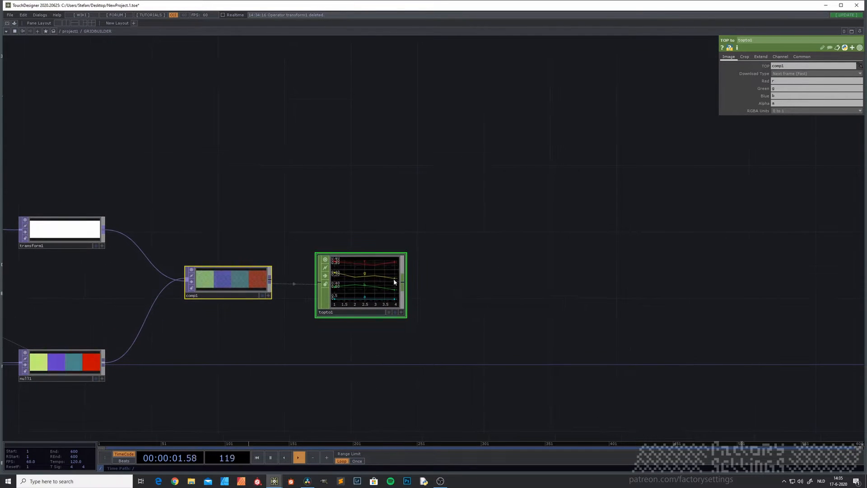
scroll(372, 287, "up", 4)
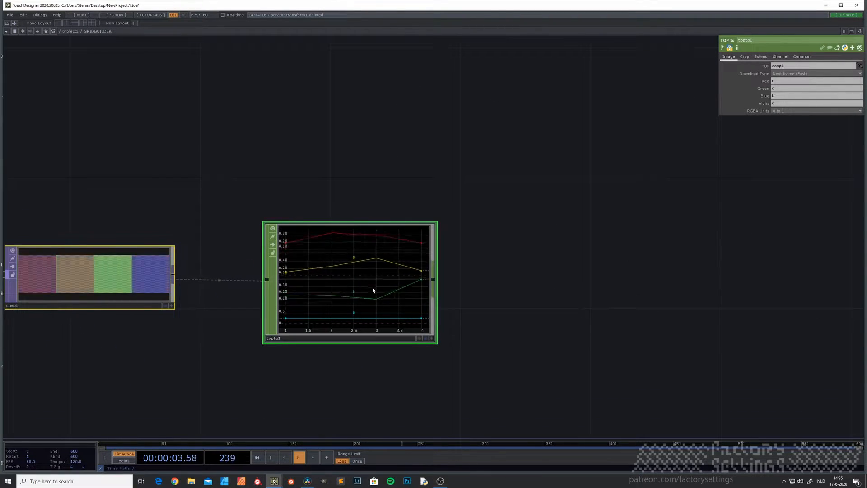
scroll(372, 286, "down", 3)
left_click_drag(465, 320, 437, 330)
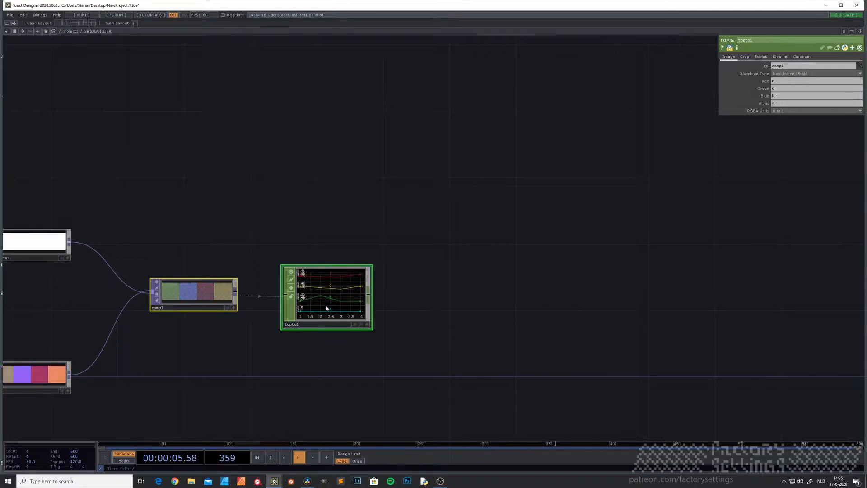
Step: Connect a CHOP to DAT after the TOP to CHOP to list the channel values in a table
right_click(370, 298)
left_click(359, 218)
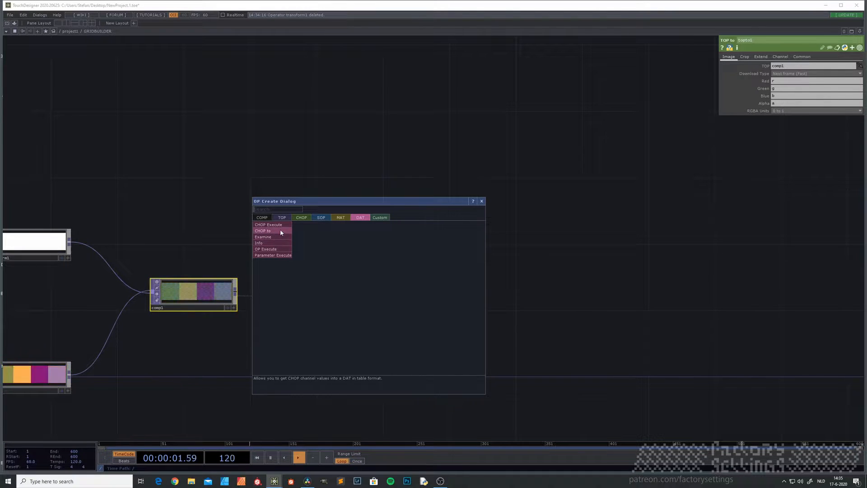
left_click(280, 230)
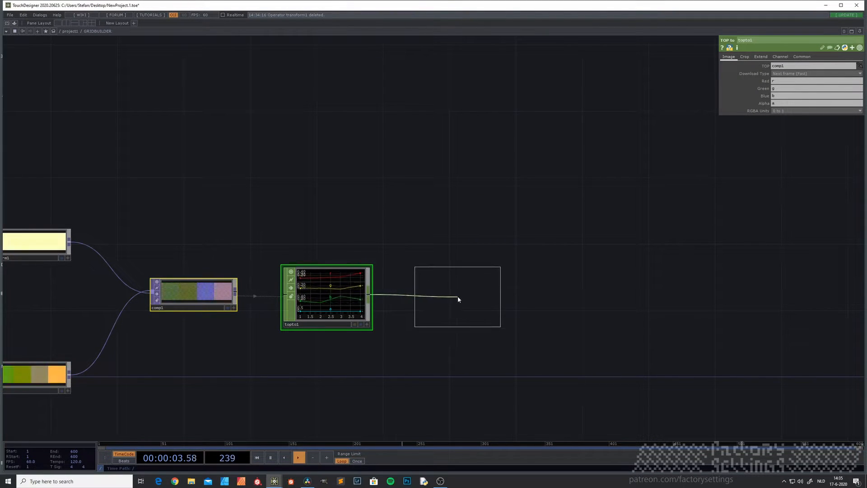
left_click(457, 295)
scroll(501, 294, "up", 5)
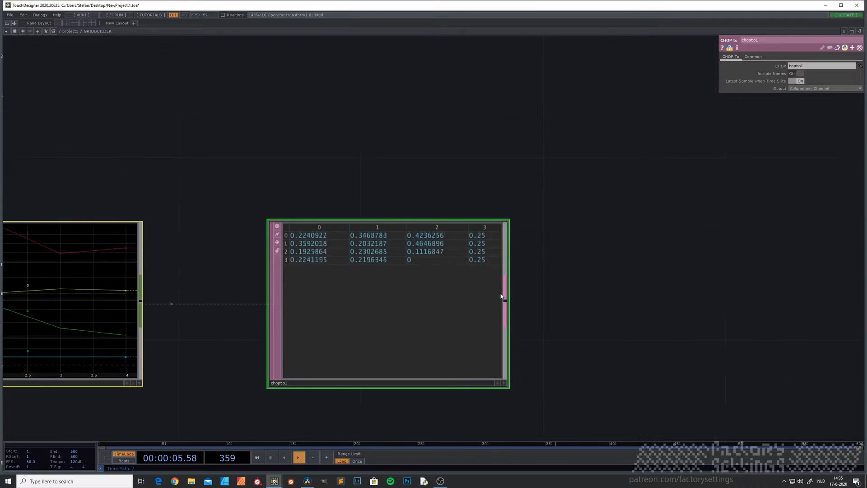
scroll(496, 293, "down", 3)
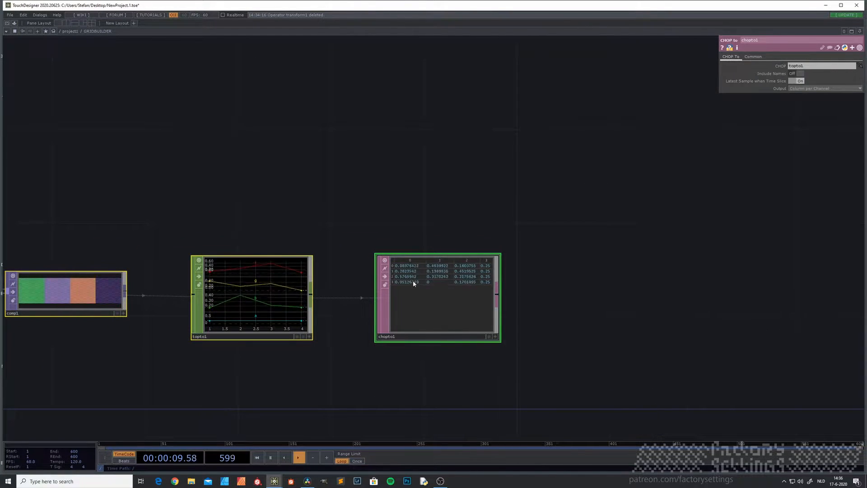
Step: Try the CHOP to DAT's row output, return it to Column per Channel, and turn on Include Names
left_click(818, 89)
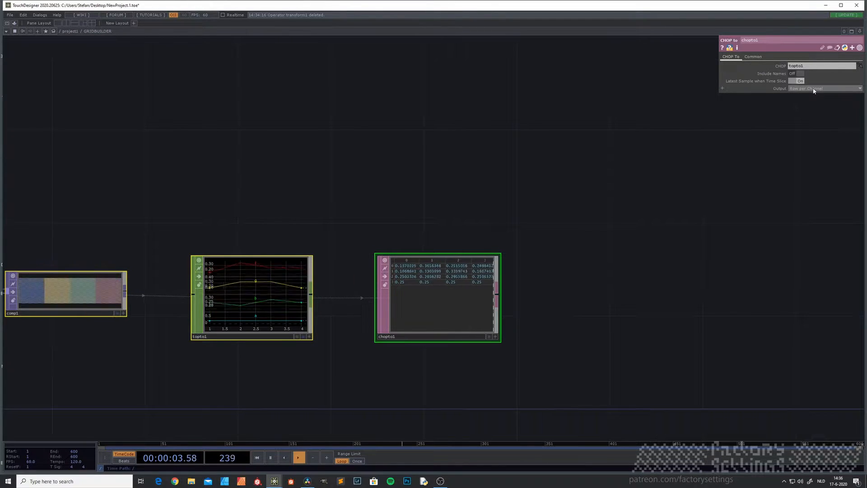
left_click(811, 89)
left_click(809, 97)
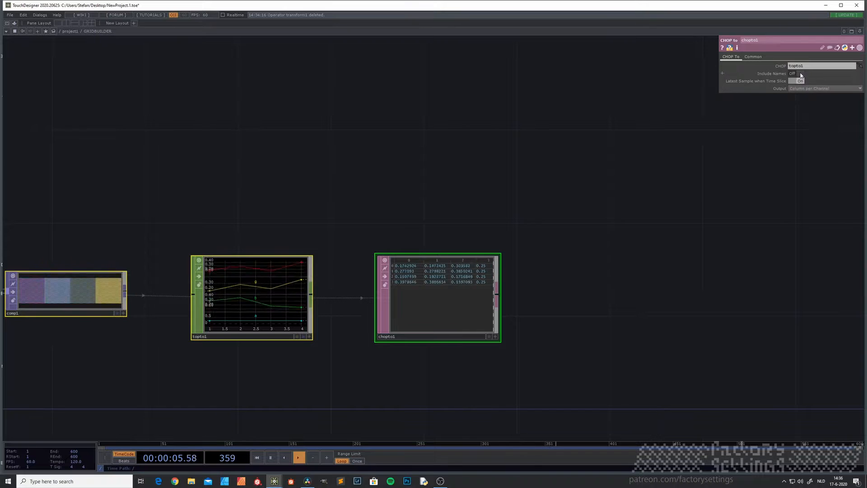
left_click(800, 74)
scroll(435, 296, "up", 3)
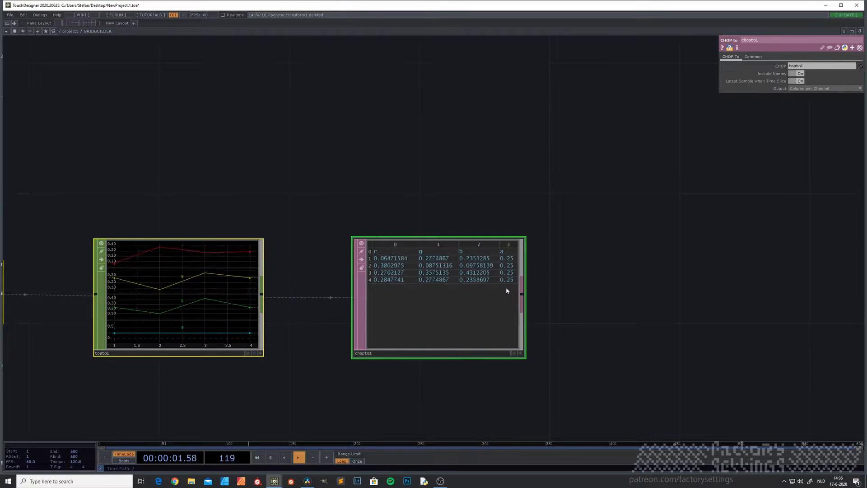
Step: Pause playback and examine the r, g, b and a columns of the table alongside the operator chain that feeds it
left_click(271, 457)
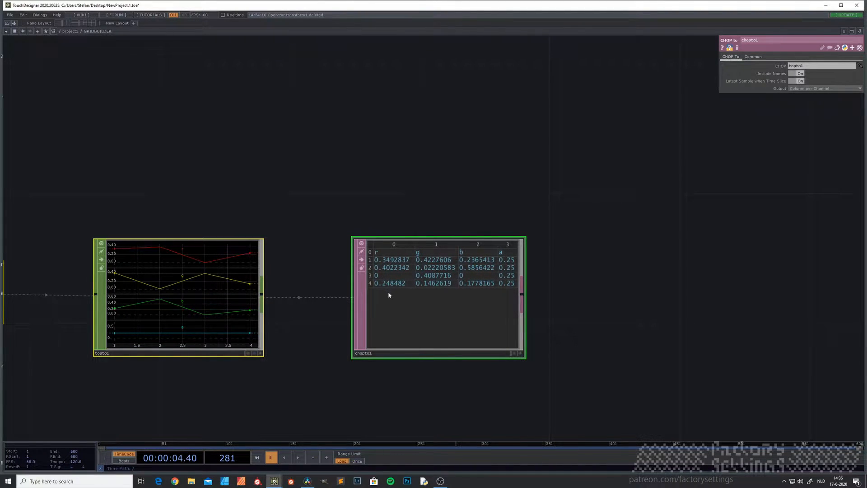
scroll(403, 288, "down", 2)
scroll(403, 287, "up", 4)
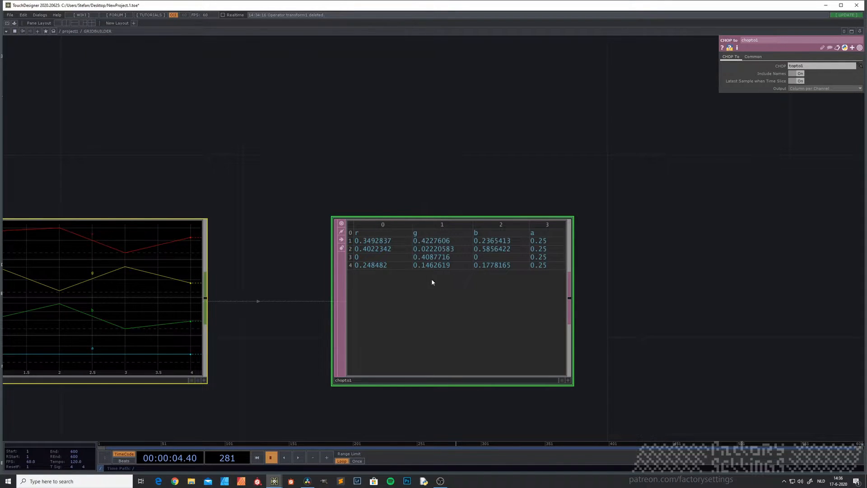
scroll(300, 316, "down", 10)
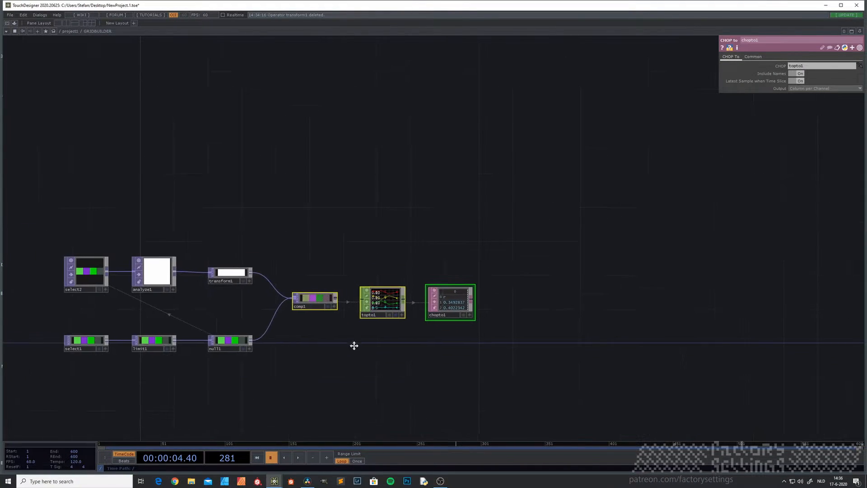
middle_click_drag(343, 344, 398, 346)
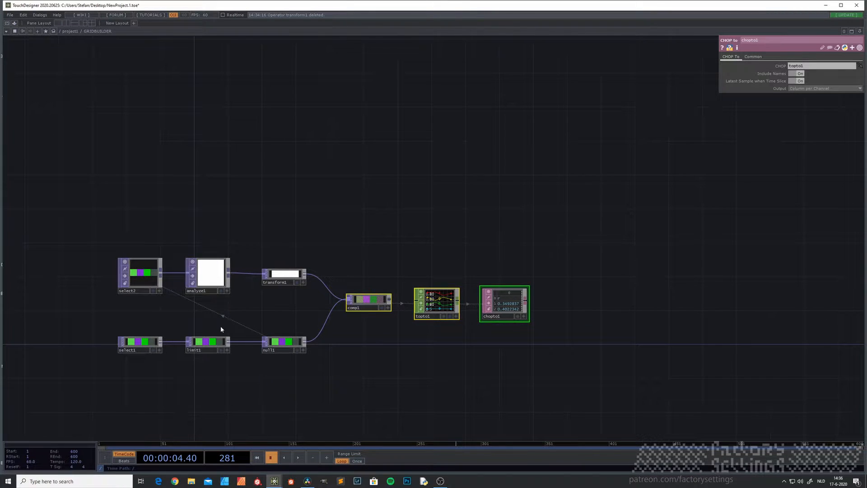
scroll(130, 348, "up", 2)
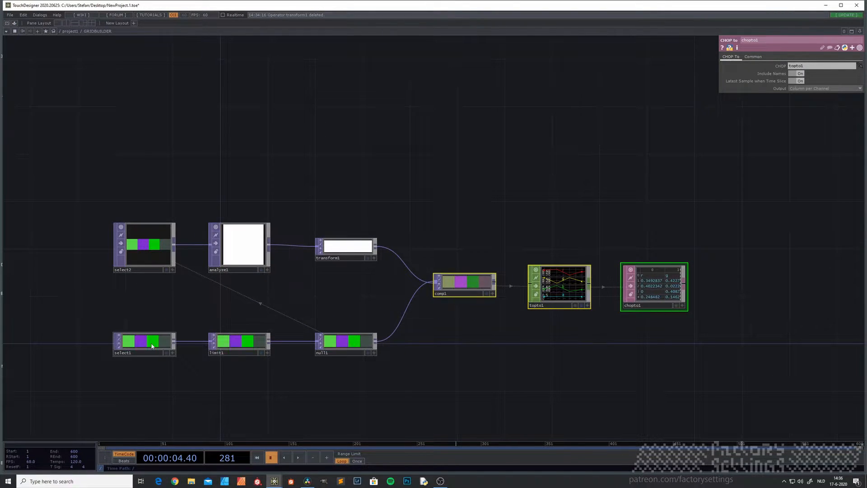
Step: Delete the TOP to CHOP and CHOP to DAT operators that follow the Composite TOP
left_click_drag(533, 321, 359, 330)
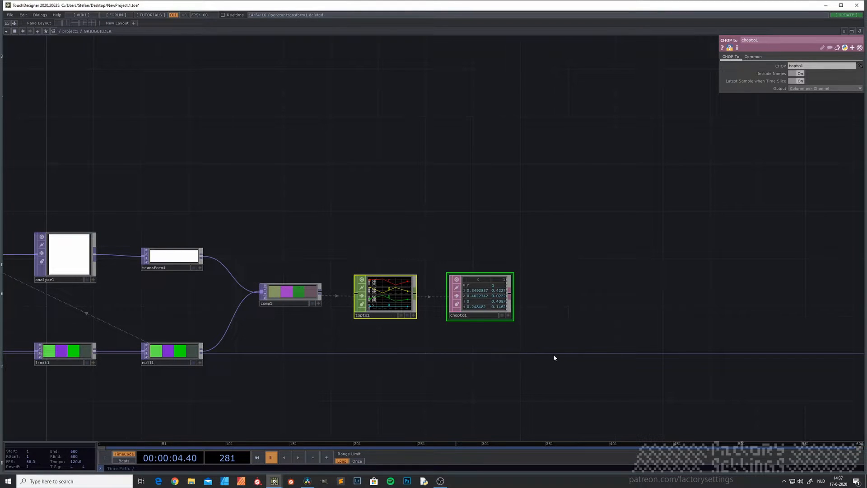
key("Delete")
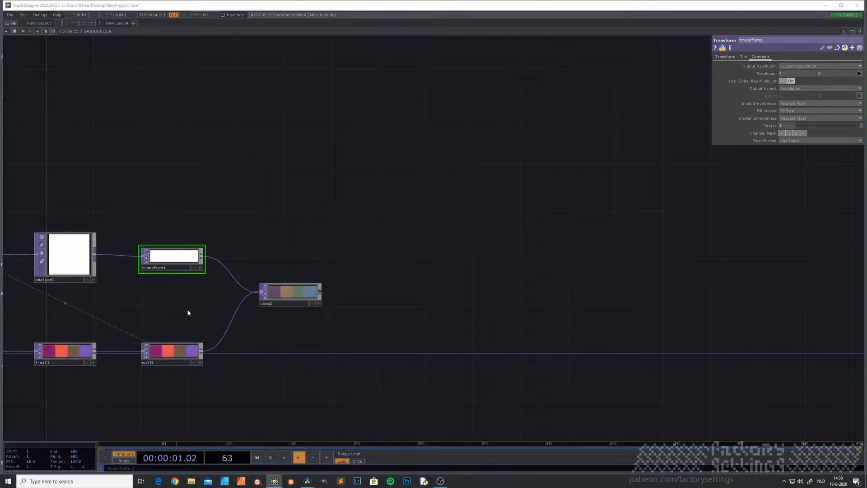
Step: Add a Transform TOP fed by the Composite TOP and place it right after it in the chain
left_click_drag(199, 312, 259, 322)
left_click_drag(218, 324, 172, 329)
left_click_drag(299, 333, 214, 314)
scroll(242, 300, "up", 3)
left_click_drag(289, 290, 198, 298)
key("Tab")
type("tr")
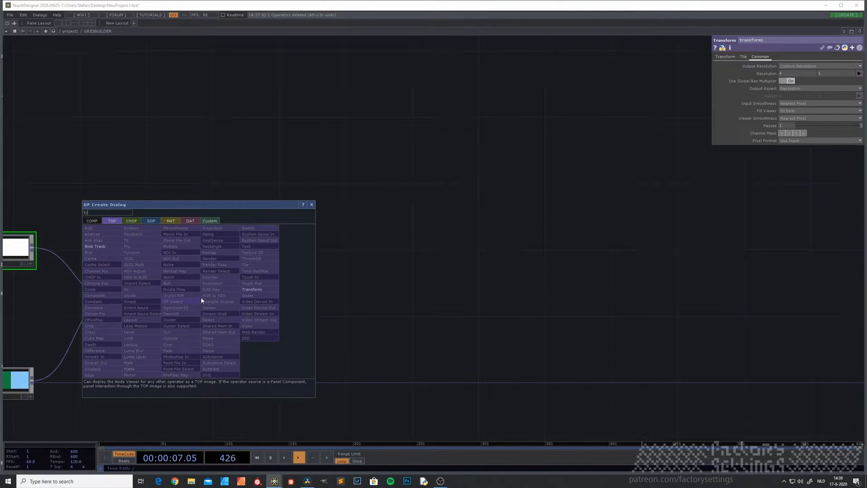
left_click(257, 289)
left_click(297, 299)
left_click_drag(293, 316, 310, 301)
Step: Give the new Transform TOP a custom output resolution of 4 by 4
left_click_drag(461, 326, 378, 343)
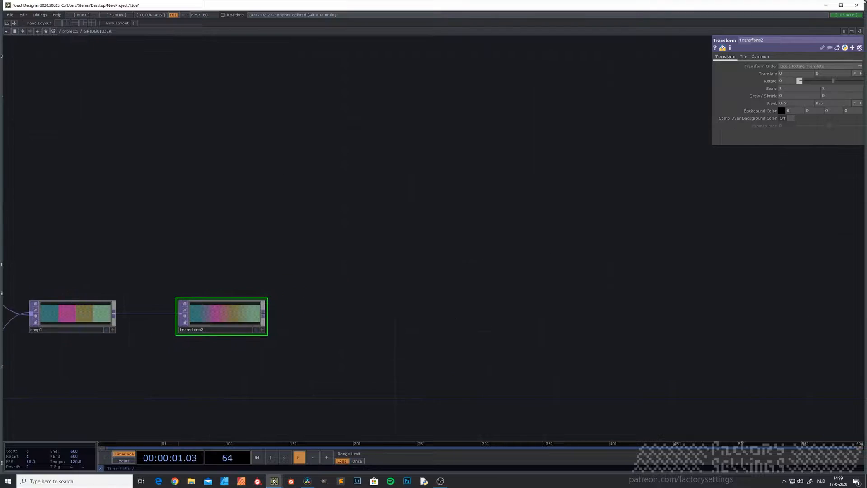
left_click(760, 56)
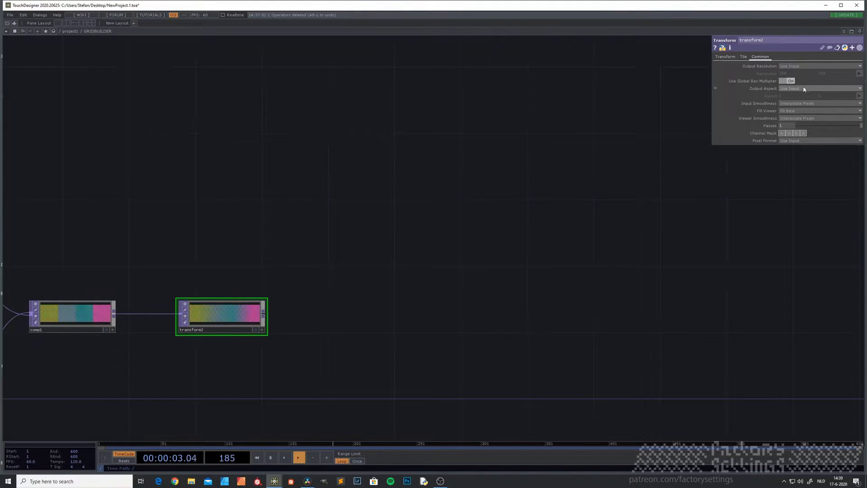
left_click(804, 66)
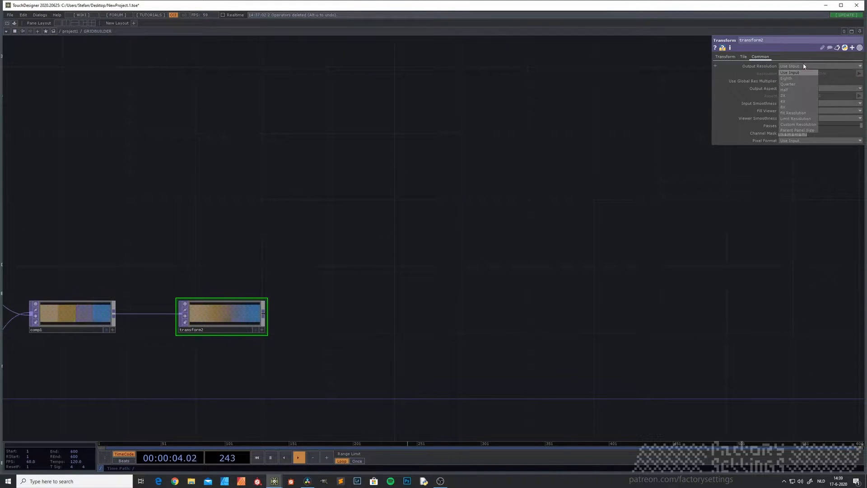
left_click(796, 125)
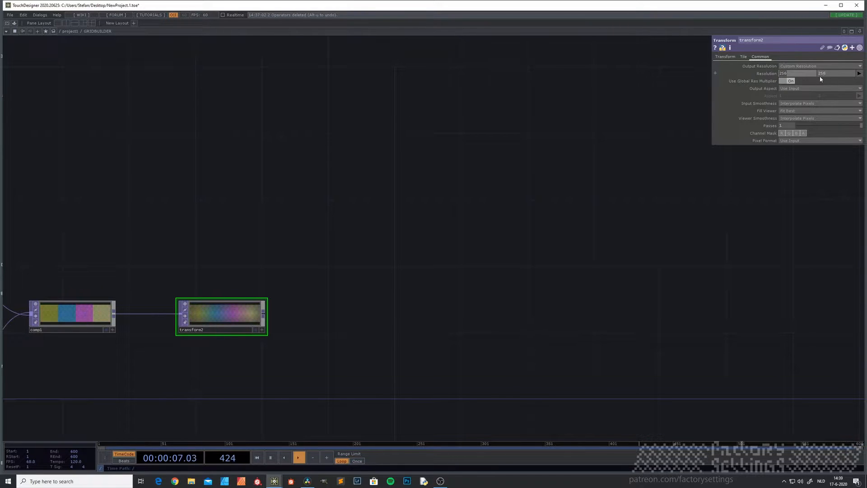
left_click_drag(340, 345, 446, 336)
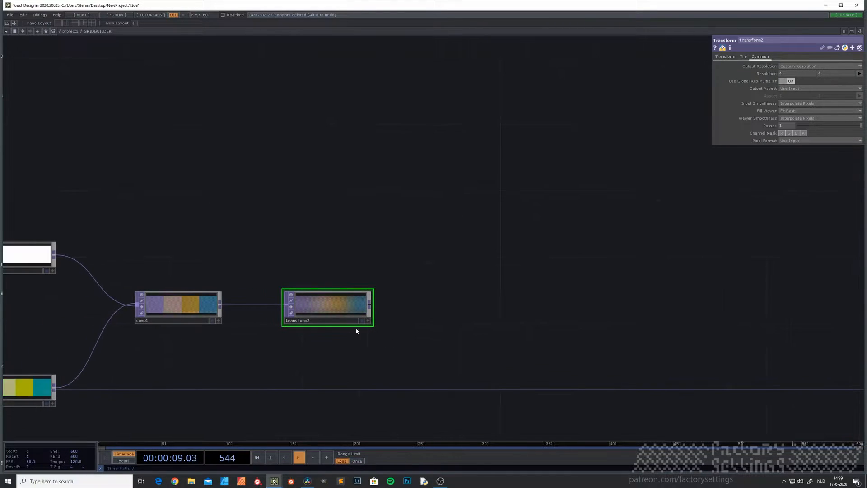
Step: Set the new Transform TOP's output aspect to Resolution and its input and viewer smoothness to Nearest Pixel
left_click(800, 88)
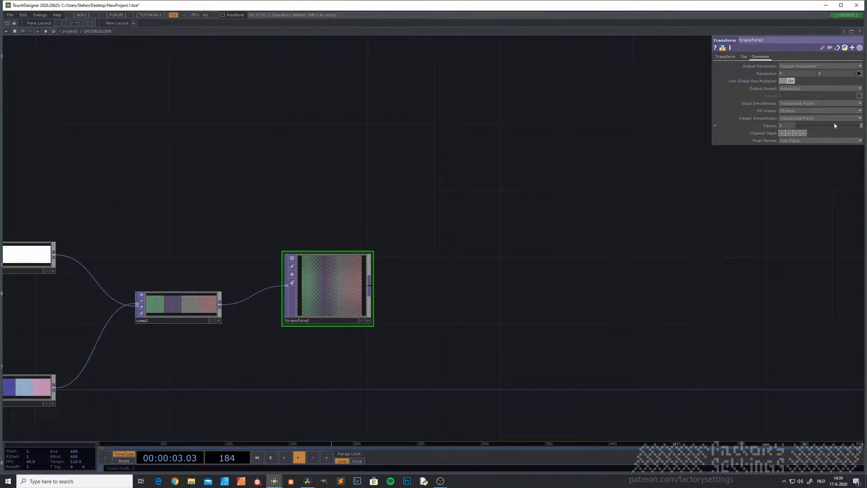
left_click(811, 104)
left_click(809, 110)
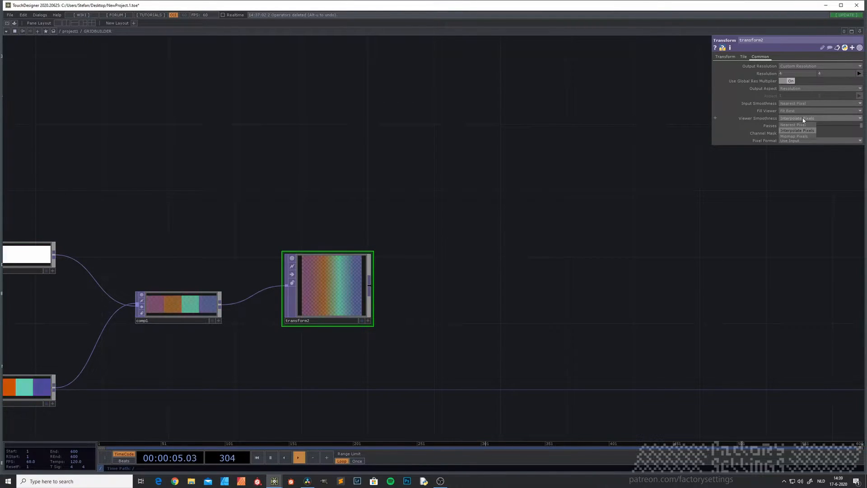
Step: Add a Flip TOP fed by the 4 by 4 Transform TOP and place it below and after that operator
left_click_drag(294, 353, 394, 329)
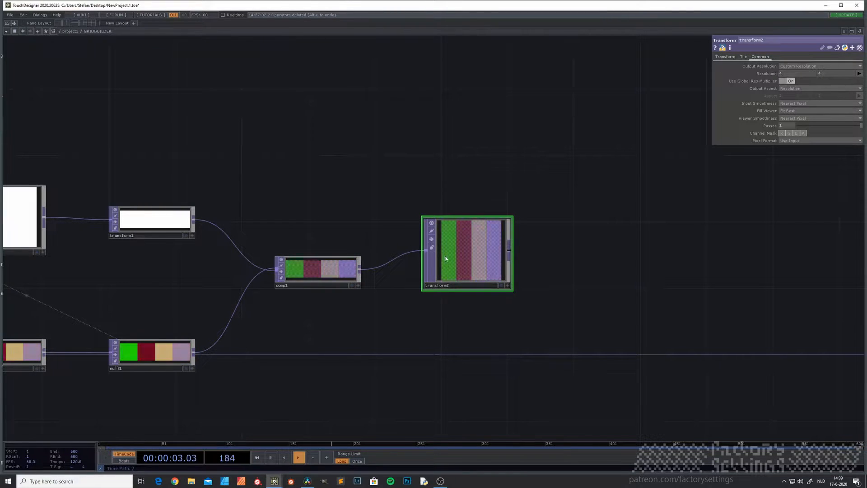
left_click_drag(437, 338, 345, 366)
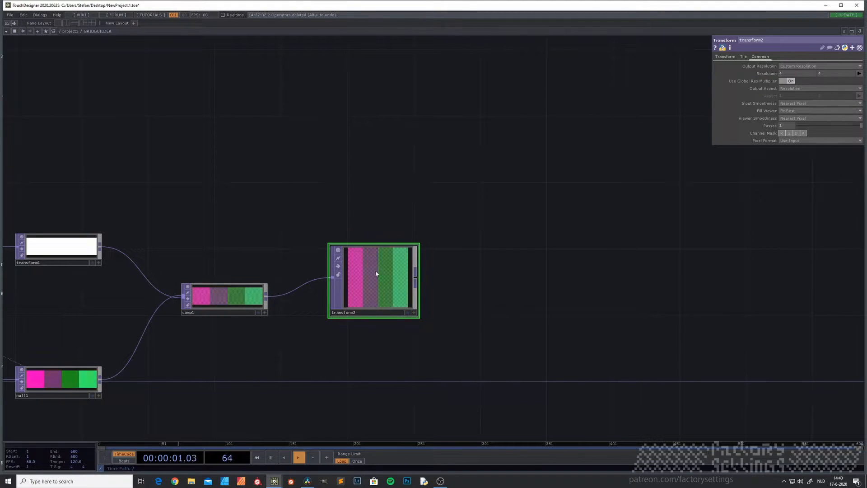
left_click_drag(381, 347, 292, 308)
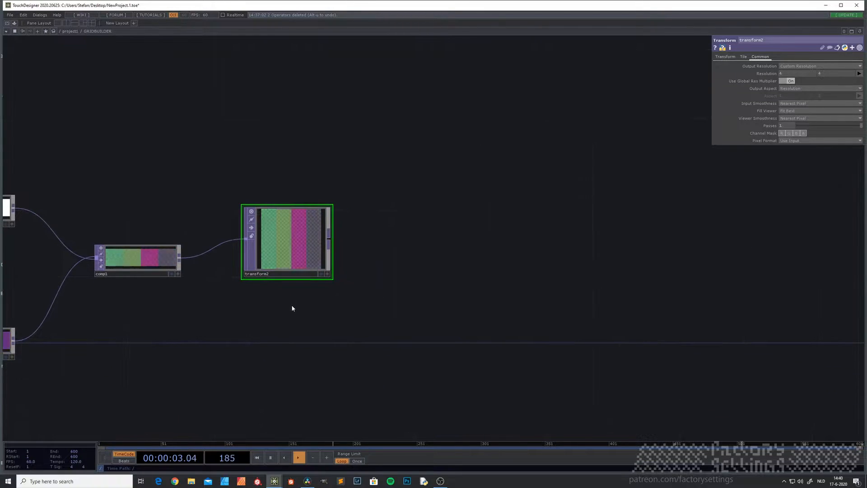
scroll(302, 282, "down", 2)
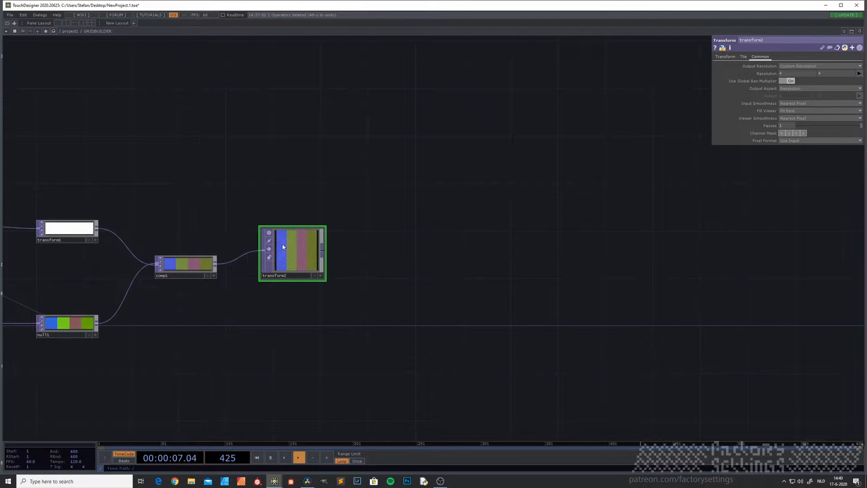
left_click_drag(323, 311, 228, 304)
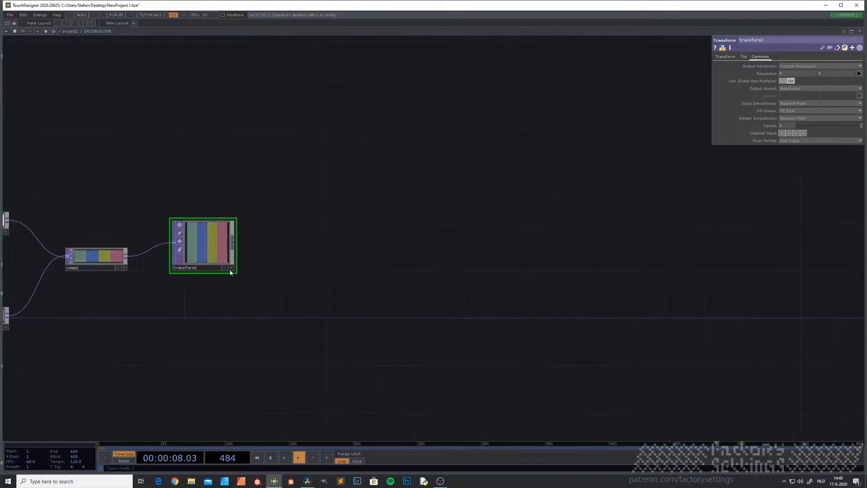
left_click(227, 245)
type("f")
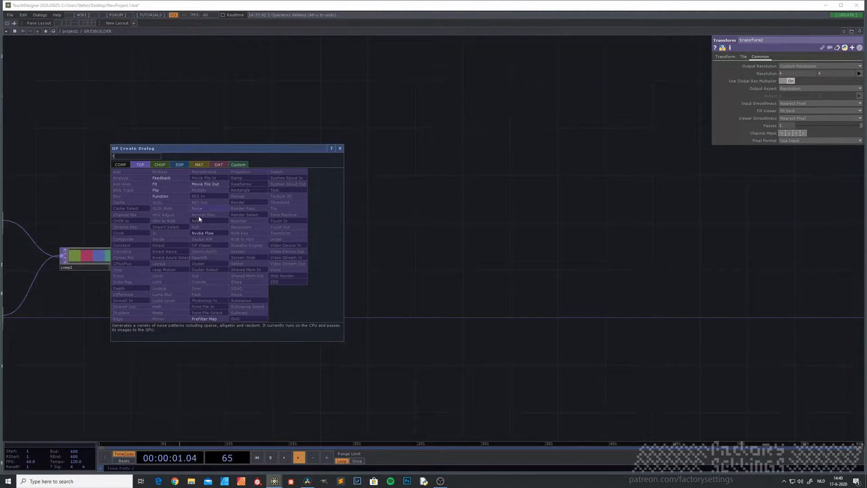
left_click(168, 192)
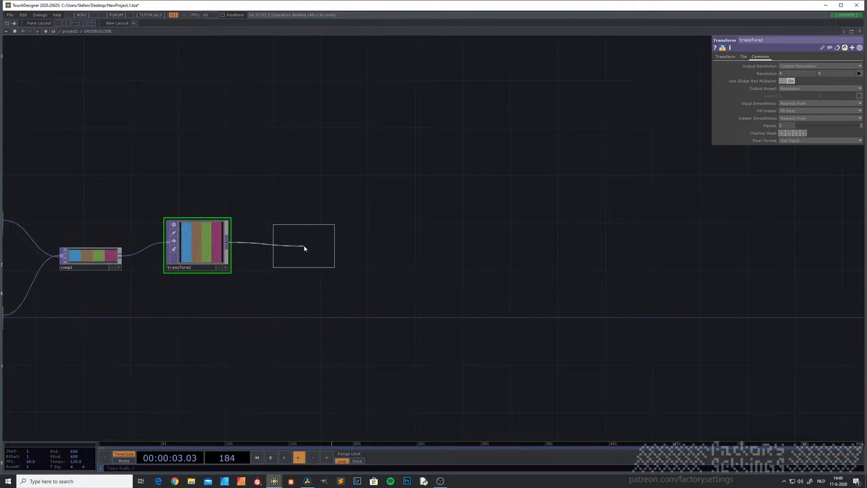
left_click(336, 338)
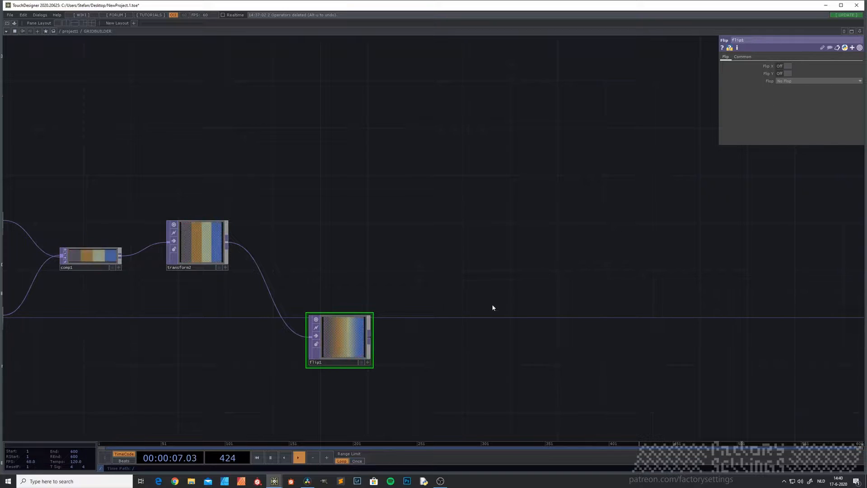
Step: Set the Flip TOP's input smoothness and viewer smoothness to Nearest Pixel
left_click(743, 58)
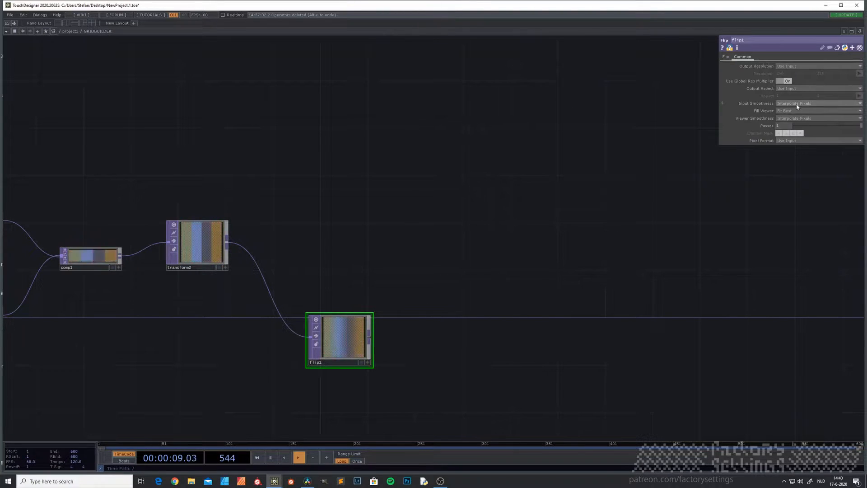
left_click(794, 110)
left_click(793, 118)
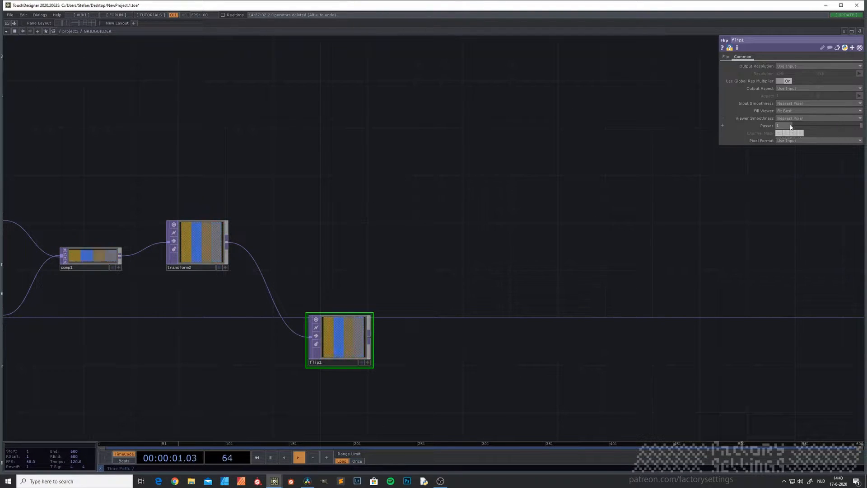
Step: Move the Flip TOP slightly lower and set its Flop option to Bottom Left
scroll(350, 344, "up", 3)
scroll(350, 337, "down", 1)
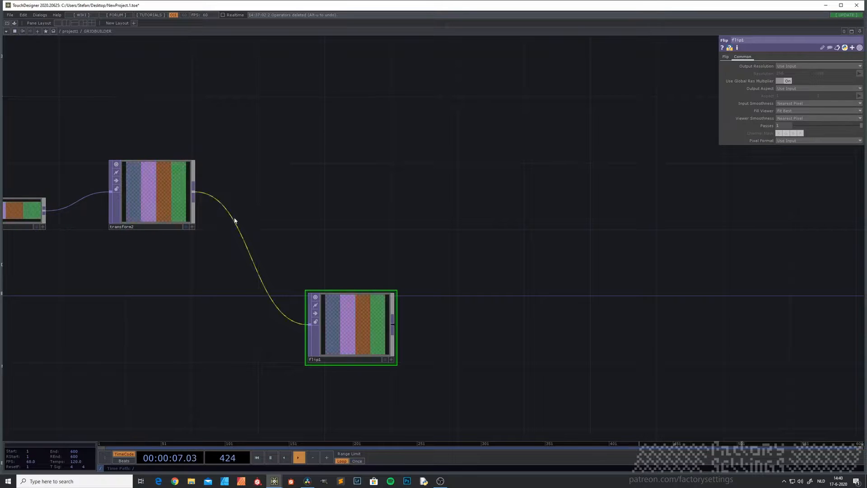
left_click_drag(345, 326, 344, 343)
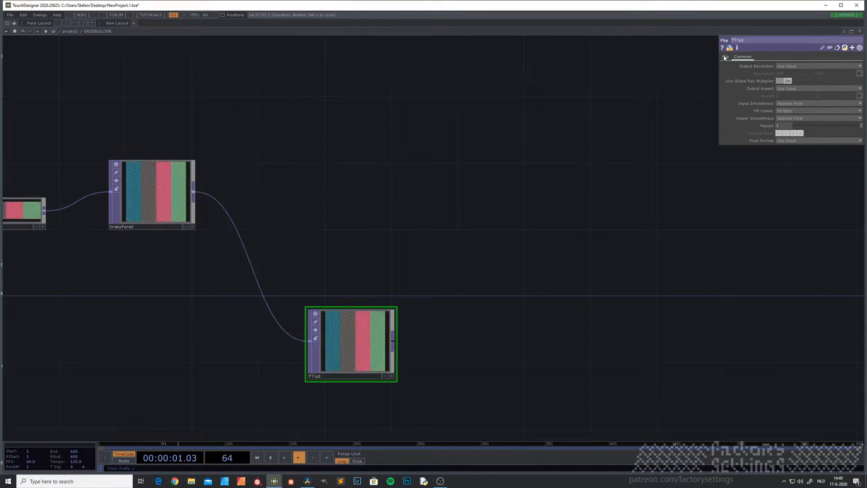
left_click(725, 57)
left_click(789, 80)
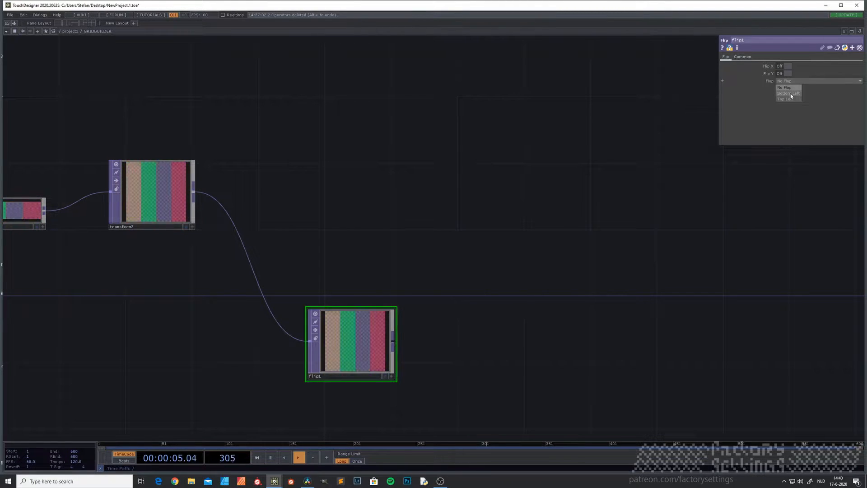
left_click(793, 93)
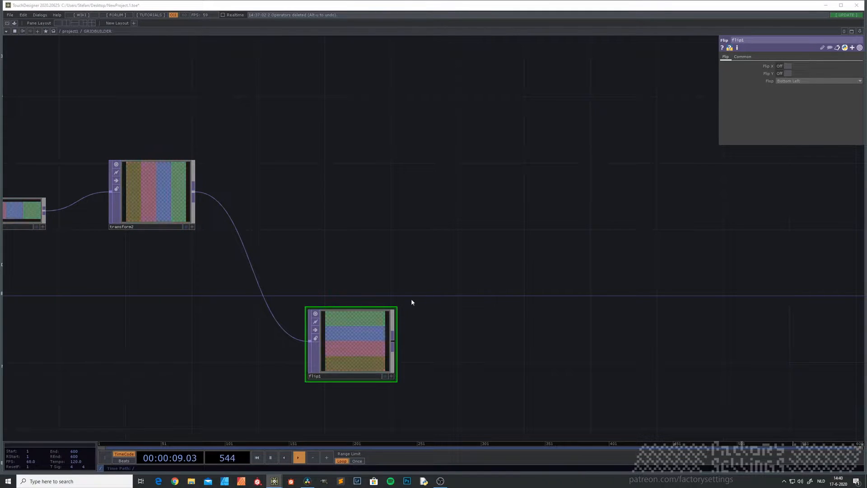
Step: Add a Reorder TOP after the Flip TOP and move the Flip connection from its first to its second input
right_click(393, 338)
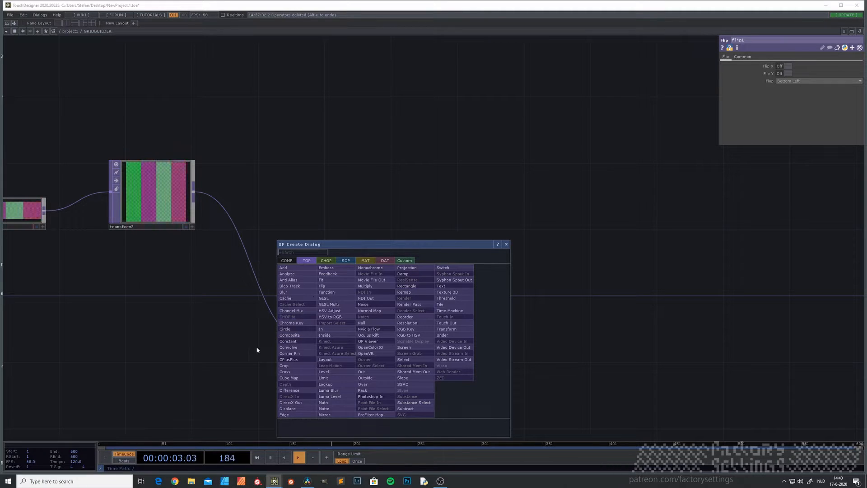
type("re")
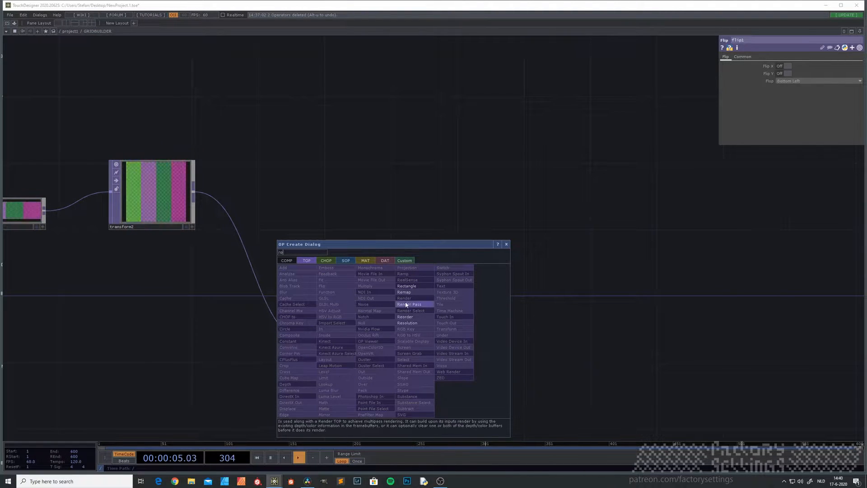
left_click(414, 317)
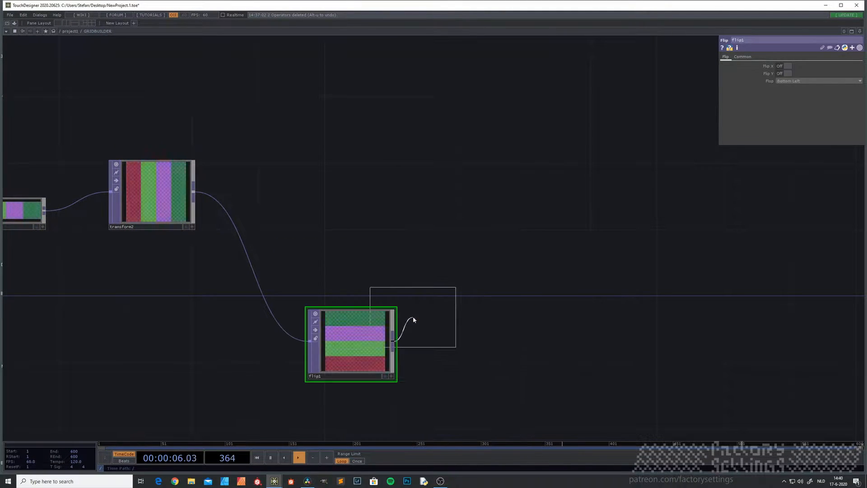
left_click(513, 190)
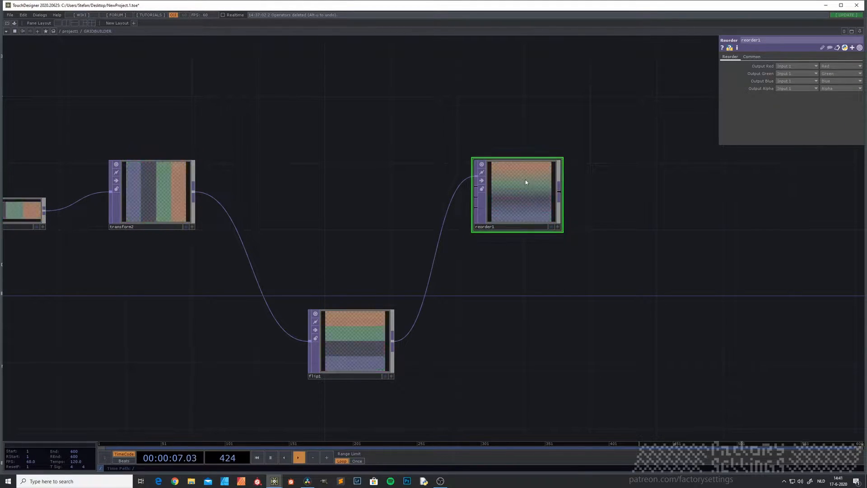
left_click_drag(476, 187, 393, 342)
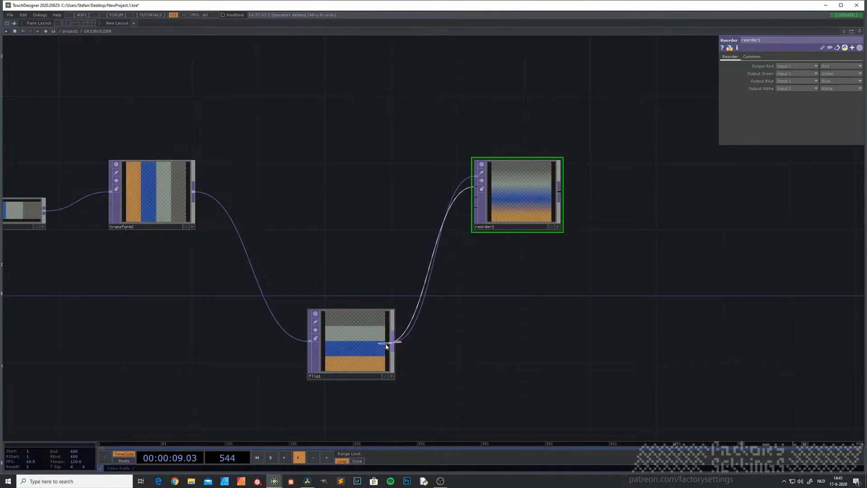
right_click(465, 182)
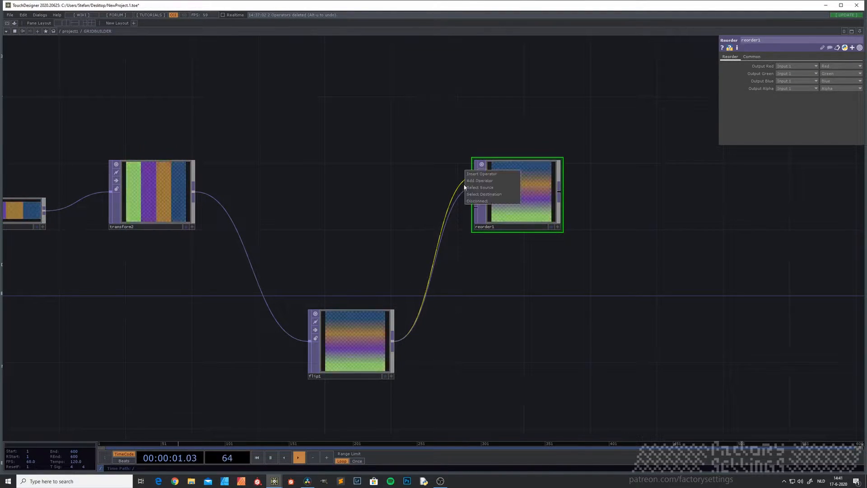
left_click(471, 202)
Step: Take the Reorder TOP's Output Green from Input 2 and connect the 4 by 4 Transform TOP to its first input
left_click(811, 74)
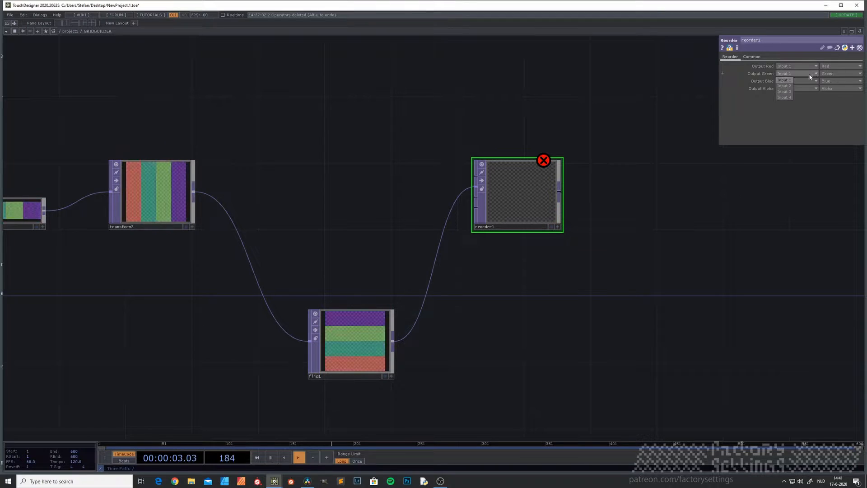
left_click(785, 84)
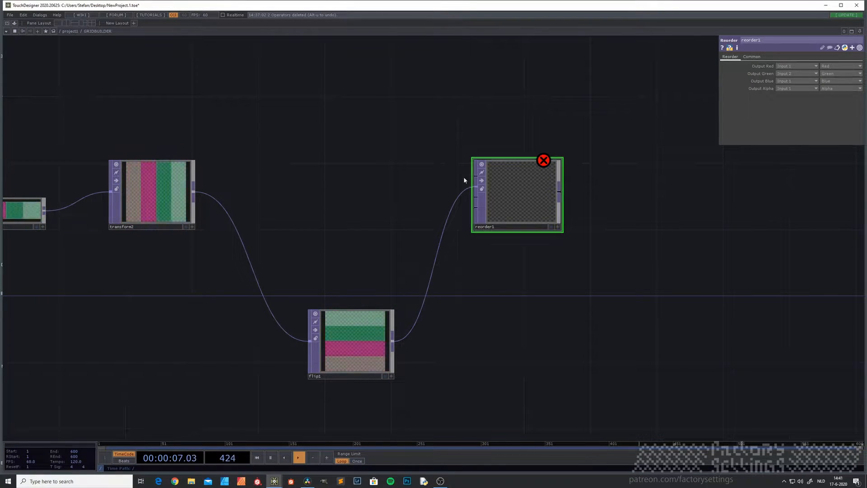
left_click_drag(196, 187, 475, 176)
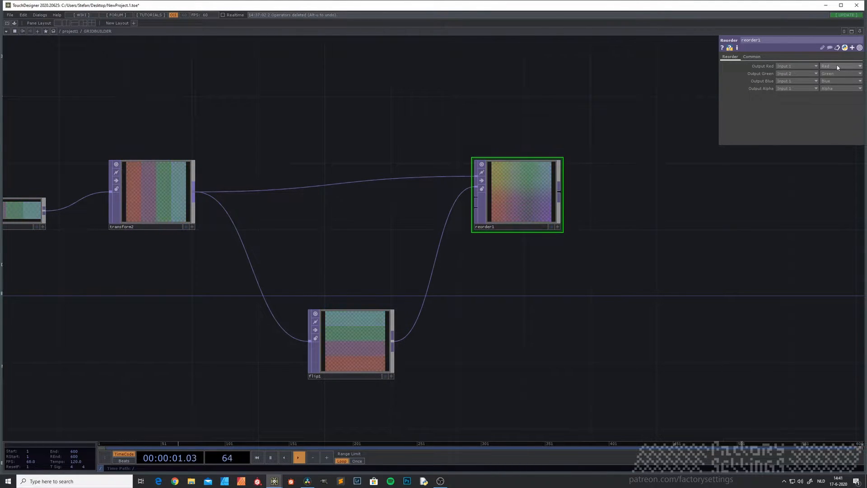
Step: Set the Reorder TOP's input smoothness and viewer smoothness to Nearest Pixel
left_click(760, 56)
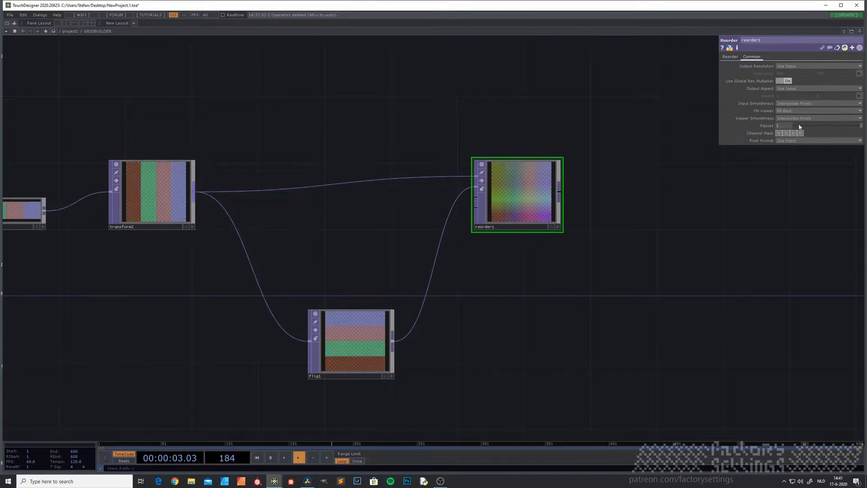
left_click(790, 103)
left_click(790, 109)
left_click(792, 118)
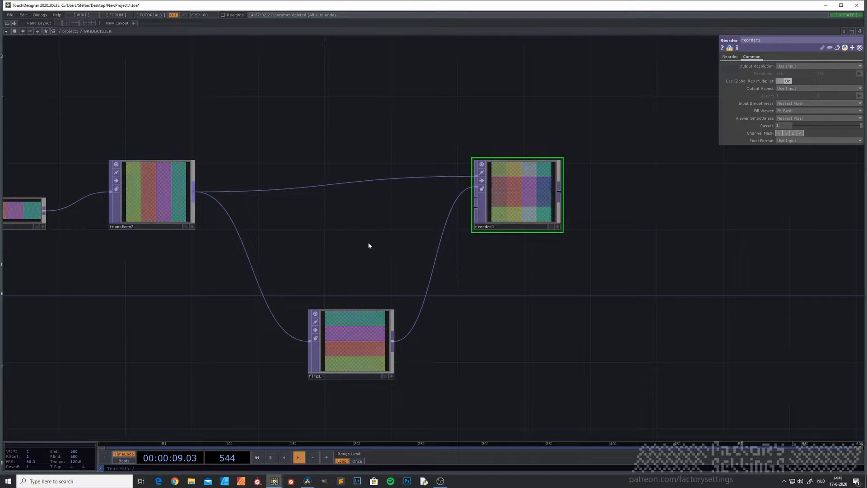
left_click_drag(370, 244, 327, 252)
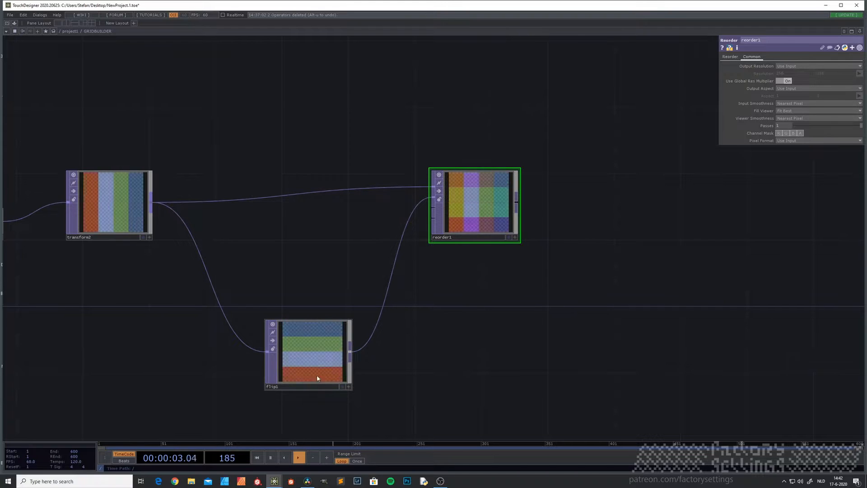
left_click_drag(470, 276, 362, 318)
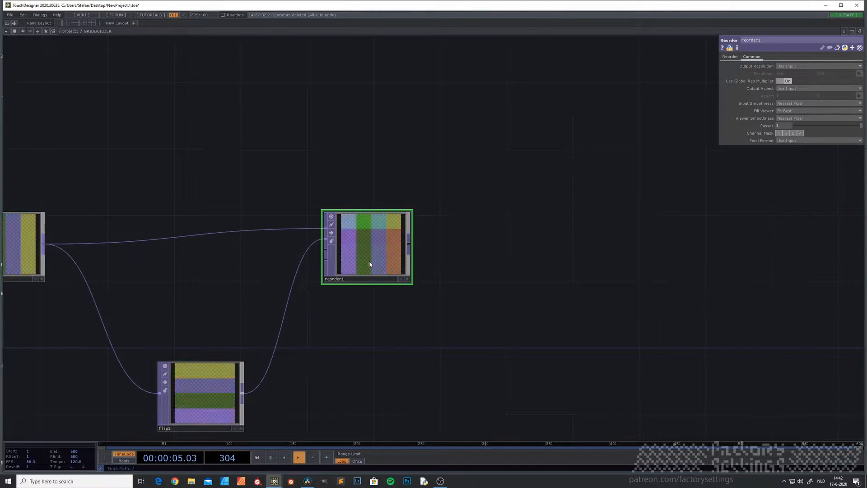
Step: Add a Null TOP after the Reorder TOP
scroll(367, 265, "down", 5)
scroll(414, 310, "up", 2)
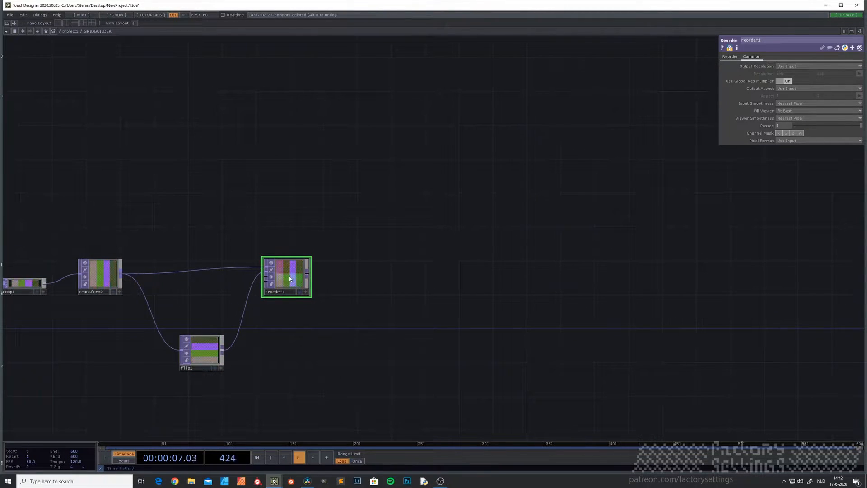
key("ctrl+alt+n")
left_click(374, 279)
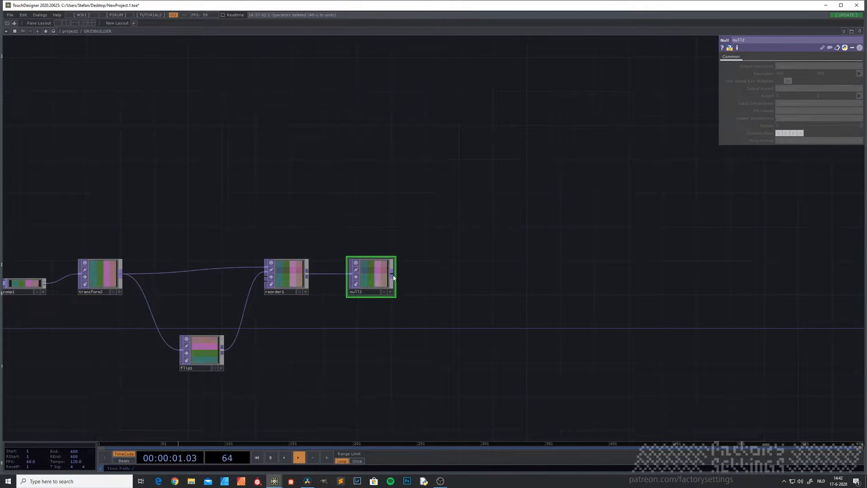
left_click_drag(420, 337, 319, 342)
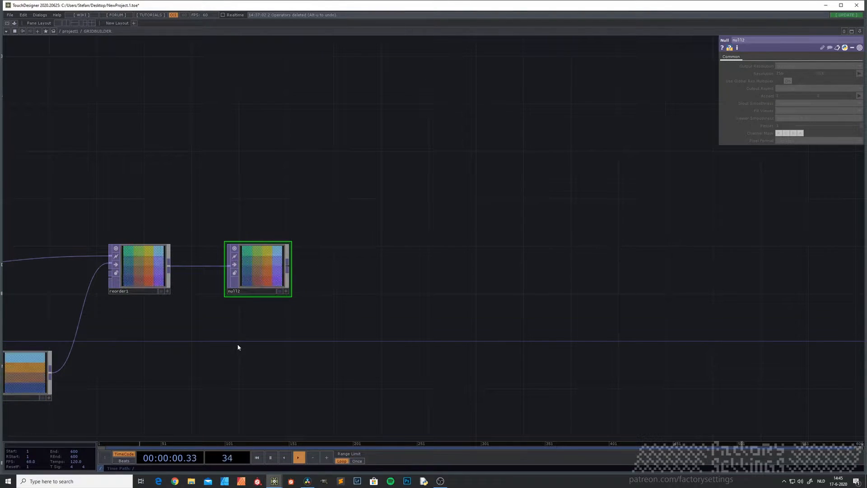
Step: Go up to the project1 network and add a Base COMP after GRIDBUILDER
key("u")
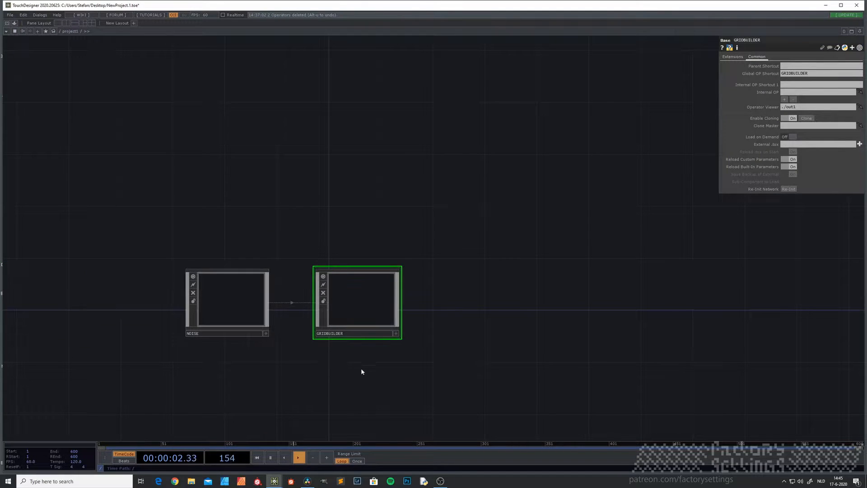
left_click_drag(436, 322, 246, 319)
key("Tab")
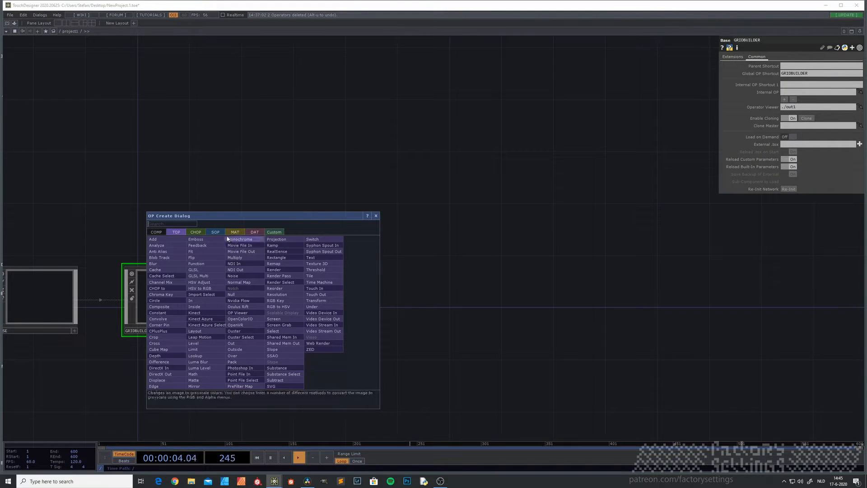
left_click(157, 232)
left_click(232, 245)
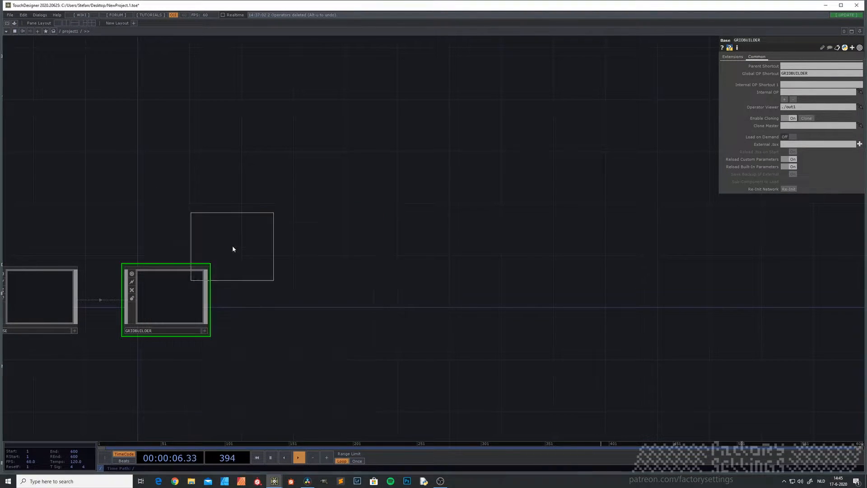
left_click(311, 301)
Step: Rename the new Base COMP as CHARACTERS
left_click(280, 331)
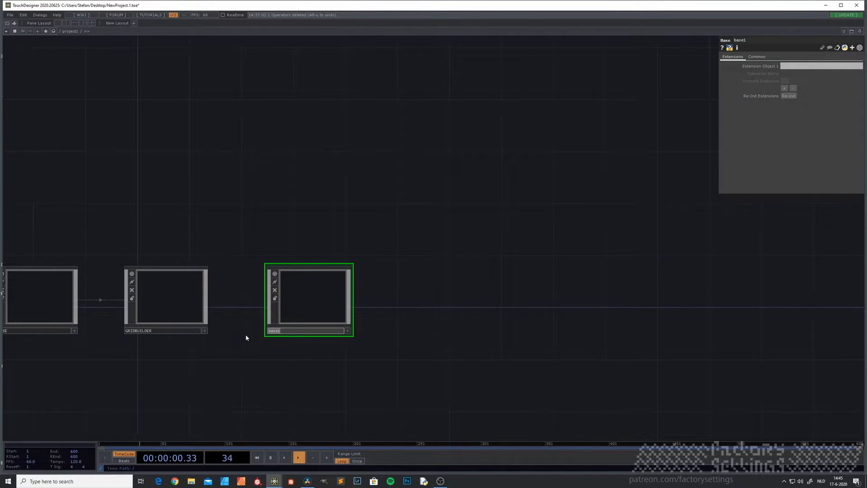
key("Return")
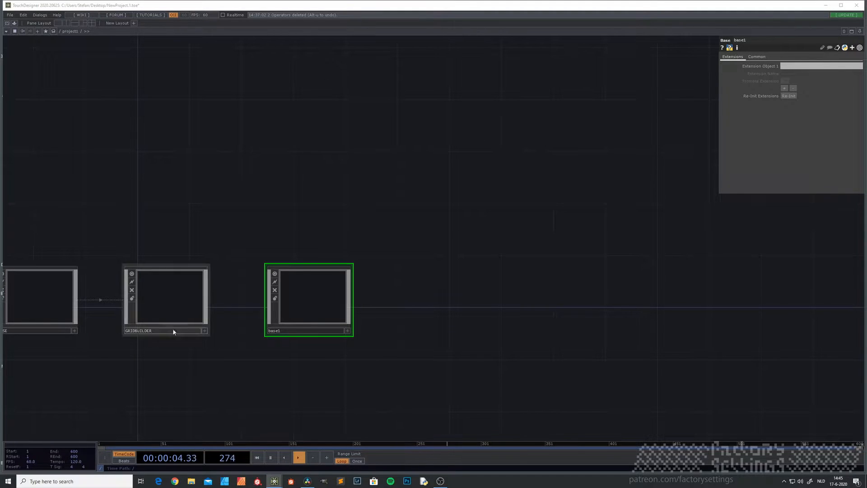
left_click(287, 331)
left_click_drag(287, 330, 235, 332)
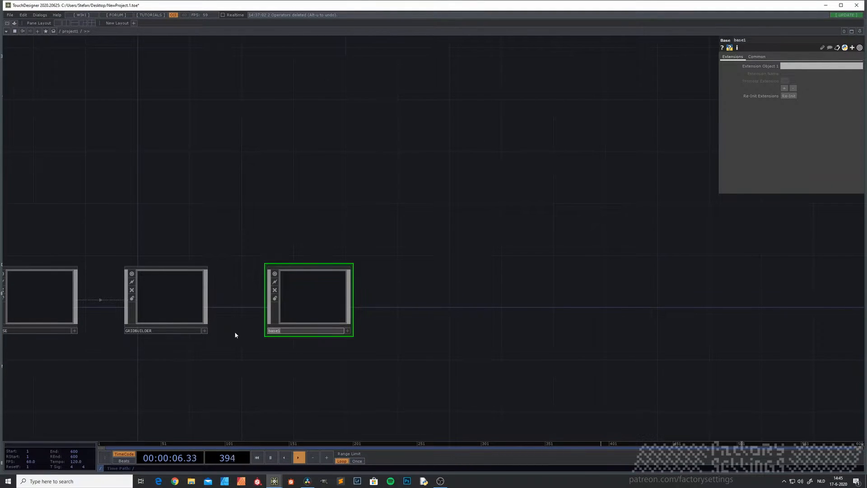
type("CH")
left_click(316, 298)
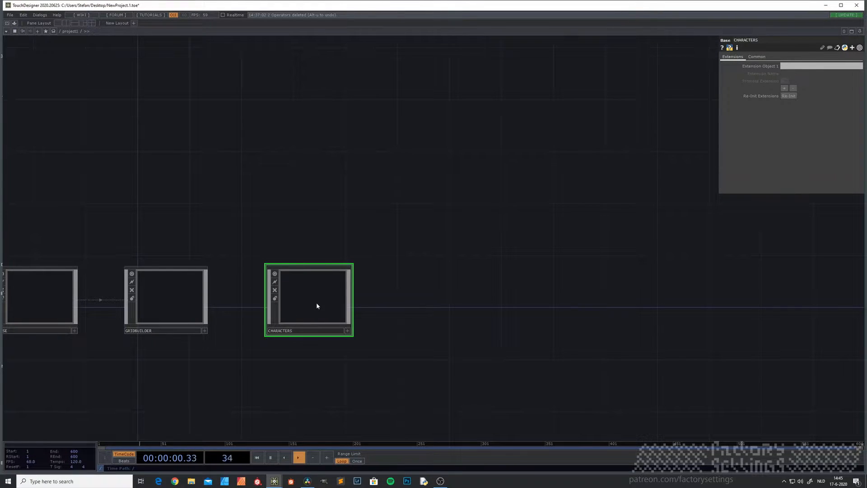
Step: Enter the CHARACTERS component, add a Text SOP and set its text to A
key("i")
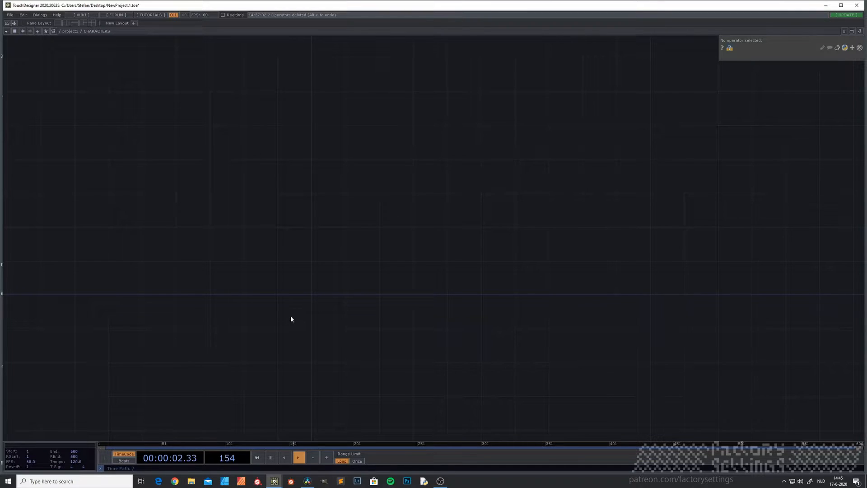
key("Tab")
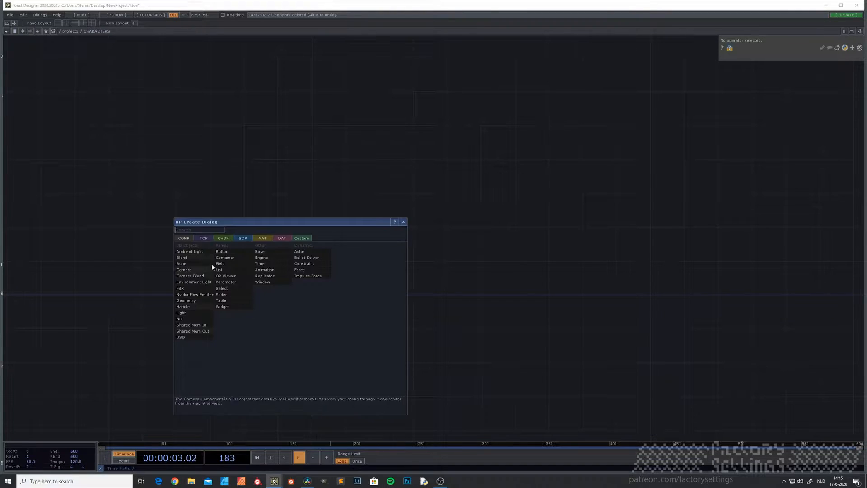
left_click(246, 240)
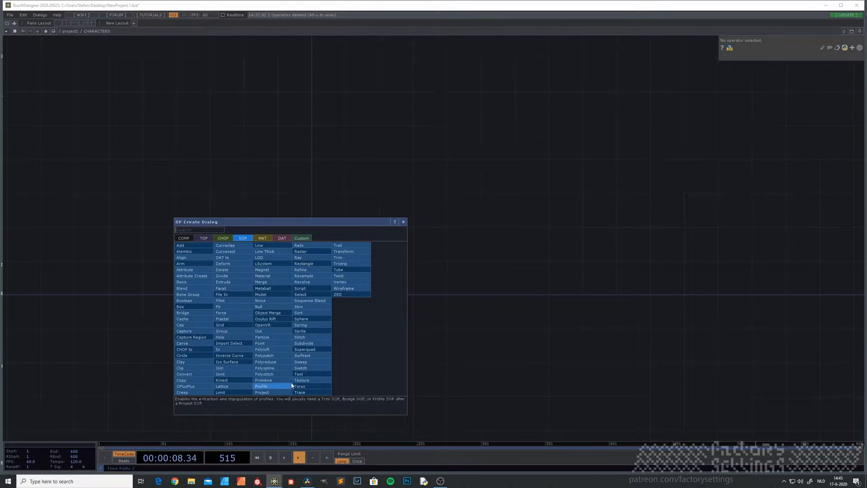
left_click(305, 375)
left_click(313, 295)
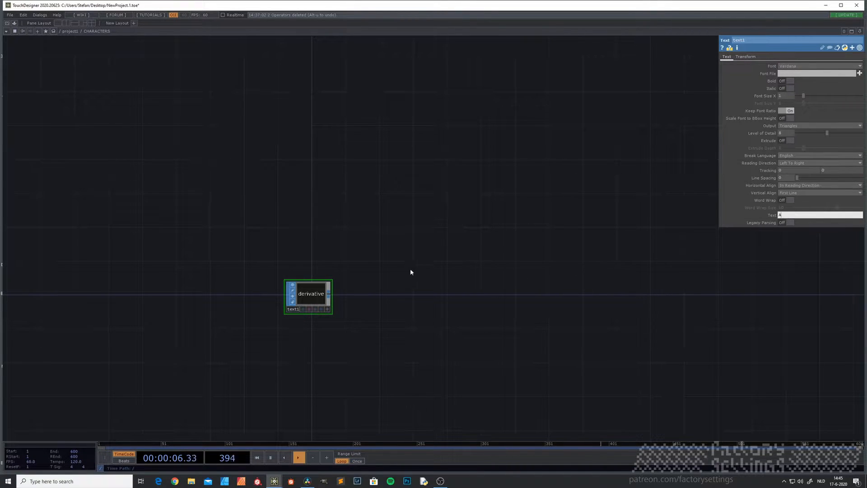
scroll(295, 298, "up", 3)
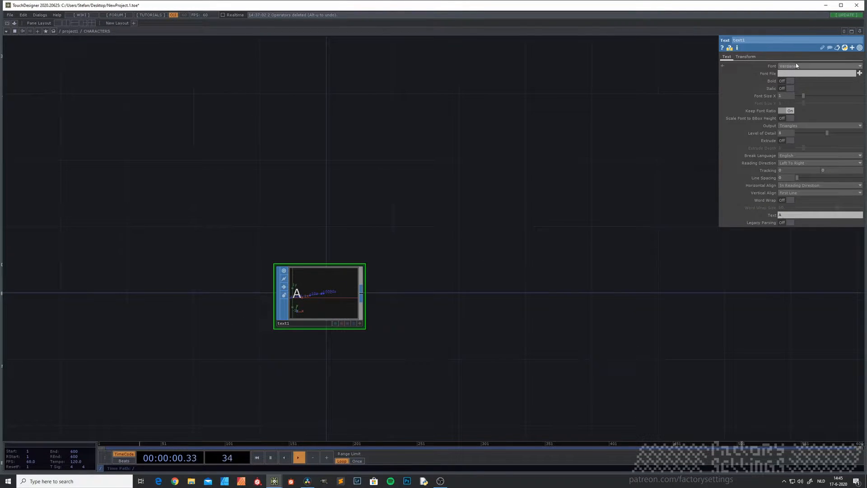
Step: Set the Text SOP's font to Arial Black and frame the letter in its node viewer
left_click(796, 66)
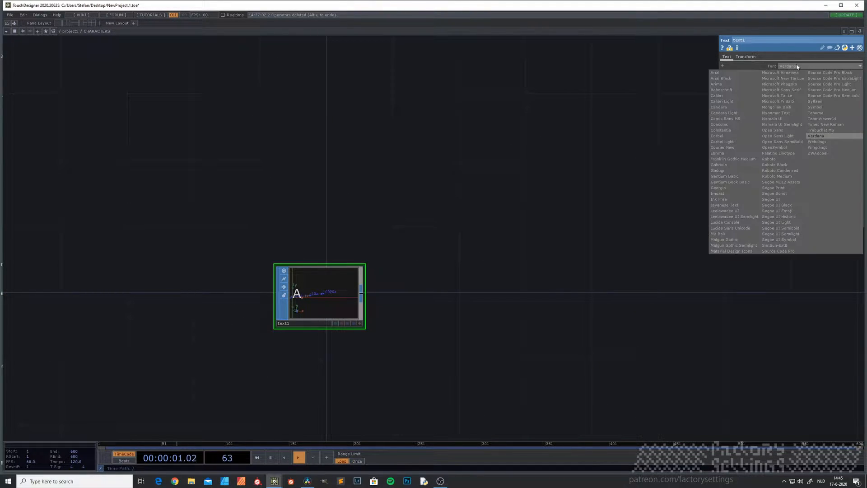
left_click(729, 78)
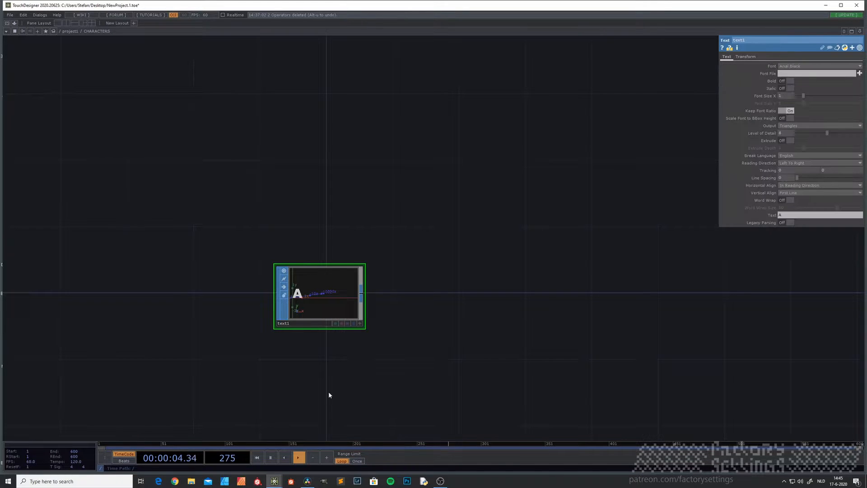
scroll(293, 310, "up", 4)
scroll(315, 313, "down", 1)
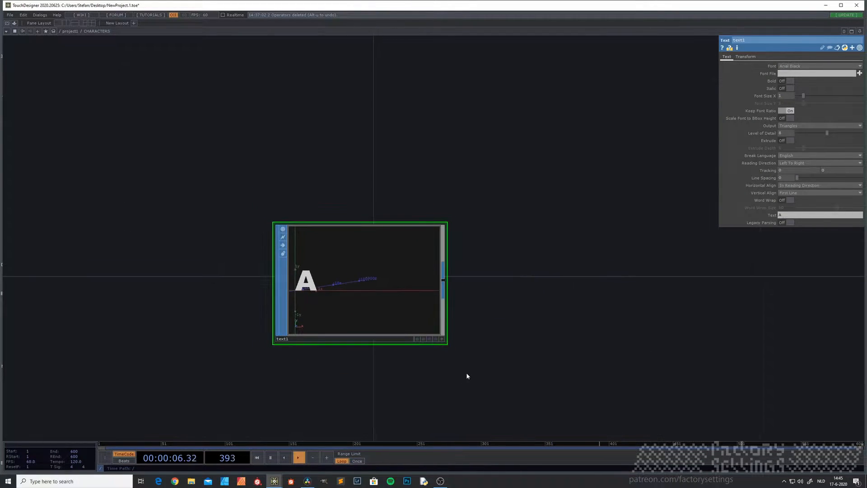
left_click(442, 341)
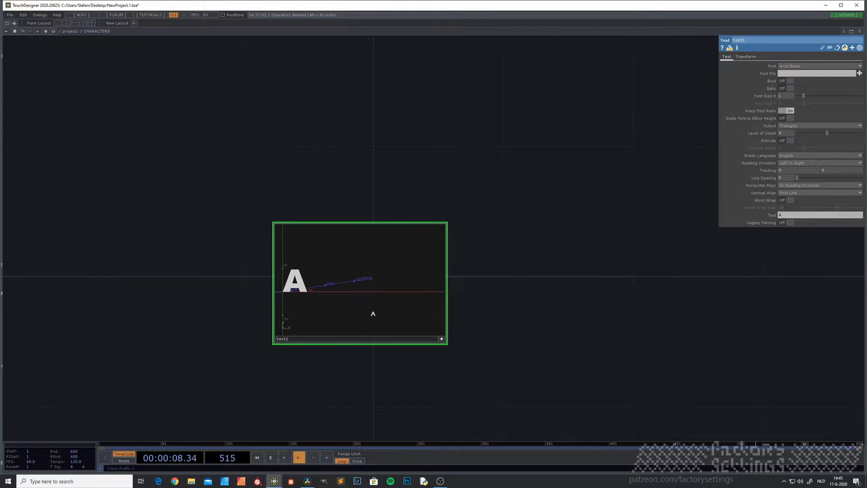
key("h")
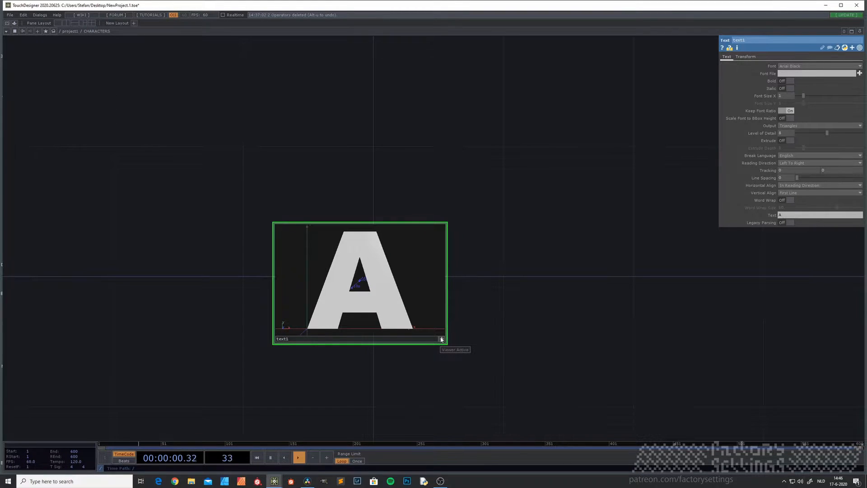
left_click(442, 339)
scroll(398, 331, "down", 3)
scroll(389, 362, "up", 2)
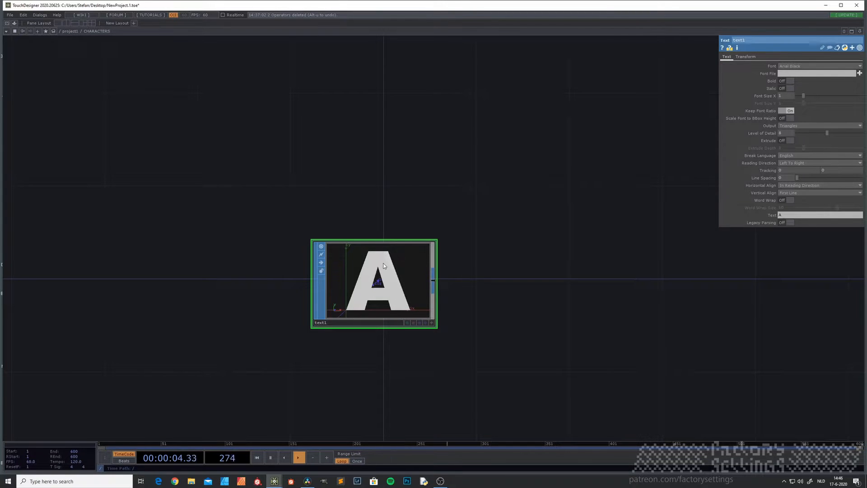
Step: Add a Null SOP after the Text SOP
scroll(383, 265, "down", 3)
left_click_drag(444, 305, 378, 354)
scroll(319, 323, "up", 3)
scroll(323, 326, "down", 2)
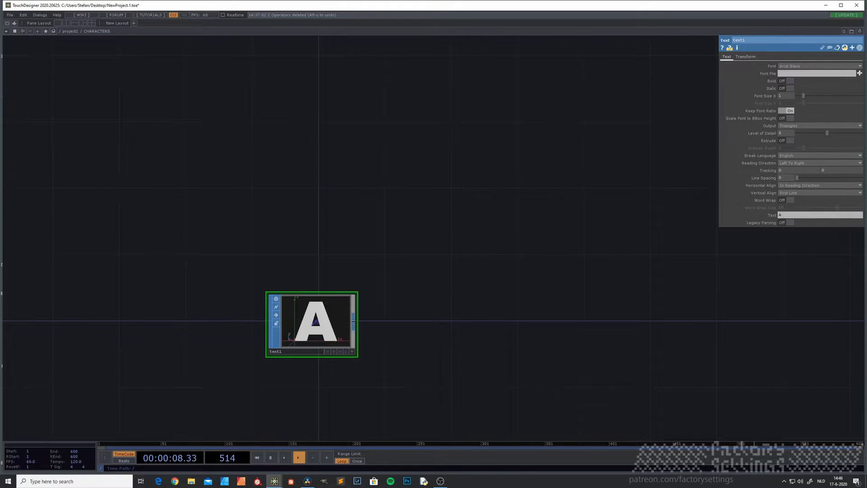
key("Tab")
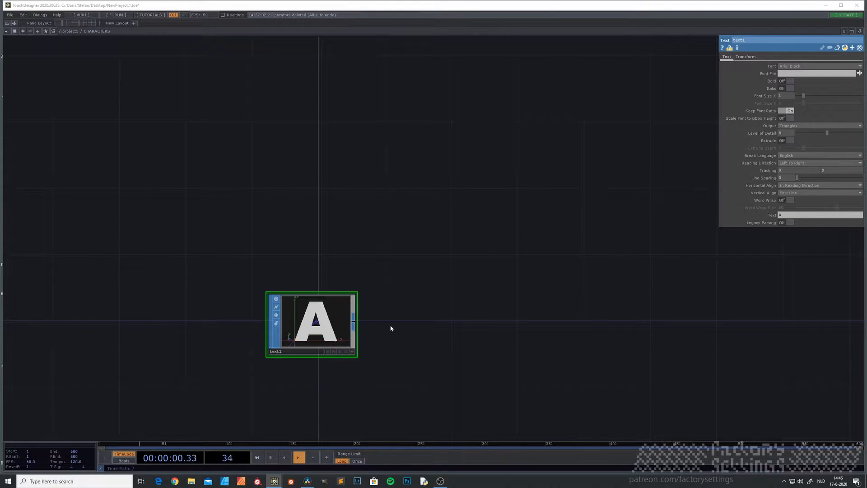
left_click_drag(401, 338, 283, 336)
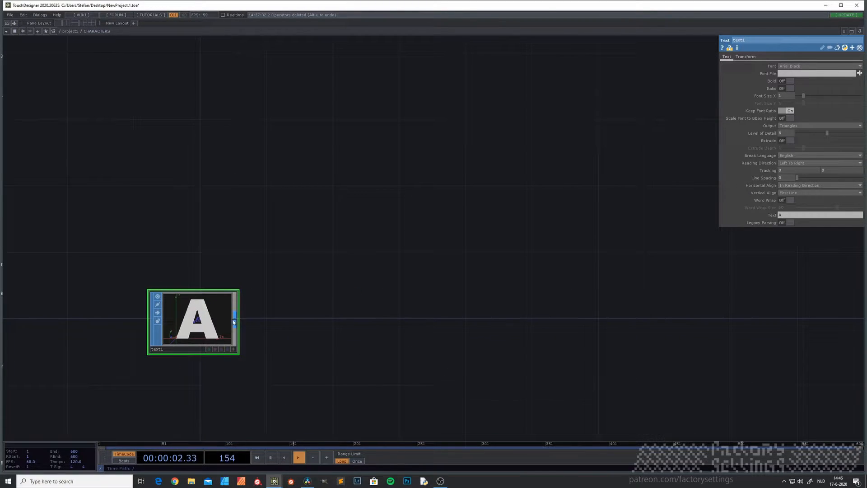
key("alt+n")
left_click(361, 319)
left_click_drag(425, 313, 268, 320)
Step: Add a Geometry COMP fed by the Null SOP and place it in line with the chain
key("Tab")
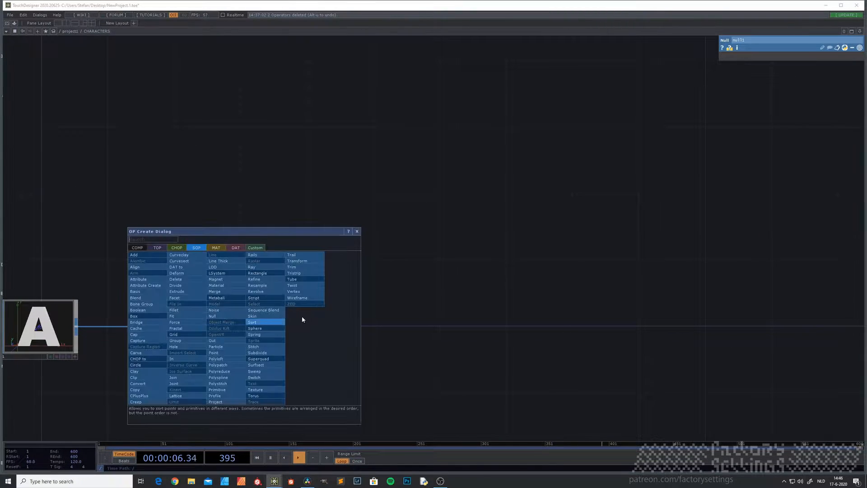
type("ge")
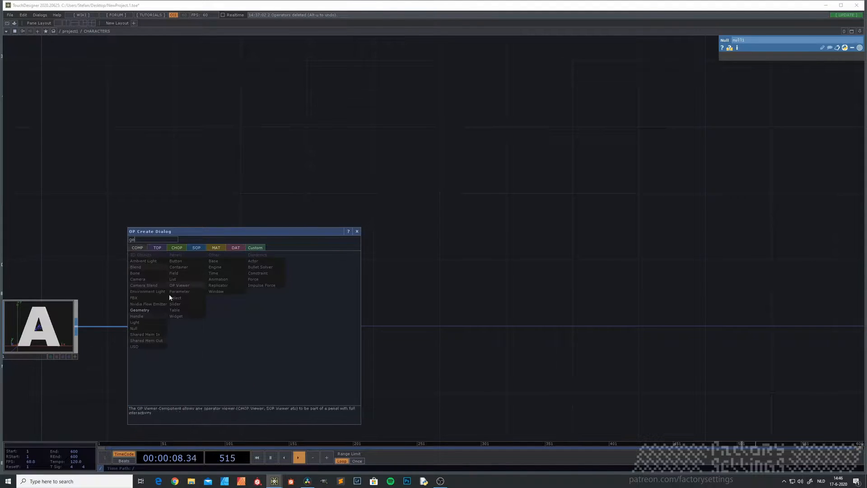
left_click(144, 312)
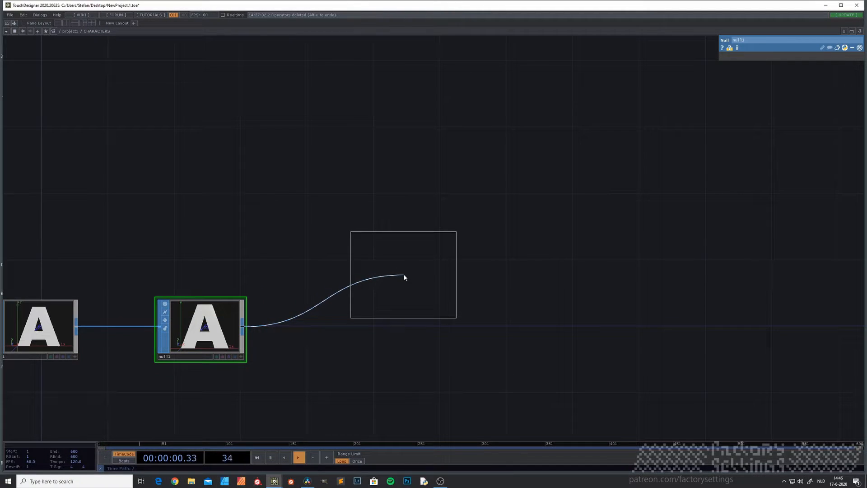
left_click(408, 283)
left_click_drag(418, 288, 420, 326)
left_click(415, 290)
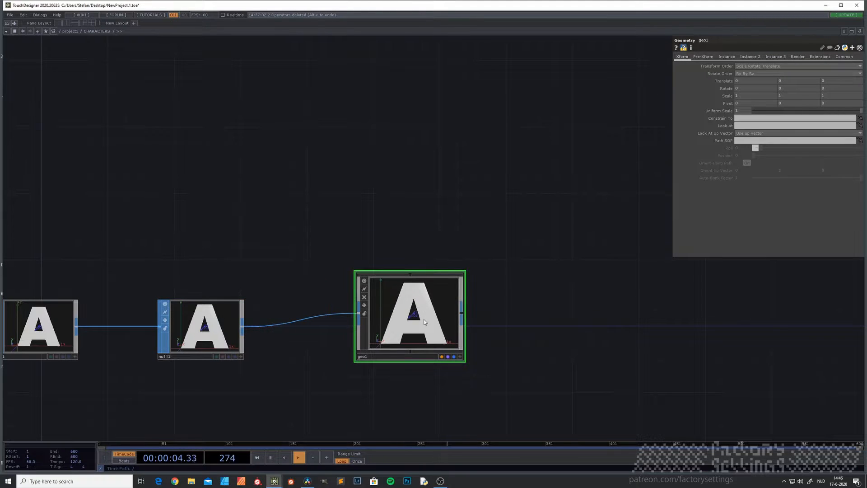
scroll(404, 176, "down", 3)
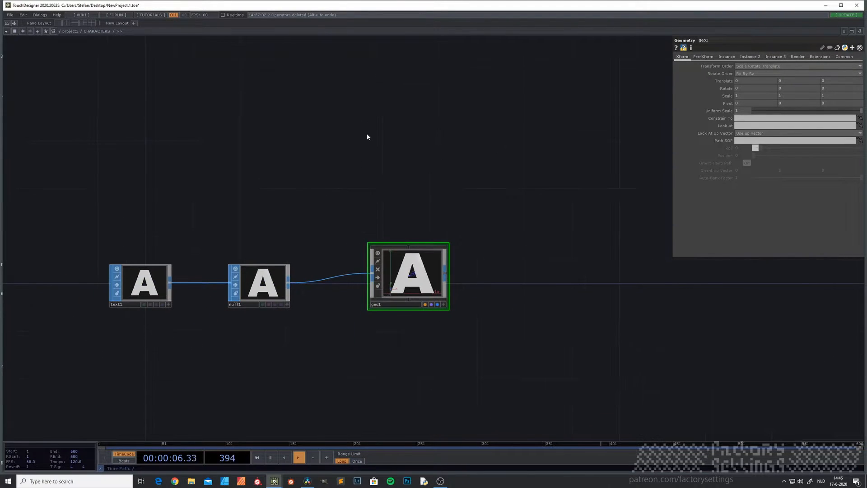
left_click_drag(367, 136, 383, 204)
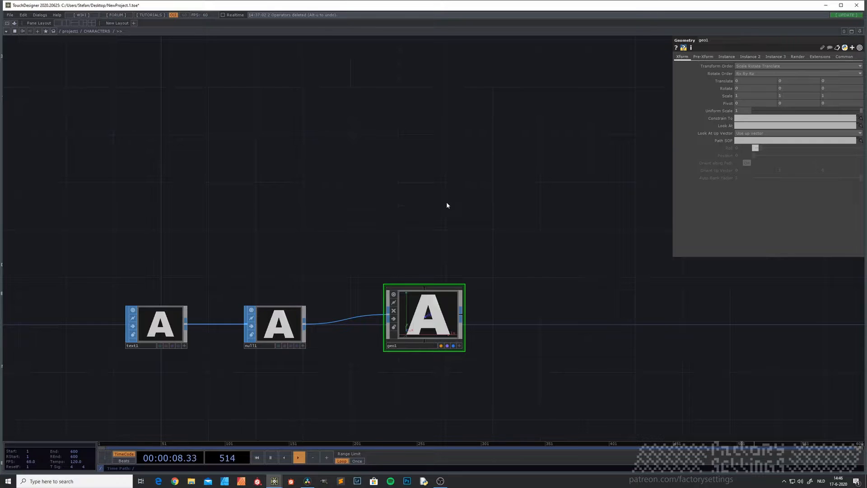
key("Tab")
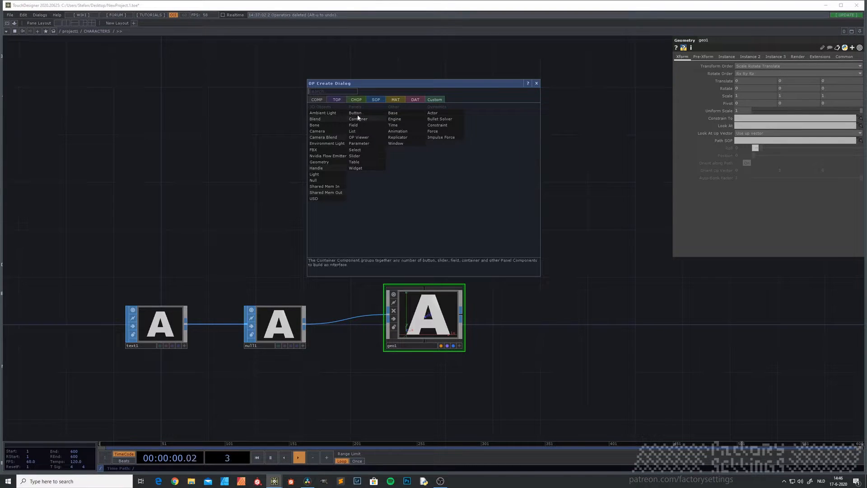
left_click(392, 112)
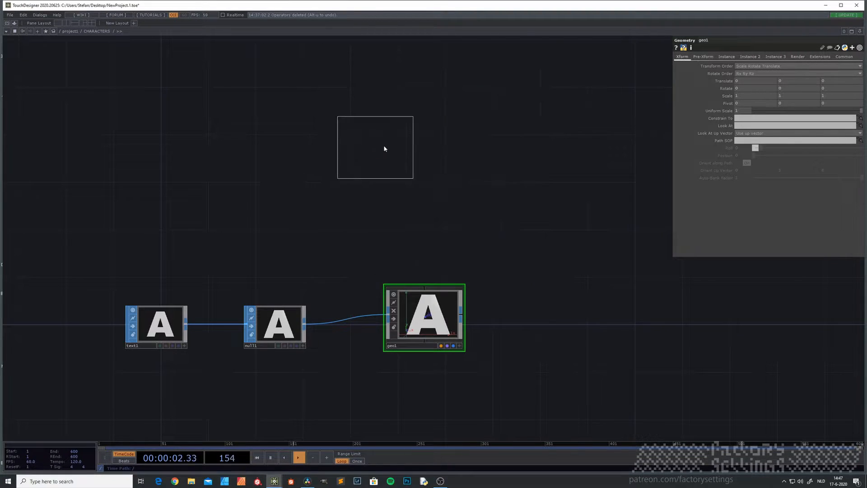
left_click(427, 143)
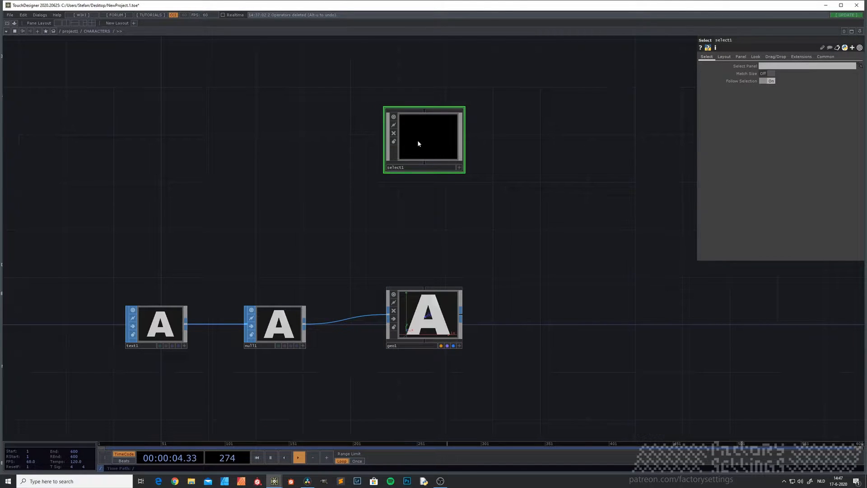
key("Delete")
Step: Add a Select TOP above the geometry chain in the CHARACTERS component
key("Tab")
left_click(332, 70)
type("s")
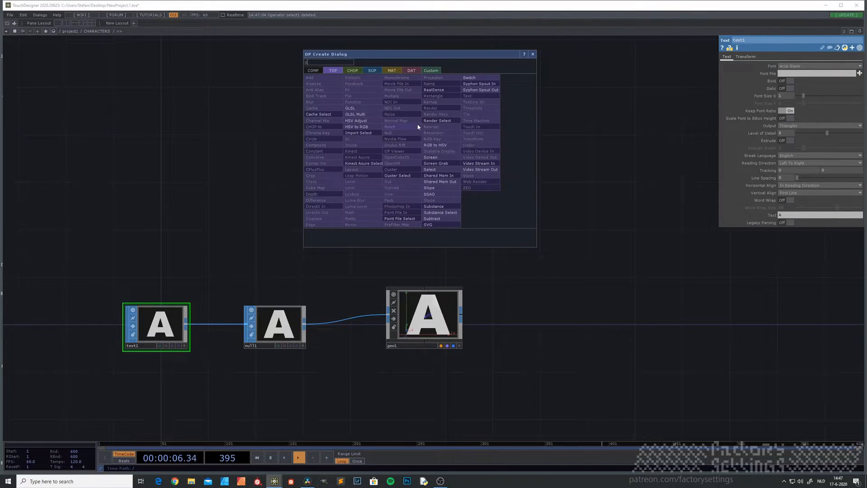
left_click(429, 169)
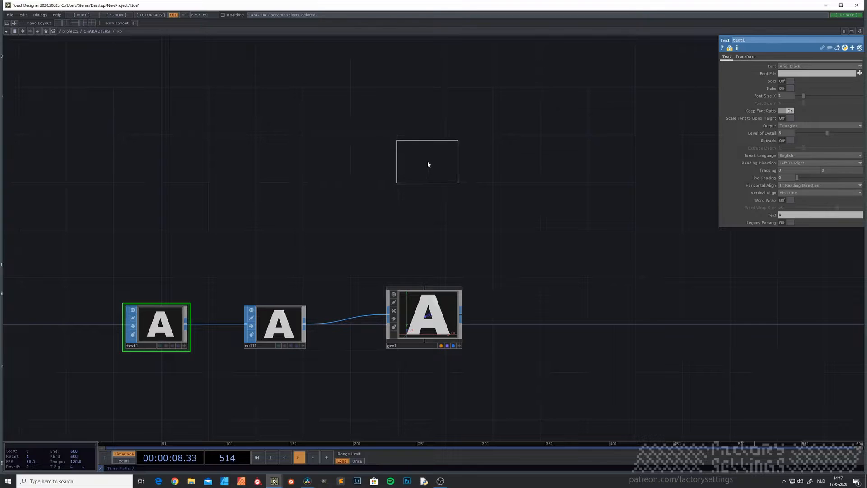
left_click(428, 164)
Step: Leave the CHARACTERS component and enter GRIDBUILDER, going to the final Null TOP of its chain
key("u")
left_click(157, 299)
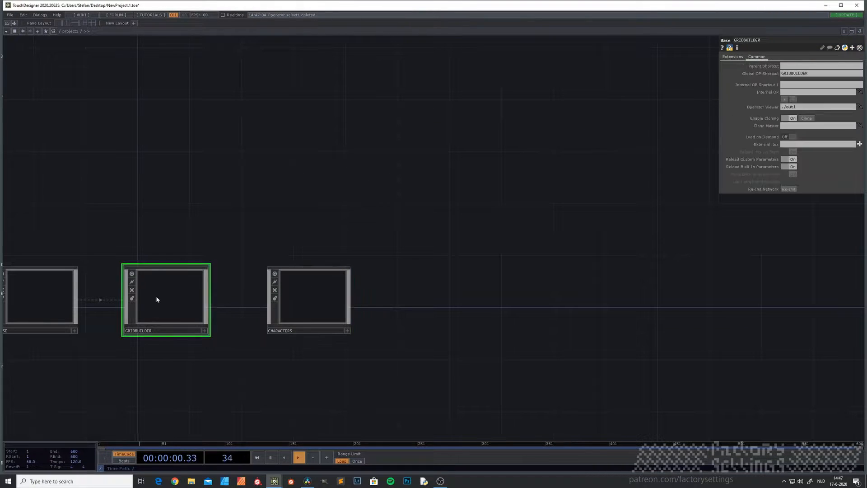
key("i")
left_click_drag(211, 336, 430, 296)
scroll(429, 296, "down", 5)
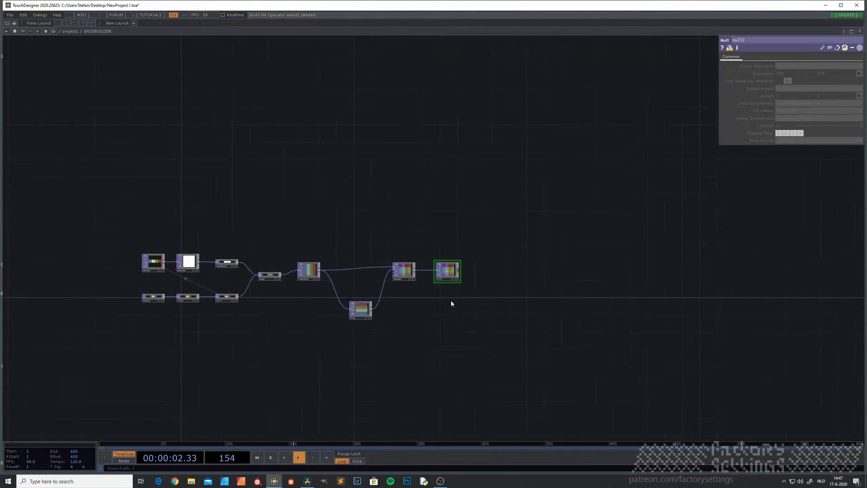
scroll(479, 280, "up", 5)
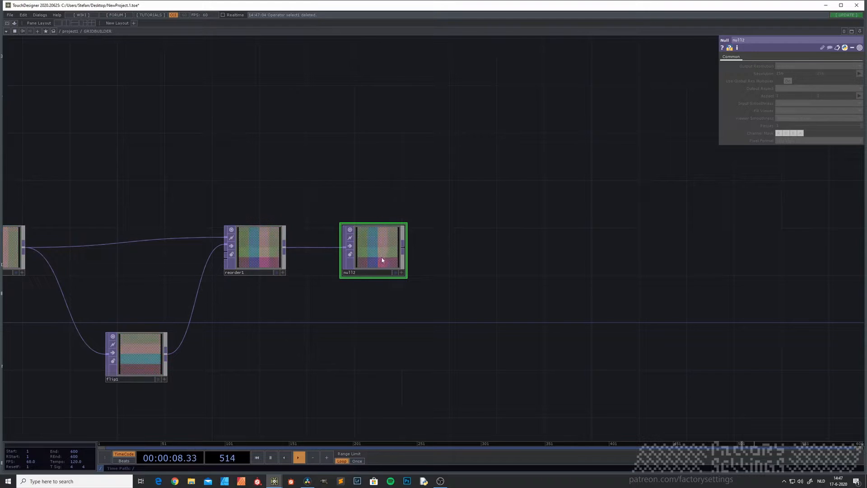
scroll(373, 255, "down", 4)
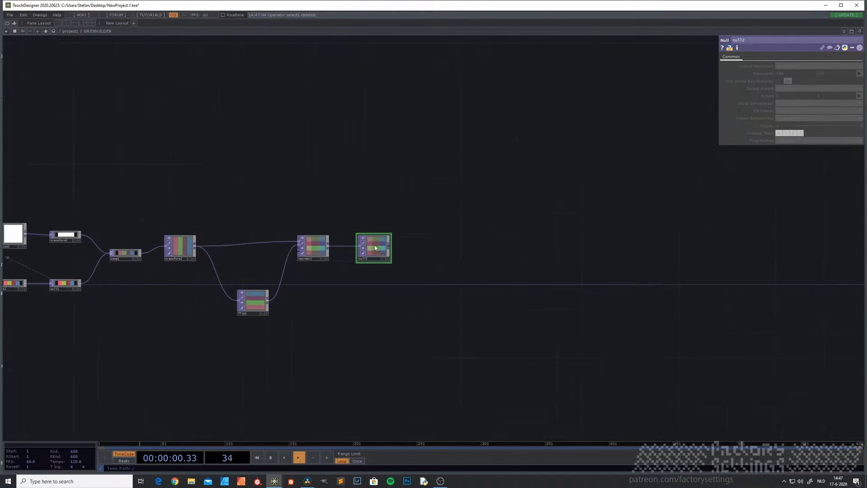
scroll(393, 288, "down", 3)
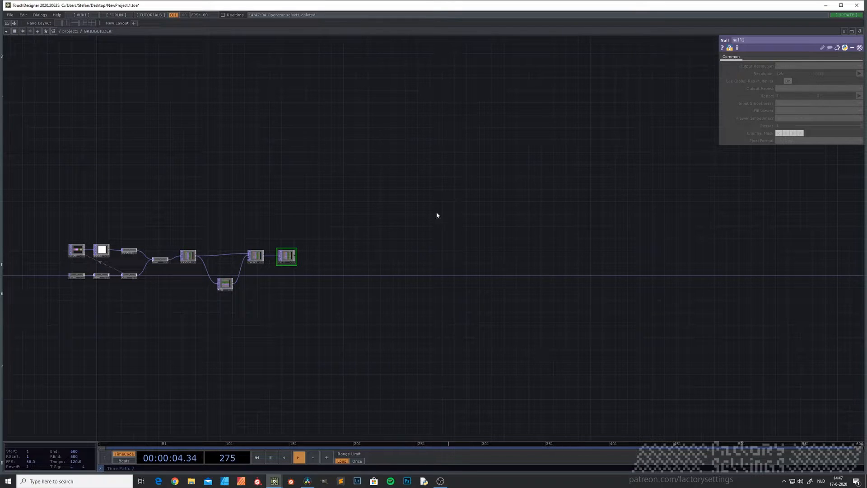
Step: Add a separate Select TOP in empty space beyond the end of the GRIDBUILDER network
left_click_drag(490, 303, 416, 299)
key("Tab")
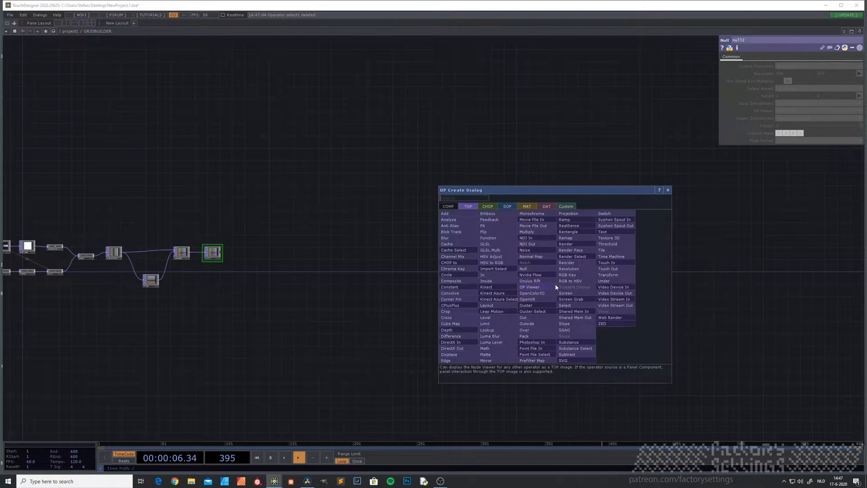
type("se")
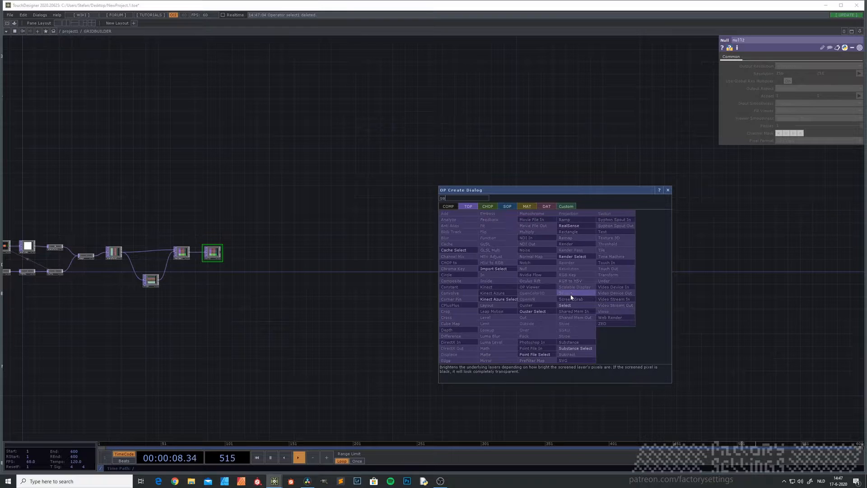
left_click(571, 305)
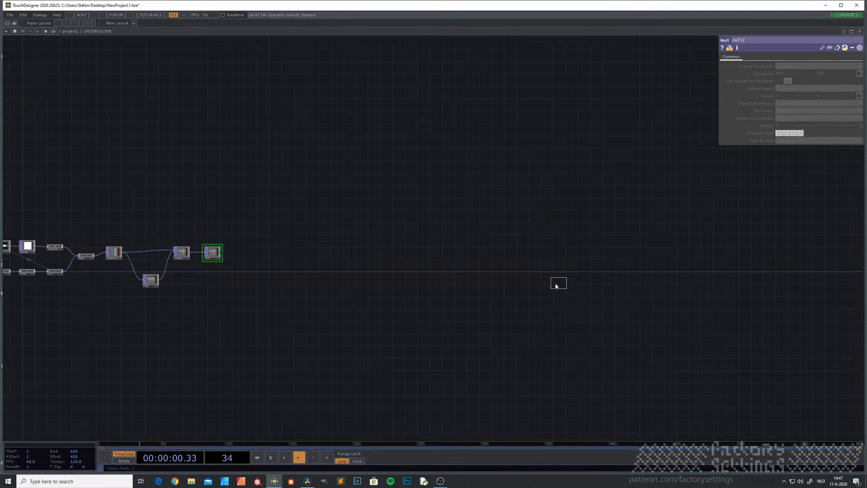
left_click(450, 286)
mouse_move(214, 277)
middle_mouse_down()
mouse_move(242, 245)
mouse_move(222, 275)
middle_mouse_up()
left_click_drag(464, 333, 291, 319)
scroll(339, 277, "up", 4)
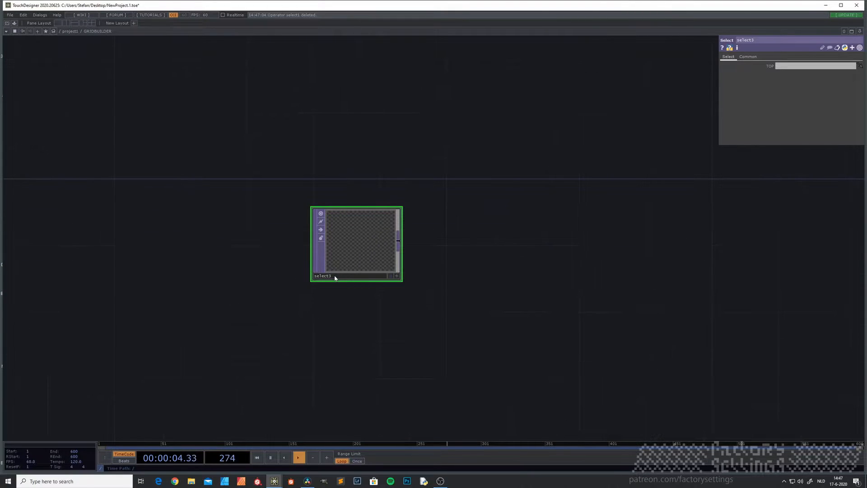
Step: Set the new Select TOP's source to null2
left_click(806, 67)
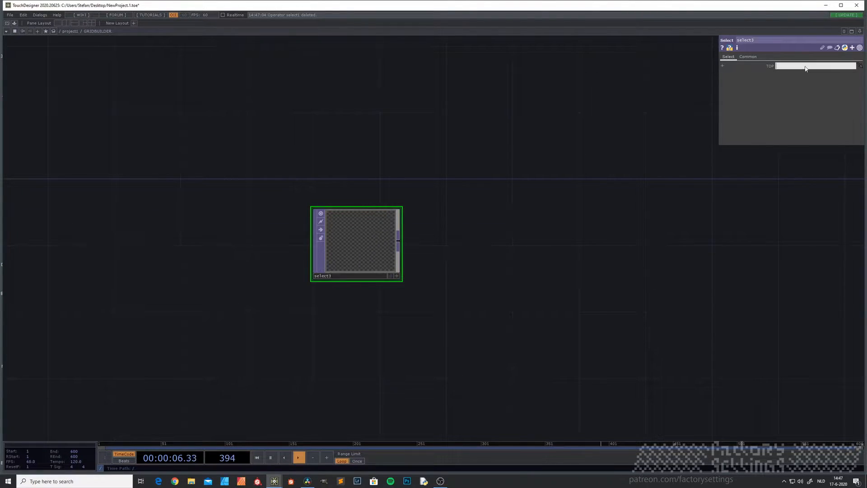
type("null2")
key("Return")
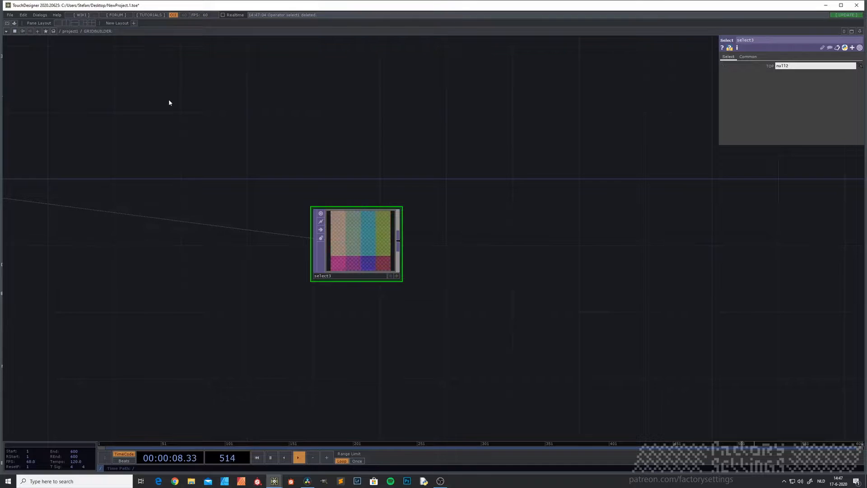
Step: Add a Null TOP after the Select TOP in GRIDBUILDER and name it OUT
key("ctrl+alt+n")
left_click(492, 246)
left_click(464, 276)
type("OUT")
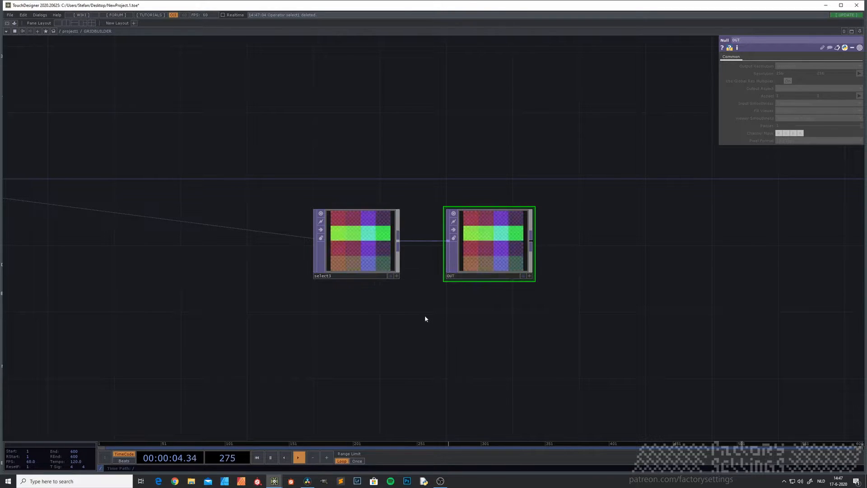
Step: Back in CHARACTERS, set the Select TOP's source to the expression op.GRIDBUILDER.op('OUT') and move the node aside to make room
scroll(415, 316, "down", 6)
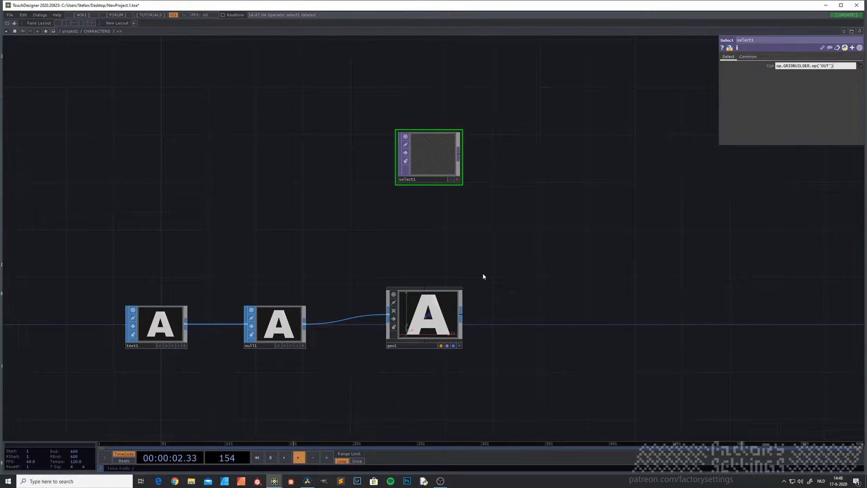
key("Return")
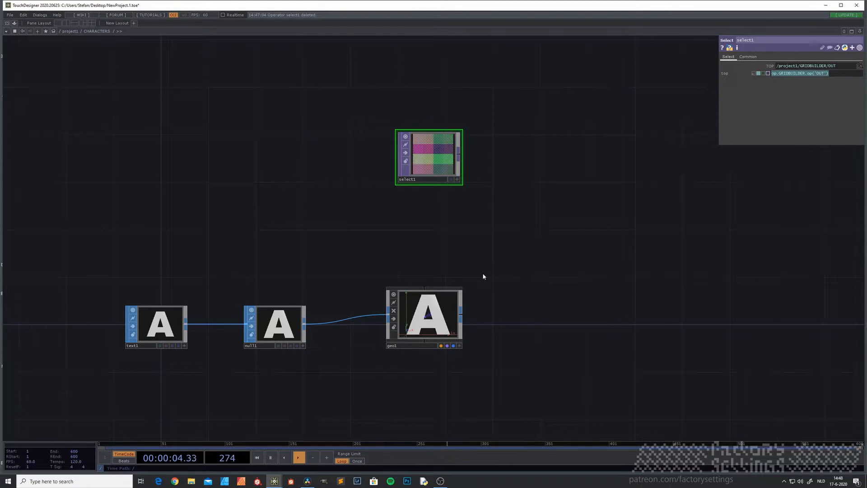
left_click_drag(441, 156, 357, 144)
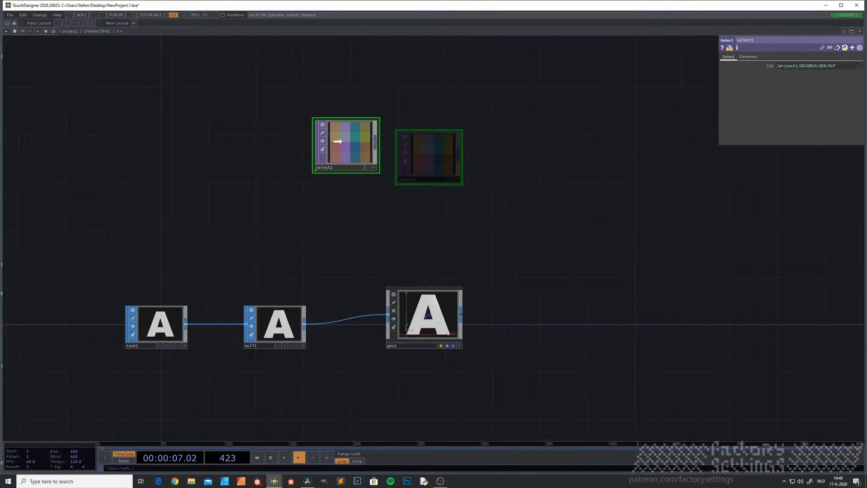
Step: Add a Null TOP after the Select TOP, space the two nodes apart and name the Null scale
right_click(376, 146)
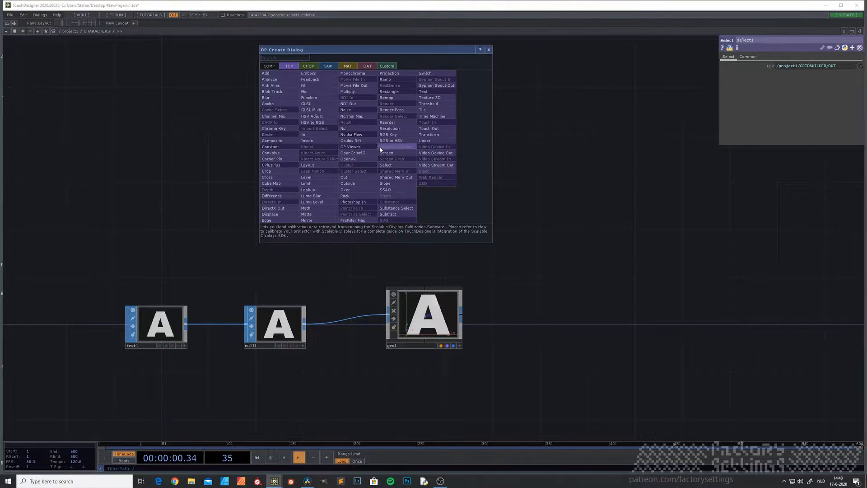
left_click(355, 121)
left_click(433, 147)
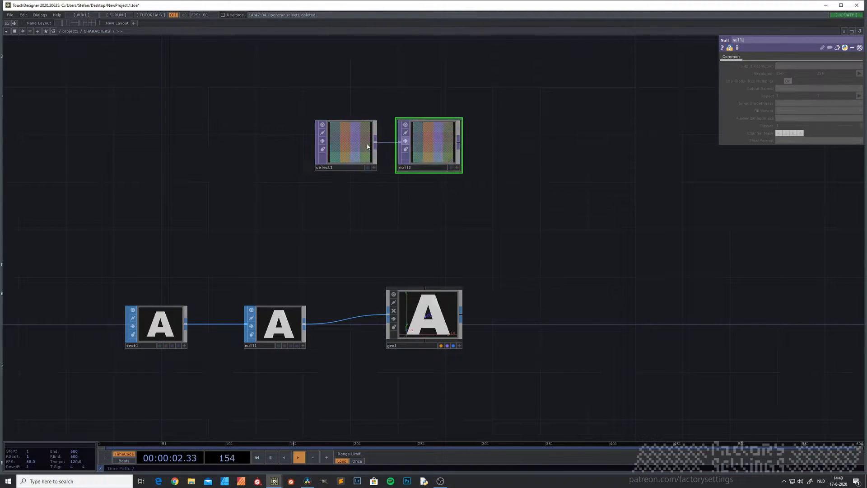
left_click_drag(334, 145, 311, 146)
mouse_move(424, 143)
left_mouse_down()
mouse_move(413, 142)
mouse_move(424, 142)
left_mouse_up()
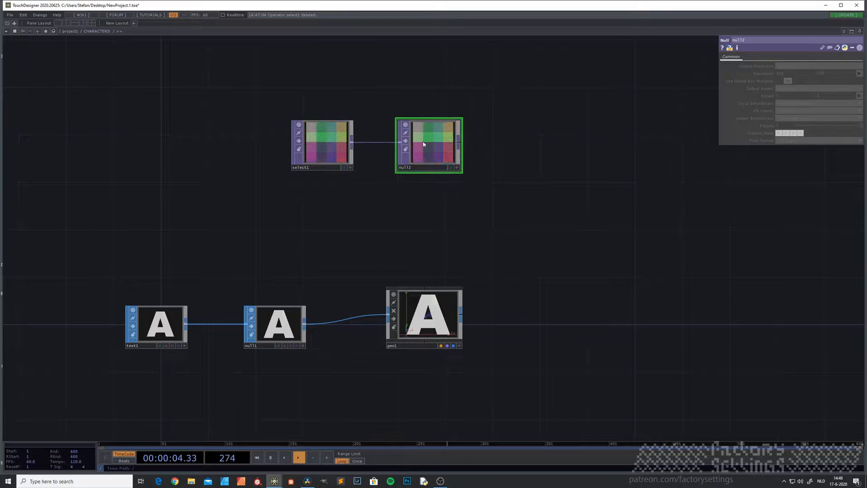
type("scale")
key("Return")
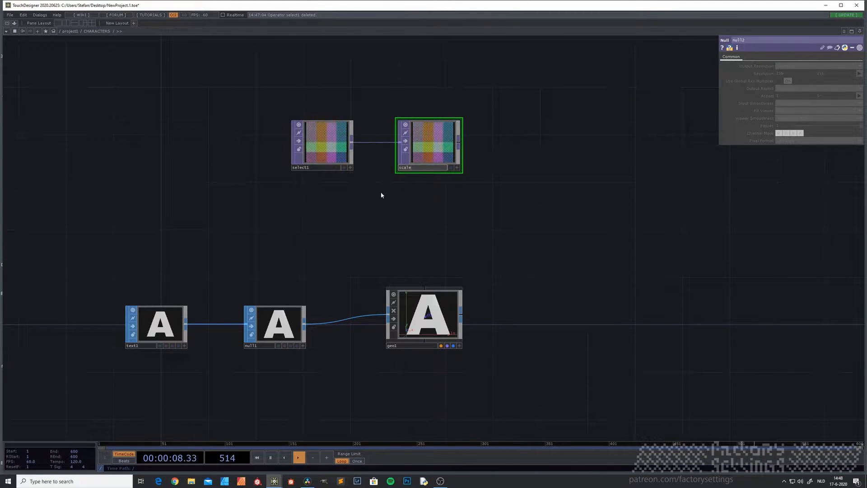
Step: Turn on instancing for the geo1 Geometry COMP
left_click(430, 321)
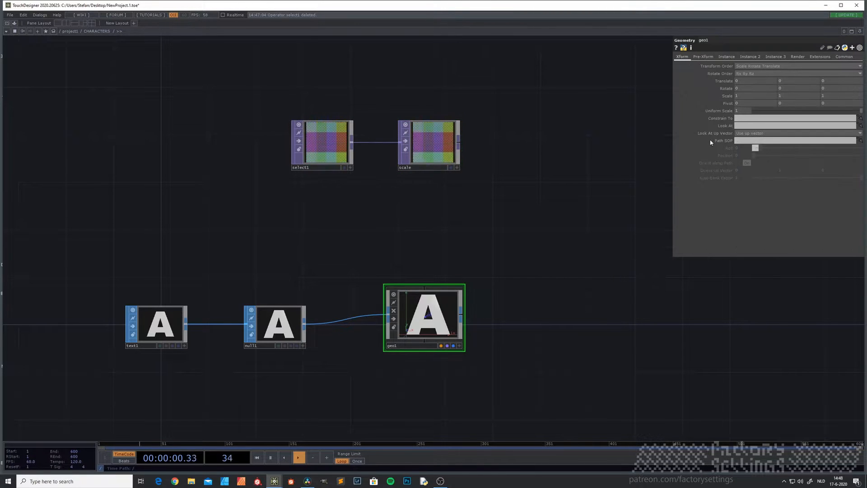
left_click(729, 58)
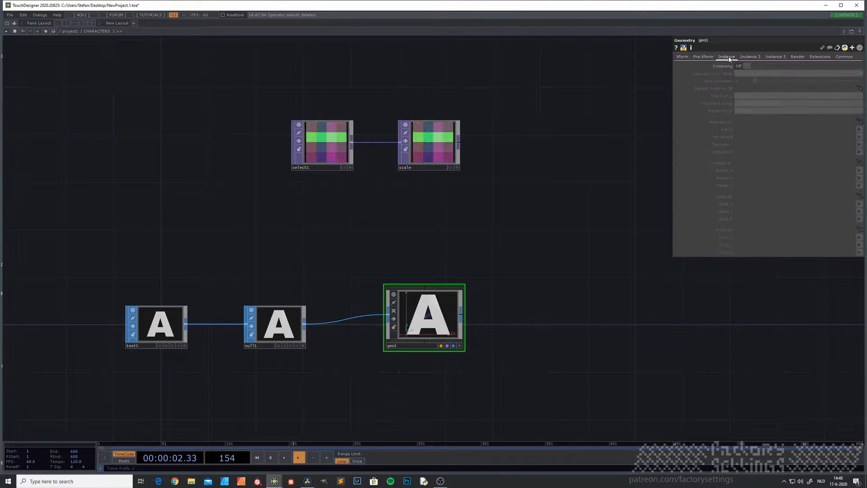
left_click(748, 66)
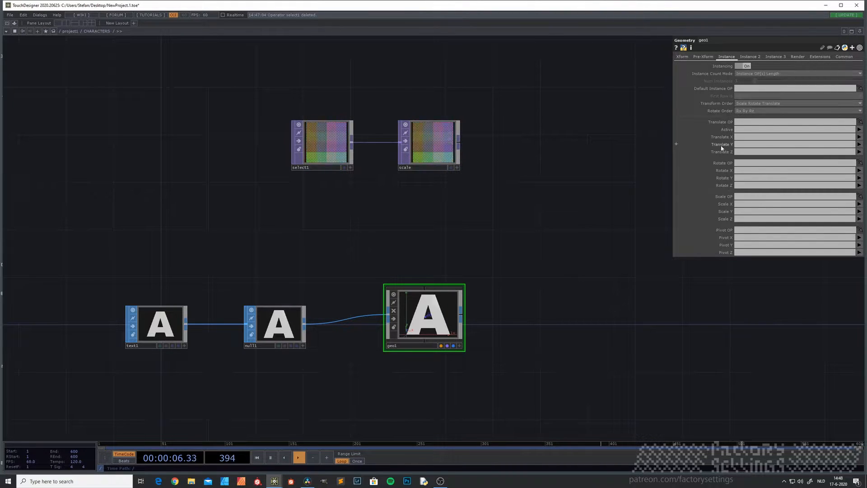
Step: Set geo1's instance Scale OP to scale, with Scale X using r and Scale Y using g
left_click(737, 197)
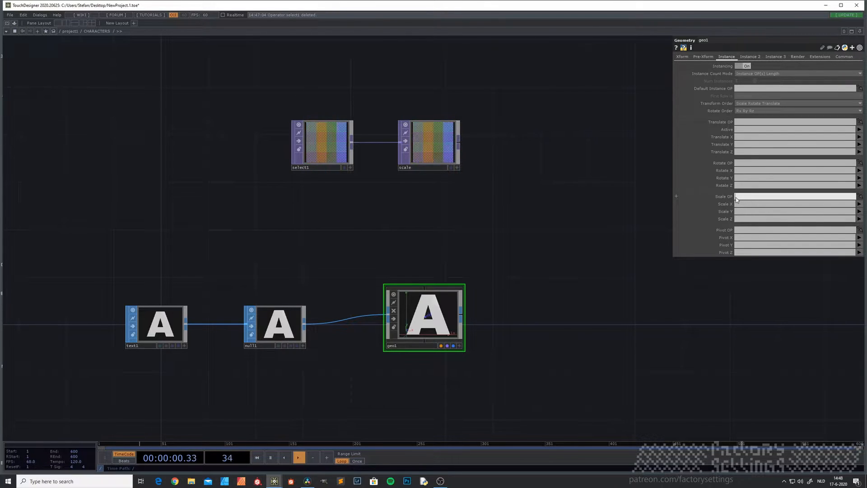
type("scale")
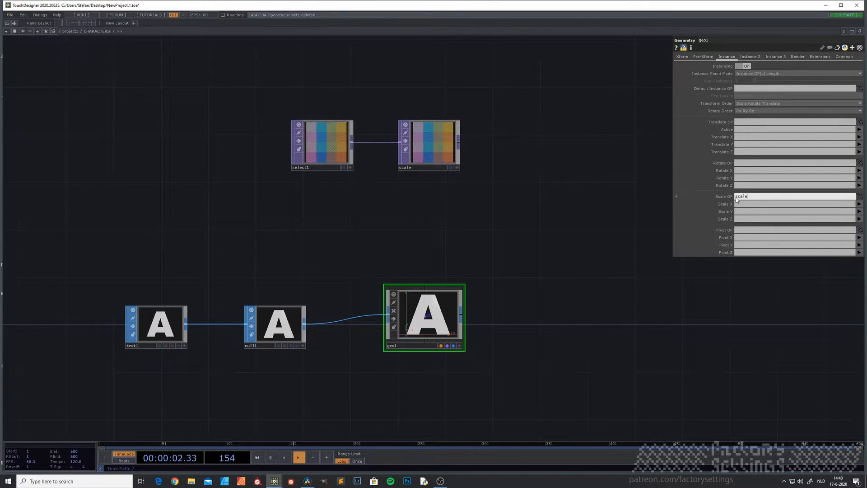
key("Return")
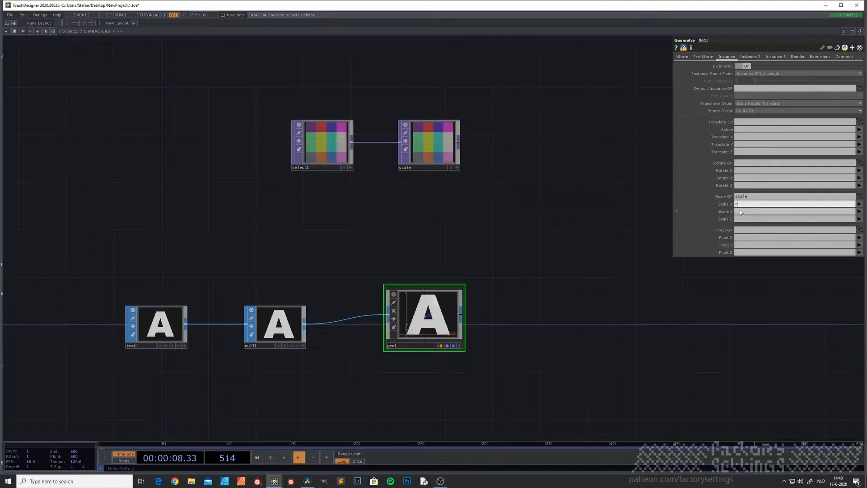
left_click(738, 212)
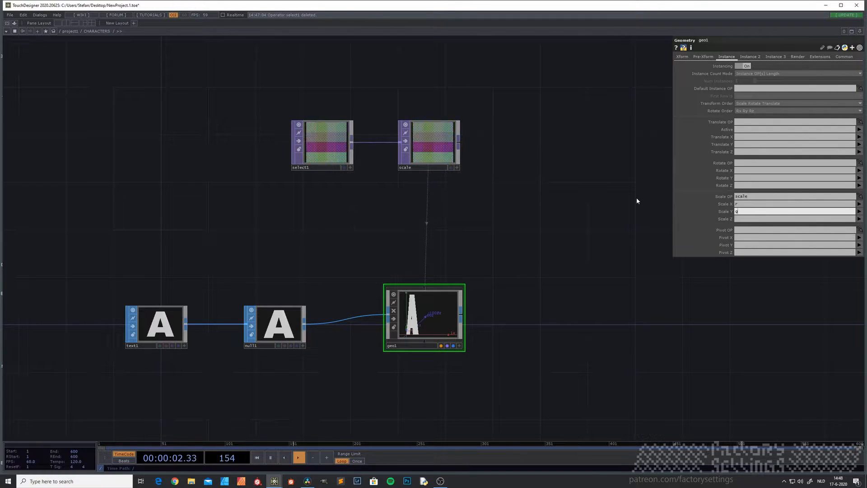
scroll(420, 328, "up", 5)
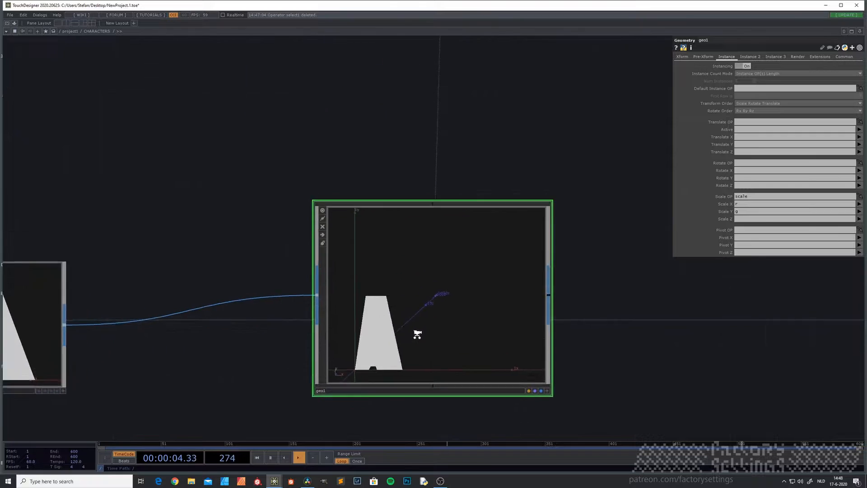
scroll(367, 366, "up", 2)
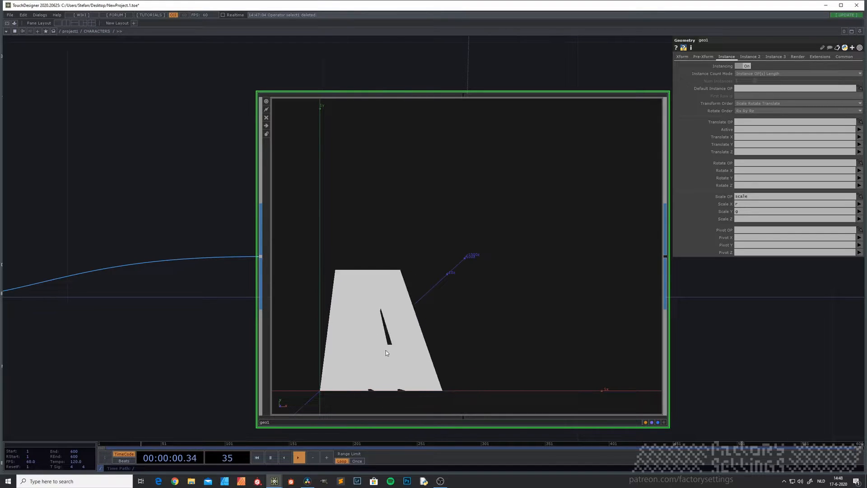
Step: Split the network editor into two side-by-side panes and hide the parameter window in the first pane
scroll(386, 350, "down", 4)
scroll(385, 350, "down", 2)
left_click_drag(283, 247, 417, 234)
scroll(437, 212, "down", 3)
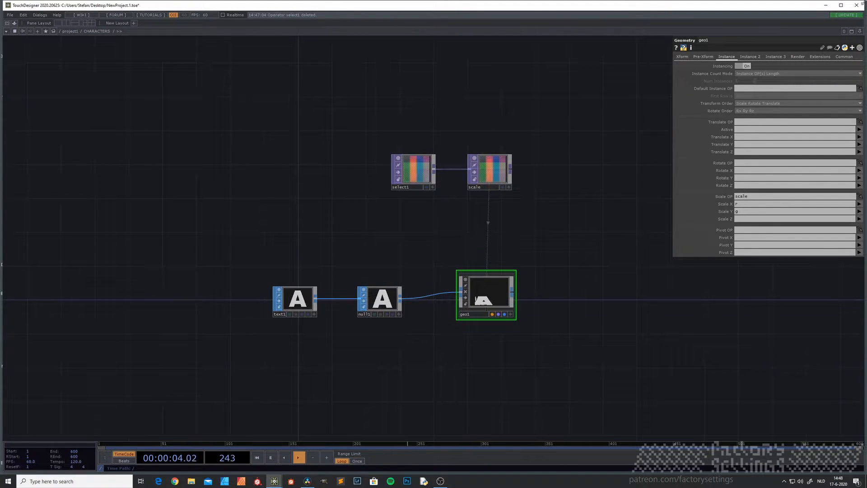
left_click(859, 31)
left_click(813, 46)
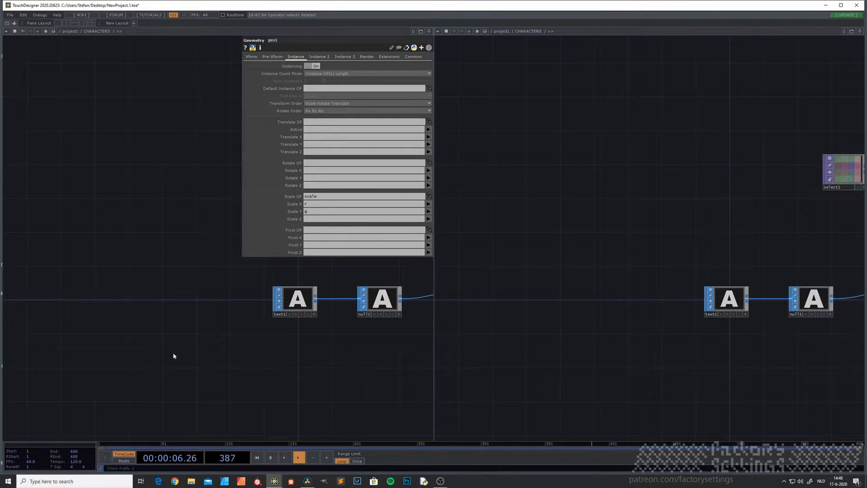
key("p")
left_click_drag(285, 362, 195, 334)
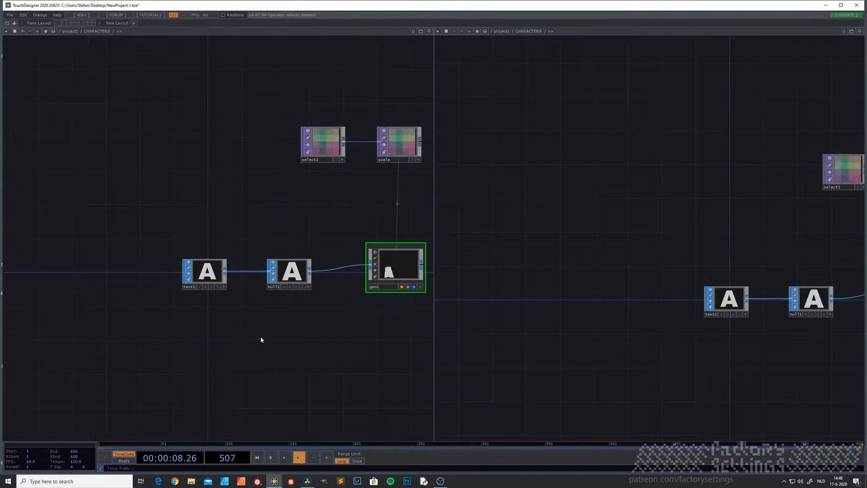
Step: In the first pane, leave CHARACTERS and enter the NOISE component
key("u")
left_click(139, 297)
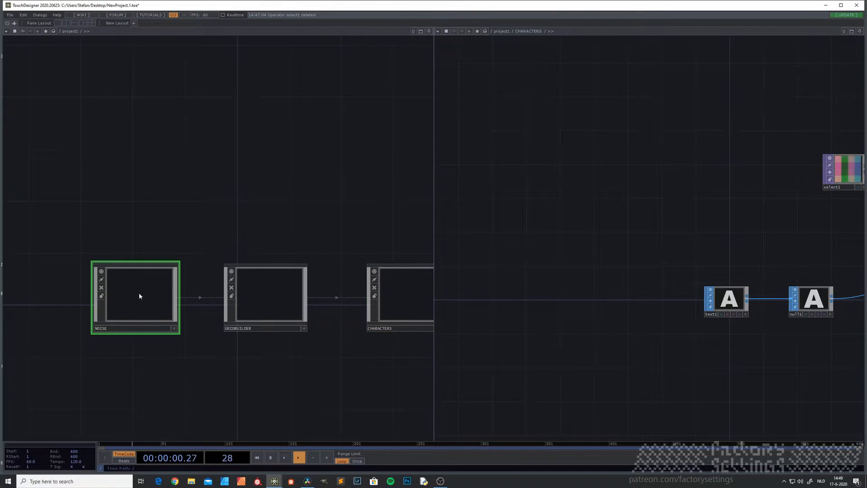
key("i")
left_click_drag(310, 319, 154, 337)
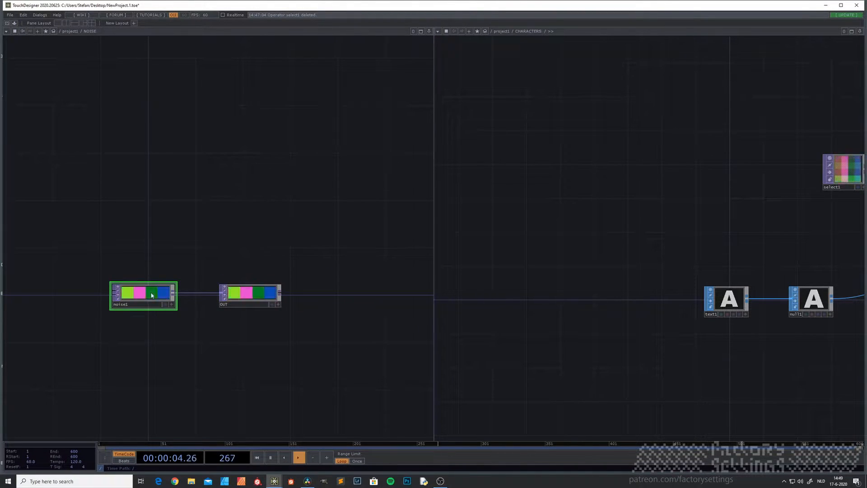
Step: Slow the noise animation by setting noise1's Translate X expression to absTime.seconds*.1
key("p")
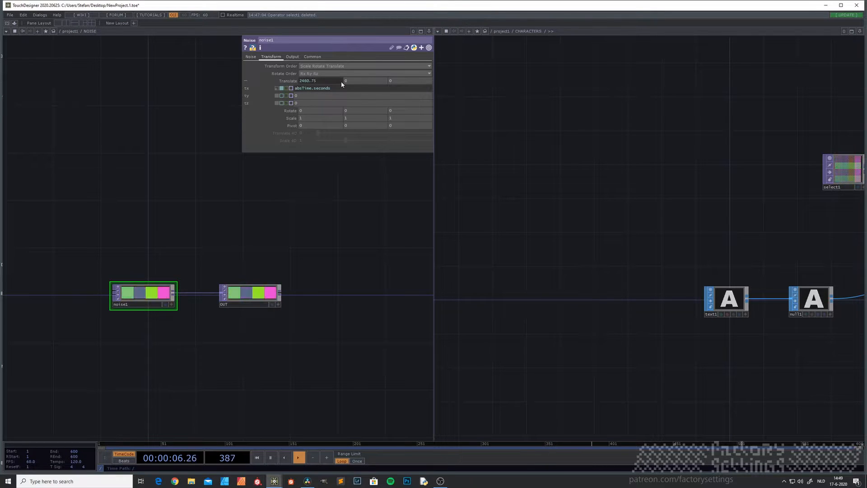
left_click_drag(802, 235, 704, 250)
scroll(706, 298, "up", 6)
key("h")
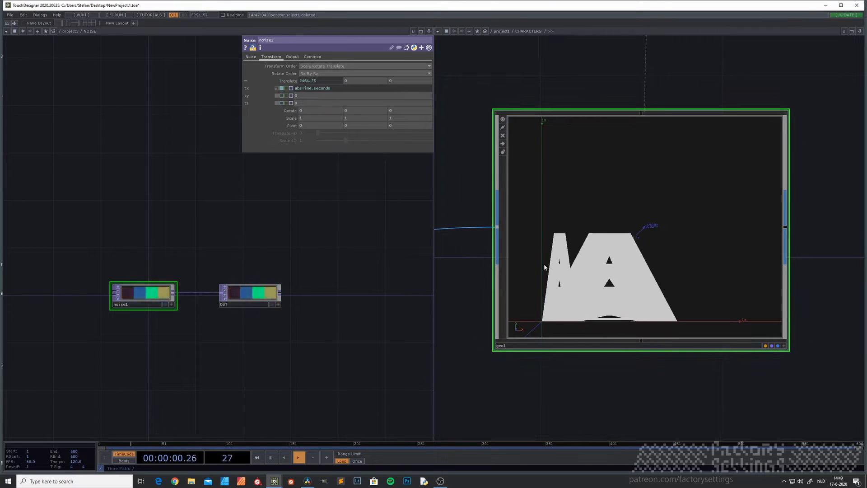
left_click(323, 88)
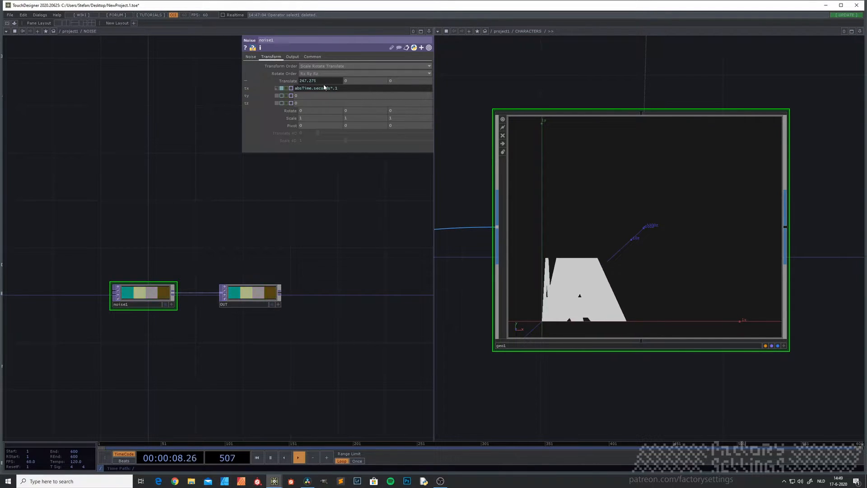
scroll(332, 215, "down", 3)
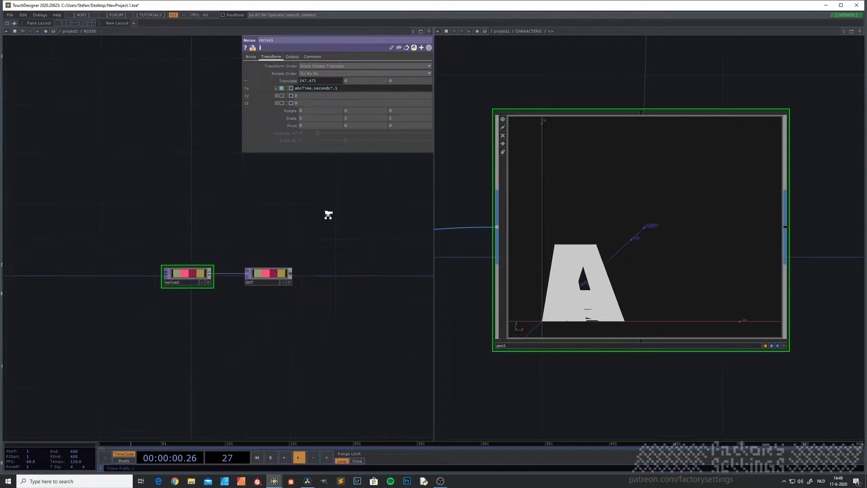
left_click_drag(330, 210, 290, 220)
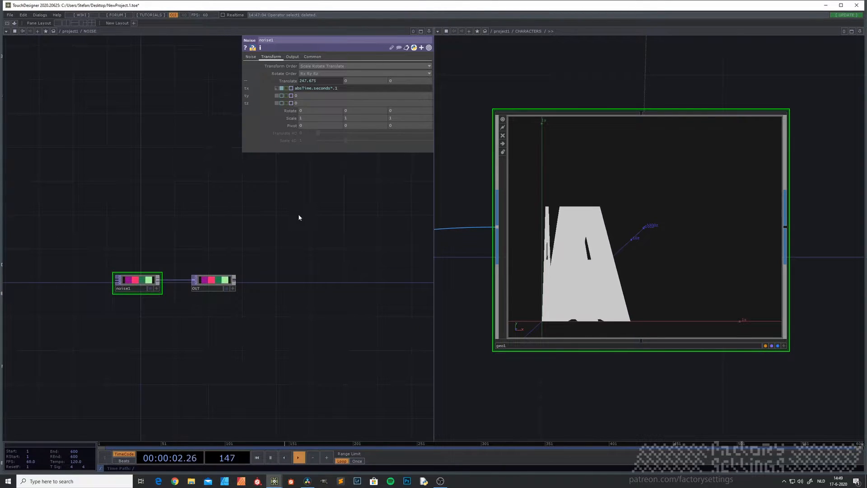
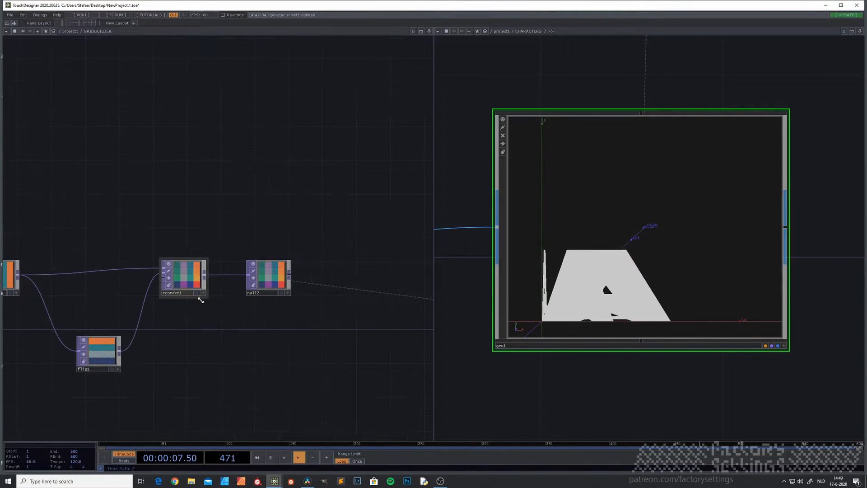
scroll(262, 309, "down", 1)
left_click_drag(310, 318, 223, 314)
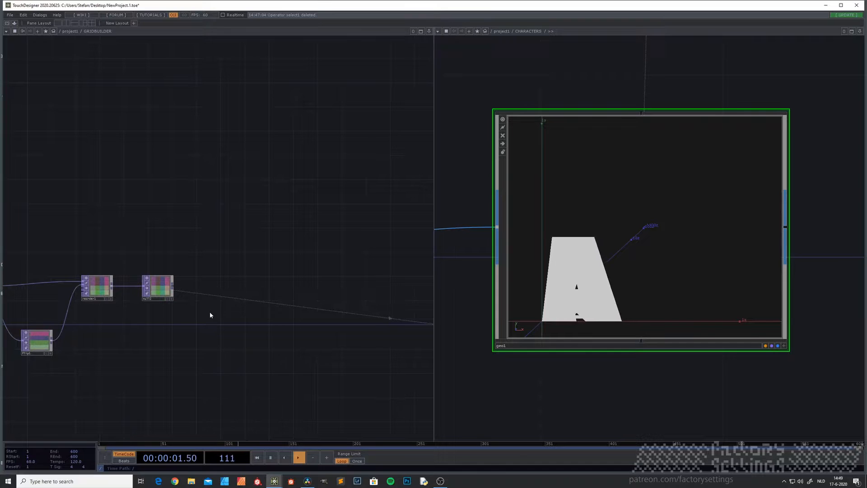
scroll(194, 317, "up", 2)
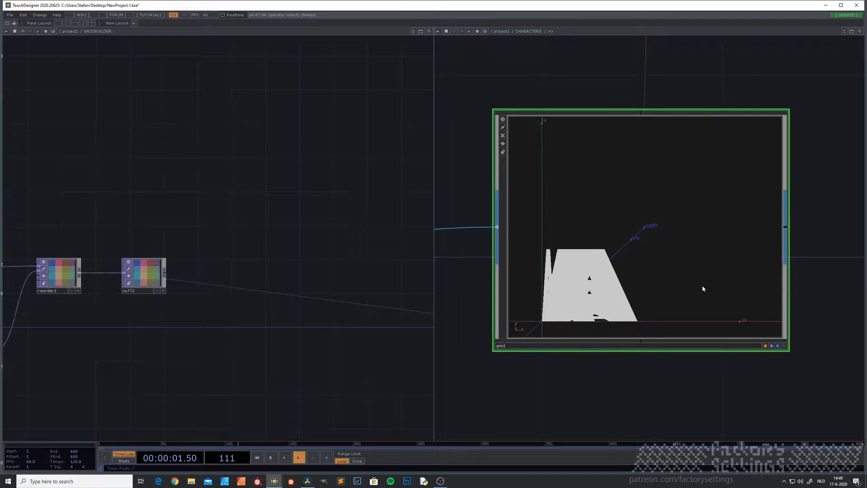
left_click_drag(209, 346, 165, 352)
scroll(149, 303, "up", 3)
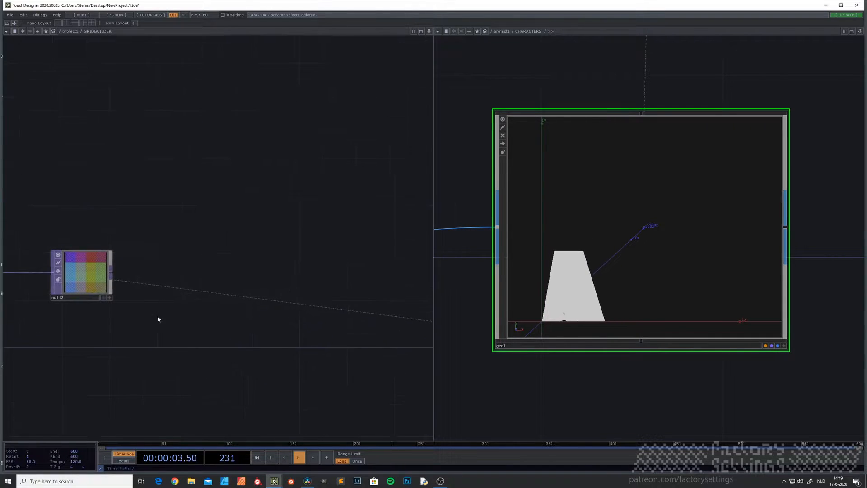
left_click_drag(161, 312, 155, 299)
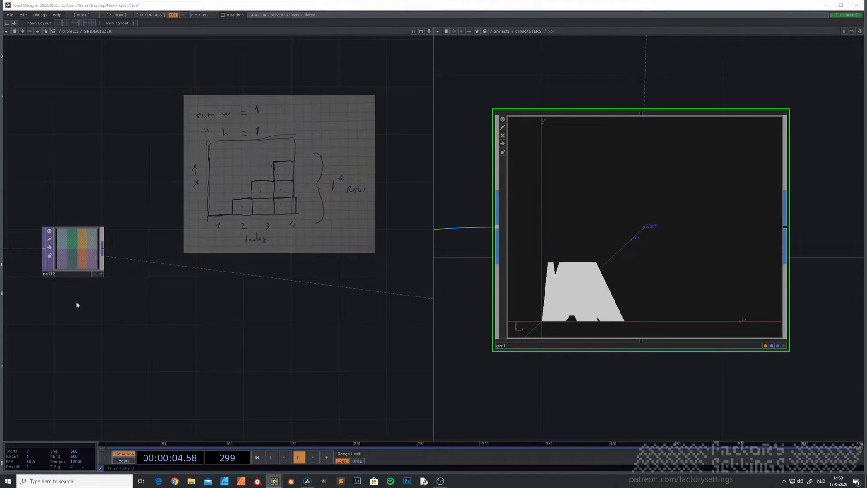
Step: Add a Matte TOP to the GRIDBUILDER network and place it below null2, leaving room beside it
scroll(83, 302, "down", 2)
left_click_drag(106, 304, 160, 268)
key("Tab")
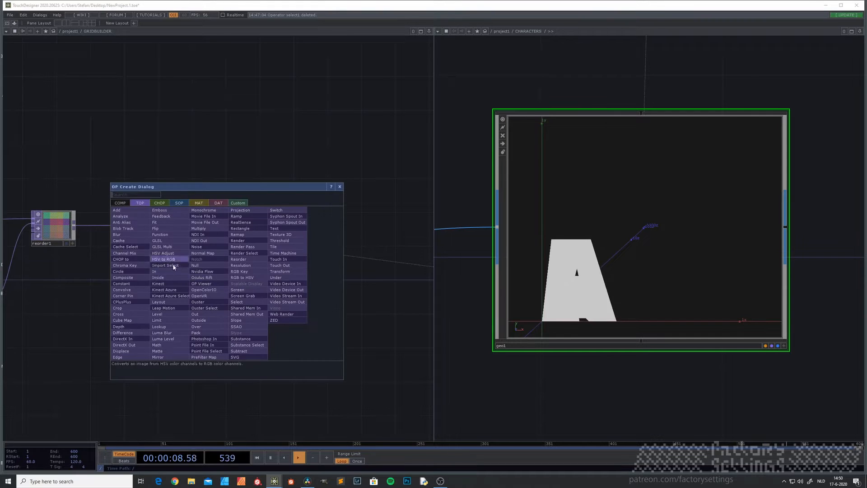
left_click(168, 348)
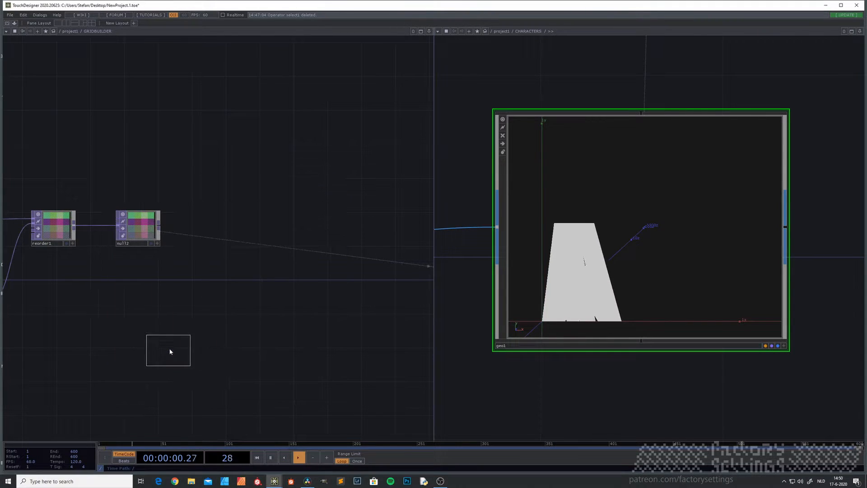
left_click(237, 288)
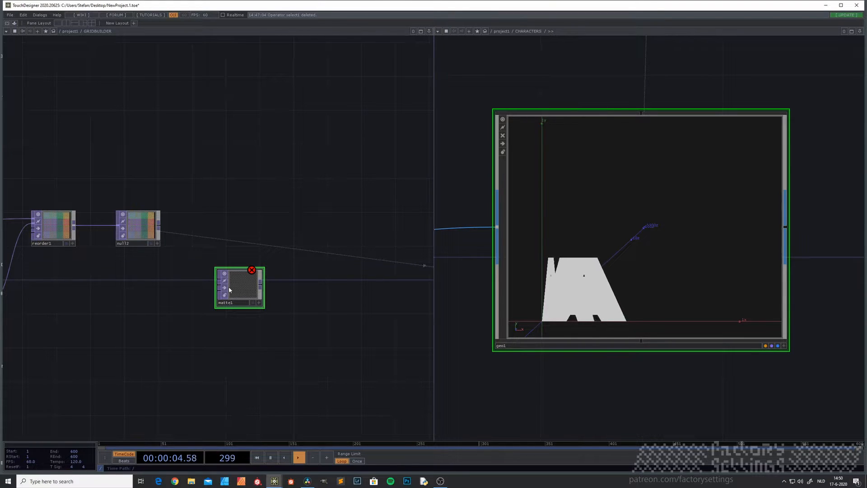
left_click_drag(149, 326, 184, 282)
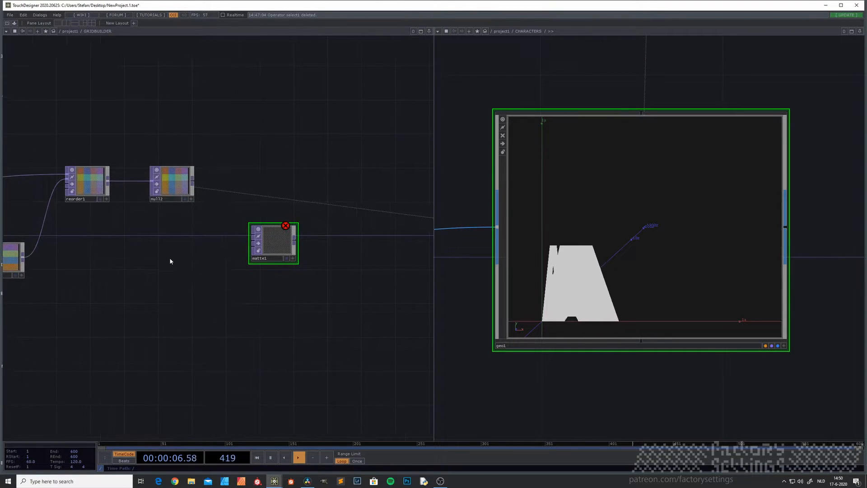
left_click_drag(259, 251, 259, 268)
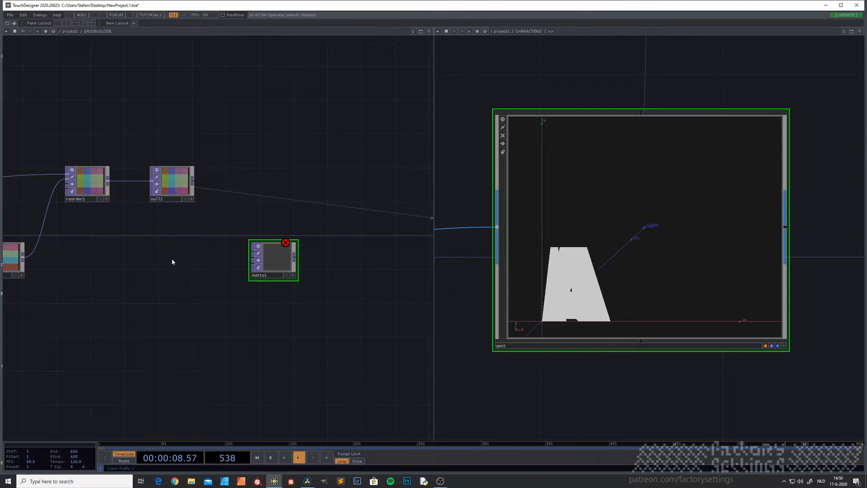
Step: Create a Base COMP beside the Matte TOP and name it MASK
key("Tab")
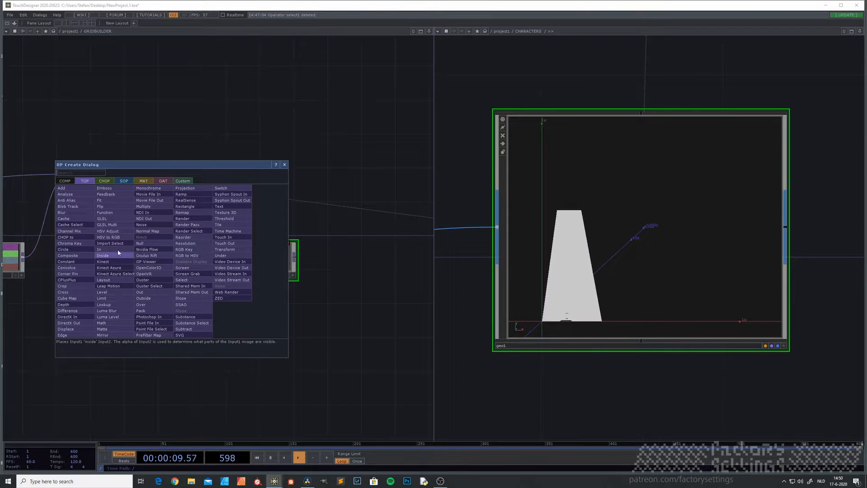
left_click(66, 181)
left_click(122, 195)
left_click(176, 256)
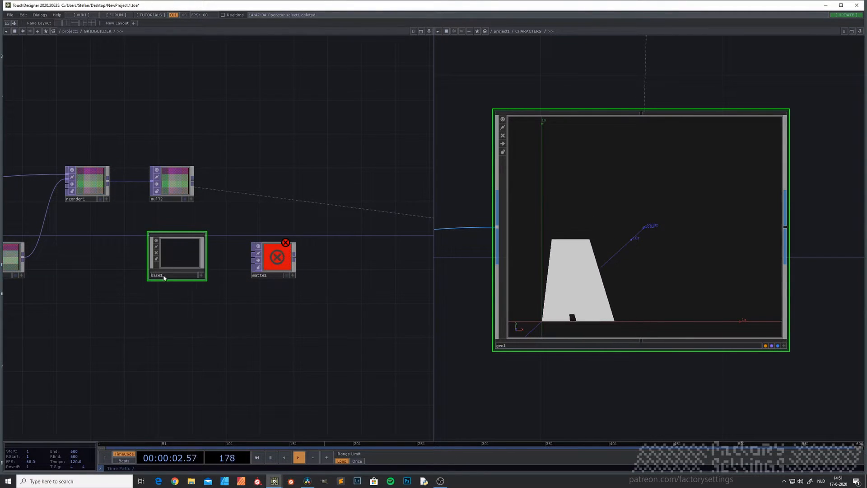
type("MA")
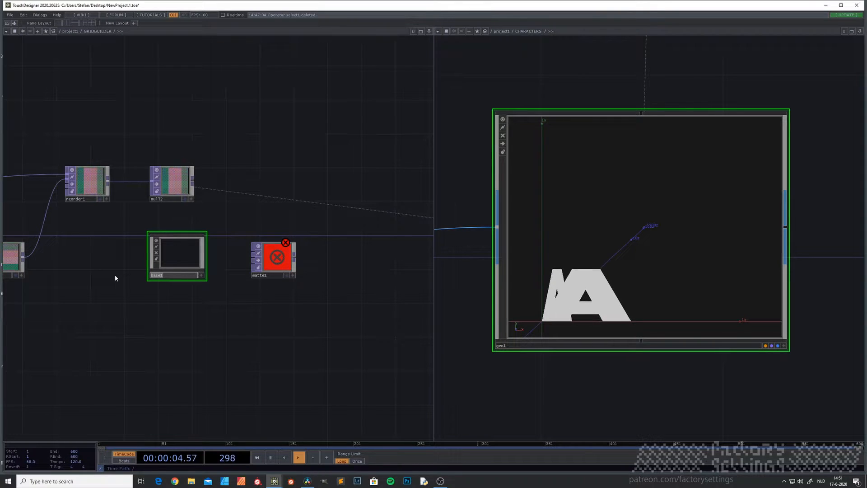
type("SK")
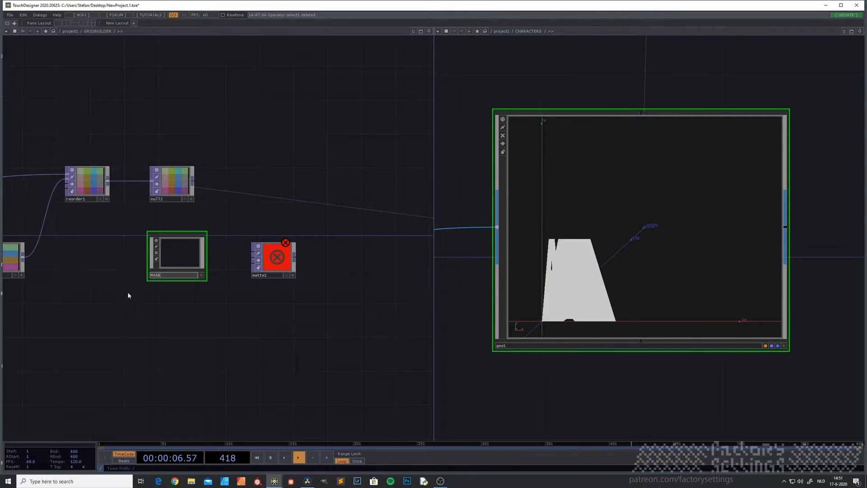
key("Return")
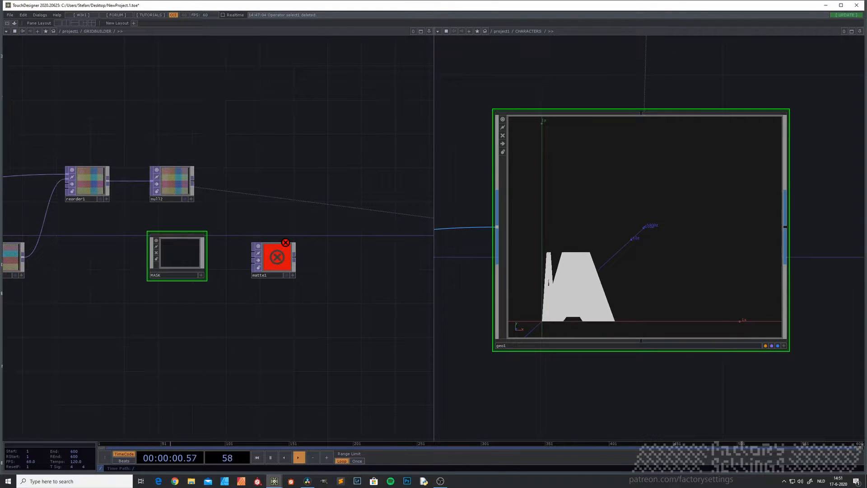
Step: Enter the MASK component and add a Rectangle SOP to its empty network
left_click(176, 250)
key("i")
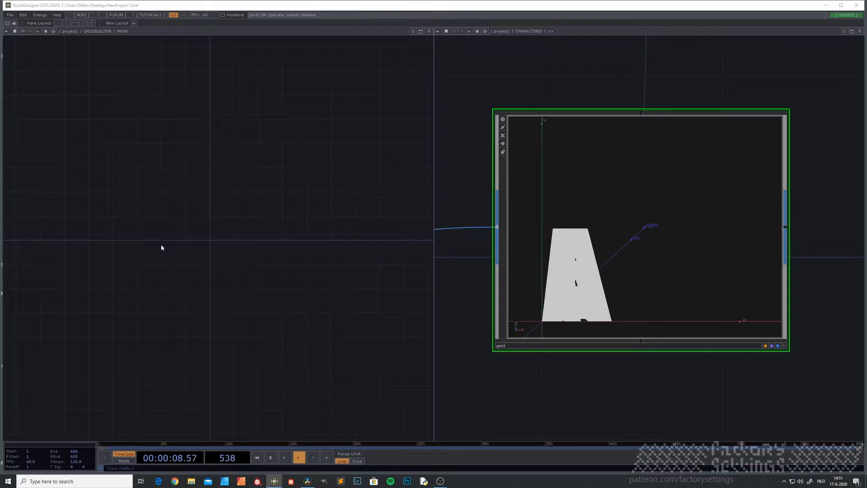
key("Tab")
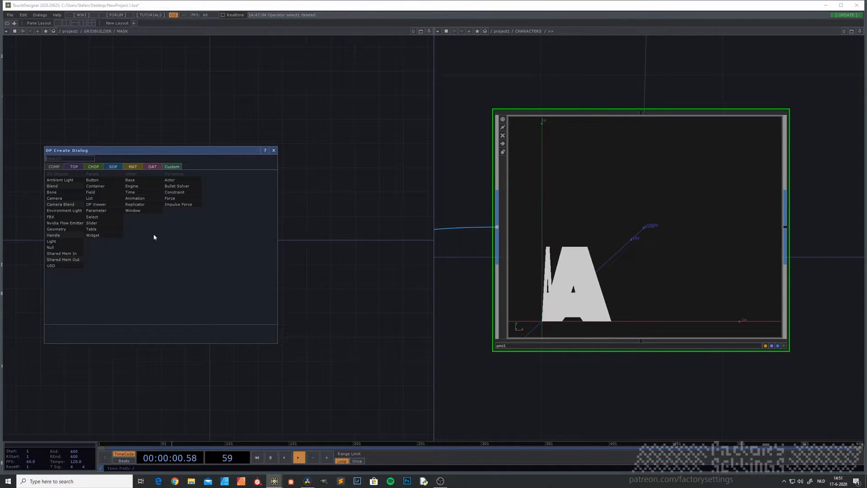
left_click(113, 167)
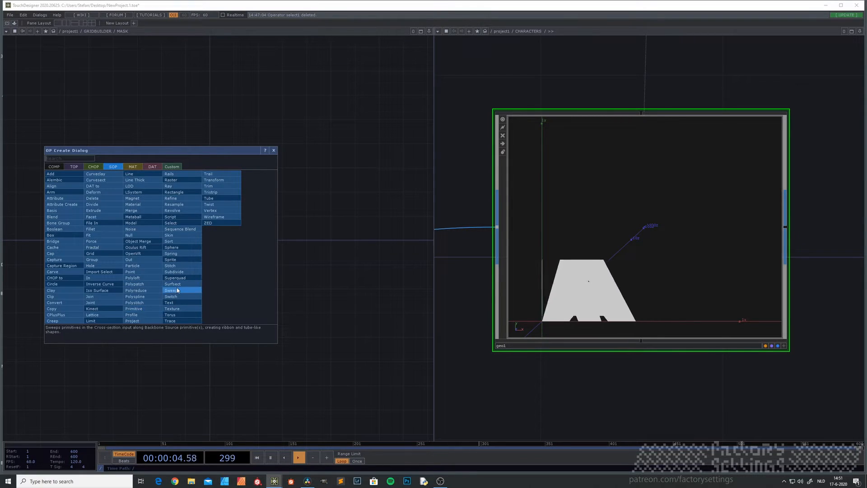
left_click(186, 193)
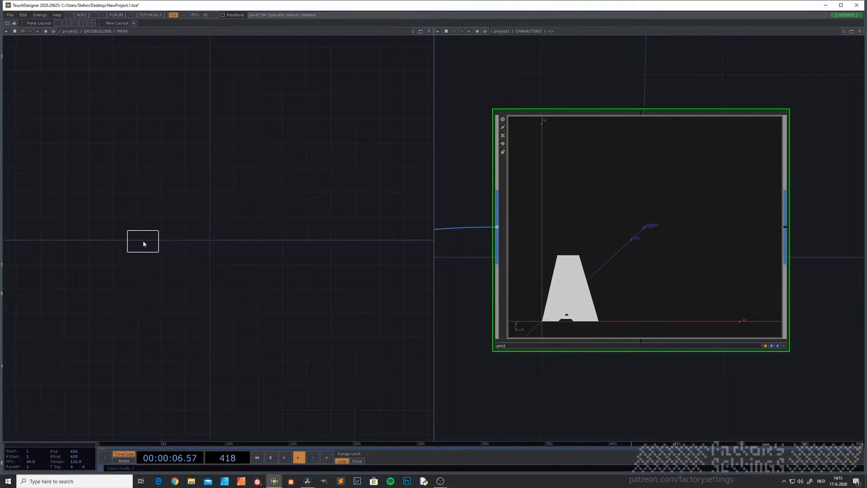
left_click(142, 239)
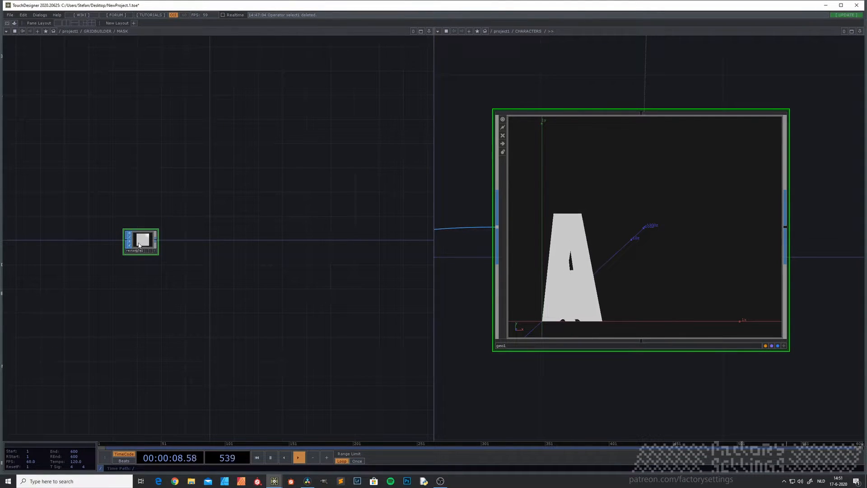
scroll(139, 242, "up", 3)
scroll(138, 244, "up", 1)
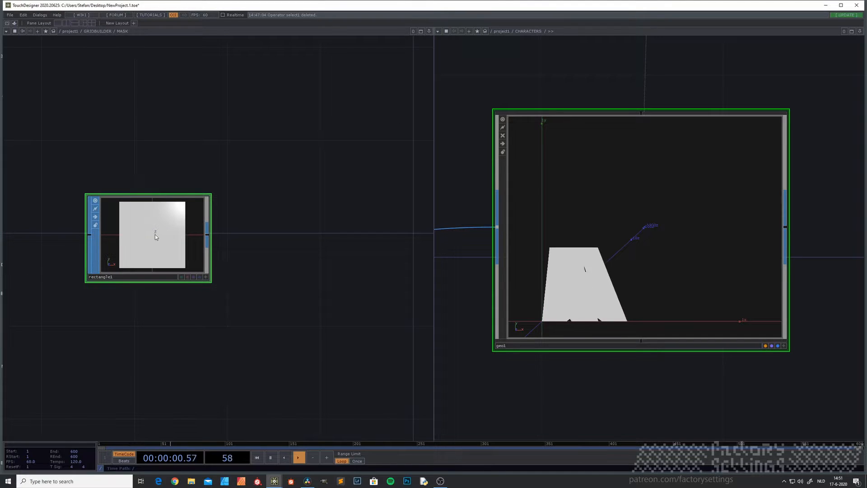
scroll(142, 323, "down", 4)
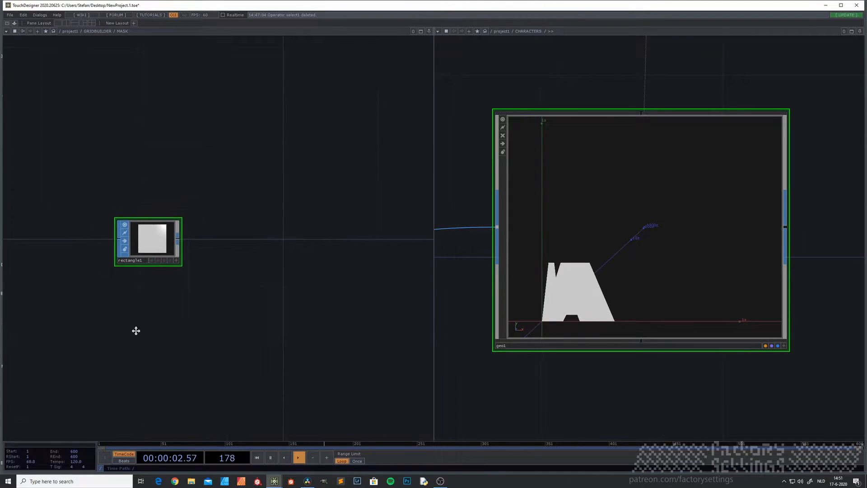
Step: Show rectangle1's parameters and close the pane with the CHARACTERS network so MASK fills the editor
key("p")
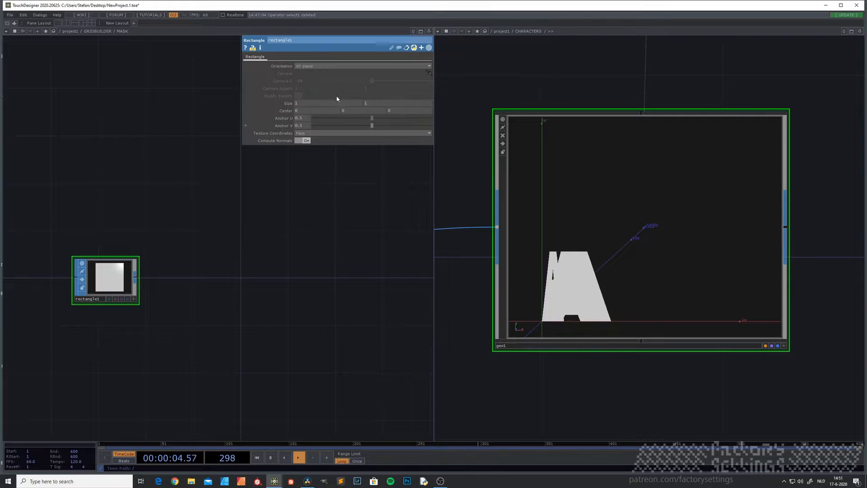
left_click(860, 31)
left_click(813, 79)
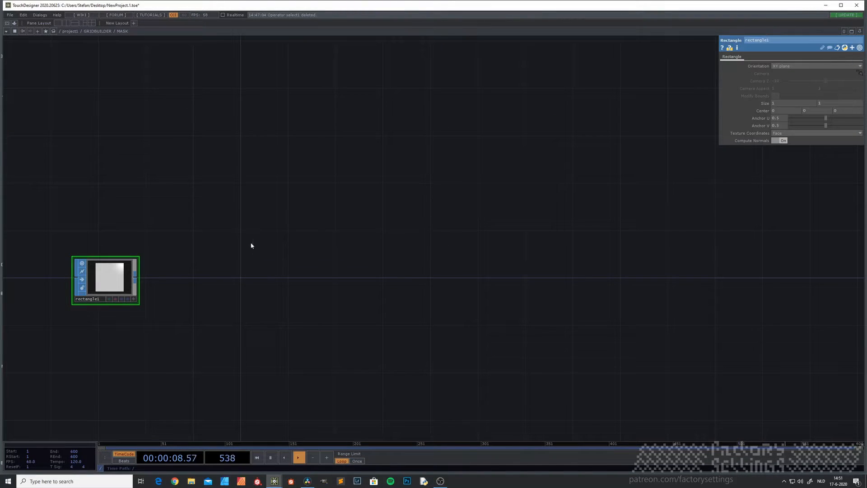
Step: Set rectangle1's Center to 0.5 in X and 0.5 in Y
left_click(782, 110)
type("0.5")
left_click(809, 111)
type("0.5")
key("Return")
Step: Home rectangle1's node viewer so the whole rectangle is framed
scroll(122, 287, "up", 5)
scroll(113, 286, "down", 3)
left_click_drag(245, 274, 385, 271)
left_click(255, 299)
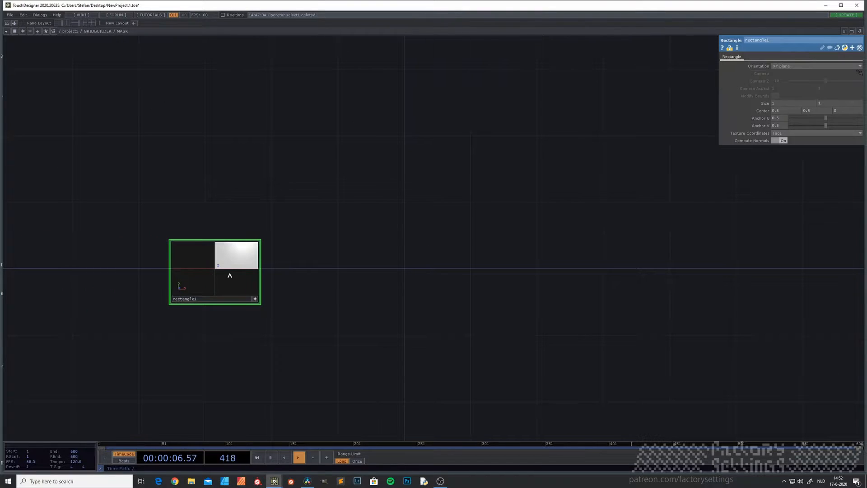
key("h")
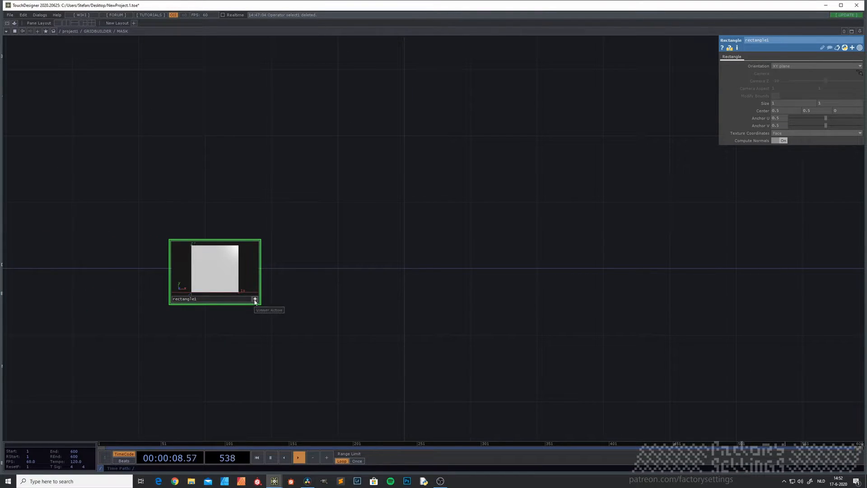
left_click(255, 299)
scroll(223, 275, "up", 4)
scroll(223, 275, "down", 2)
left_click_drag(353, 265, 298, 263)
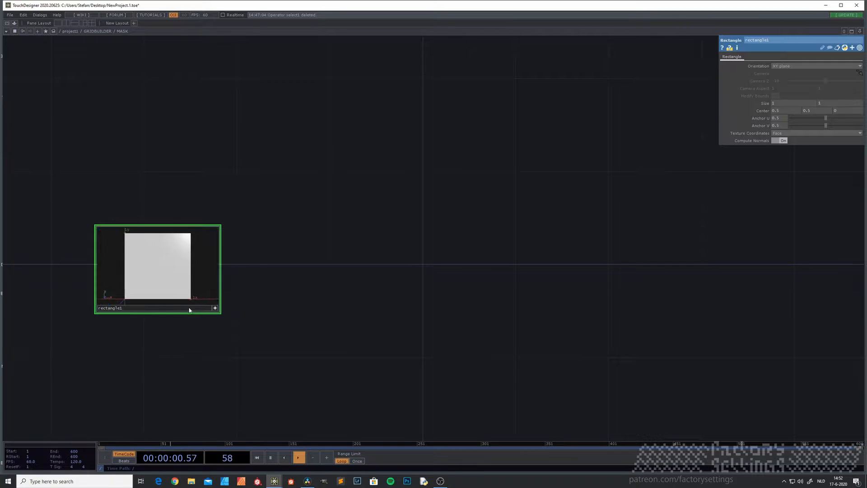
Step: Open the display options of rectangle1's viewer and turn on point numbers for all geometry
right_click(159, 268)
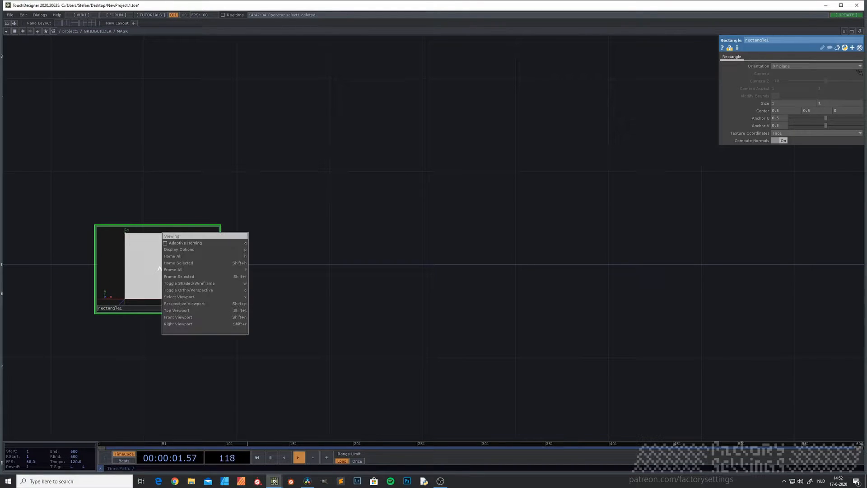
left_click(189, 251)
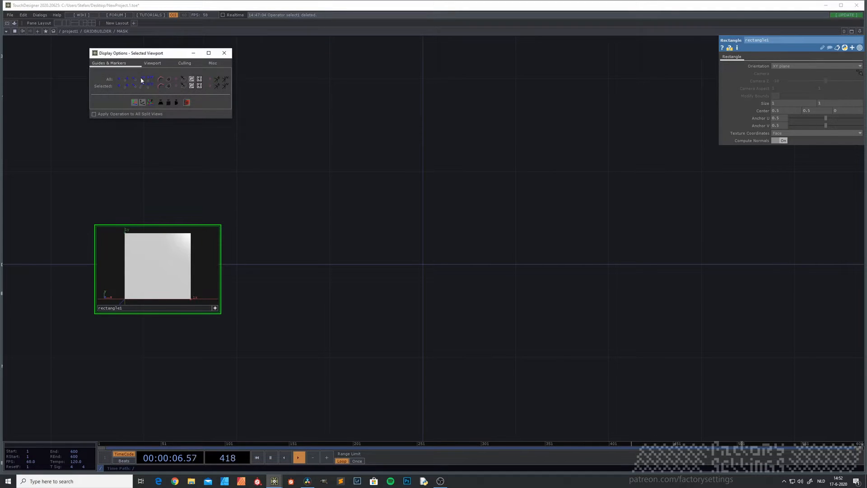
left_click(127, 80)
left_click(224, 53)
scroll(120, 238, "up", 3)
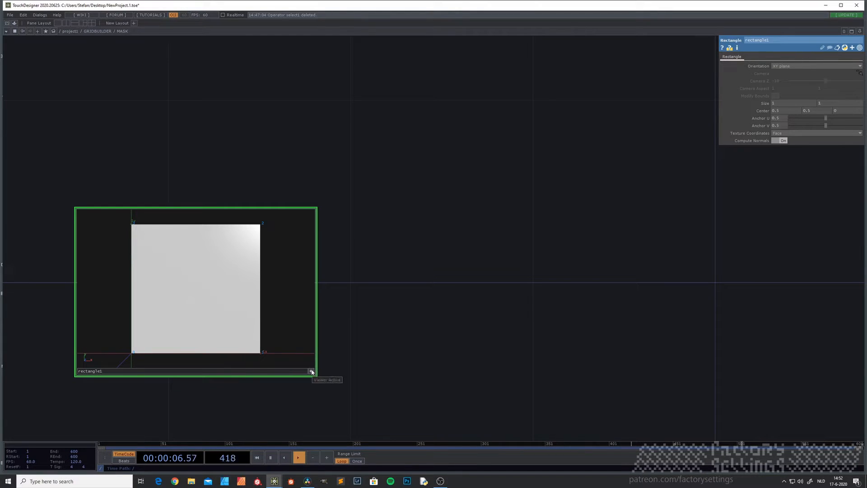
Step: Add a Group SOP after rectangle1, connected to its output
scroll(308, 351, "down", 3)
left_click_drag(308, 350, 191, 332)
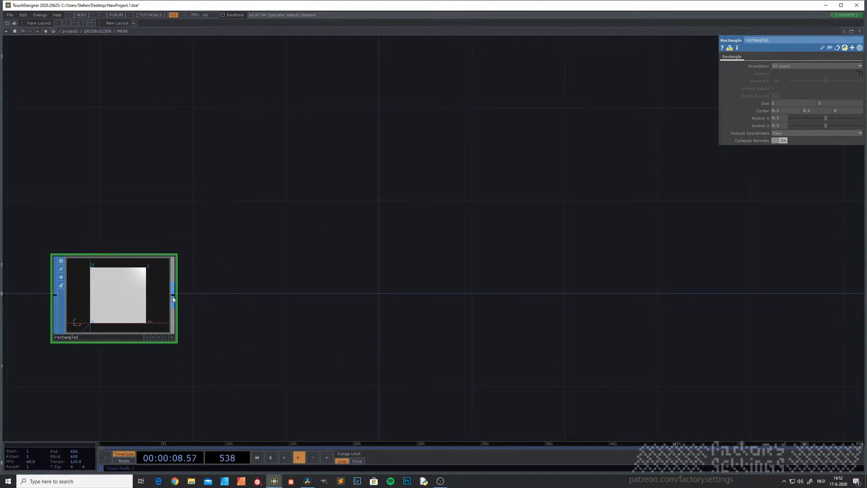
key("Tab")
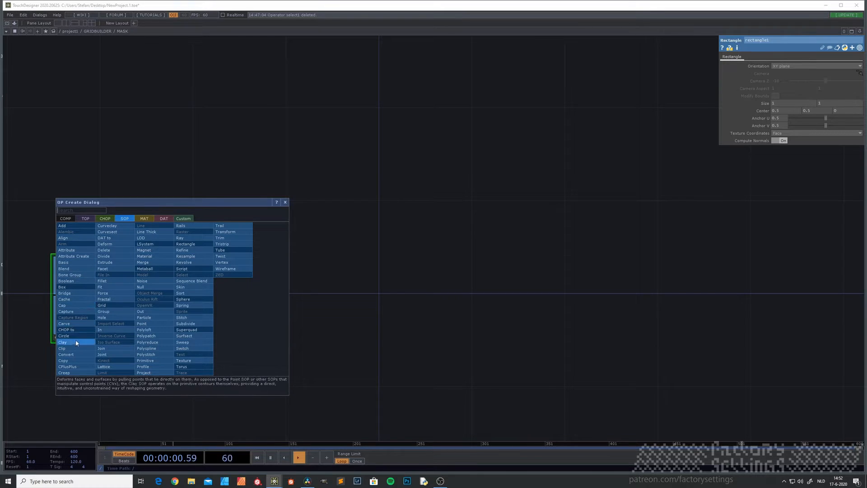
left_click(118, 309)
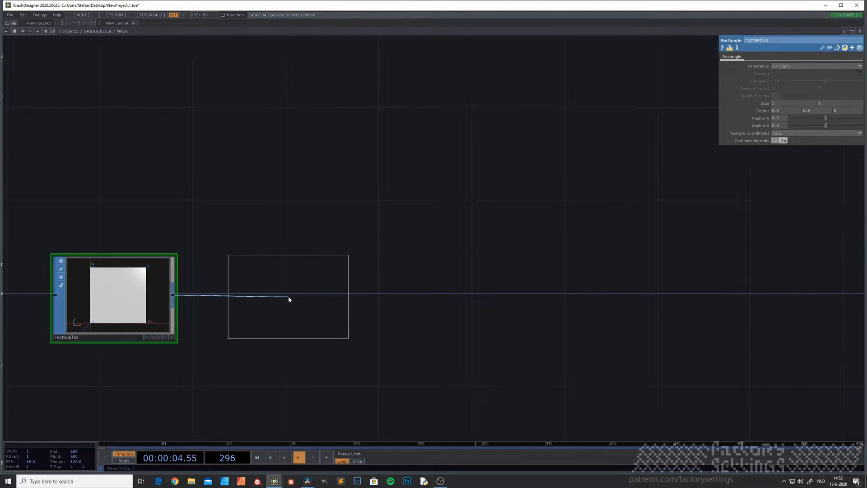
left_click(288, 296)
Step: Set group1's entity to Points and turn on grouping by number with the pattern 3
left_click(794, 73)
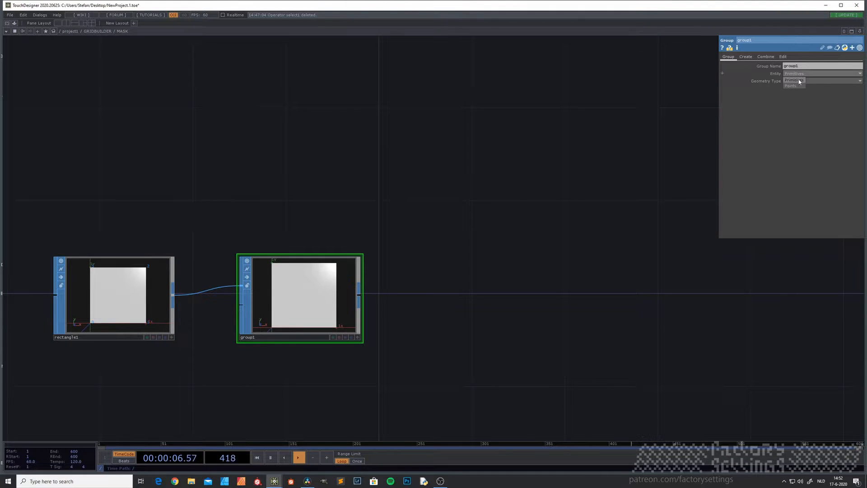
left_click(795, 86)
left_click(745, 57)
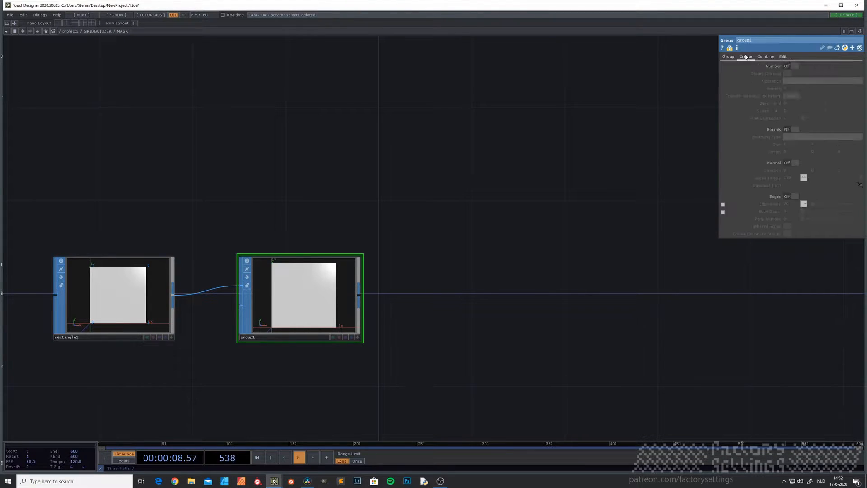
left_click(796, 67)
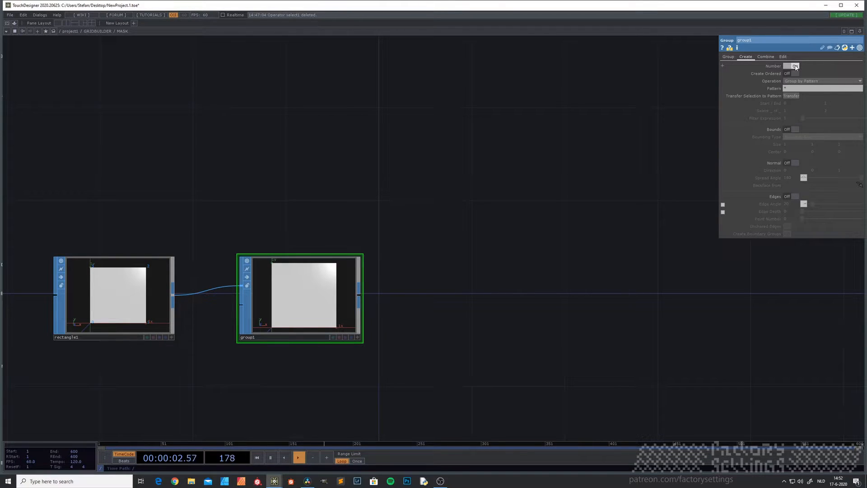
left_click(791, 89)
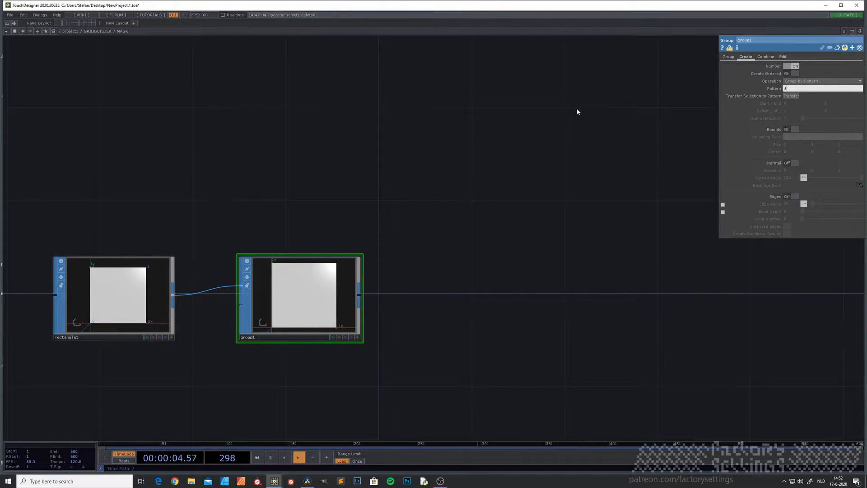
key("Return")
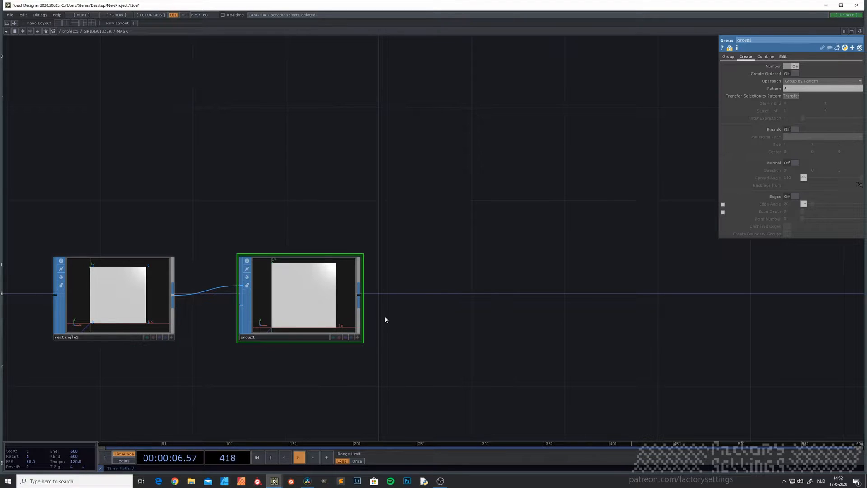
Step: Add a Delete SOP after group1, choose group1 as its group and set its entity to Points
left_click(359, 292)
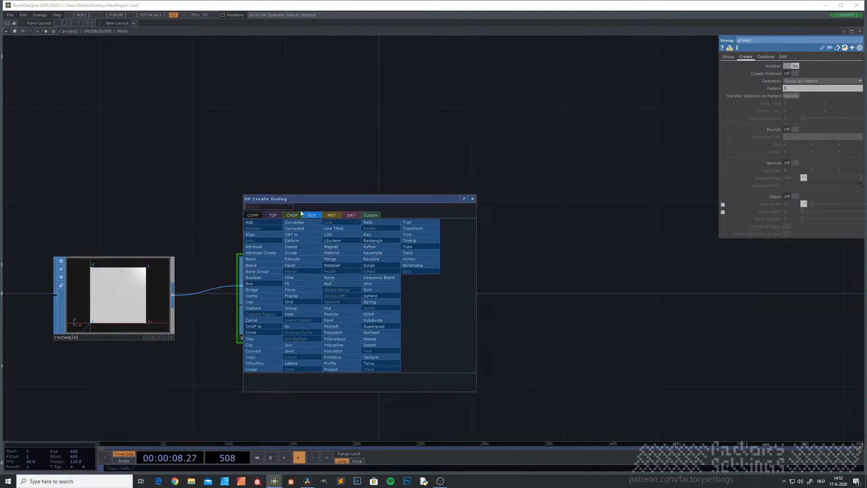
left_click(302, 247)
left_click(476, 301)
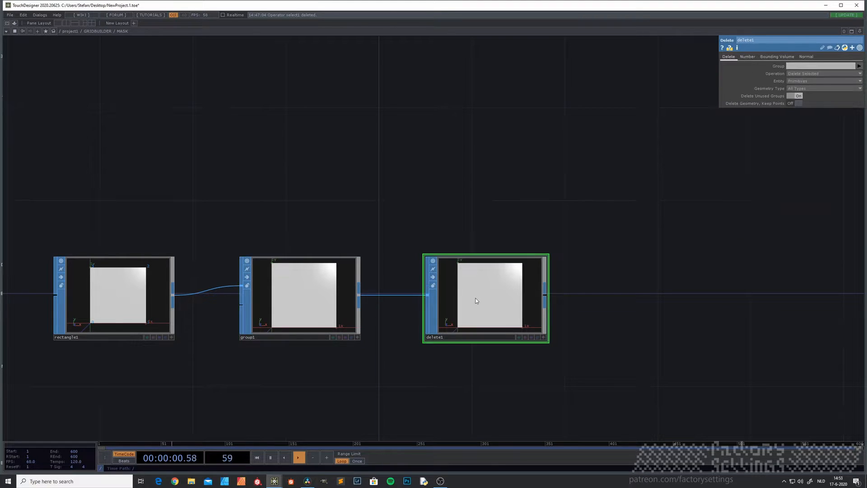
scroll(476, 300, "down", 3)
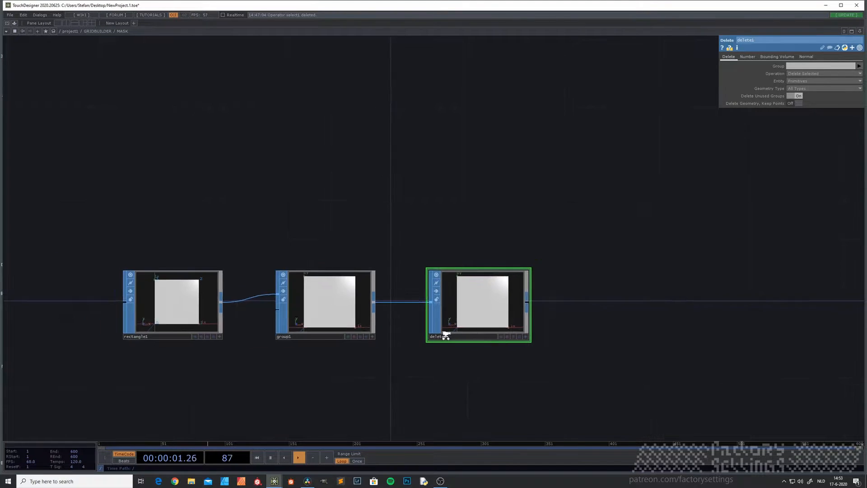
left_click(859, 67)
left_click(857, 73)
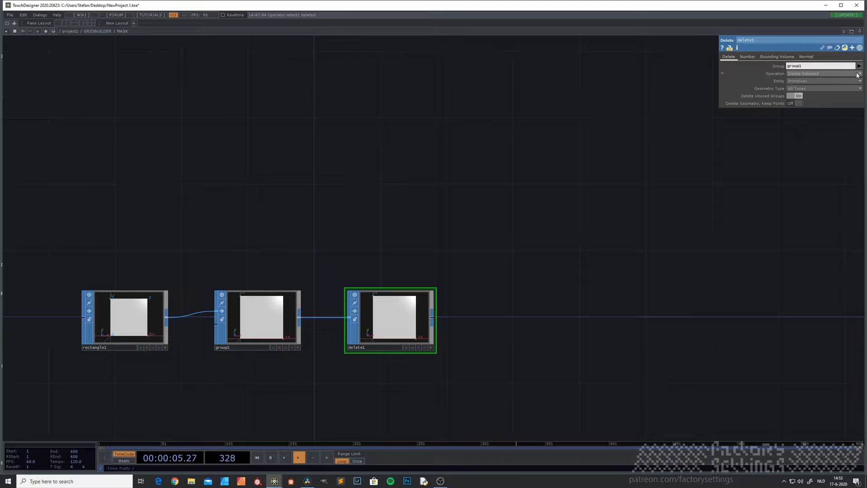
left_click(816, 80)
left_click(798, 88)
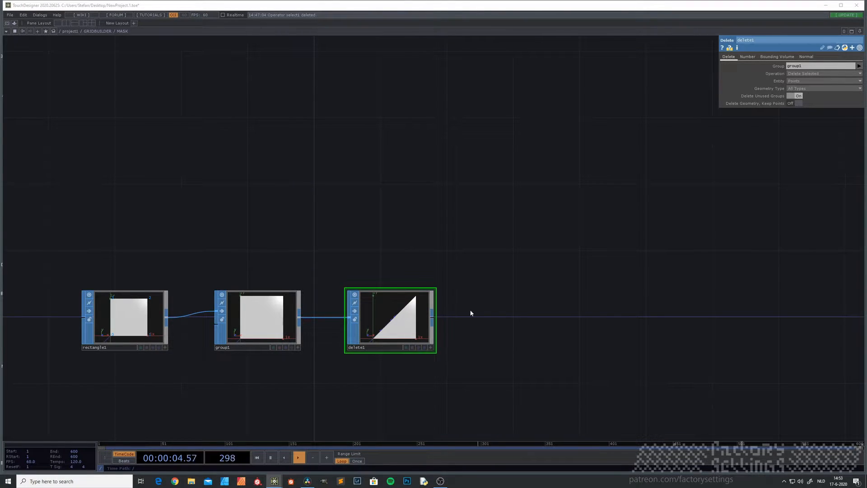
Step: Add a Null SOP after delete1
right_click(431, 317)
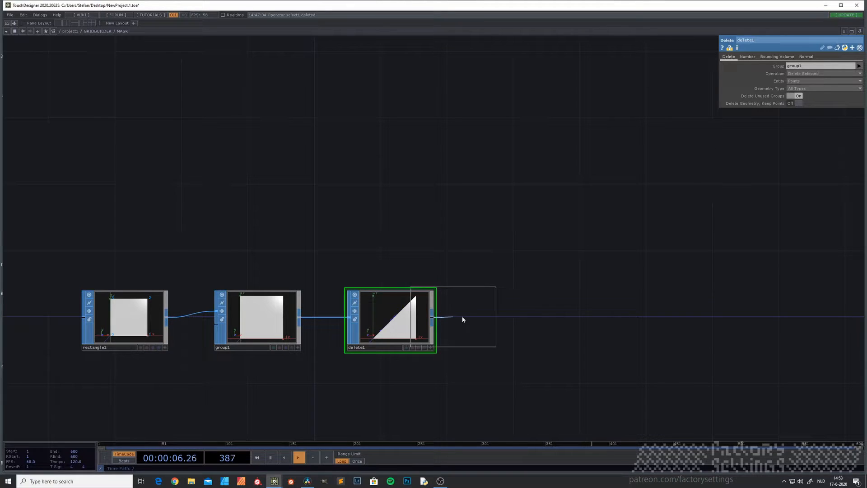
left_click(526, 319)
left_click_drag(505, 374, 354, 394)
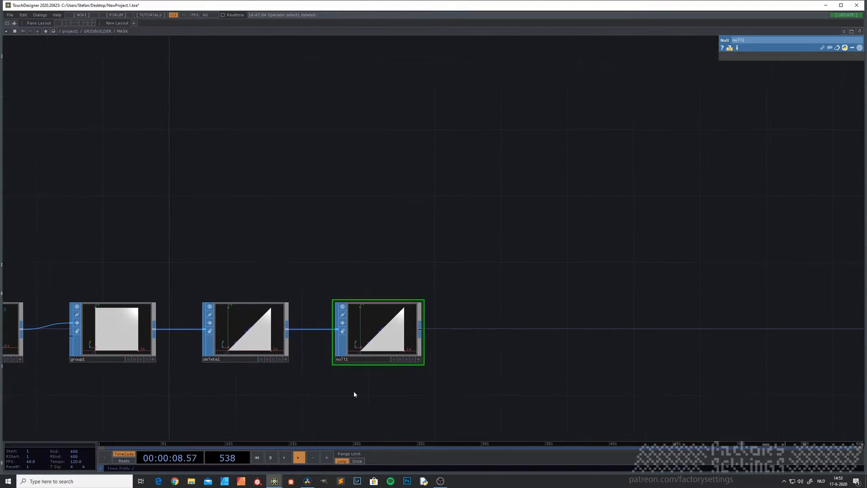
Step: Add a Geometry COMP fed by null1's output
left_click_drag(293, 371, 186, 356)
scroll(406, 284, "down", 3)
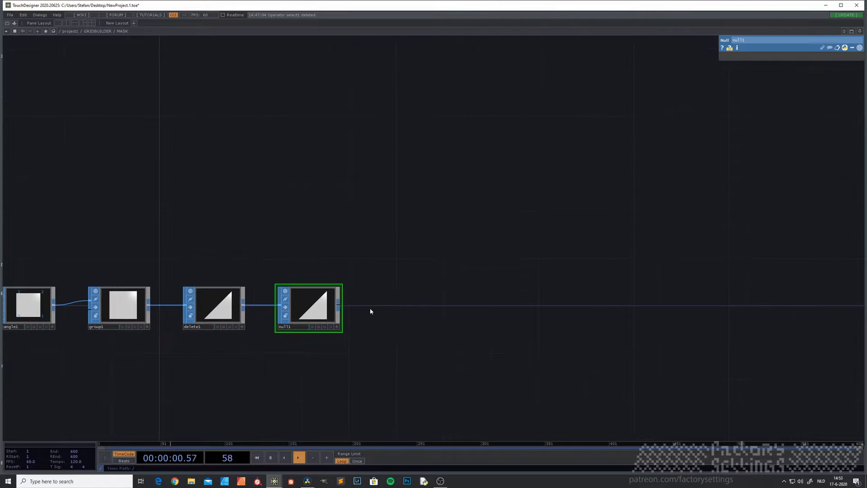
right_click(340, 309)
type("ge")
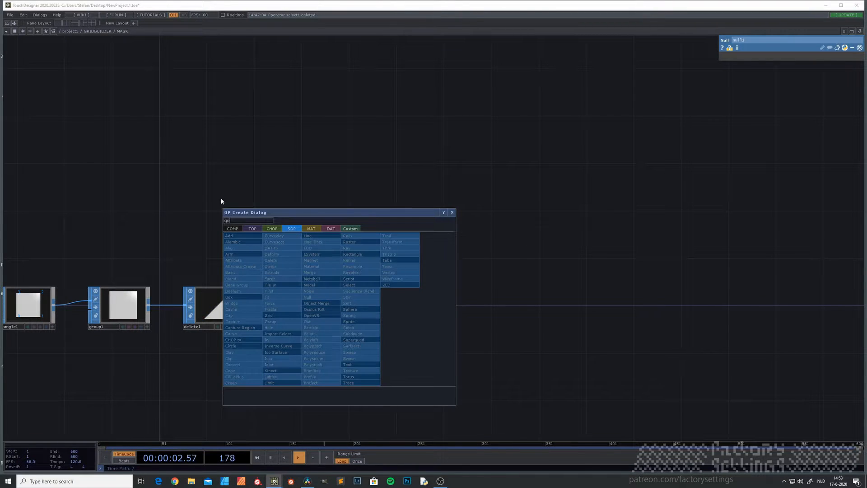
left_click(235, 228)
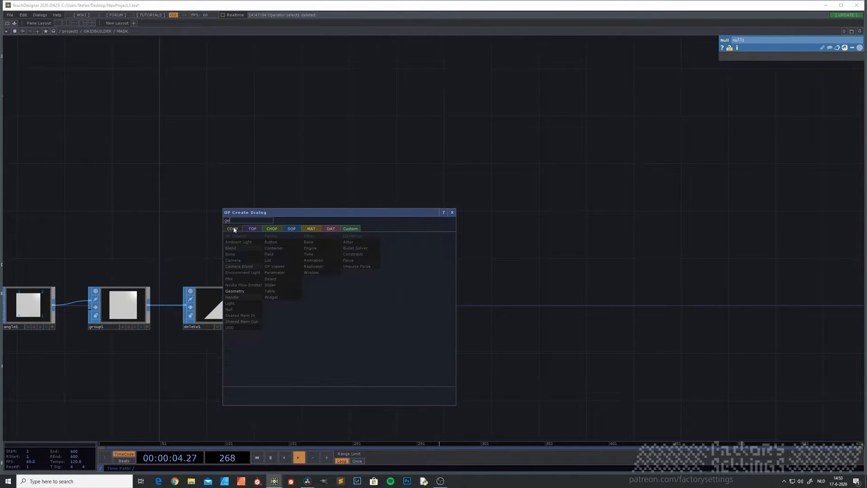
left_click(244, 292)
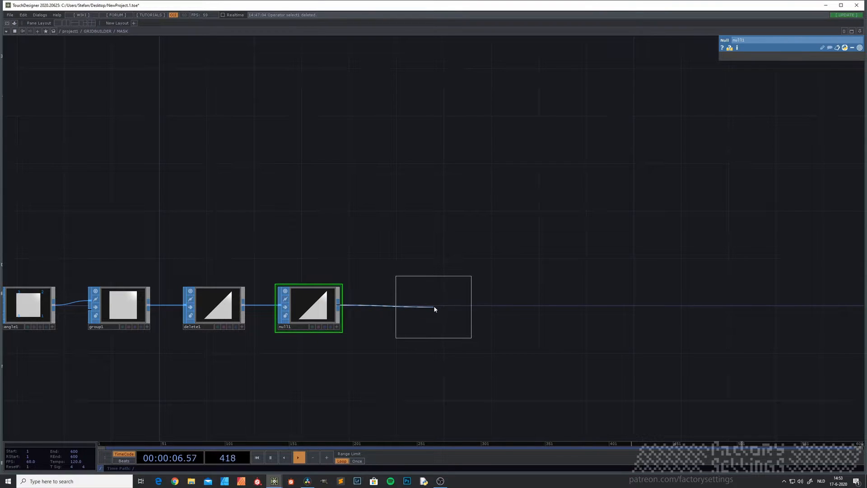
left_click(434, 308)
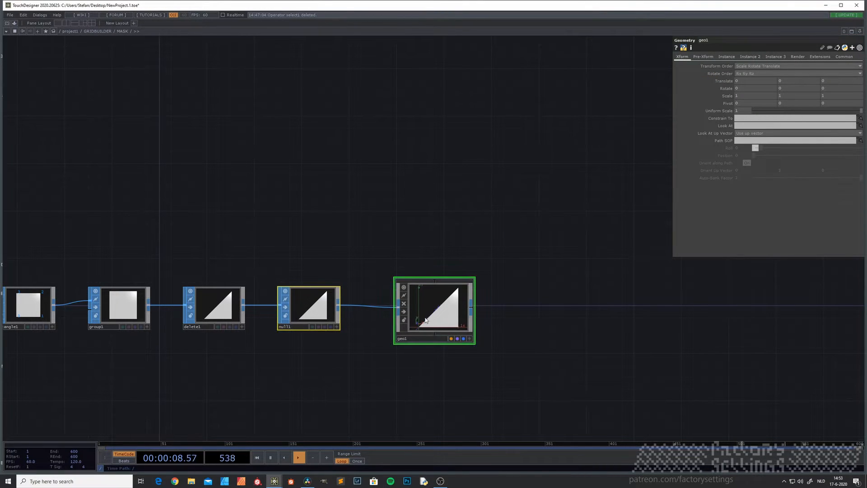
Step: Add a Camera COMP below geo1
scroll(459, 332, "up", 3)
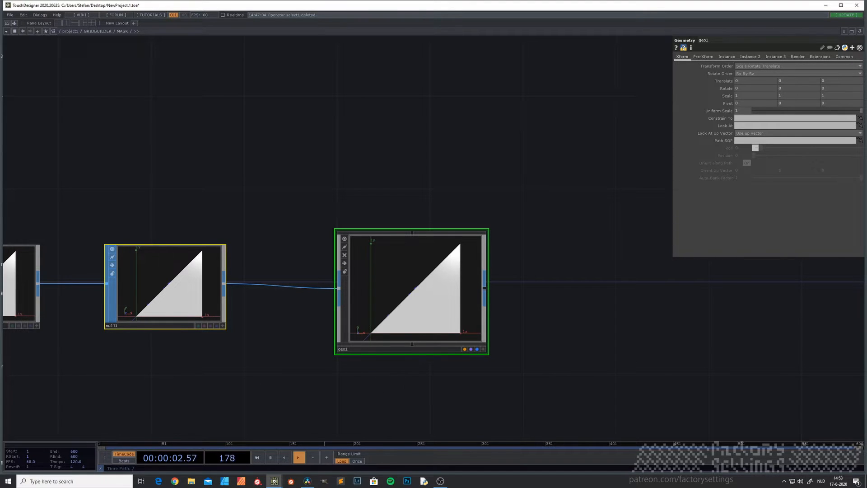
scroll(355, 373, "down", 2)
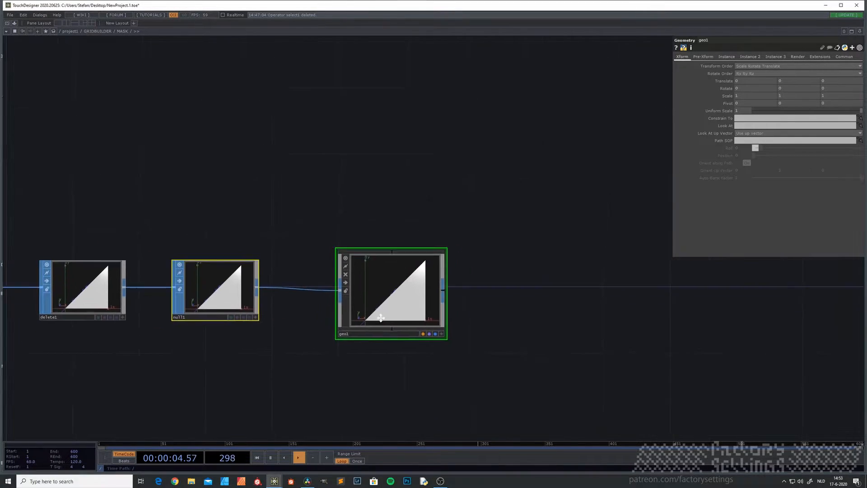
double_click(373, 319)
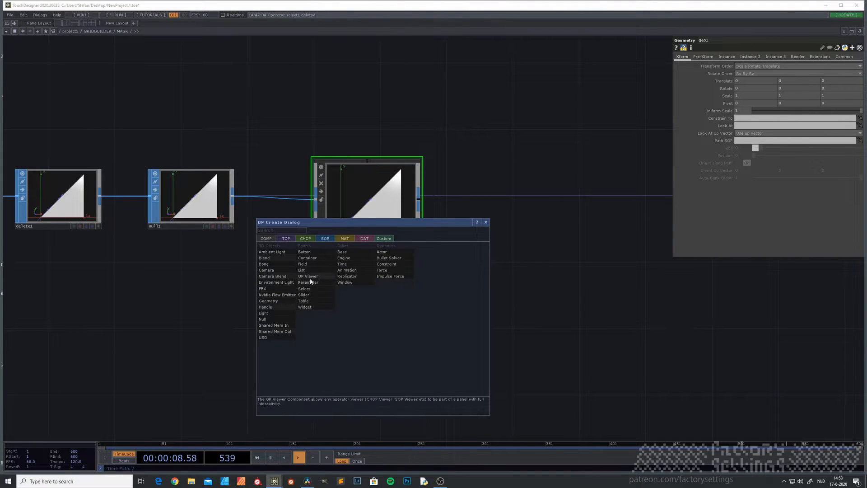
left_click(283, 272)
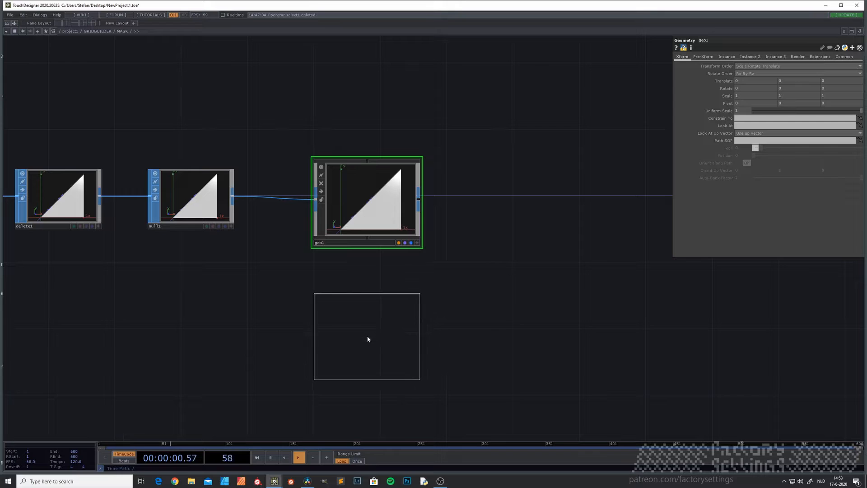
left_click(365, 336)
Step: Add a Render TOP beside geo1 to render the geometry through cam1
double_click(383, 258)
type("re")
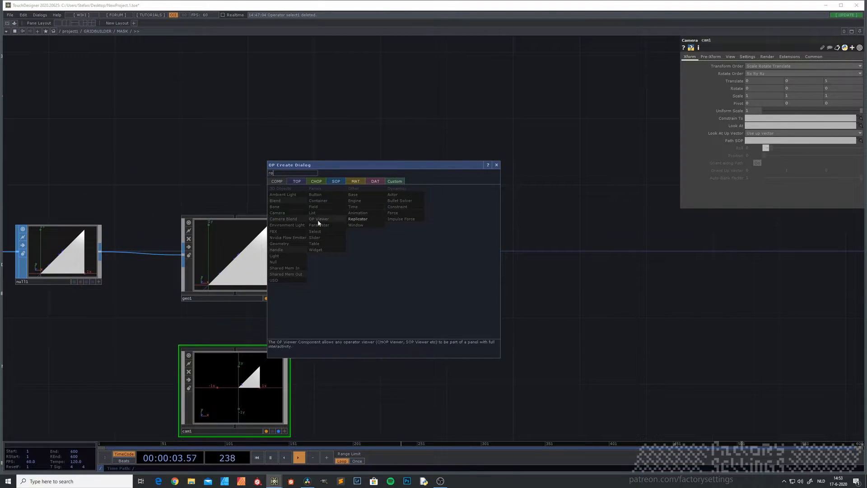
left_click(296, 181)
left_click(403, 217)
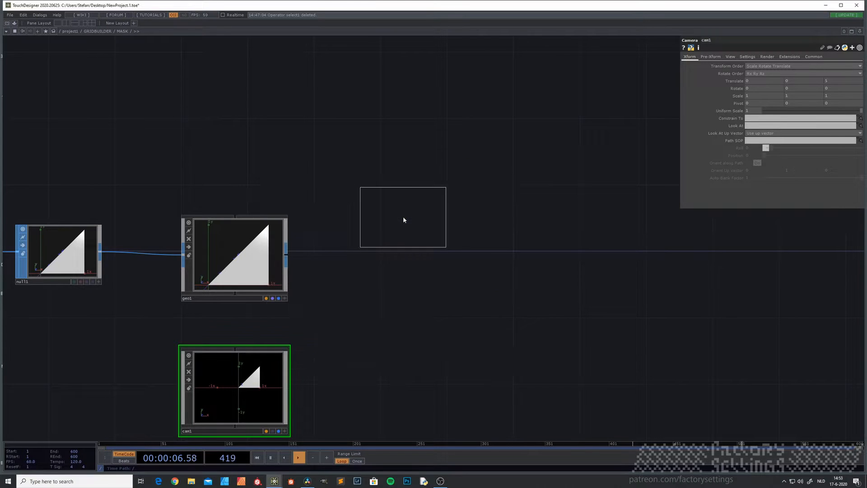
left_click(391, 256)
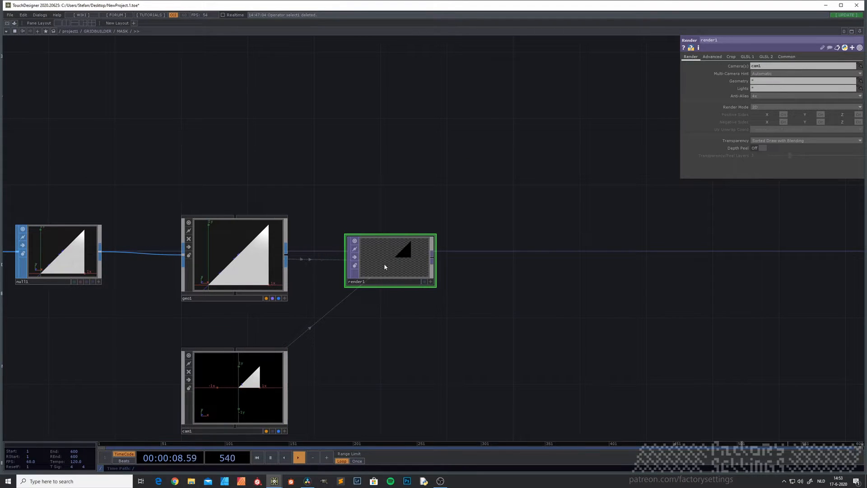
Step: Add a Constant MAT above geo1 and assign it as geo1's material
left_click_drag(278, 131, 309, 174)
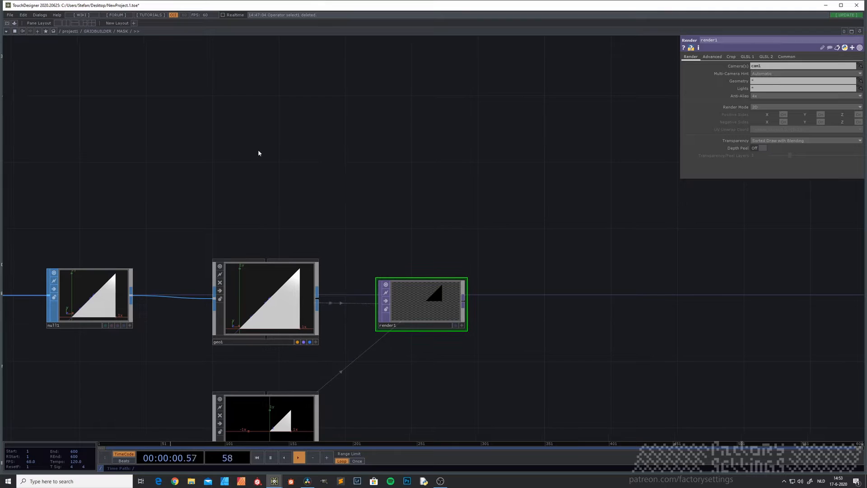
key("Tab")
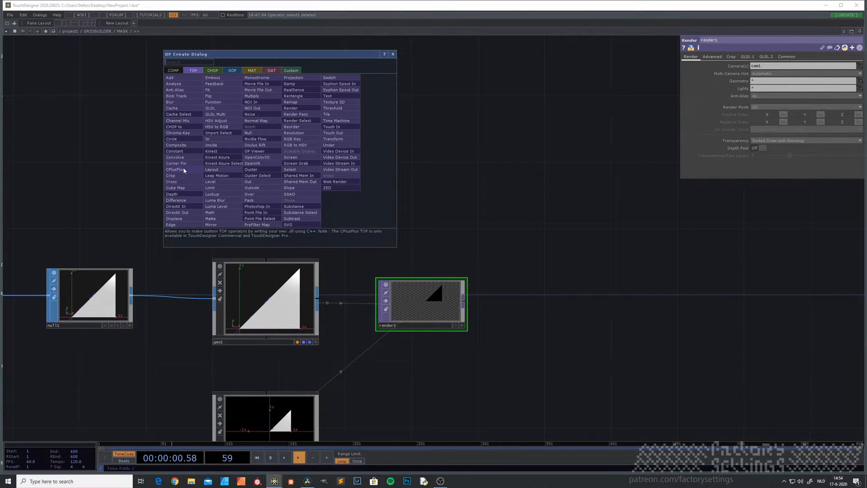
left_click(254, 72)
left_click(194, 77)
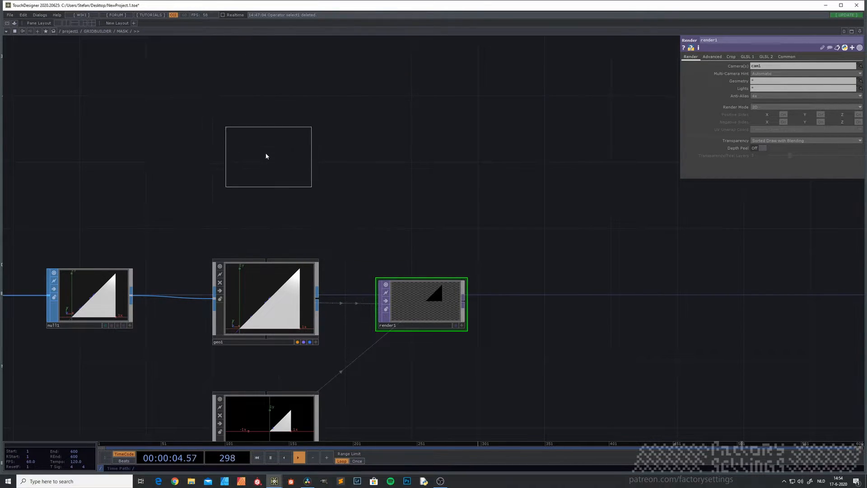
left_click(266, 148)
left_click_drag(282, 149, 273, 276)
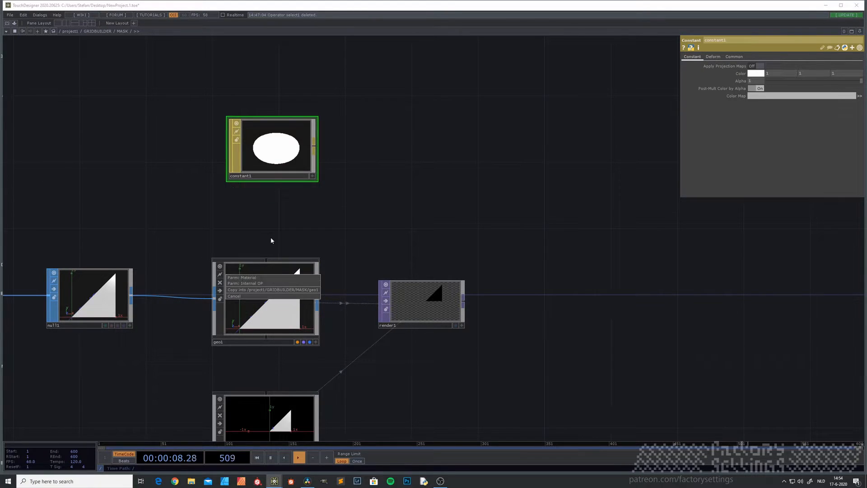
left_click(261, 277)
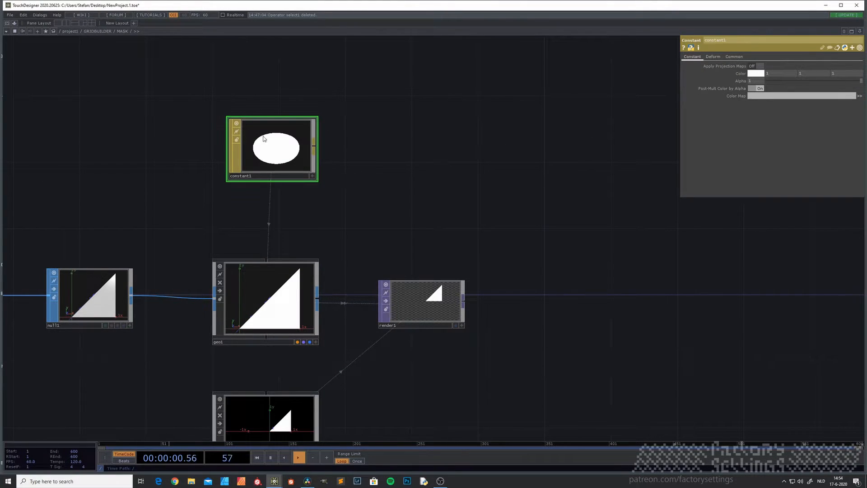
Step: Set the resolution of render1 to 4 by 4 pixels
left_click_drag(433, 142, 294, 137)
scroll(347, 188, "down", 1)
scroll(346, 189, "down", 2)
left_click_drag(338, 192, 378, 277)
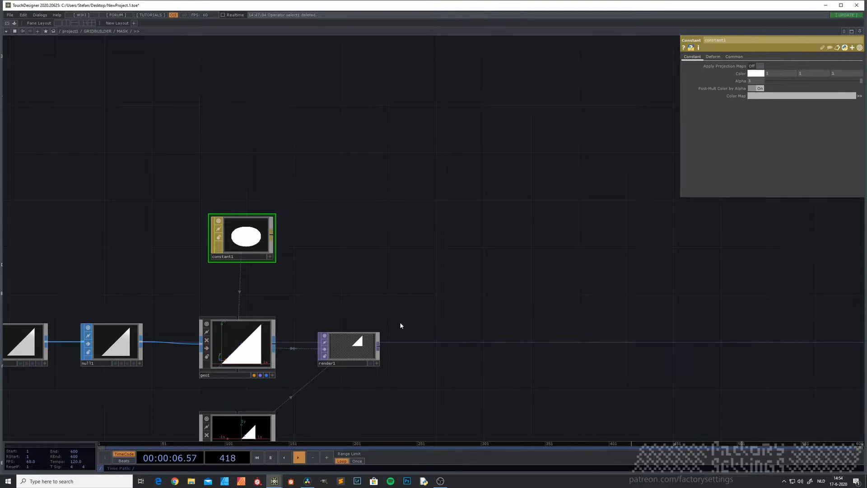
left_click_drag(400, 325, 352, 287)
left_click(337, 291)
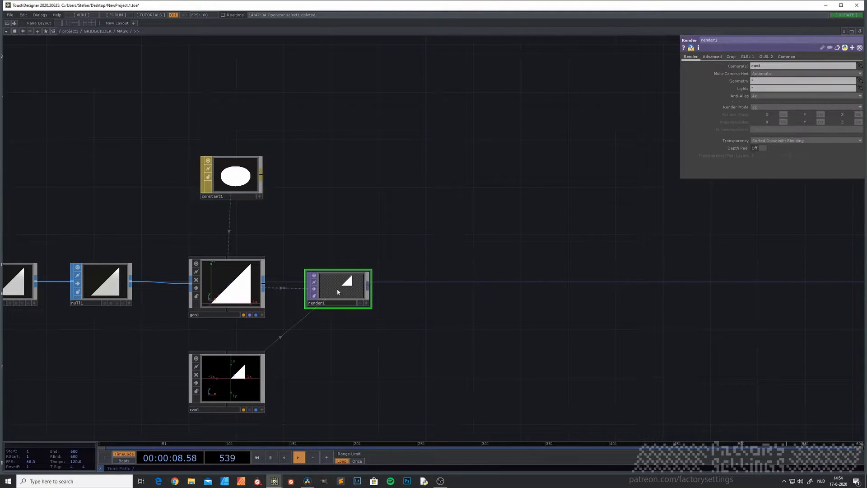
scroll(336, 289, "up", 2)
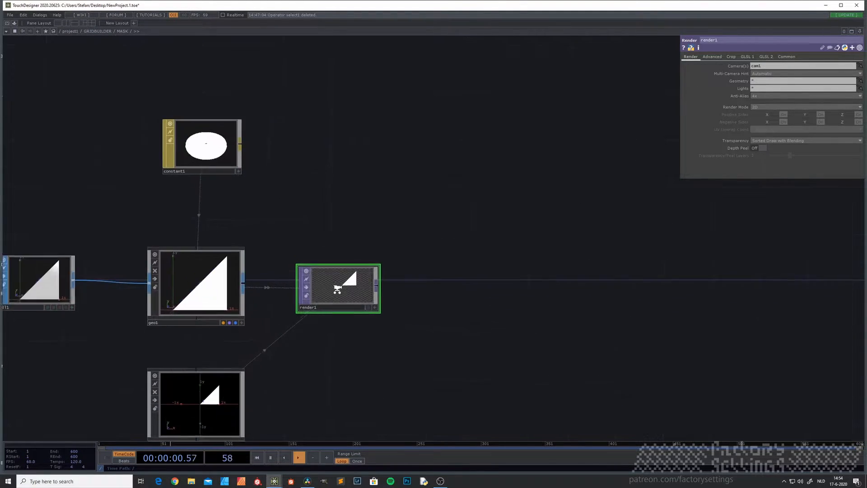
left_click(788, 58)
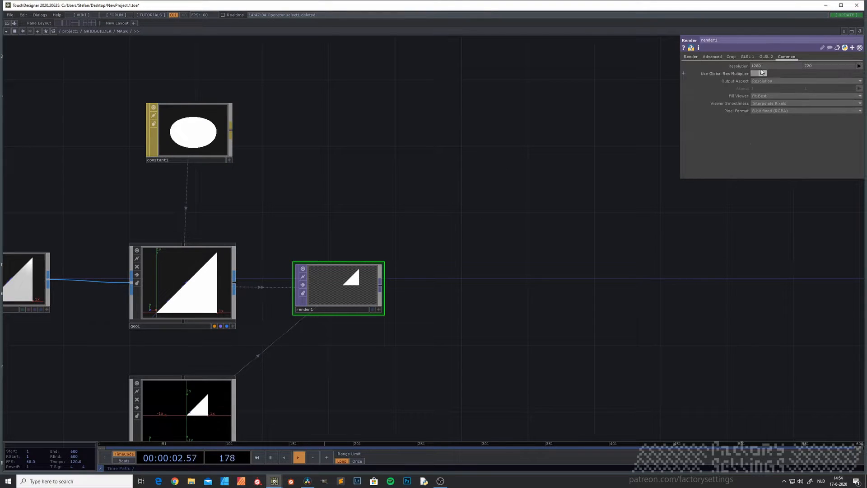
type("4")
left_click_drag(815, 66, 682, 78)
type("4")
key("Return")
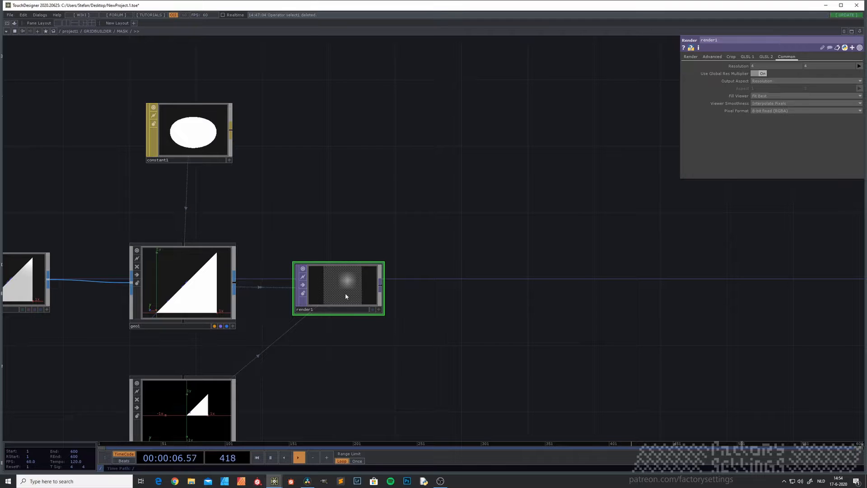
Step: Move render1 slightly farther from geo1 and set its viewer smoothness to Nearest Pixel
left_click_drag(343, 288, 376, 289)
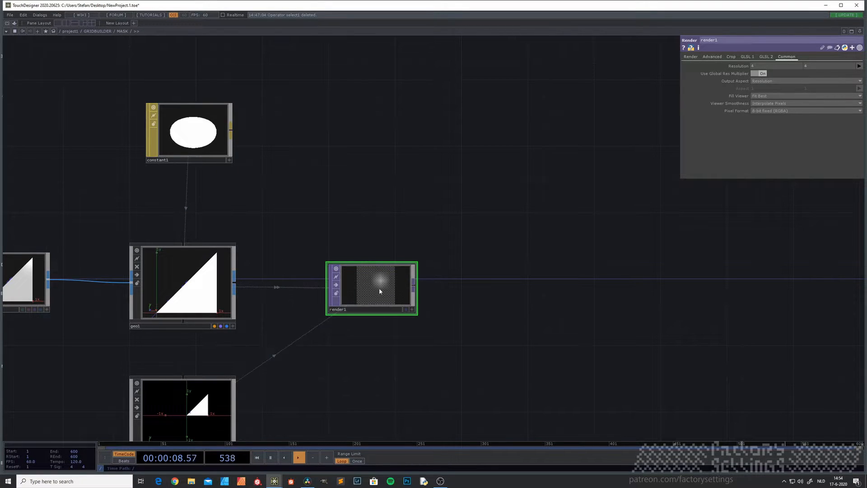
left_click(776, 104)
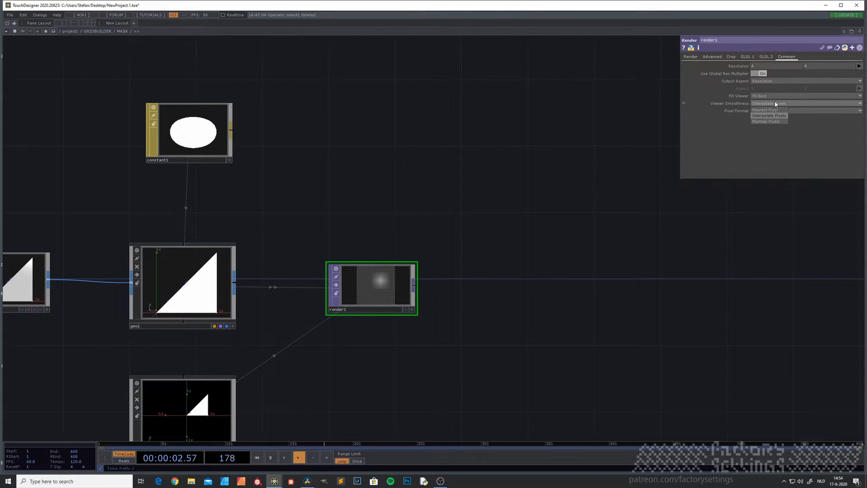
left_click(767, 110)
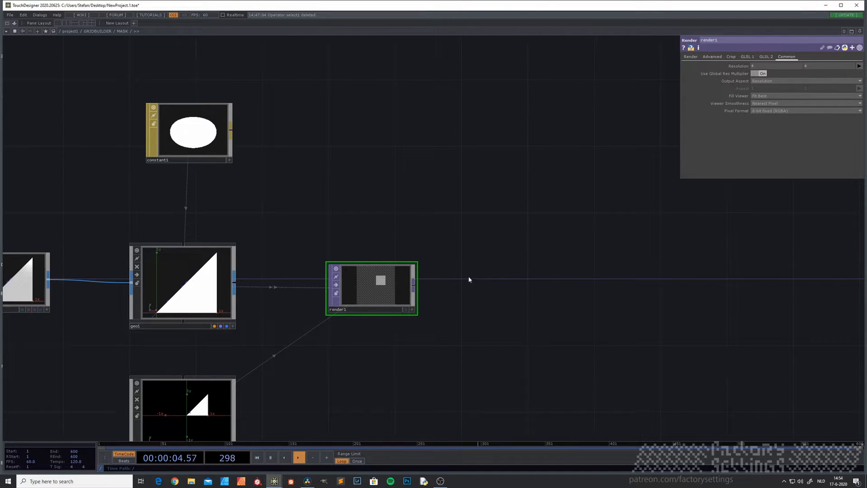
scroll(366, 292, "up", 5)
scroll(393, 275, "down", 5)
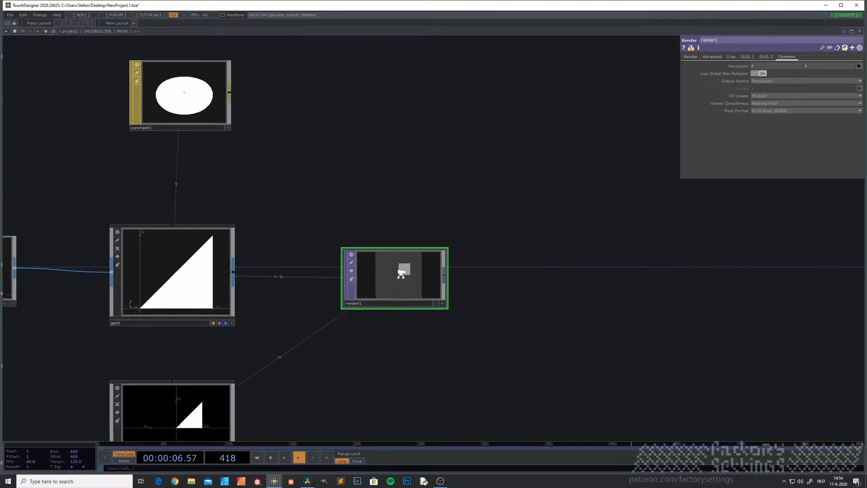
scroll(393, 316, "down", 3)
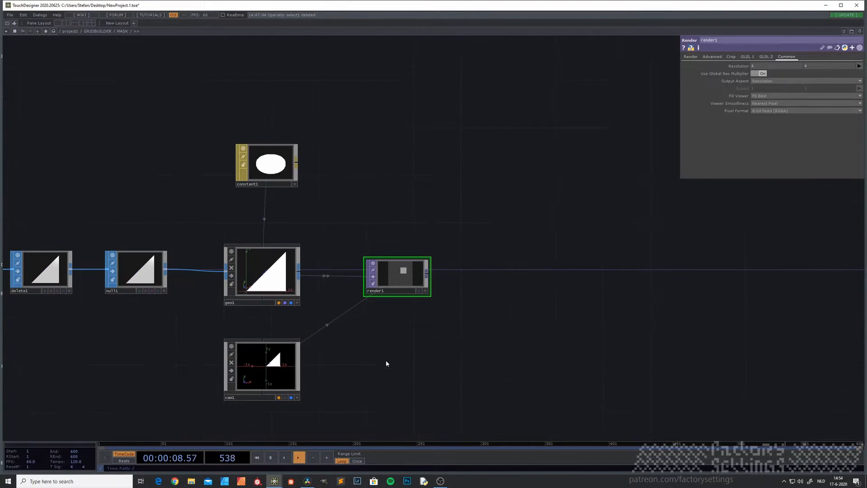
Step: Look through the transform, pre-transform, settings and render parameters of cam1
scroll(382, 325, "up", 6)
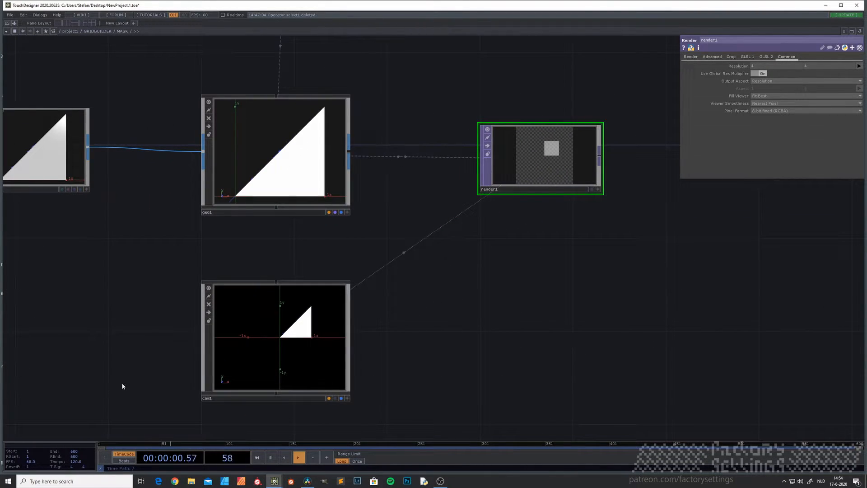
left_click(306, 354)
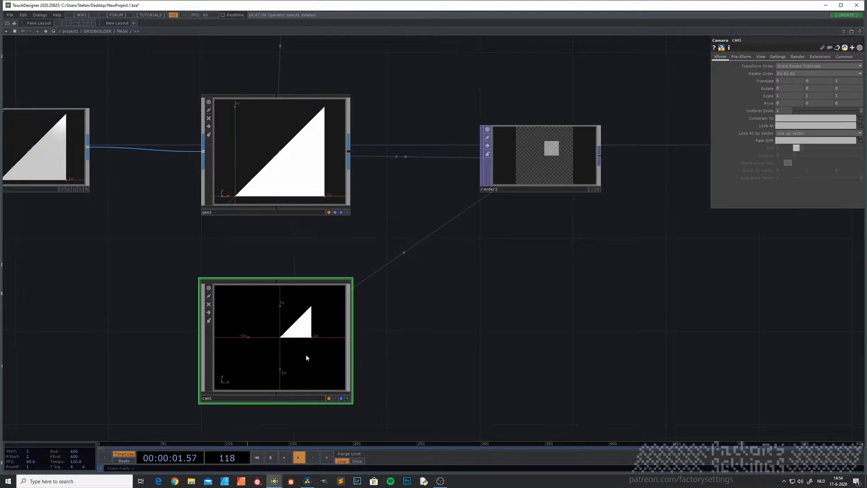
left_click(777, 57)
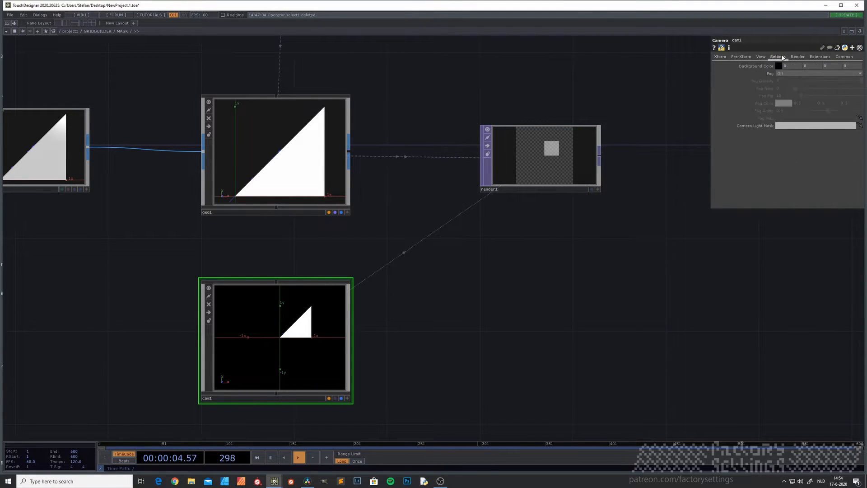
left_click(800, 57)
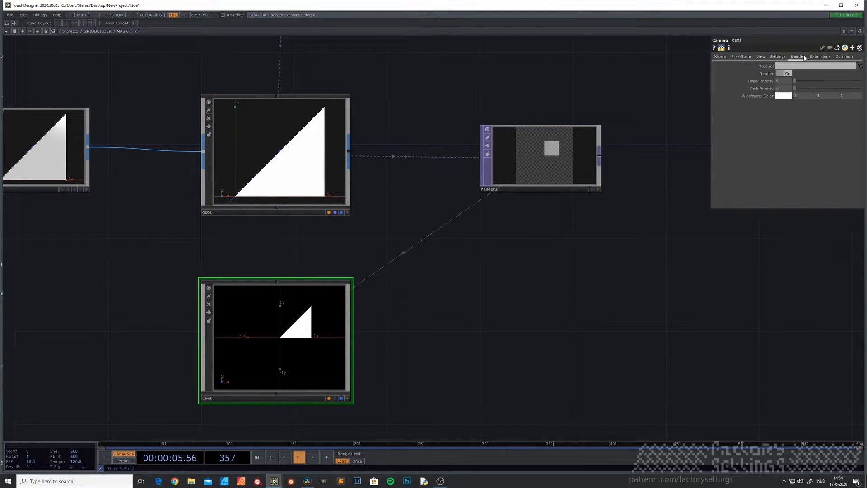
left_click(742, 57)
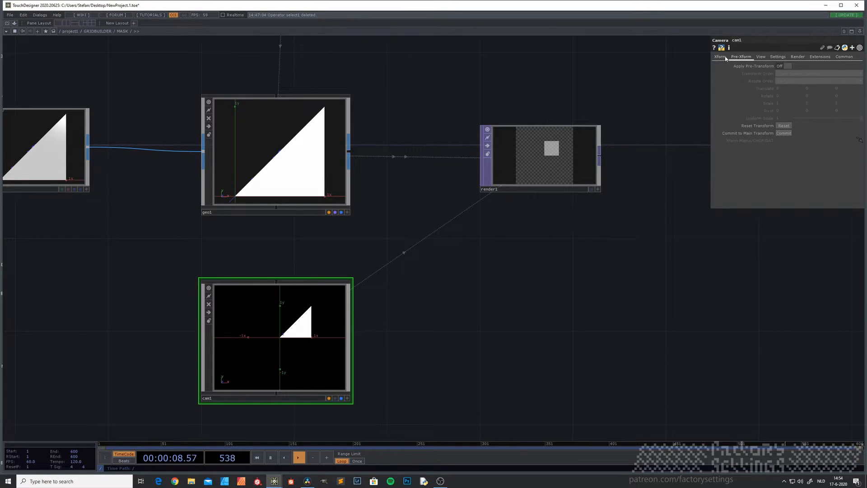
left_click(722, 58)
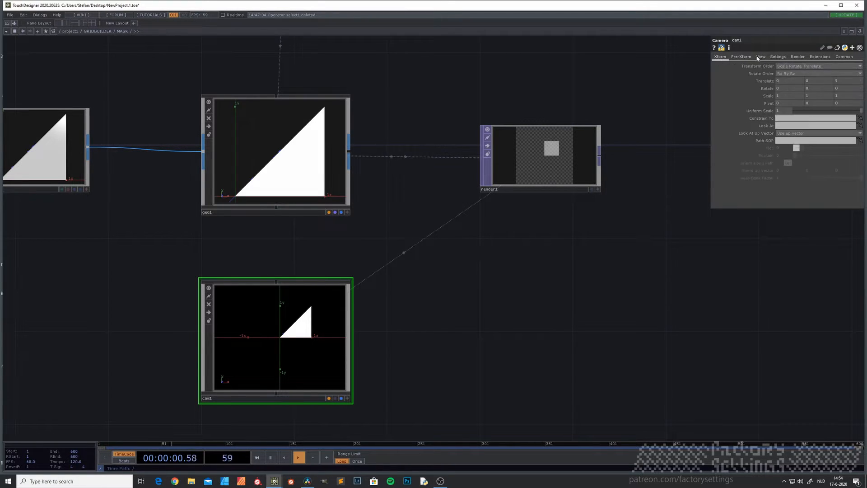
left_click(797, 56)
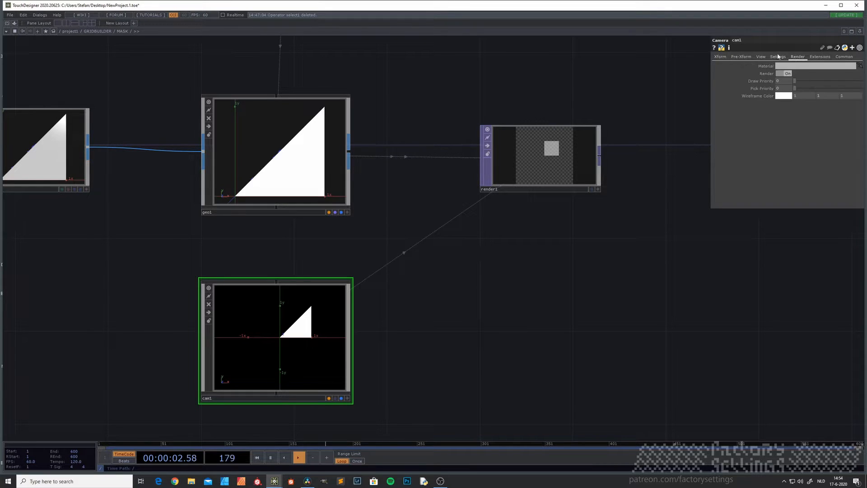
Step: Set the cam1 camera's projection to Orthographic with an ortho width of 1
left_click(761, 57)
left_click(795, 67)
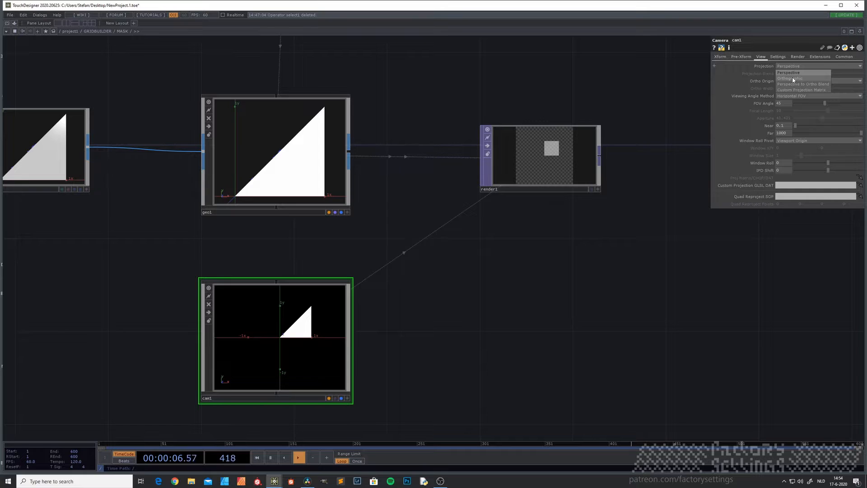
left_click(794, 79)
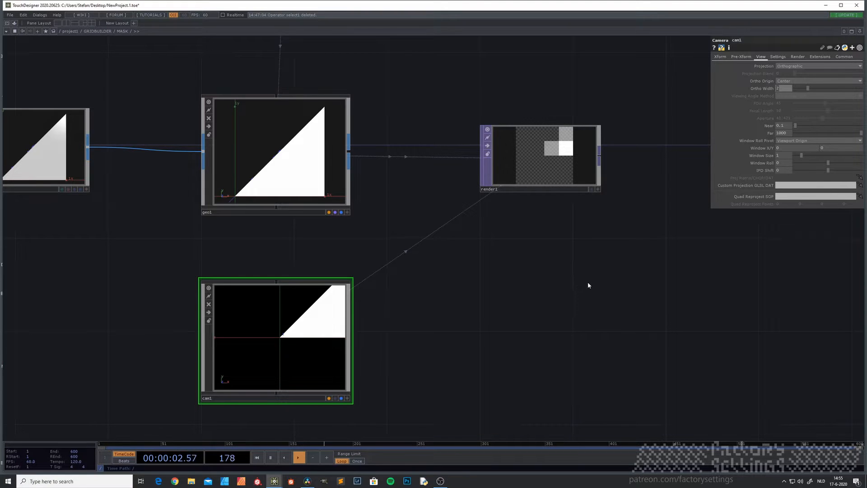
key("Return")
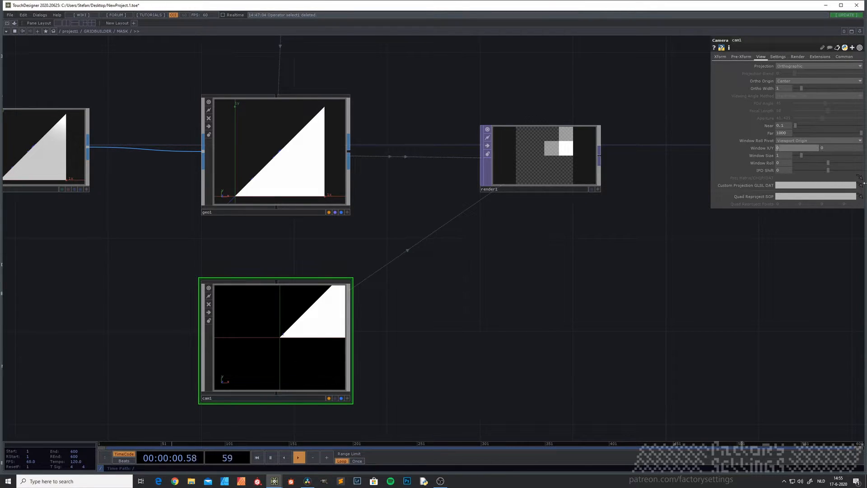
Step: Set the cam1 camera's Window X/Y offset to 0.5 and 0.5
left_click(832, 147)
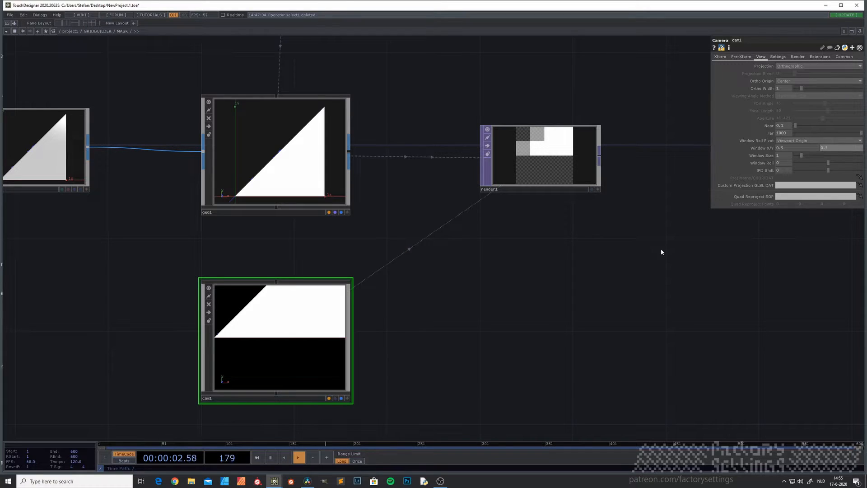
type("0.5")
key("Return")
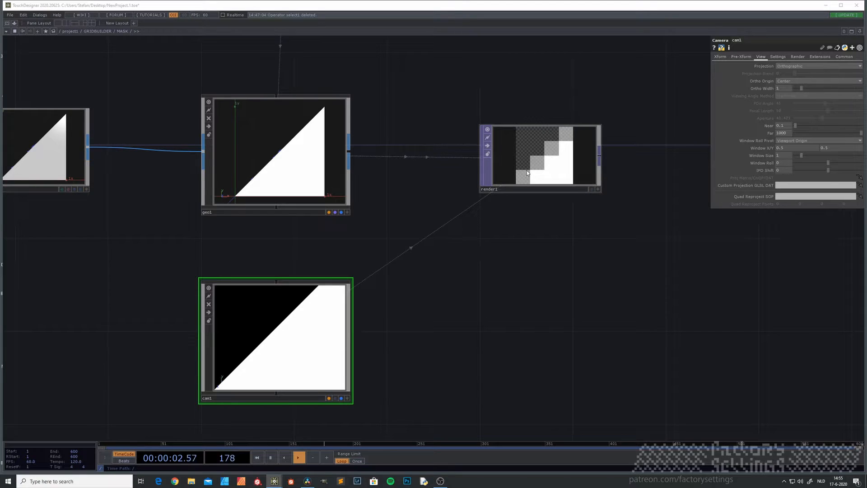
scroll(560, 147, "up", 3)
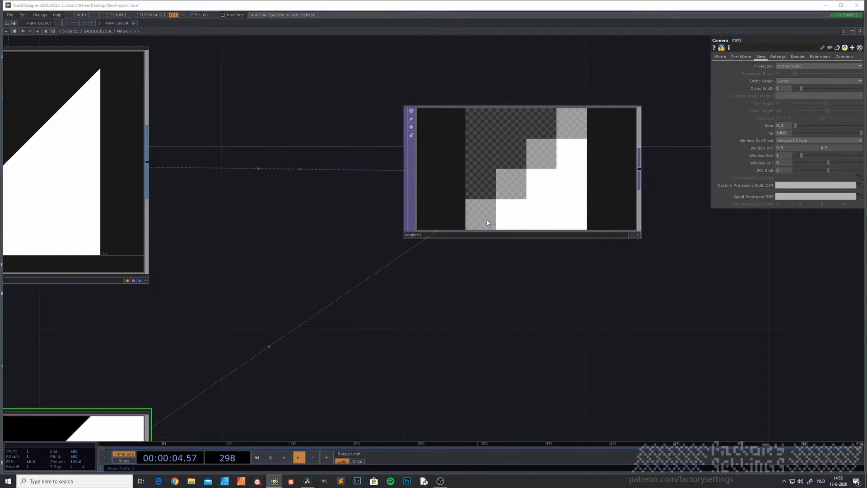
scroll(538, 185, "down", 3)
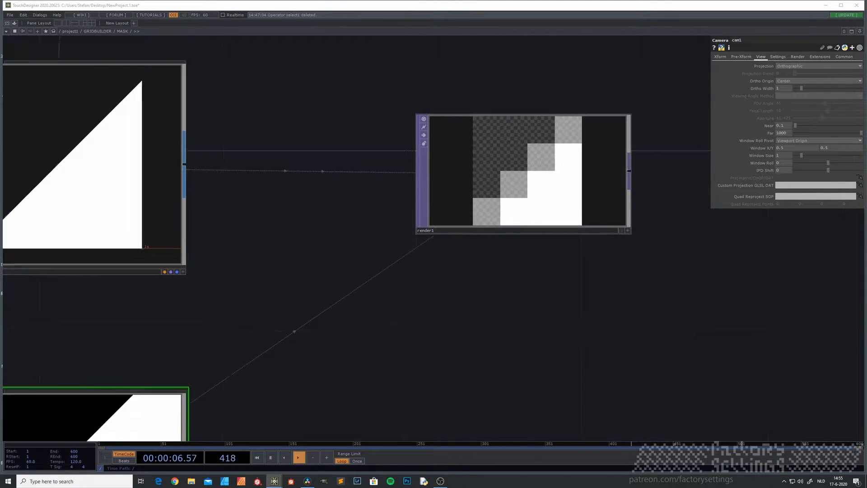
Step: Switch off anti-aliasing on render1 by choosing the 1x (Off) option
left_click_drag(316, 228, 392, 267)
scroll(447, 265, "down", 4)
left_click_drag(446, 265, 406, 266)
scroll(406, 265, "down", 1)
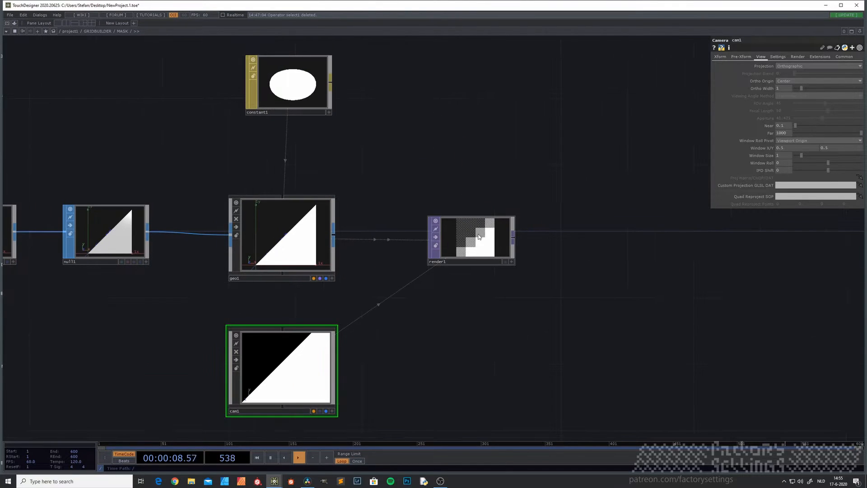
left_click(474, 239)
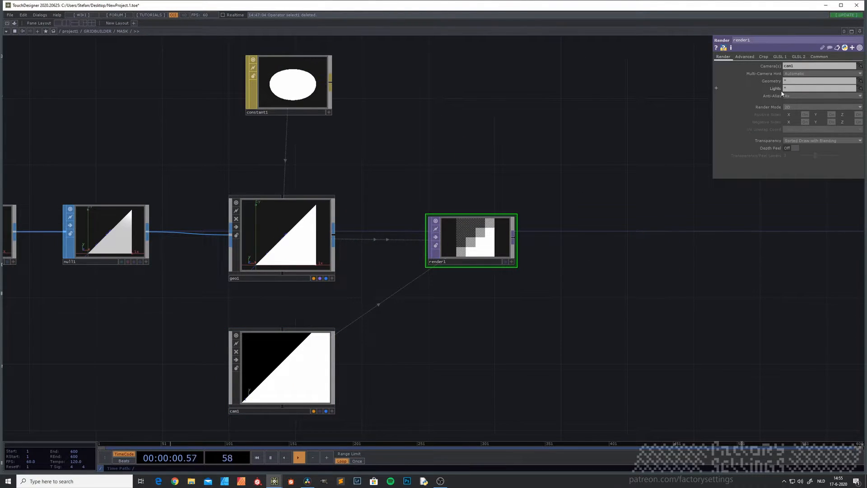
left_click(798, 96)
left_click(797, 103)
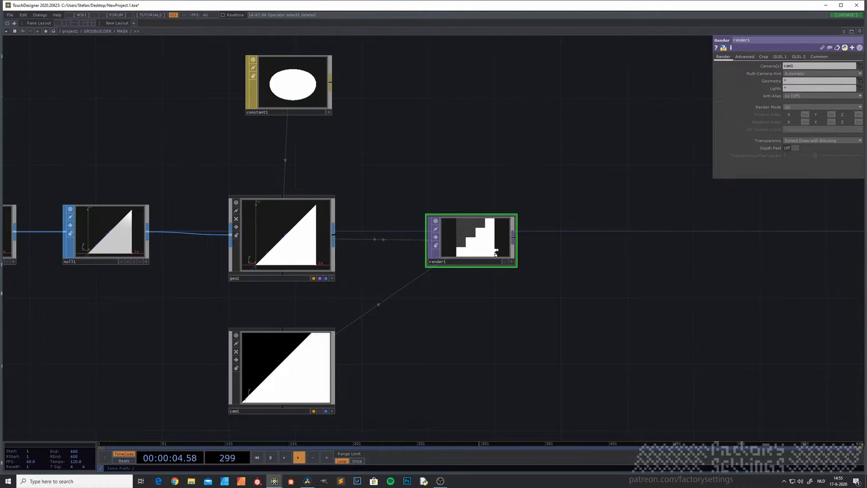
Step: Examine the stair-step edge of the mask in render1's output and its place in the network
scroll(494, 255, "up", 3)
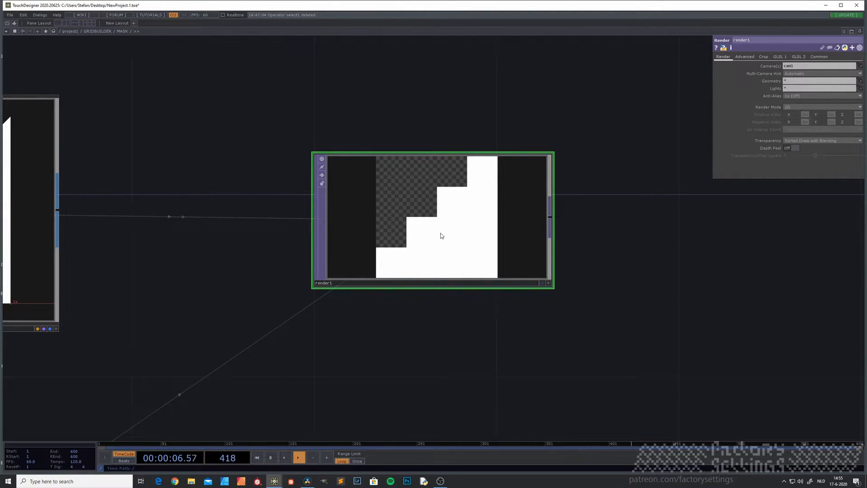
scroll(441, 235, "down", 3)
scroll(441, 236, "down", 3)
left_click_drag(453, 195, 516, 226)
scroll(504, 263, "up", 3)
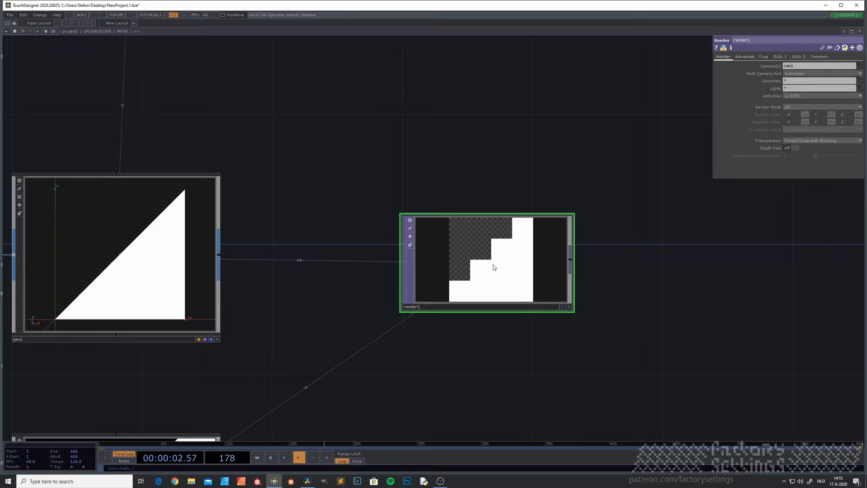
scroll(494, 267, "down", 3)
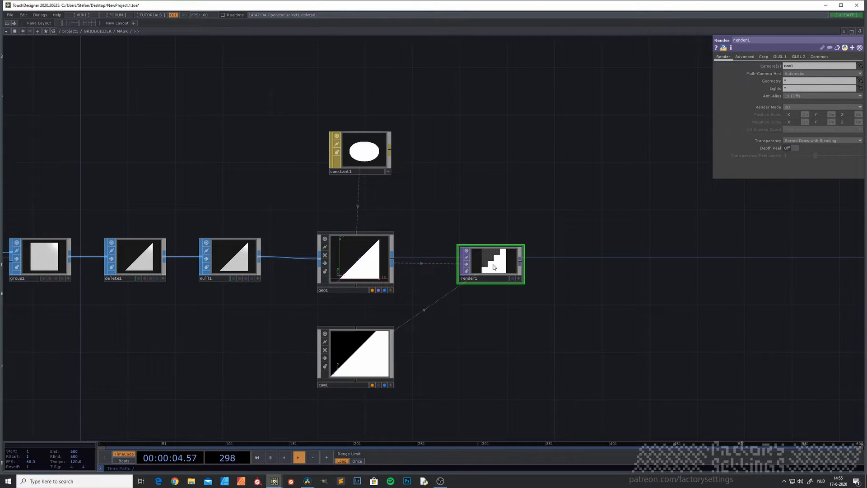
scroll(494, 267, "down", 2)
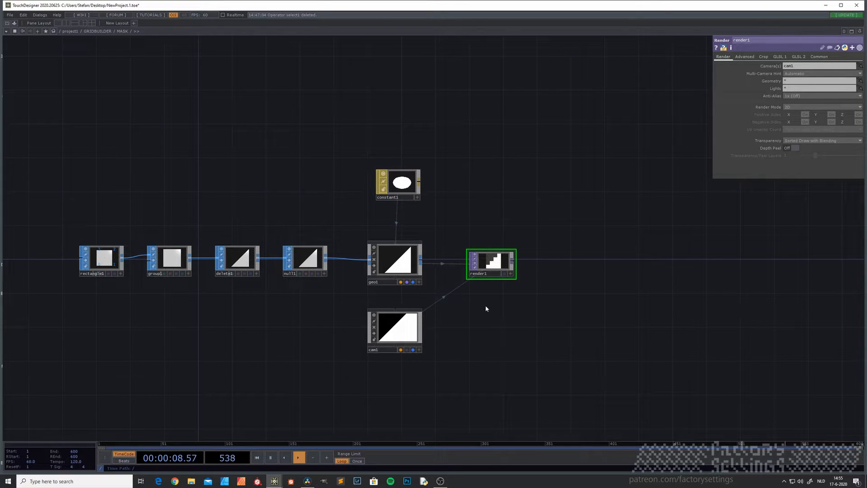
scroll(494, 266, "up", 2)
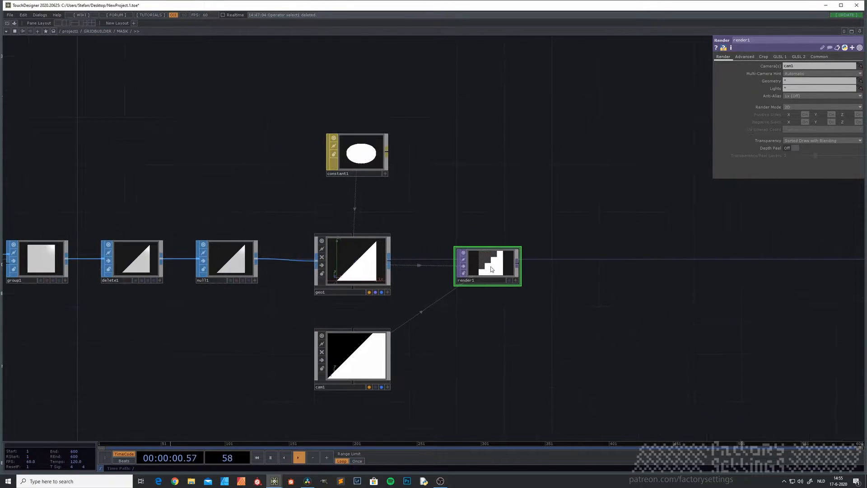
Step: Try a render resolution of 10 by 10 on render1 and check the finer steps
left_click(818, 58)
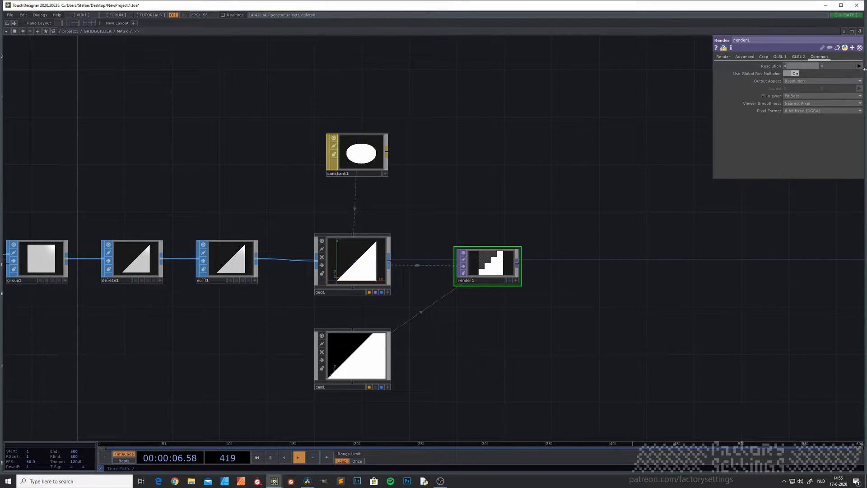
type("10")
key("Tab")
type("10")
key("Return")
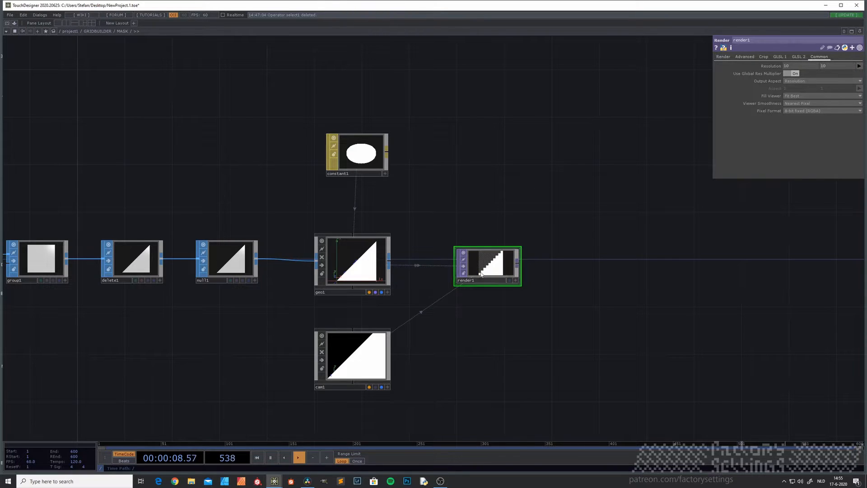
scroll(481, 254, "up", 5)
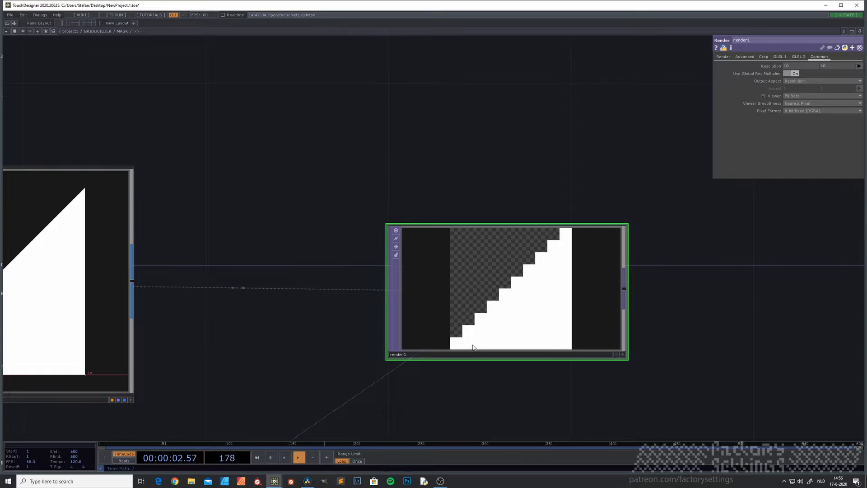
scroll(472, 347, "down", 5)
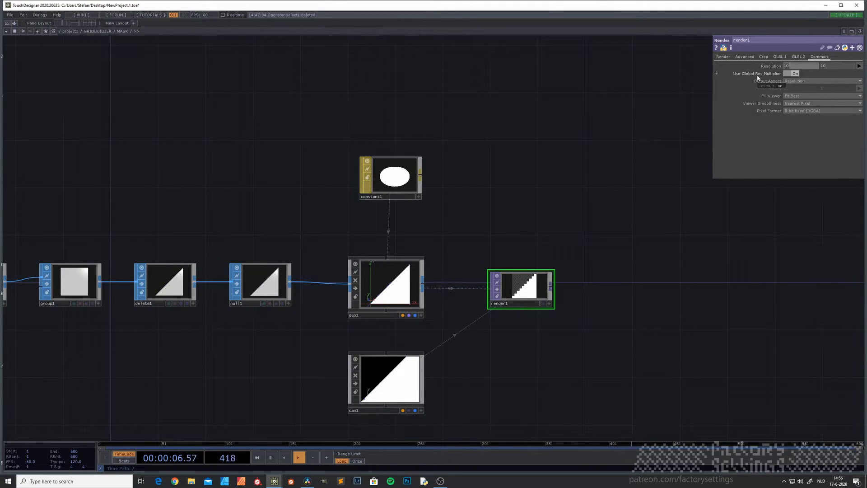
Step: Return render1's resolution to 4 by 4
scroll(504, 312, "up", 3)
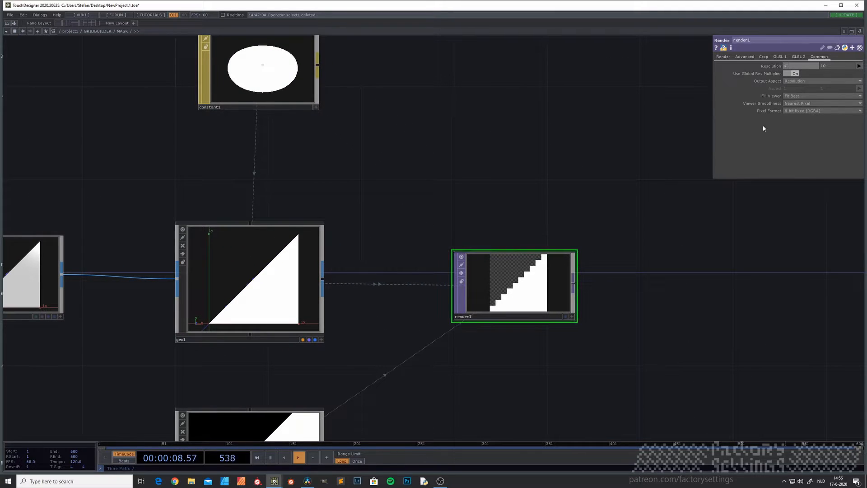
left_click(837, 68)
type("4")
left_click(615, 130)
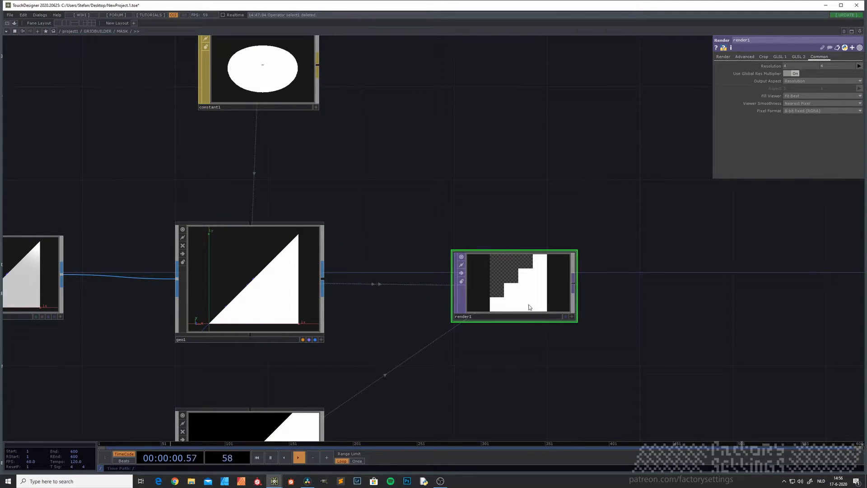
Step: Inspect the cells of the 4 by 4 stair-step mask rendered by render1
scroll(530, 307, "down", 4)
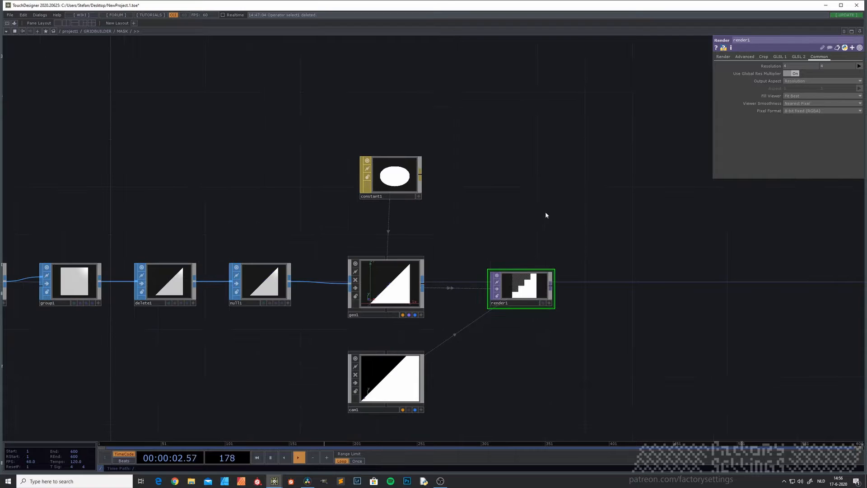
left_click_drag(547, 349, 493, 361)
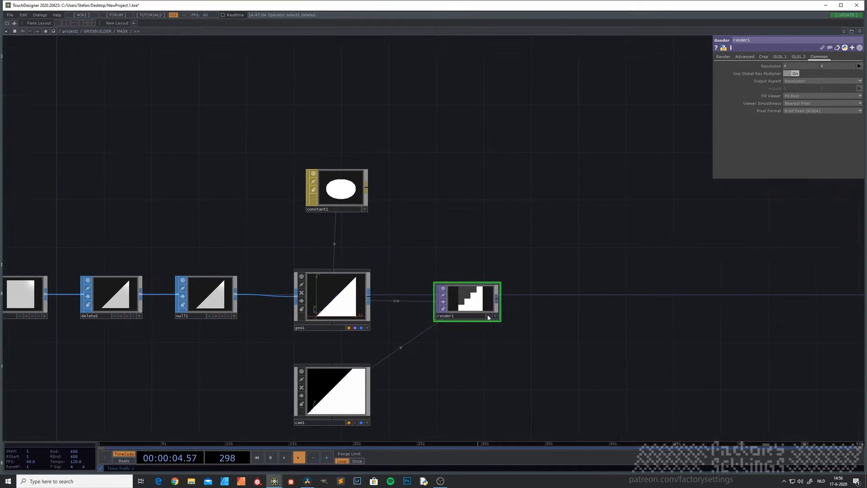
scroll(487, 337, "down", 3)
scroll(486, 336, "up", 1)
scroll(487, 337, "up", 1)
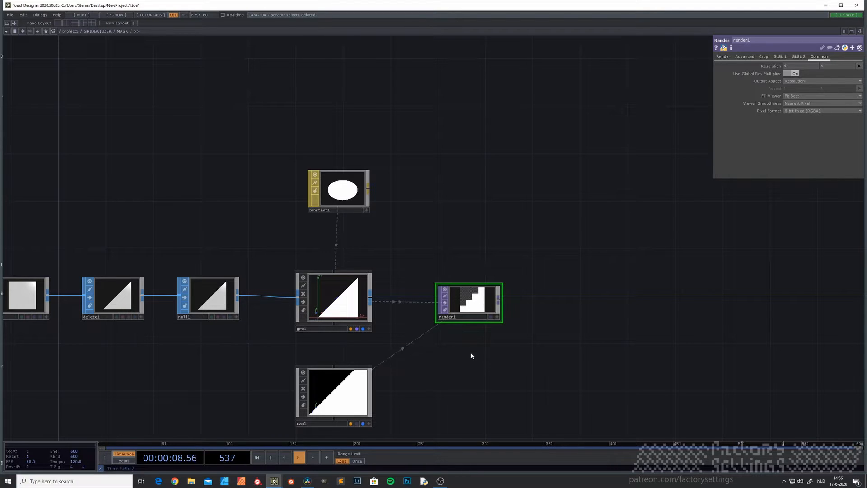
scroll(474, 359, "up", 2)
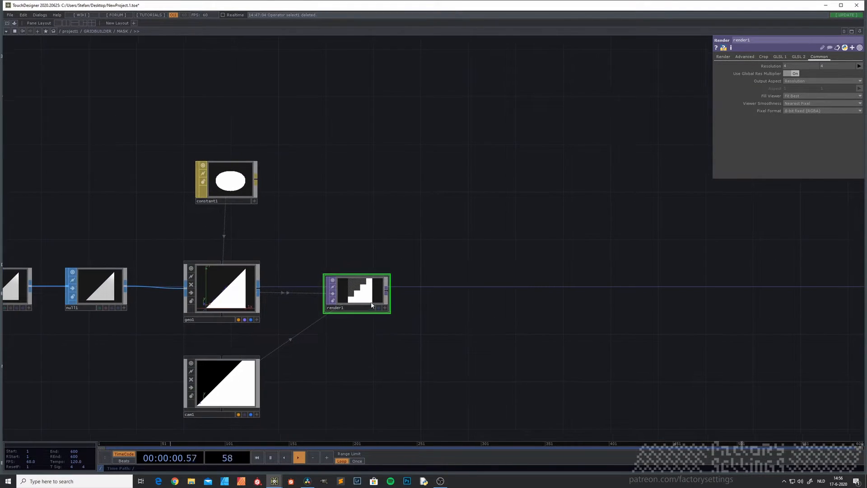
scroll(374, 298, "up", 2)
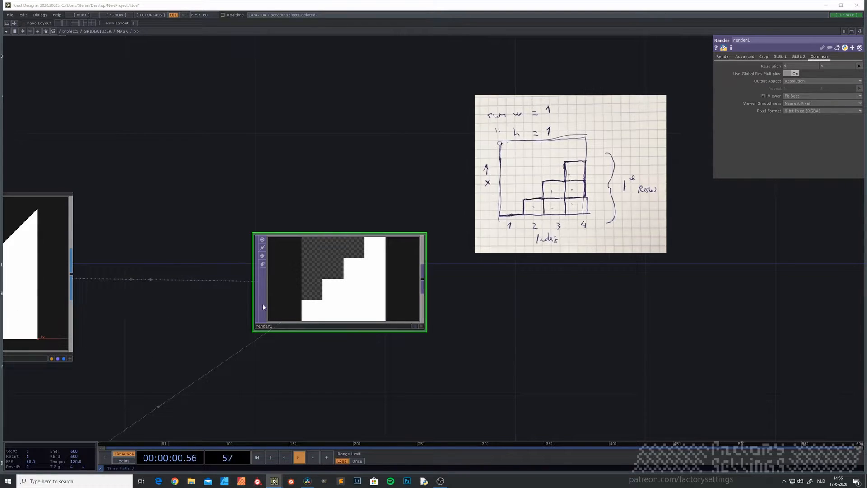
scroll(316, 291, "down", 5)
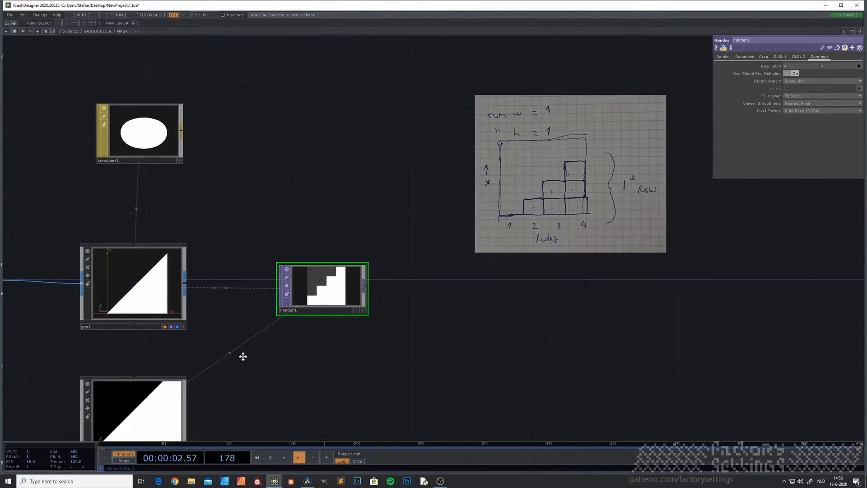
Step: Add a Transform TOP fed by the output of render1
key("Tab")
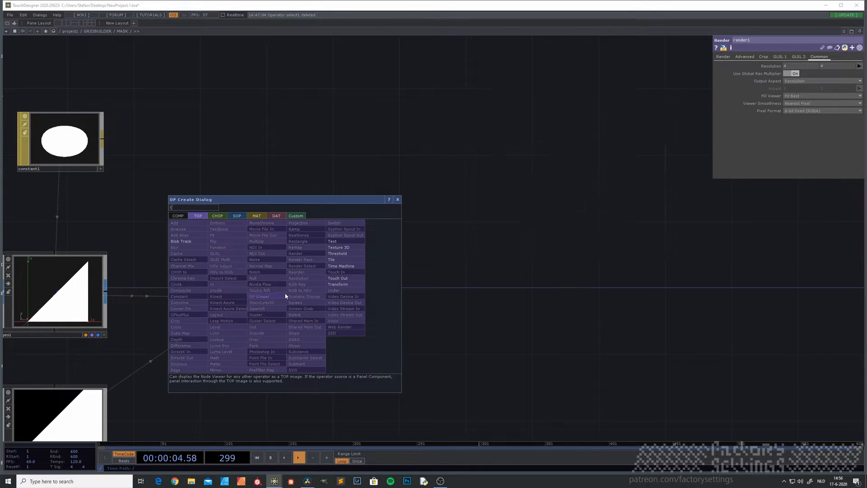
left_click(344, 284)
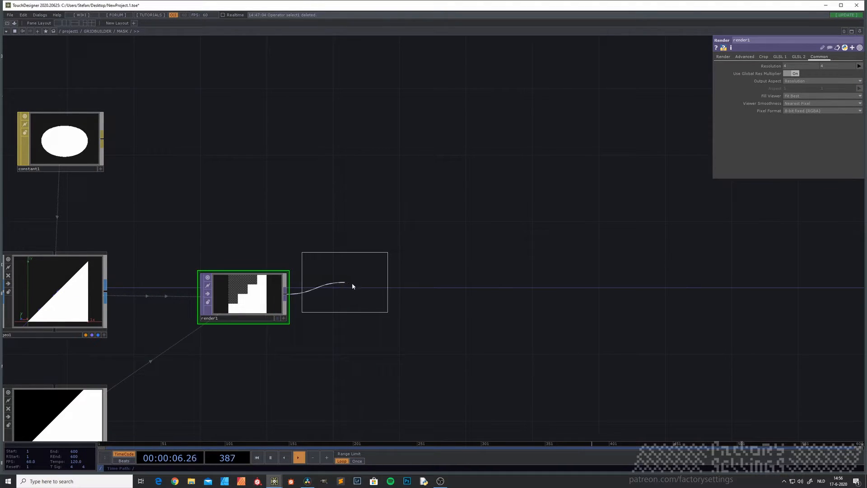
left_click(381, 289)
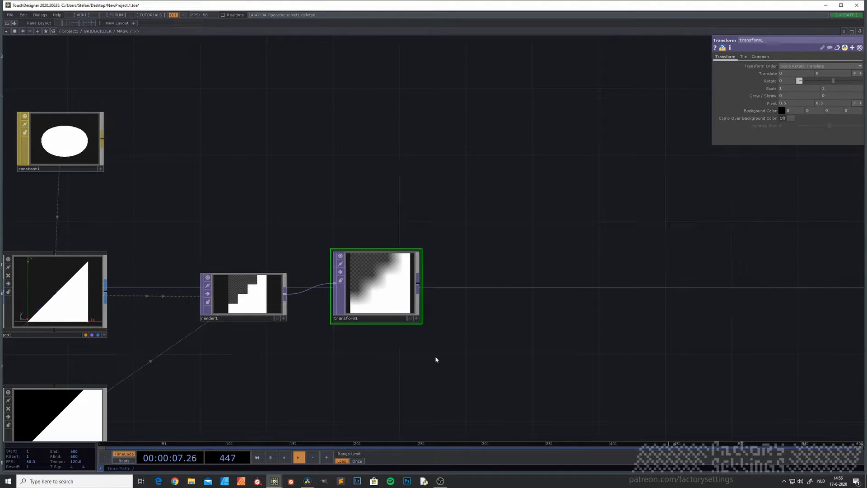
Step: Set transform1's input smoothness to Nearest Pixel and its horizontal translation to 1 pixel
left_click(760, 57)
left_click(795, 103)
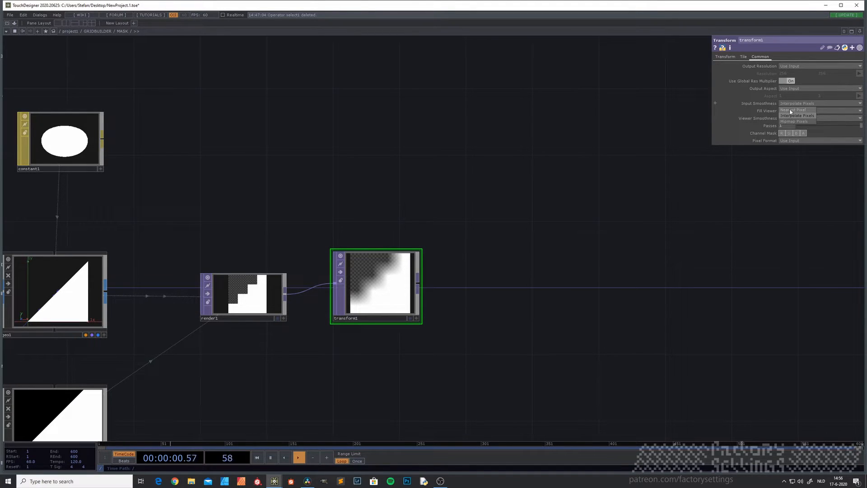
left_click(791, 110)
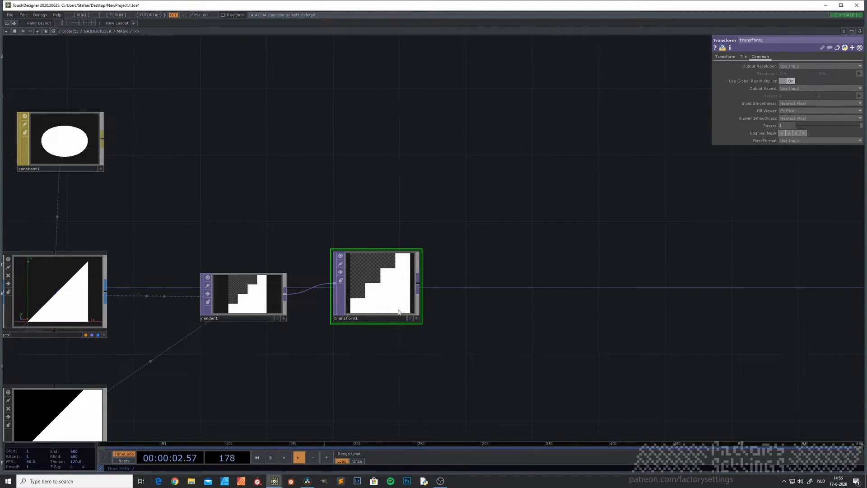
left_click(726, 57)
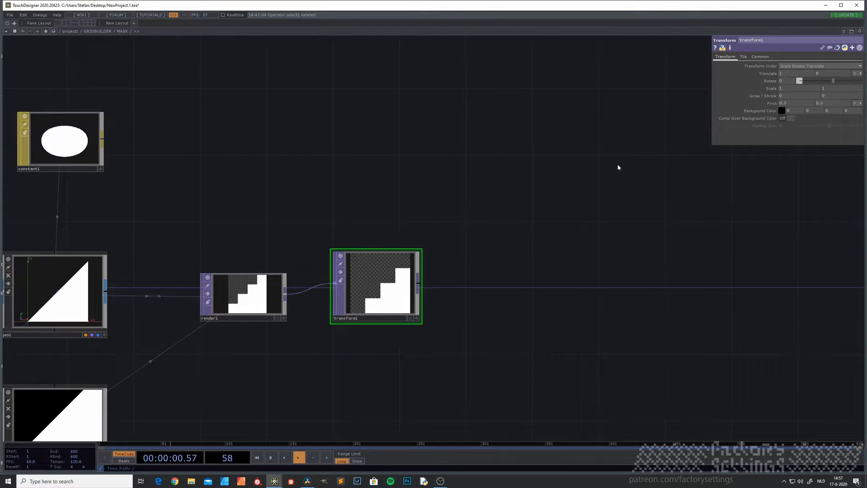
Step: Send transform1's result through an Out TOP and return to the parent GRIDBUILDER network
scroll(397, 329, "down", 5)
scroll(402, 357, "up", 4)
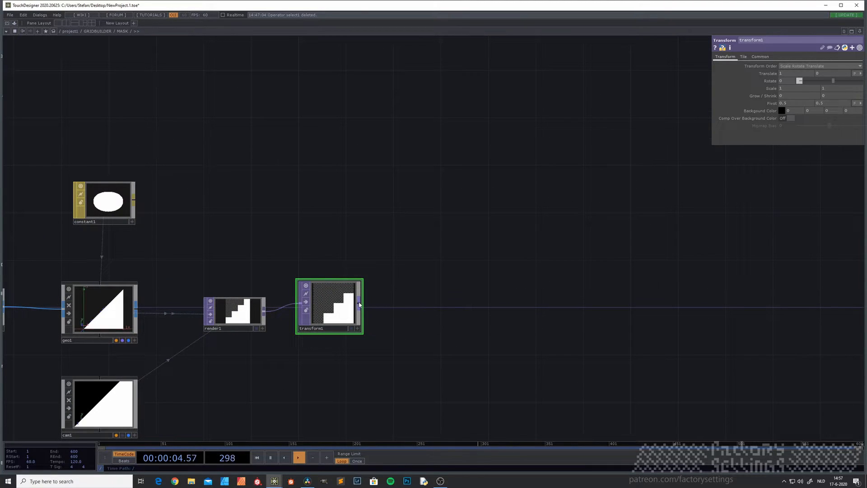
right_click(360, 304)
left_click(340, 337)
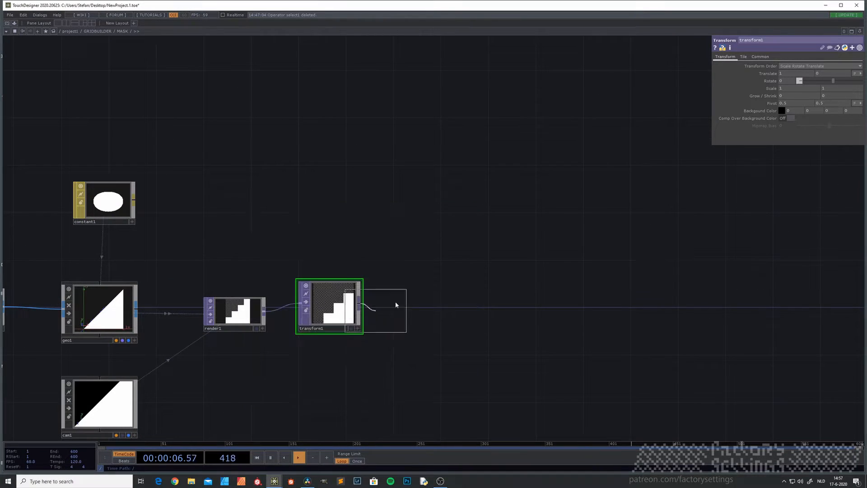
left_click(432, 304)
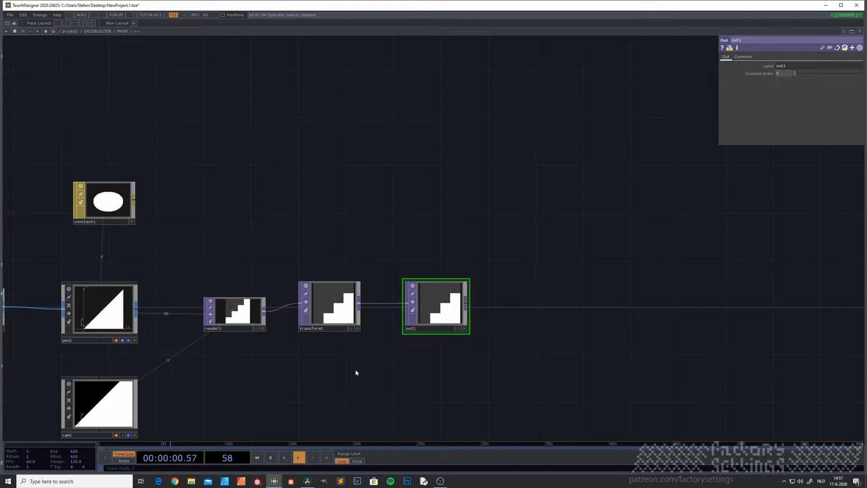
key("u")
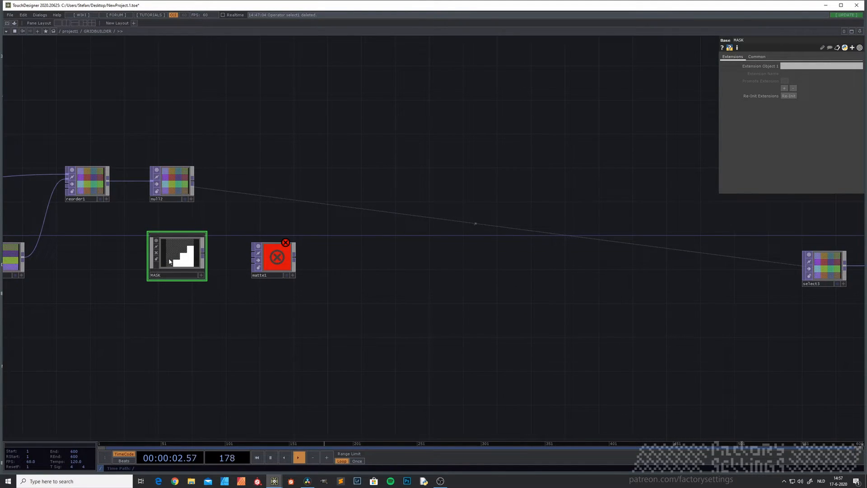
Step: Wire MASK into the matte input of matte1 and null2 into its first input
scroll(170, 262, "up", 2)
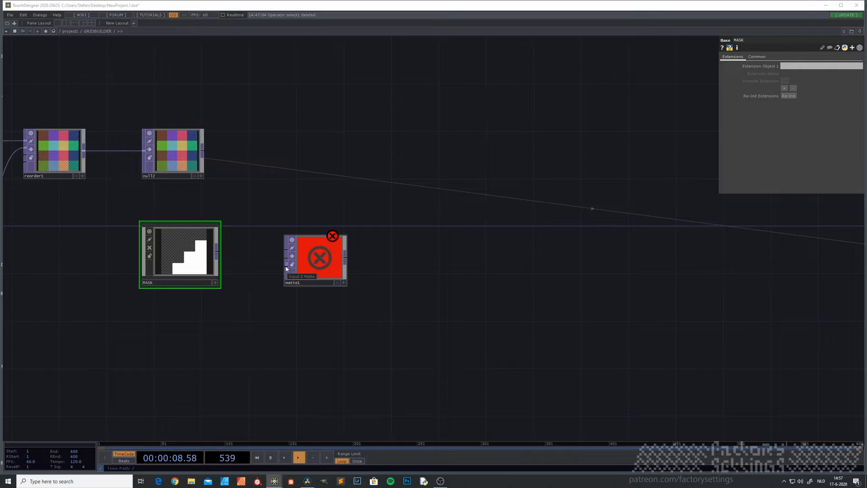
left_click_drag(217, 254, 282, 270)
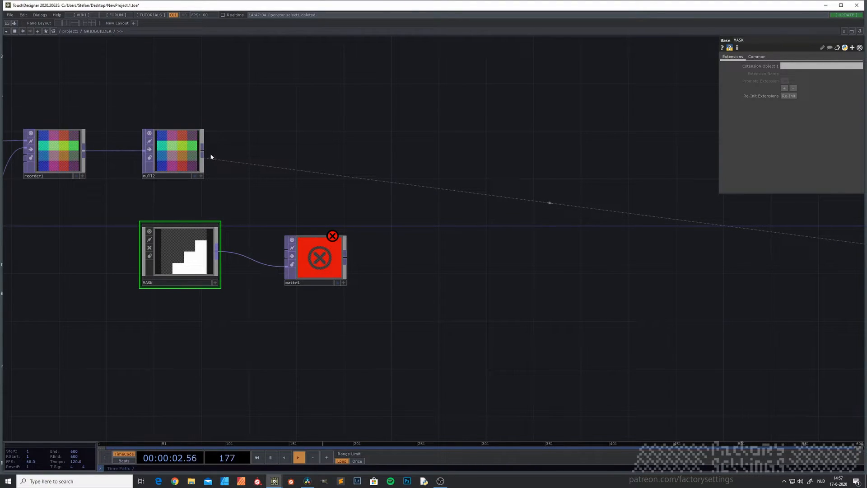
left_click_drag(220, 168, 286, 250)
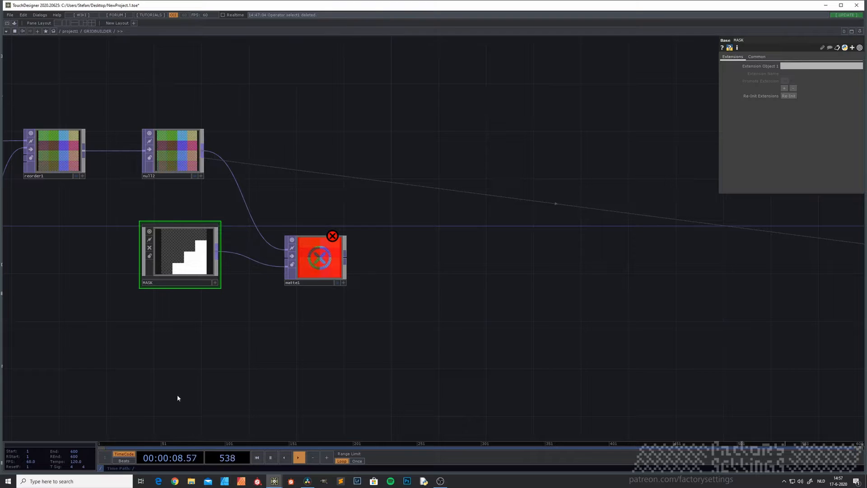
Step: Add a Constant TOP below MASK and set its resolution to 4 by 4
left_click_drag(176, 399, 181, 302)
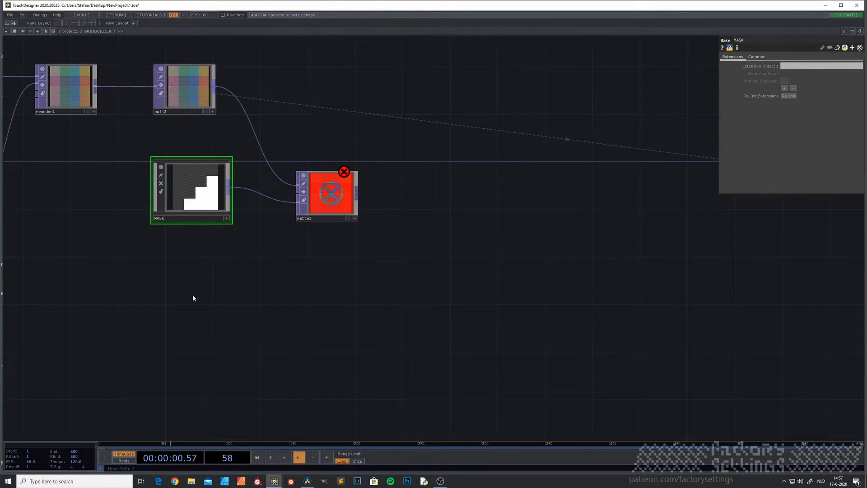
key("Tab")
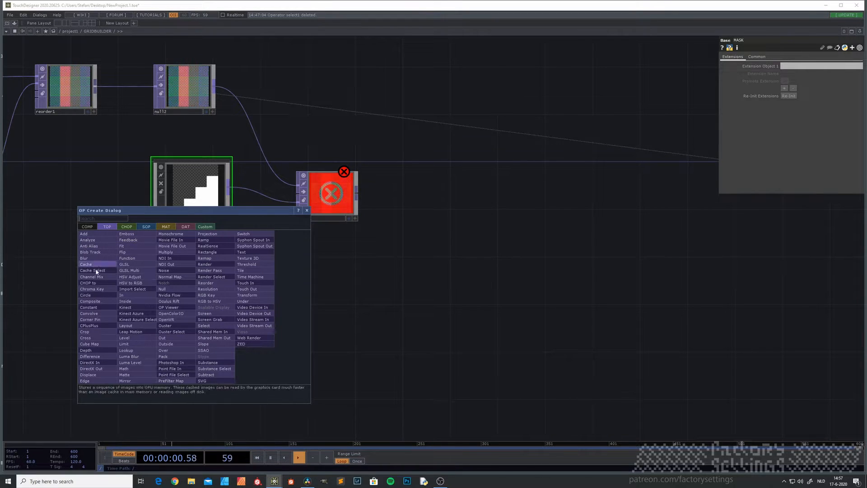
left_click(89, 307)
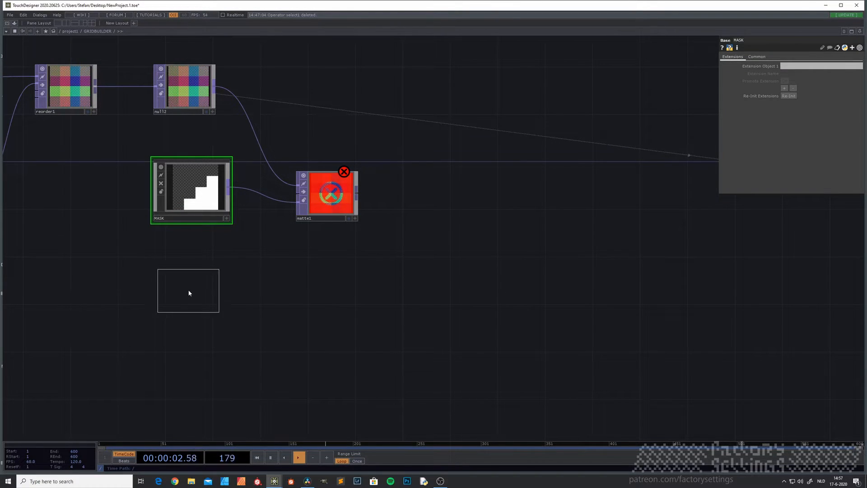
left_click(190, 292)
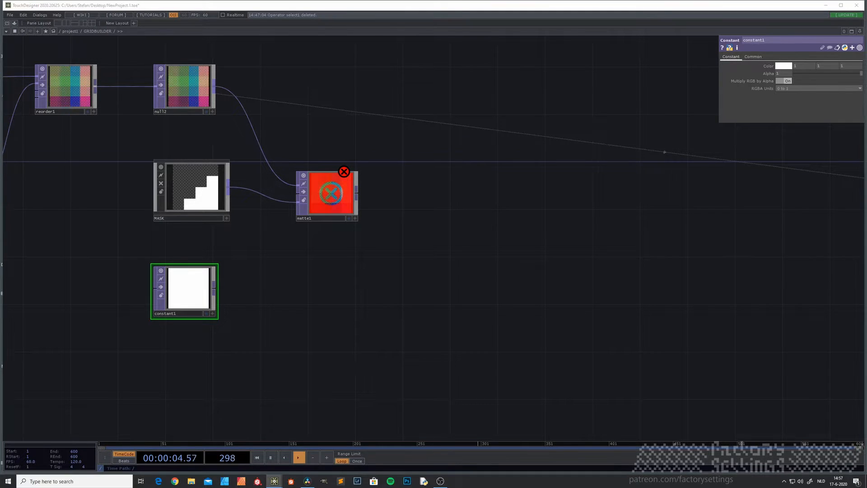
left_click(752, 56)
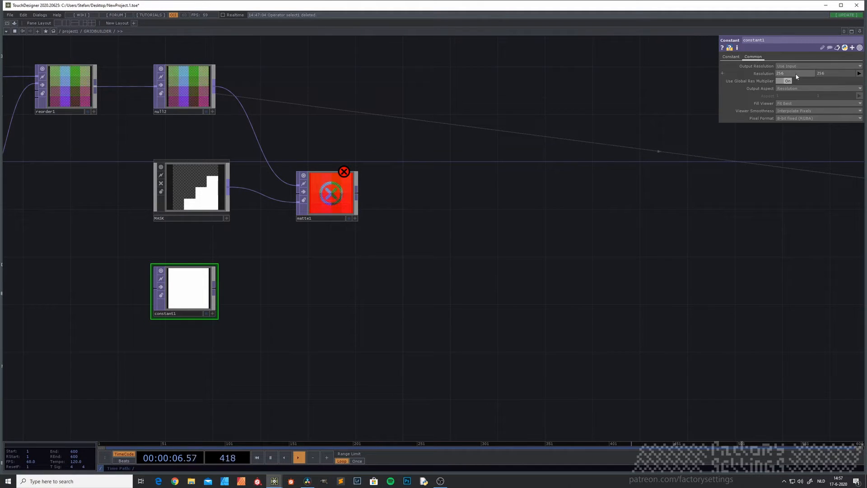
left_click_drag(844, 71, 673, 88)
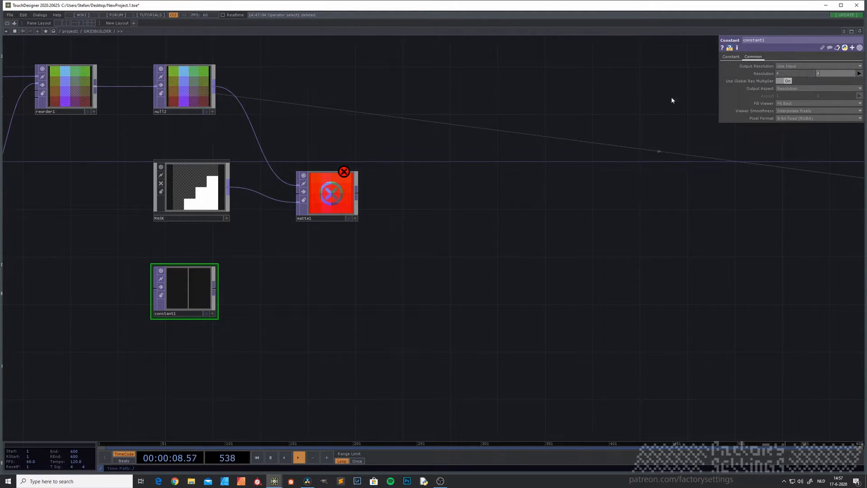
Step: Set constant1's alpha to 0 and connect it to the second input of matte1
left_click(731, 57)
left_click_drag(858, 74, 597, 103)
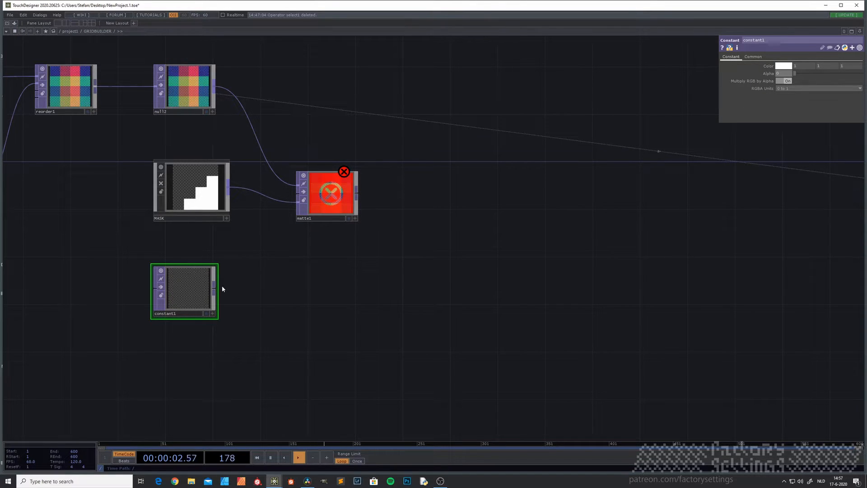
left_click_drag(215, 287, 289, 196)
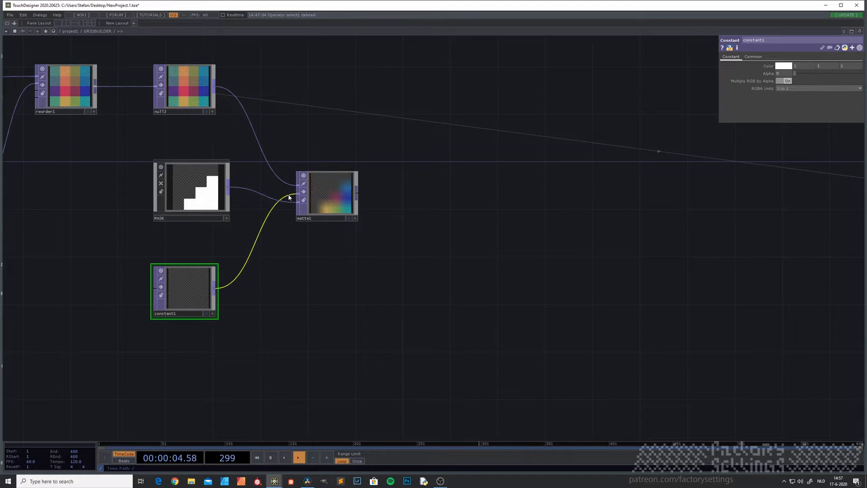
Step: Set both the input smoothness and the viewer smoothness of matte1 to Nearest Pixel
left_click(335, 191)
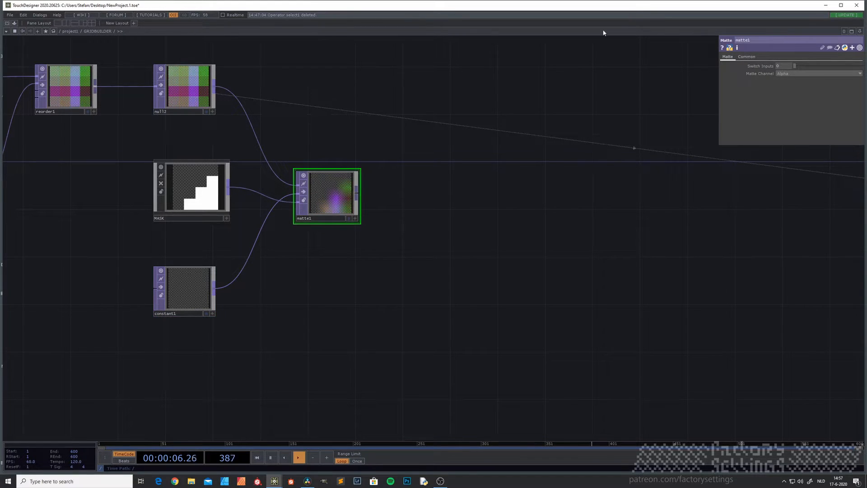
left_click(746, 57)
left_click(785, 117)
left_click(790, 110)
left_click(795, 118)
left_click(790, 124)
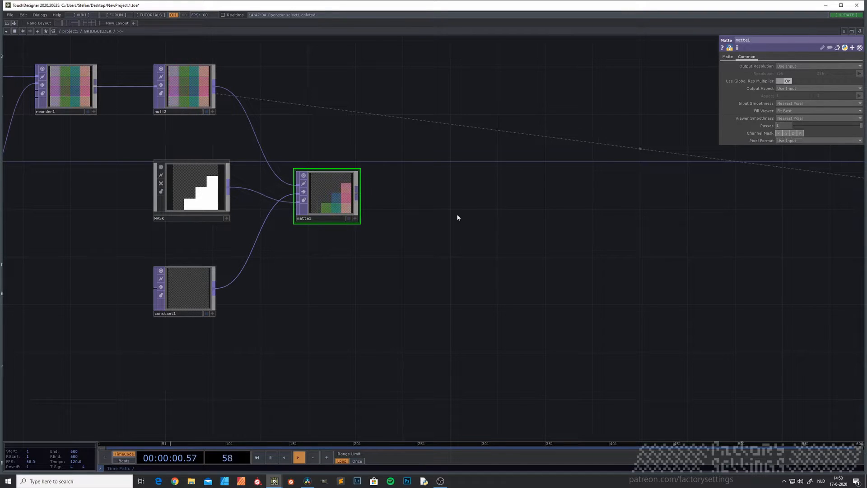
Step: Add a Null TOP fed by the output of matte1 and place it beside that node
scroll(331, 197, "up", 3)
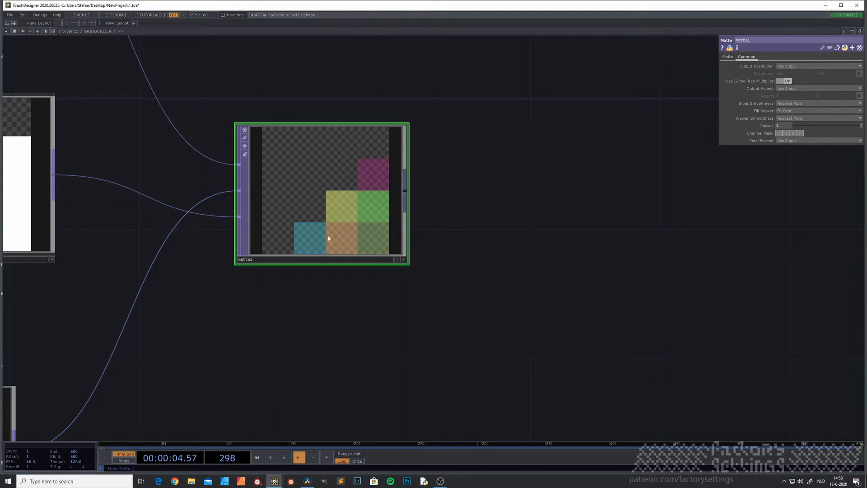
scroll(369, 180, "down", 3)
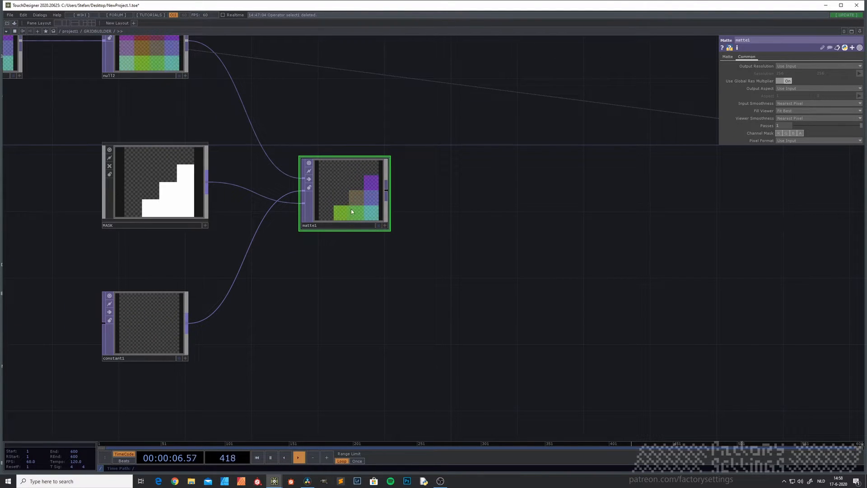
scroll(364, 189, "down", 1)
scroll(365, 189, "down", 3)
scroll(343, 206, "up", 4)
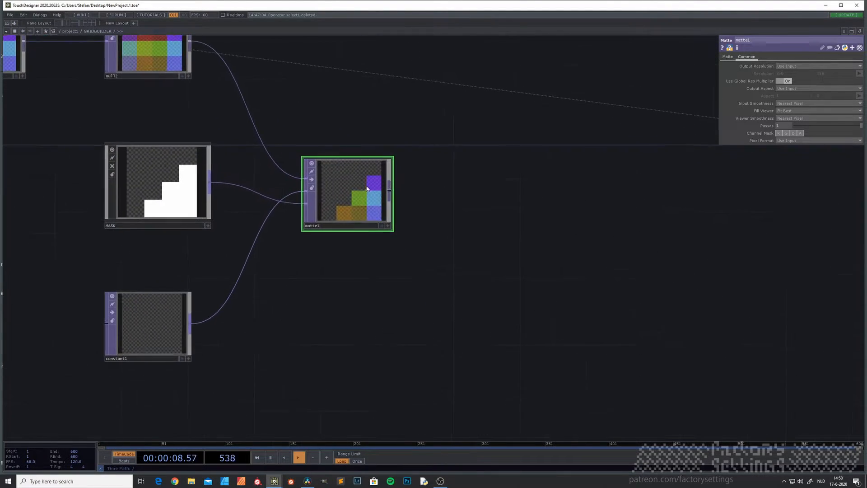
scroll(340, 205, "down", 2)
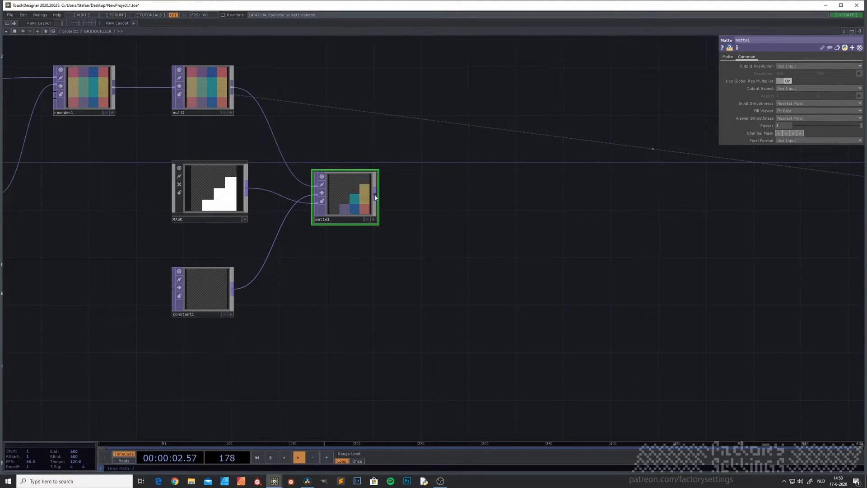
key("Tab")
left_click(344, 180)
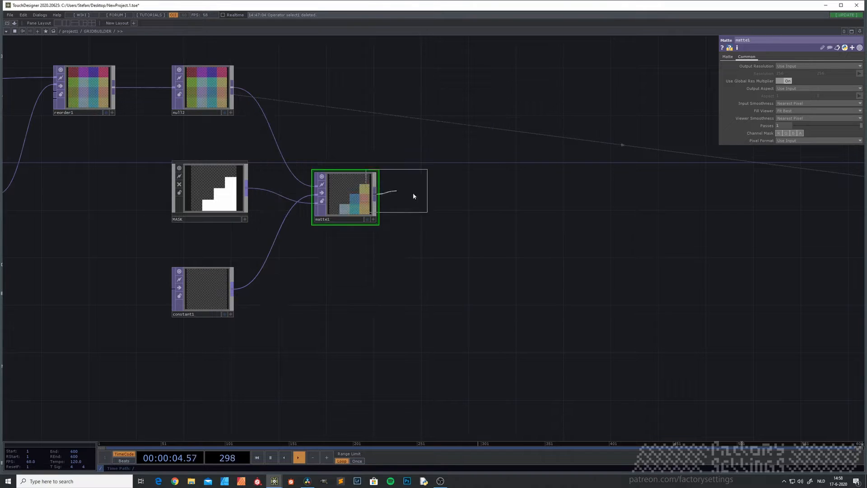
left_click(440, 194)
left_click_drag(441, 197, 446, 197)
Step: Add an Analyze TOP fed by null3 and set its scope to Columns, keeping the Average operation
scroll(426, 208, "down", 5)
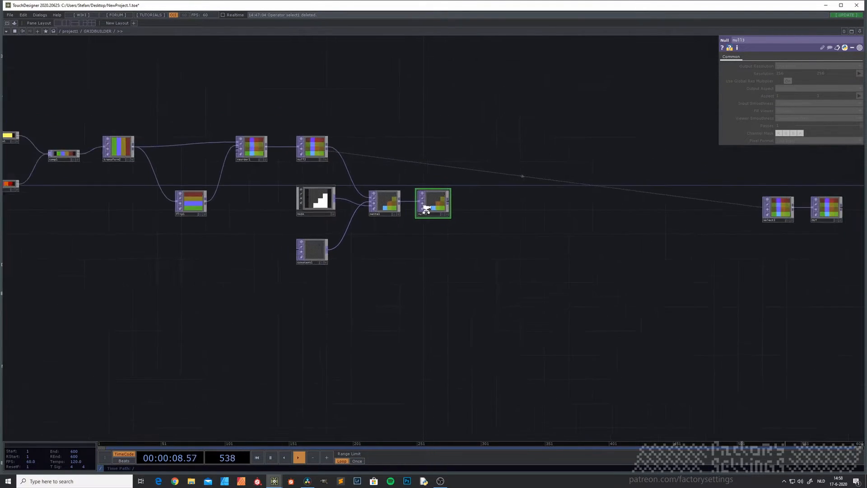
scroll(456, 255, "up", 5)
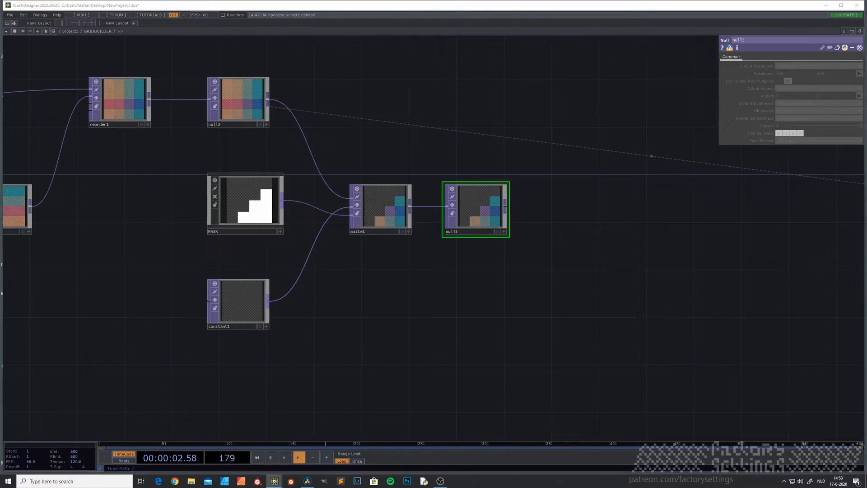
left_click_drag(452, 287, 368, 341)
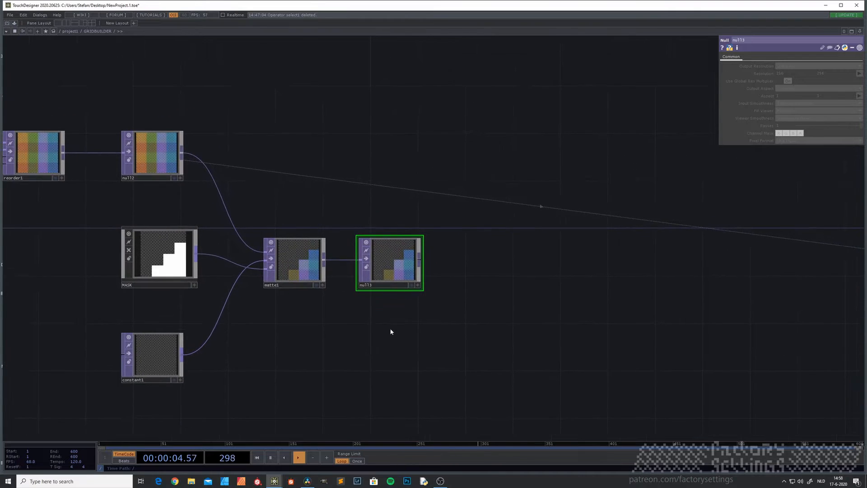
scroll(403, 271, "up", 3)
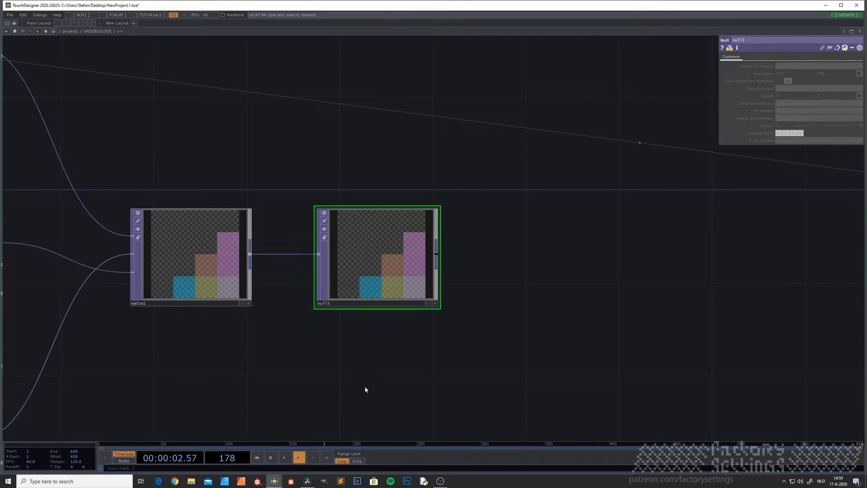
scroll(383, 377, "down", 3)
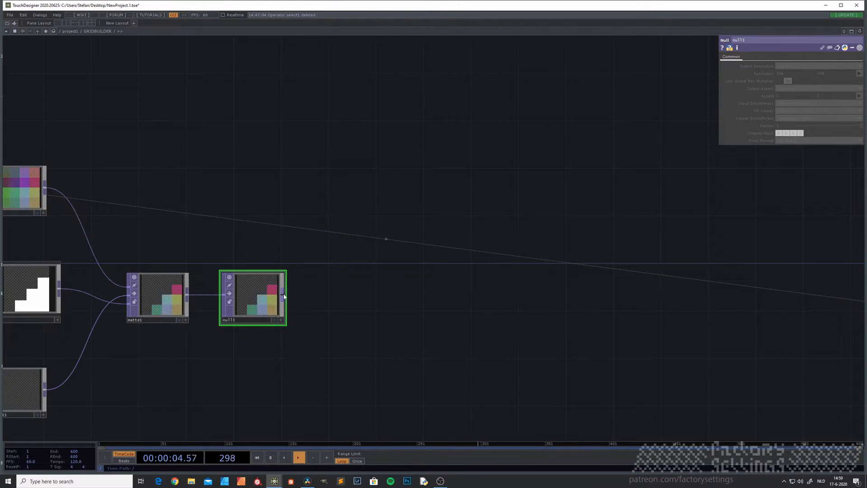
key("Tab")
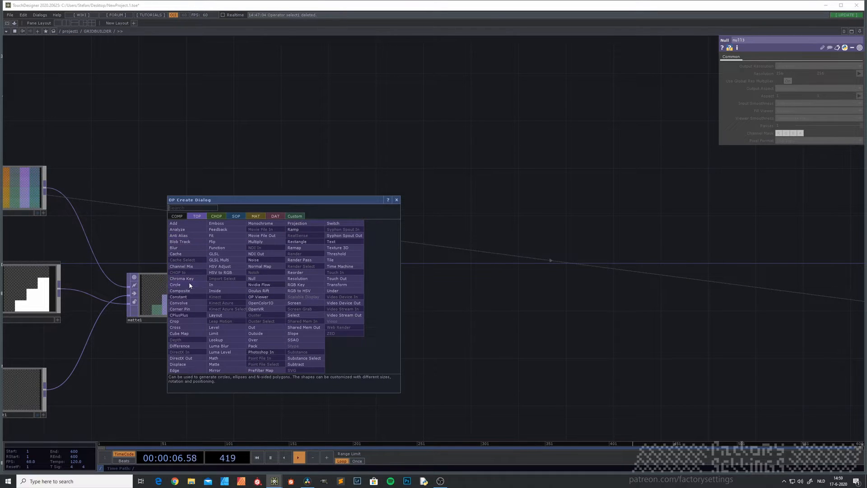
left_click(192, 232)
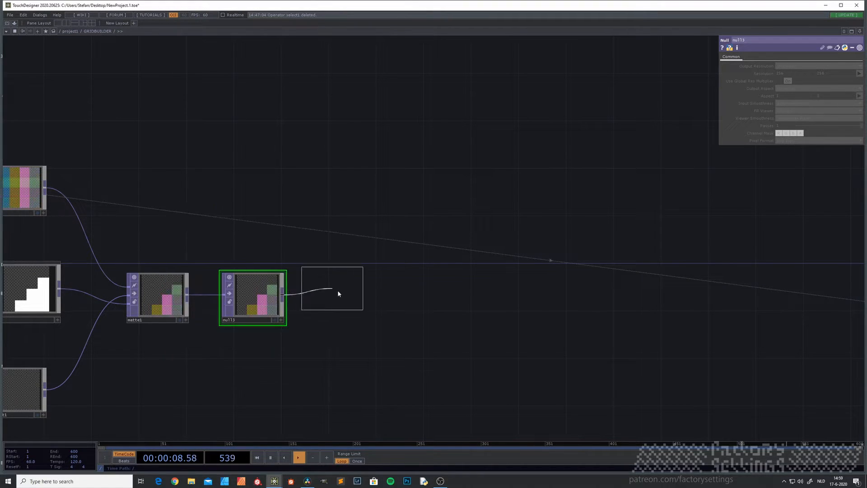
left_click(362, 296)
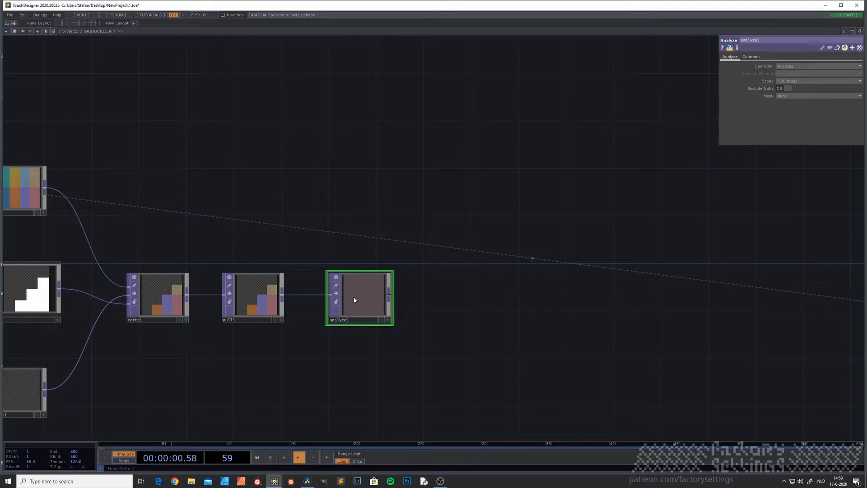
left_click(794, 81)
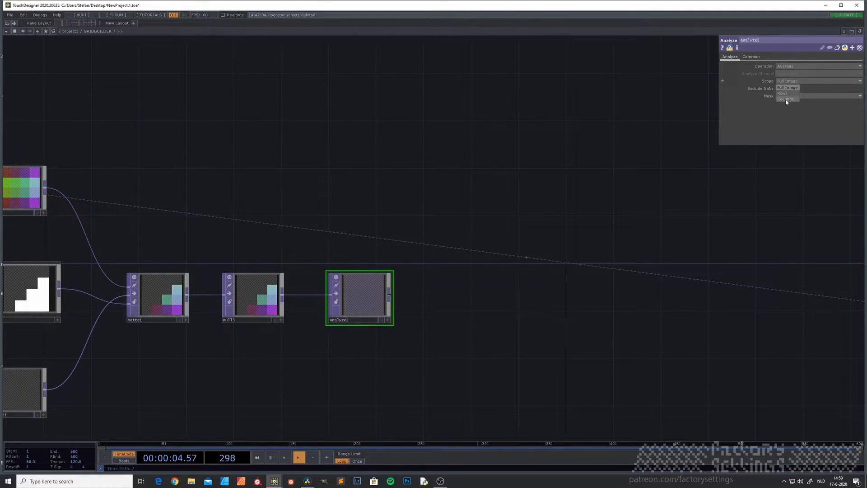
left_click(786, 99)
Step: Set both the input smoothness and the viewer smoothness of analyze2 to Nearest Pixel
left_click(751, 57)
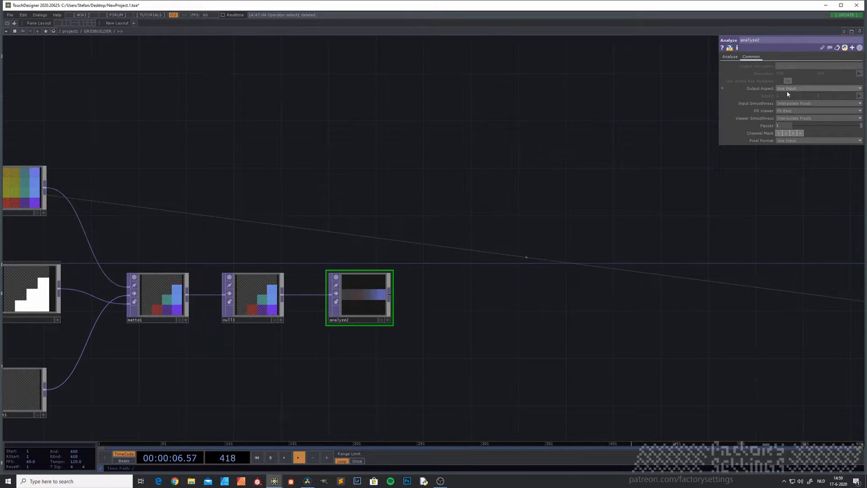
left_click(788, 103)
left_click(790, 110)
left_click(792, 118)
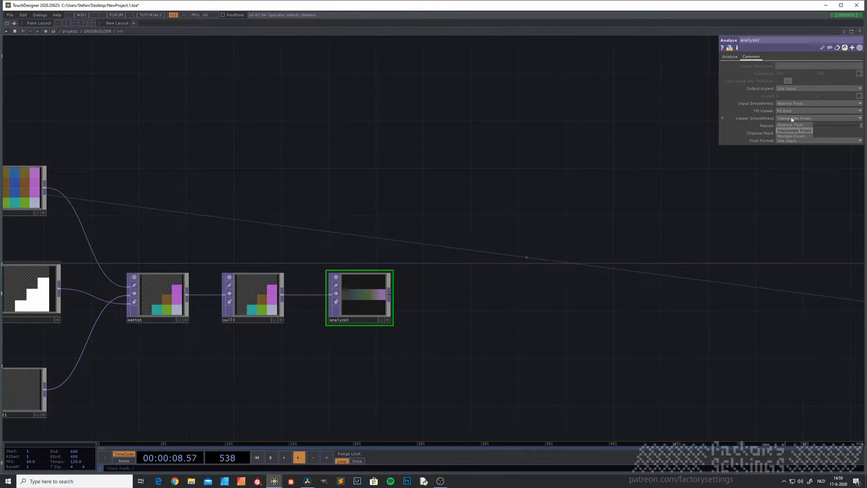
left_click(790, 124)
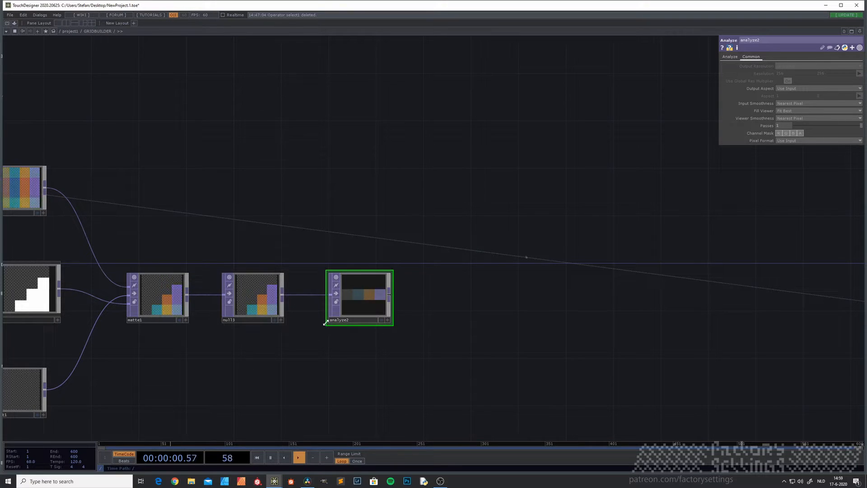
scroll(325, 322, "up", 5)
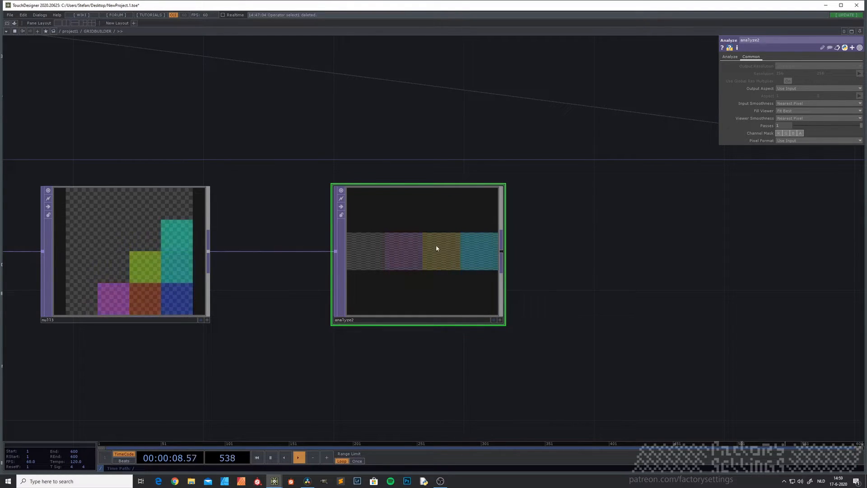
Step: Add a Transform TOP beside analyze2 and wire the output of analyze2 into it
scroll(426, 262, "down", 5)
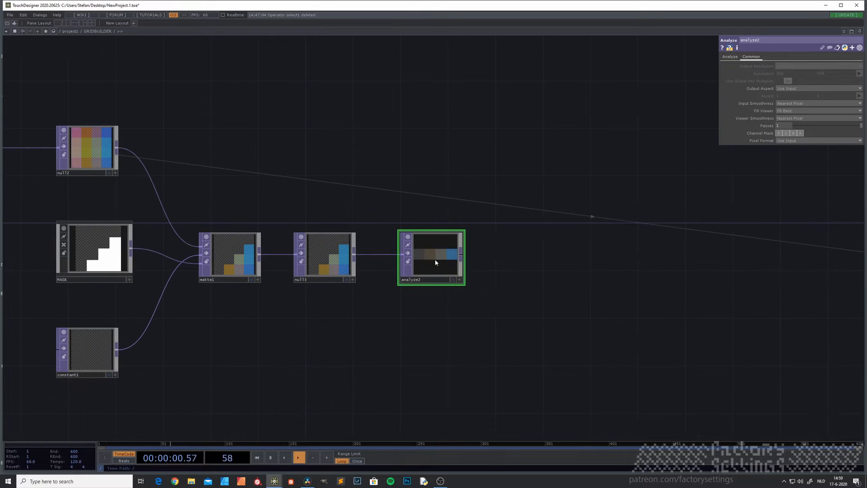
left_click_drag(475, 310, 335, 306)
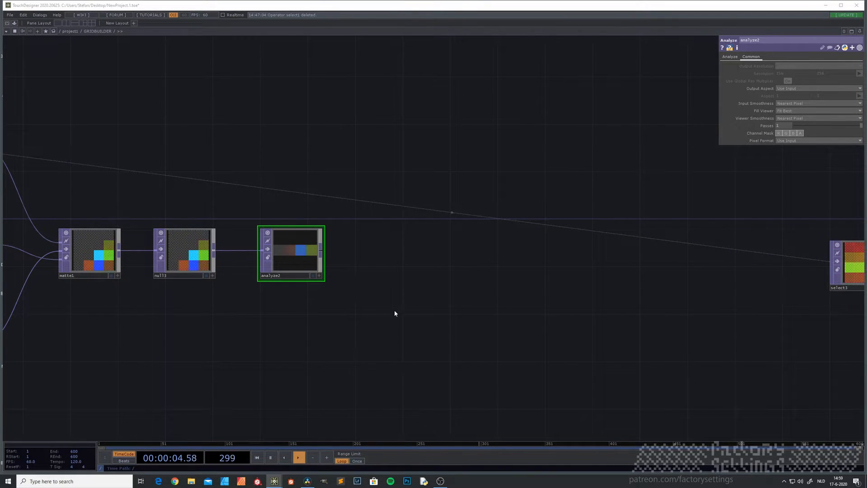
left_click_drag(395, 313, 308, 305)
key("Tab")
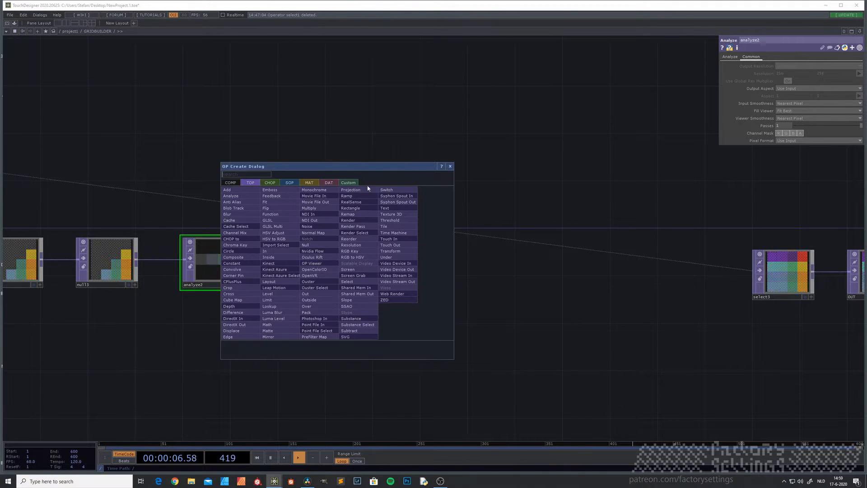
left_click(389, 251)
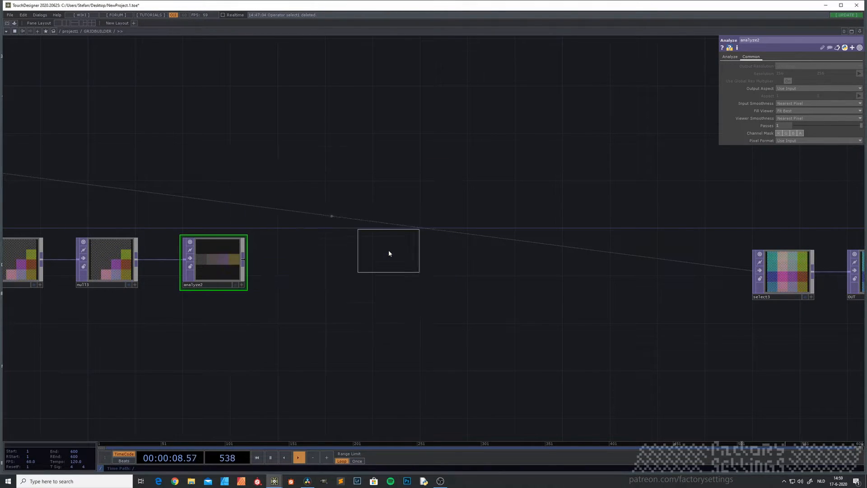
left_click(336, 260)
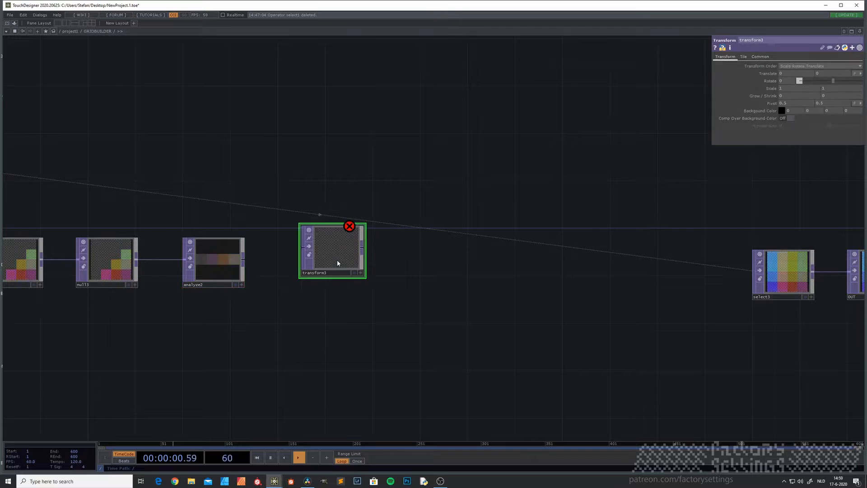
left_click_drag(331, 256, 342, 267)
left_click(243, 259)
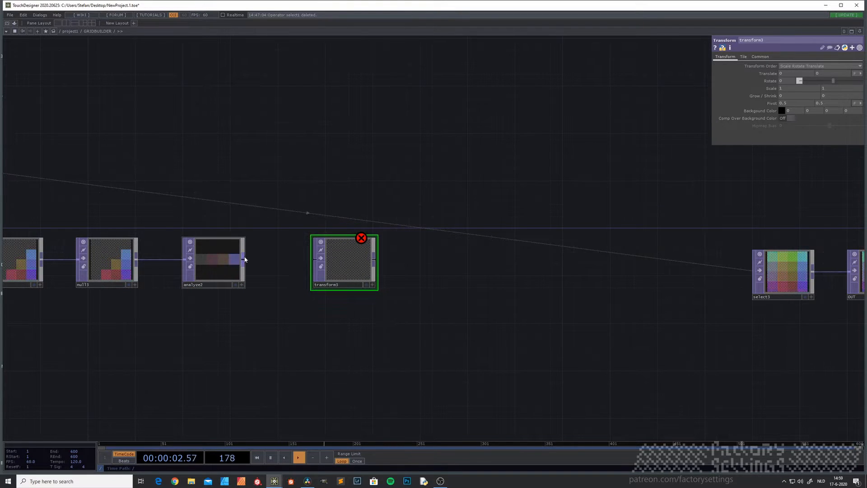
left_click(312, 260)
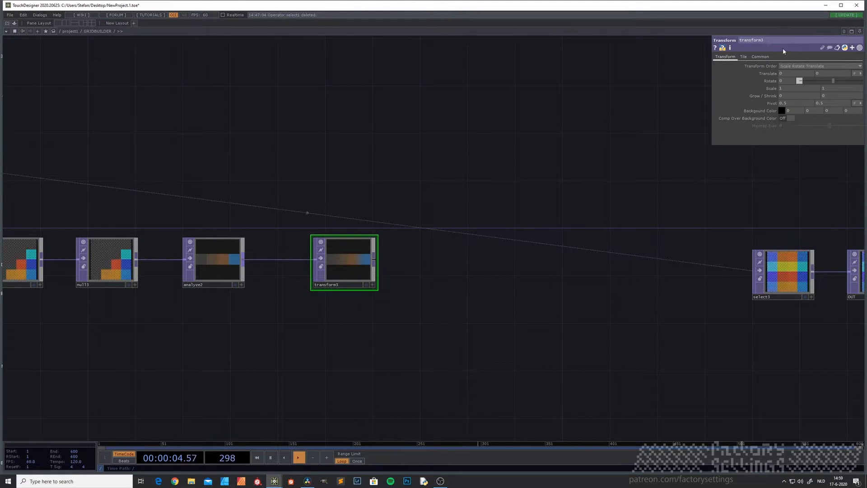
Step: Give transform3 a custom output resolution of 4 by 4
left_click(760, 56)
left_click(794, 66)
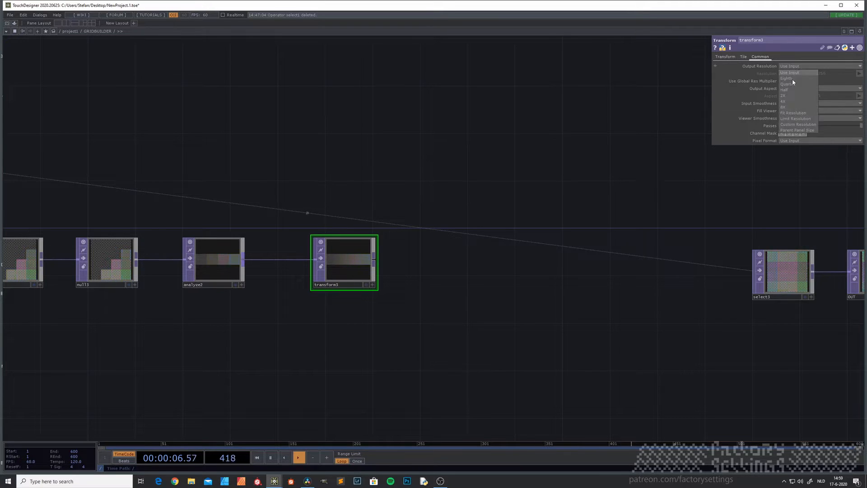
left_click(797, 125)
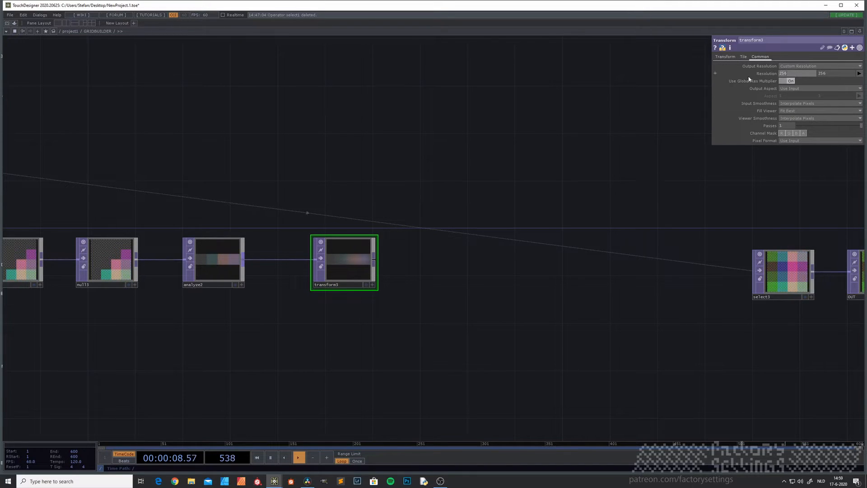
left_click(838, 75)
type("4")
key("Return")
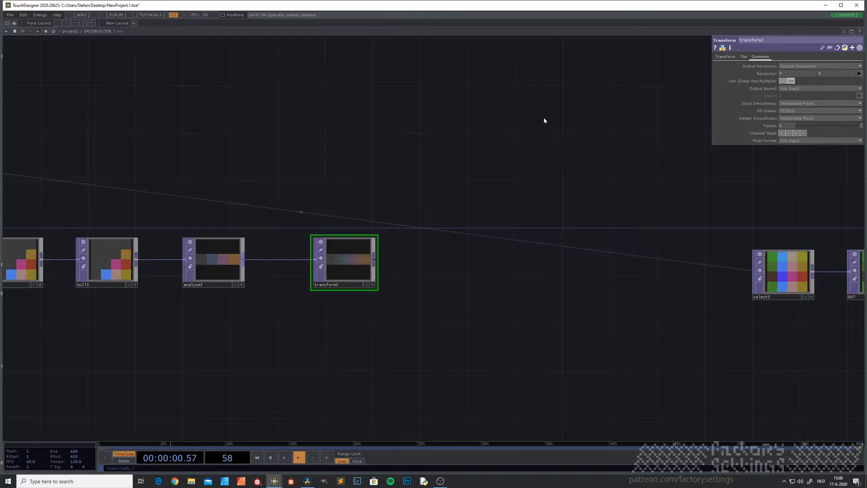
Step: Set the output aspect of transform3 to Resolution and both its input and viewer smoothness to Nearest Pixel
left_click(801, 89)
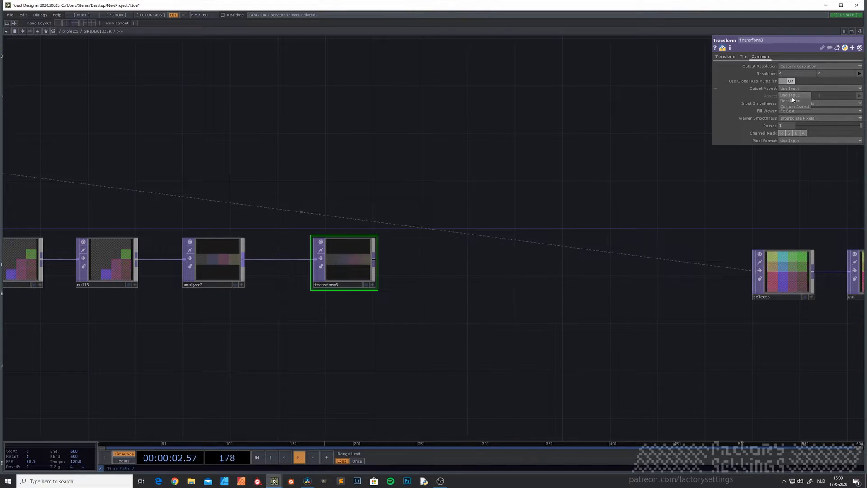
left_click(795, 100)
left_click(796, 104)
left_click(792, 110)
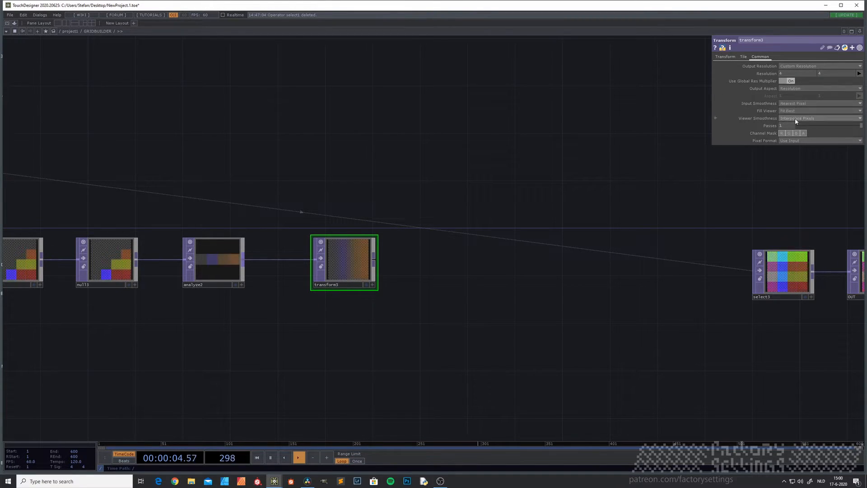
Step: Shift null3 and analyze2 along the chain so the nodes between matte1 and transform3 are evenly spaced
scroll(341, 277, "up", 5)
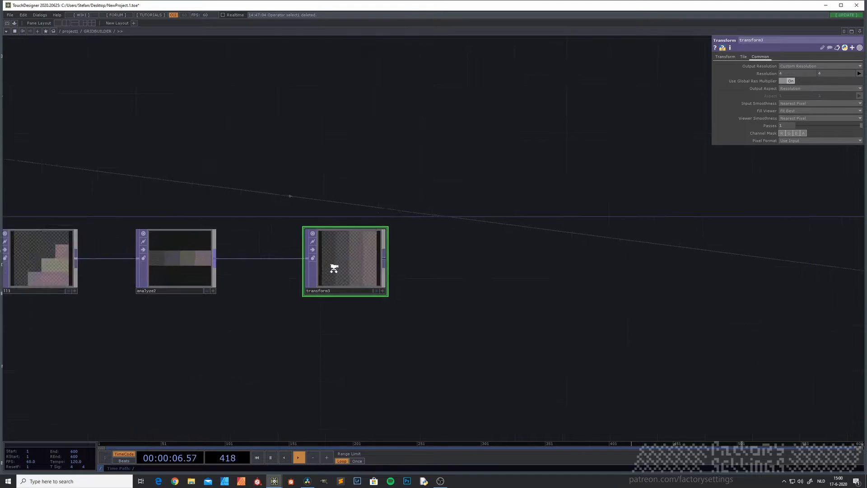
scroll(318, 216, "down", 6)
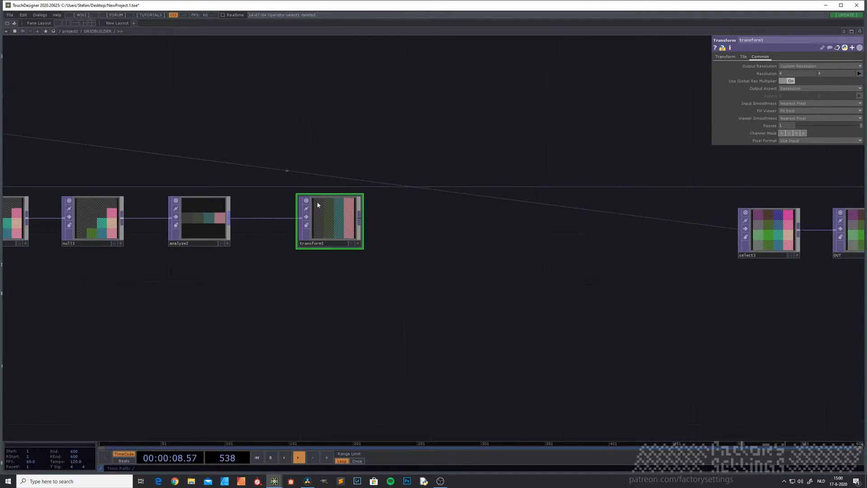
left_click_drag(236, 290, 406, 273)
scroll(406, 273, "up", 1)
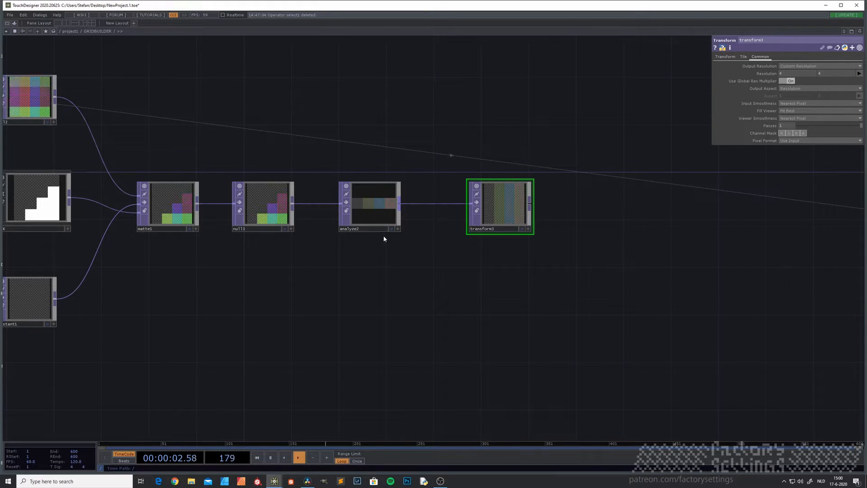
left_click_drag(256, 213, 269, 213)
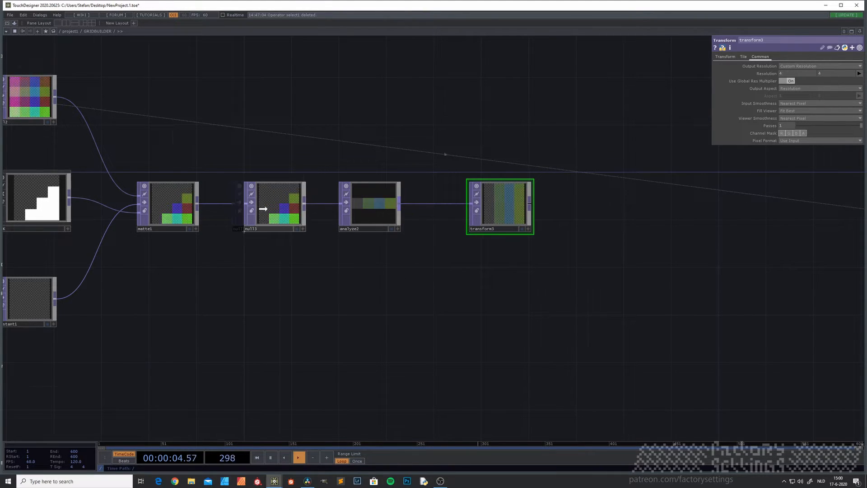
left_click_drag(375, 216, 379, 218)
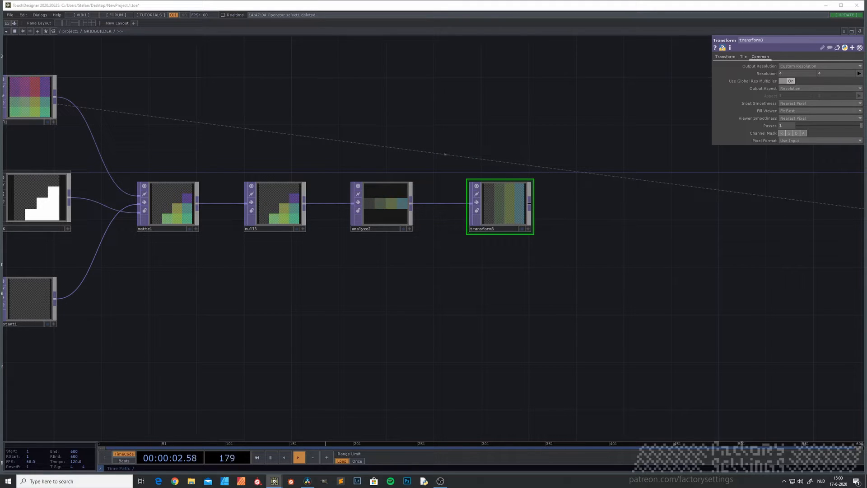
Step: Duplicate analyze2 and place the copy, still fed by null3, directly below the original
scroll(257, 212, "up", 5)
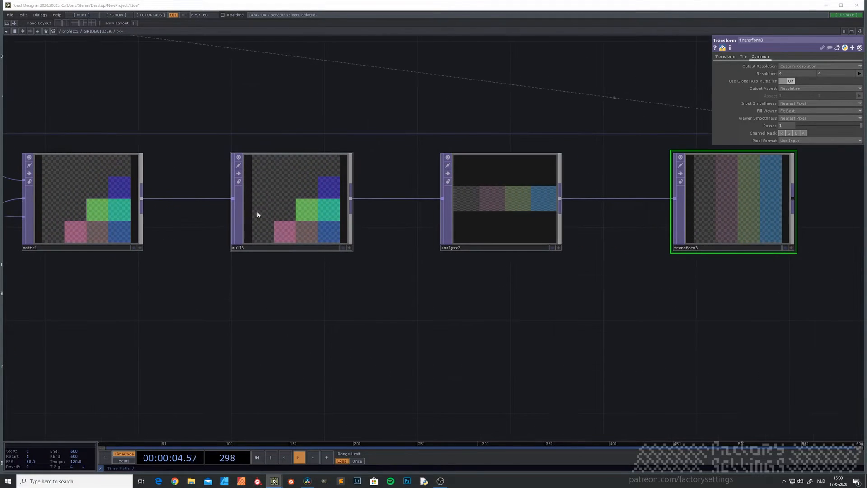
scroll(258, 212, "down", 1)
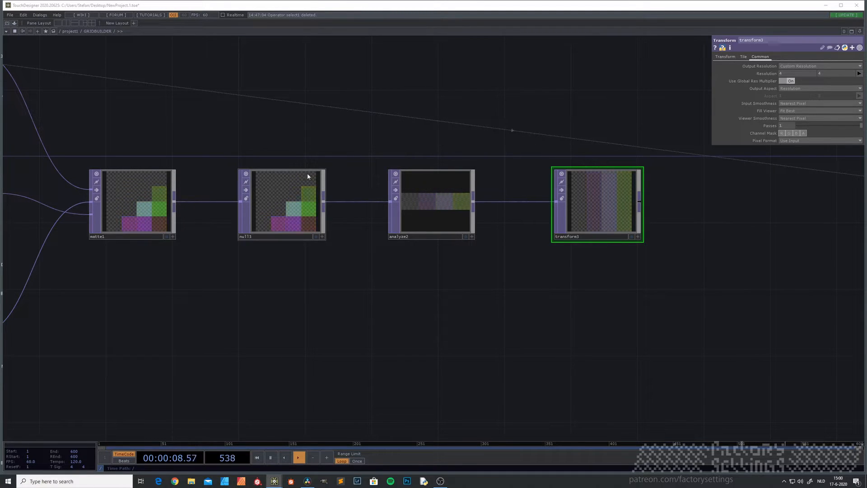
scroll(397, 332, "down", 2)
scroll(370, 292, "up", 1)
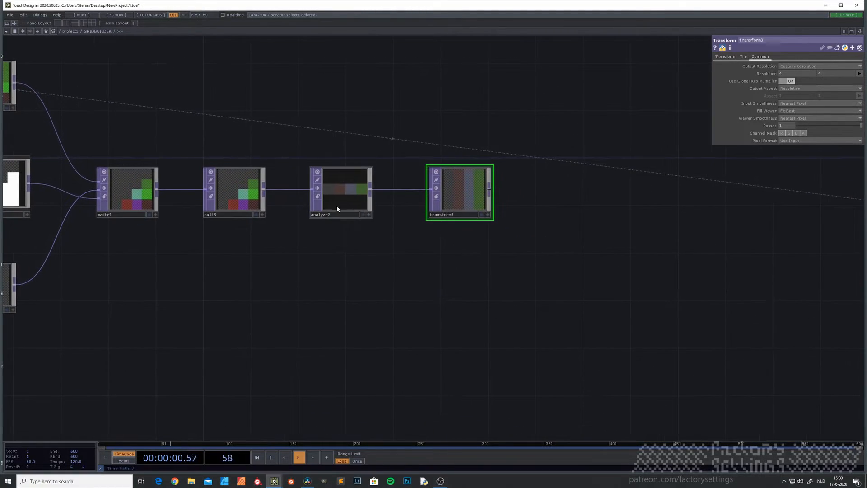
left_click(340, 199)
key("ctrl+c")
key("ctrl+v")
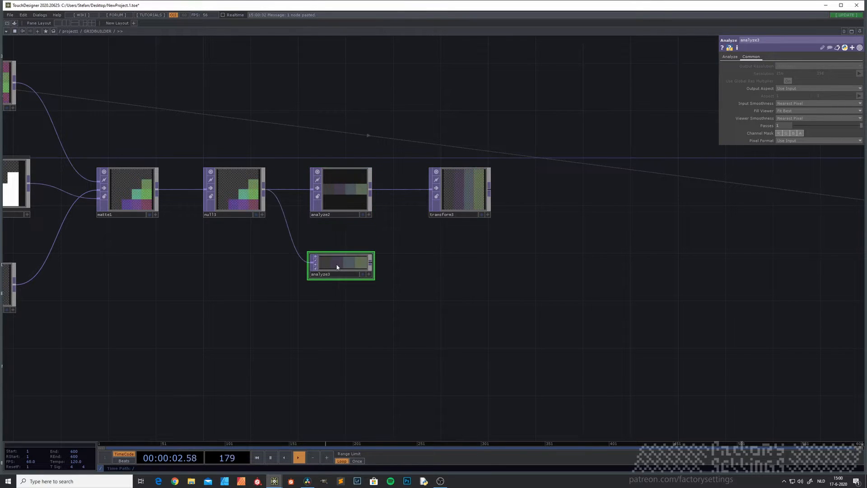
left_click(333, 279)
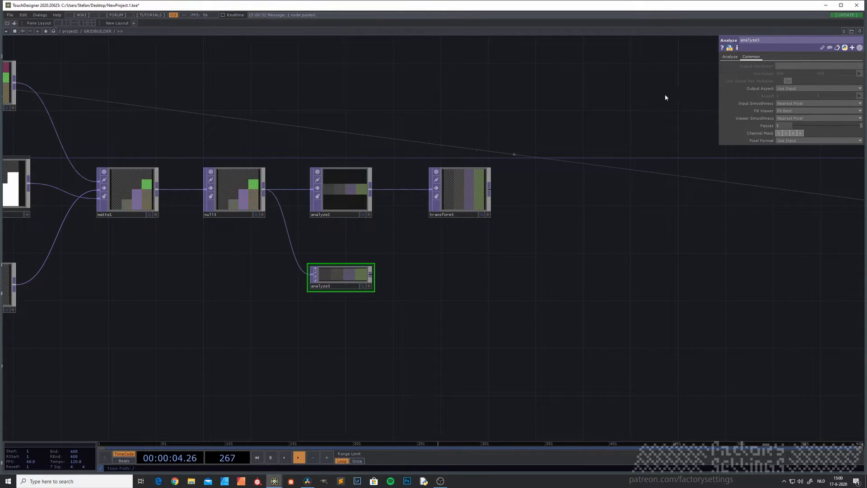
Step: Set the analysis operation of both analyze2 and its copy analyze3 to Sum
left_click(729, 57)
left_click(791, 67)
left_click(791, 66)
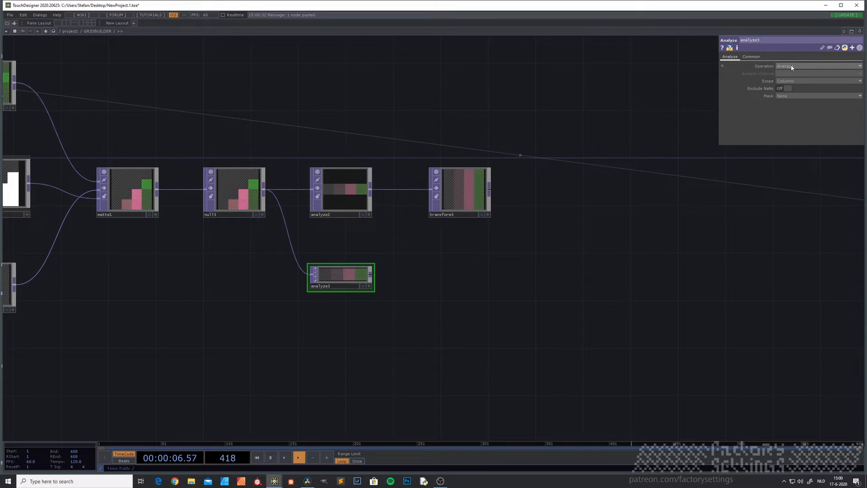
left_click(345, 202)
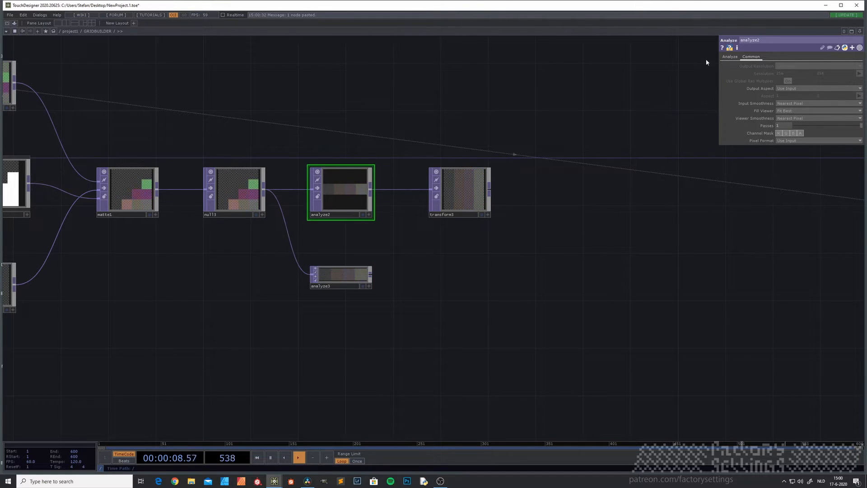
left_click(732, 57)
left_click(789, 66)
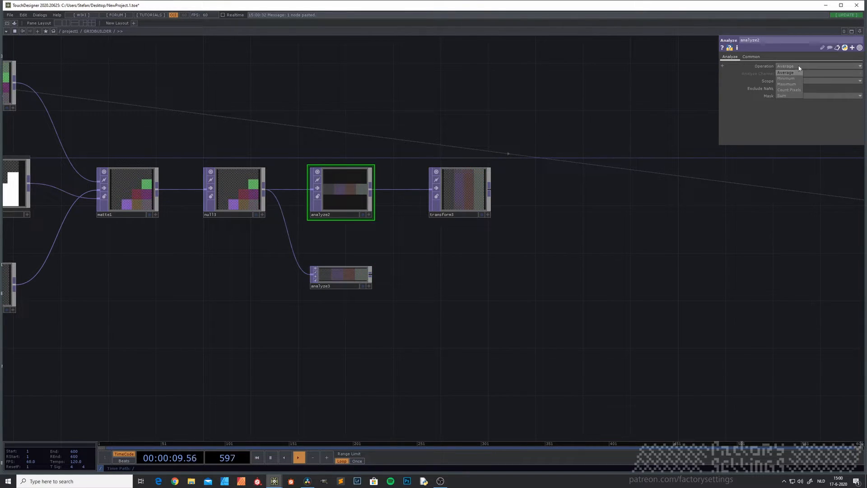
left_click(789, 95)
left_click(343, 274)
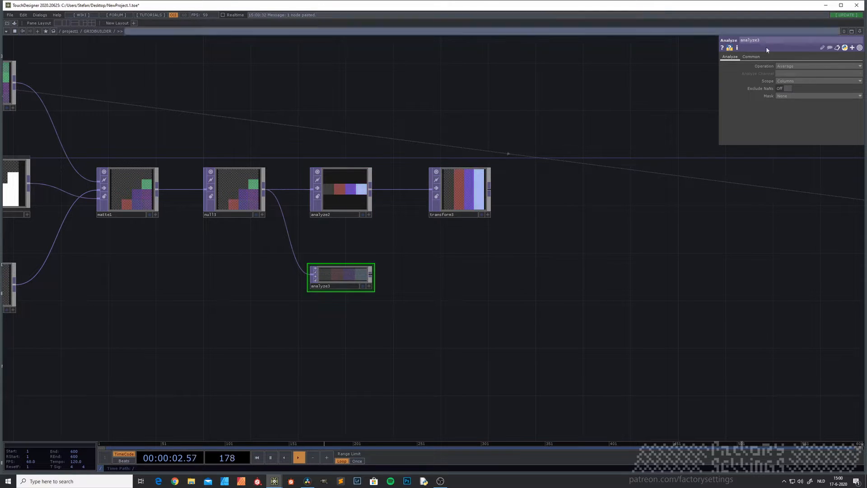
left_click(788, 67)
left_click(786, 95)
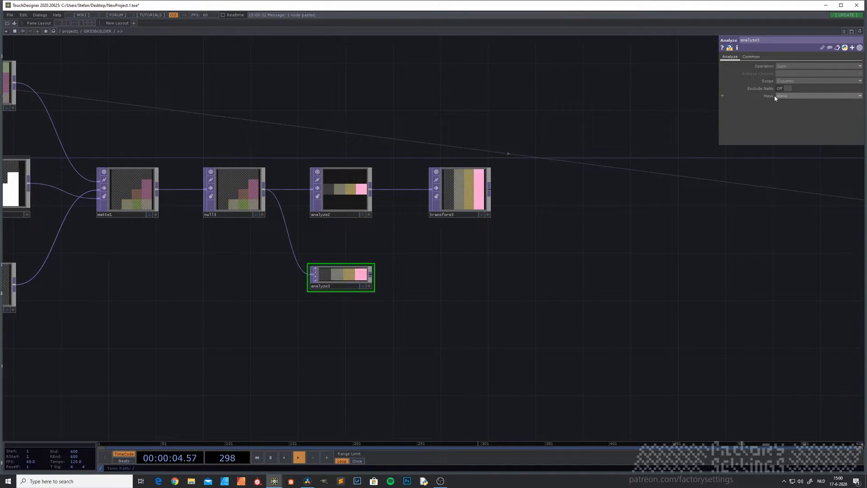
Step: Set the scope of analyze3 to Rows, resize its node to suit the column-shaped image and position it below analyze2
left_click(788, 81)
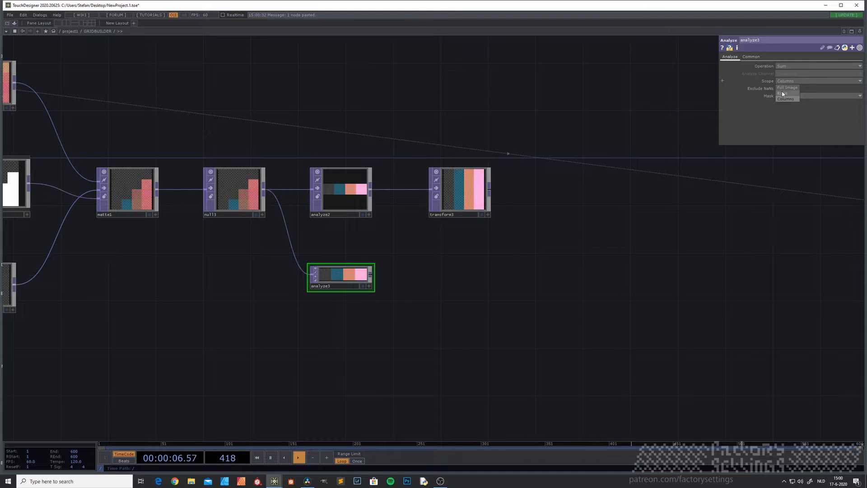
left_click(783, 93)
scroll(344, 280, "up", 5)
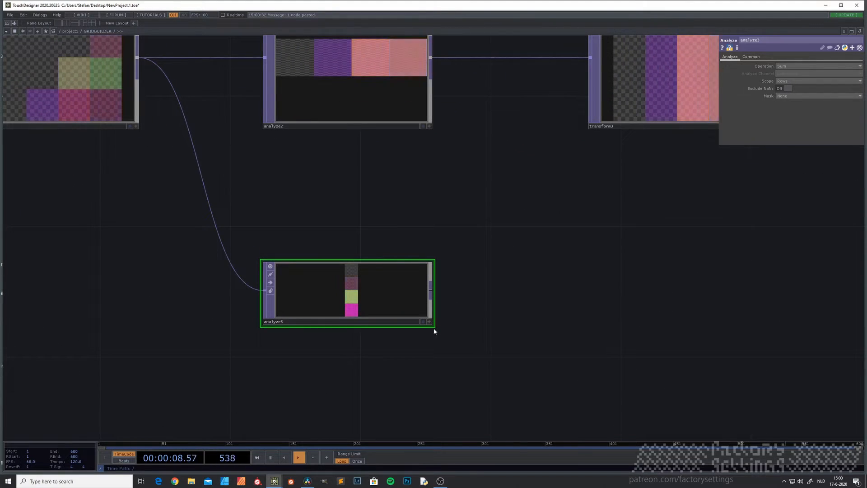
double_click(433, 326)
left_click_drag(295, 260, 294, 309)
Step: Review the whole network from the size inputs through the reorder and matte to the two Analyze nodes
scroll(294, 309, "down", 5)
scroll(375, 286, "down", 4)
left_click_drag(199, 317, 408, 308)
scroll(225, 347, "down", 3)
left_click_drag(157, 348, 300, 349)
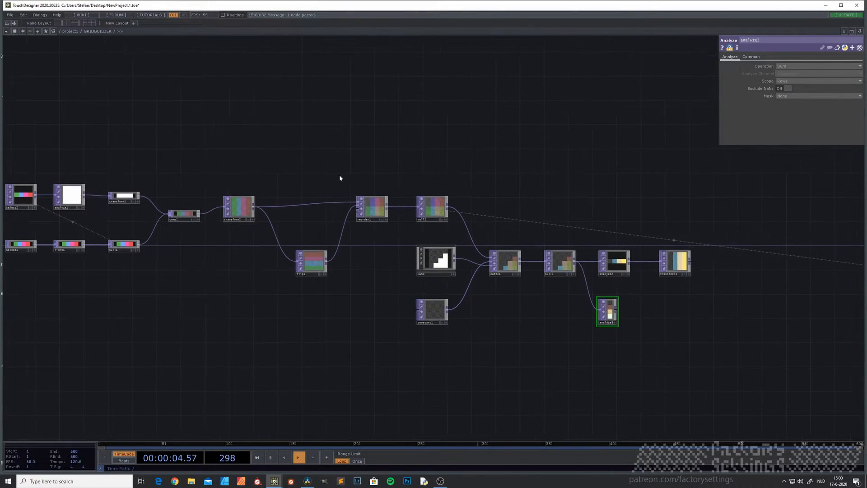
scroll(362, 229, "up", 2)
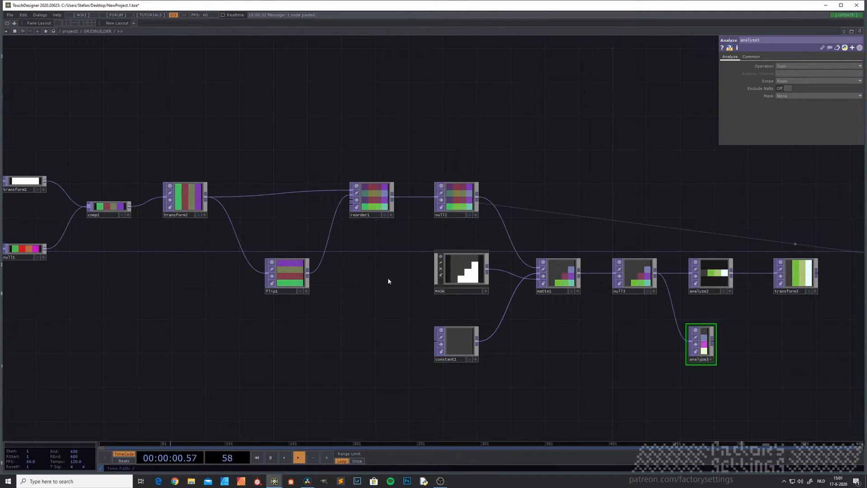
left_click_drag(390, 279, 130, 255)
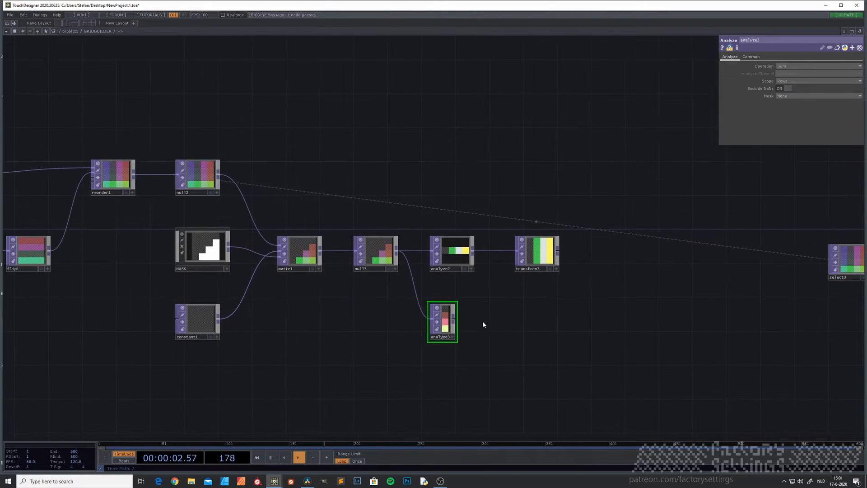
Step: Add a Transform TOP fed by analyze3 and place it directly below transform3
scroll(482, 322, "up", 3)
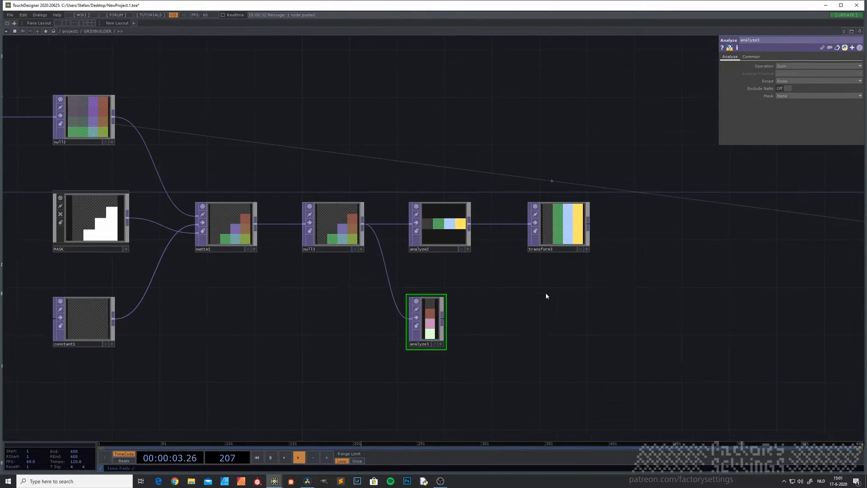
left_click(443, 320)
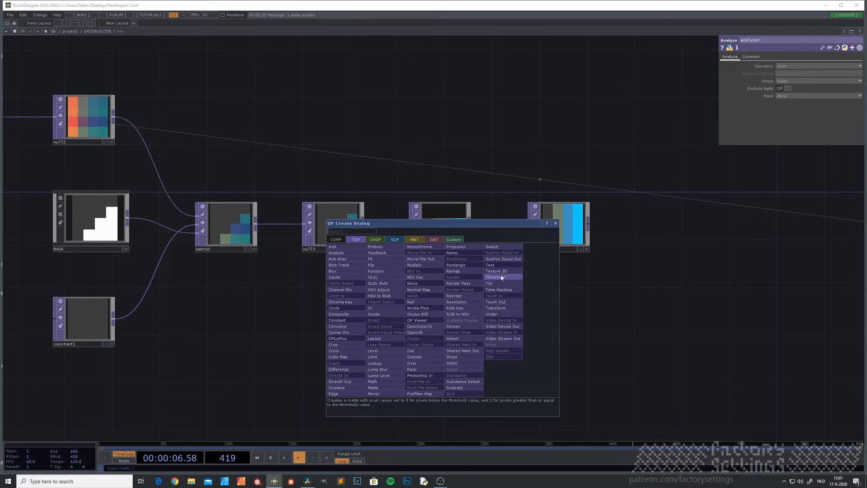
left_click(500, 310)
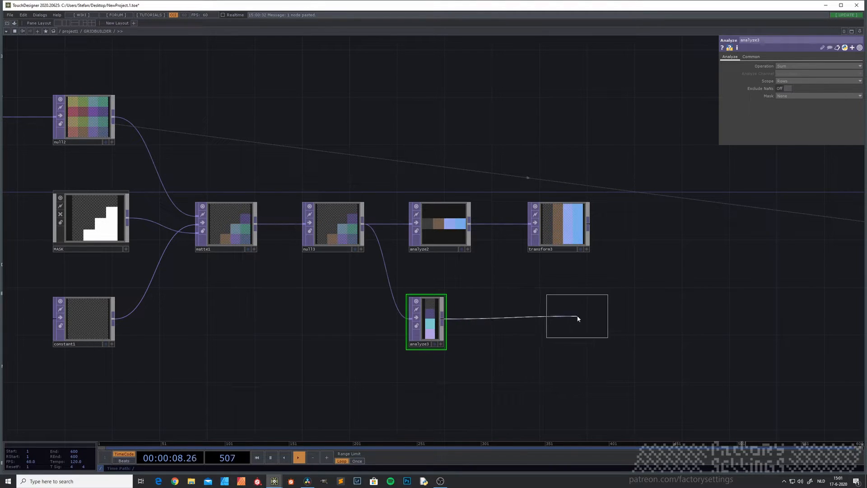
left_click(556, 322)
Step: Set the output resolution of transform4 to 4 by 4
left_click(756, 58)
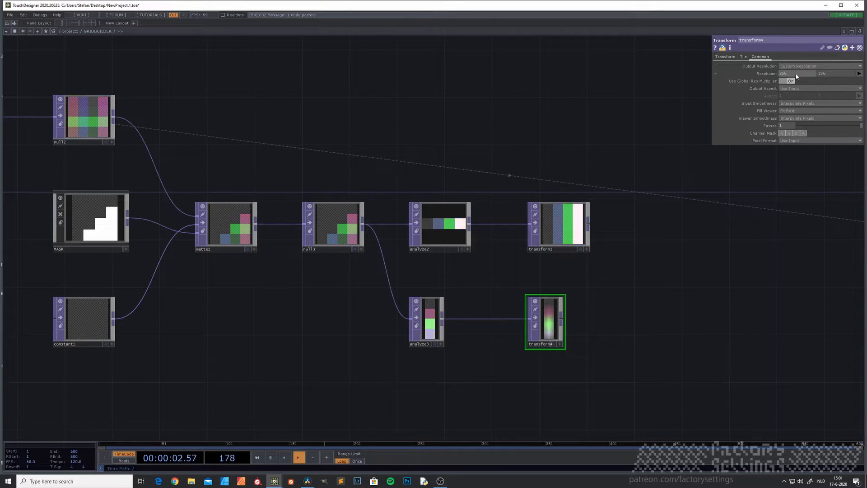
left_click(823, 74)
type("4")
left_click(609, 75)
Step: Set the input and viewer smoothness of transform4 to Nearest Pixel and its output aspect to Resolution
left_click(786, 105)
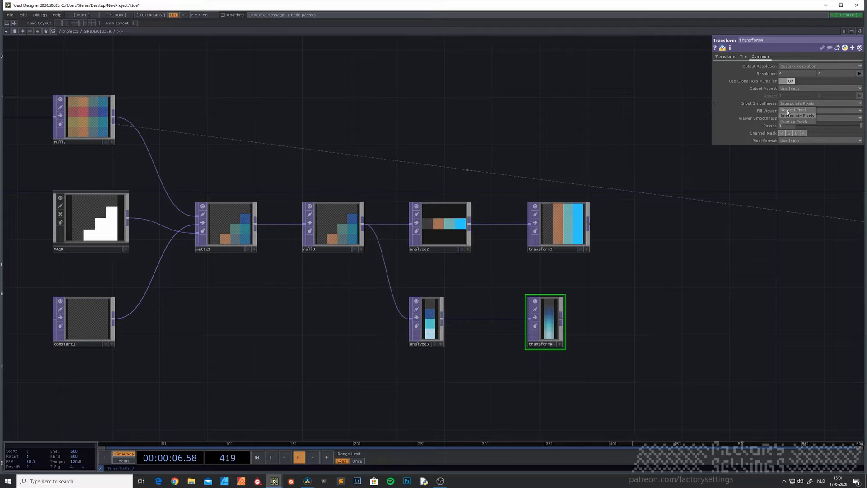
left_click(787, 111)
left_click(787, 119)
left_click(788, 125)
left_click(794, 89)
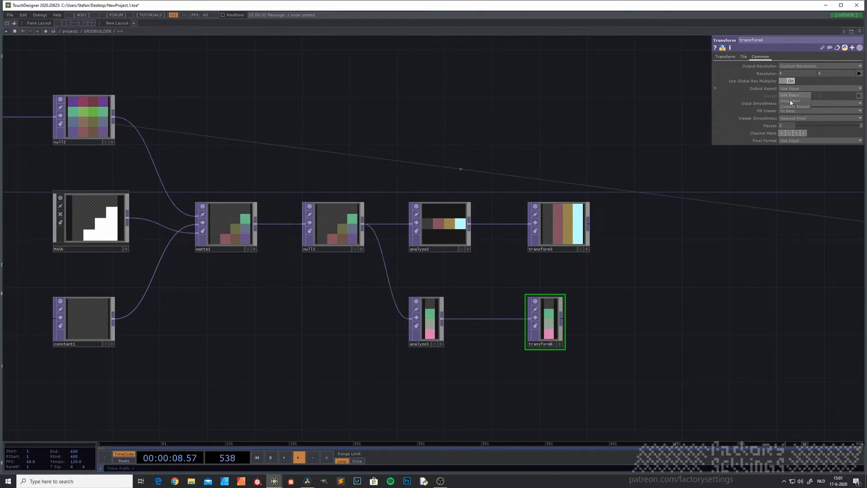
left_click(795, 96)
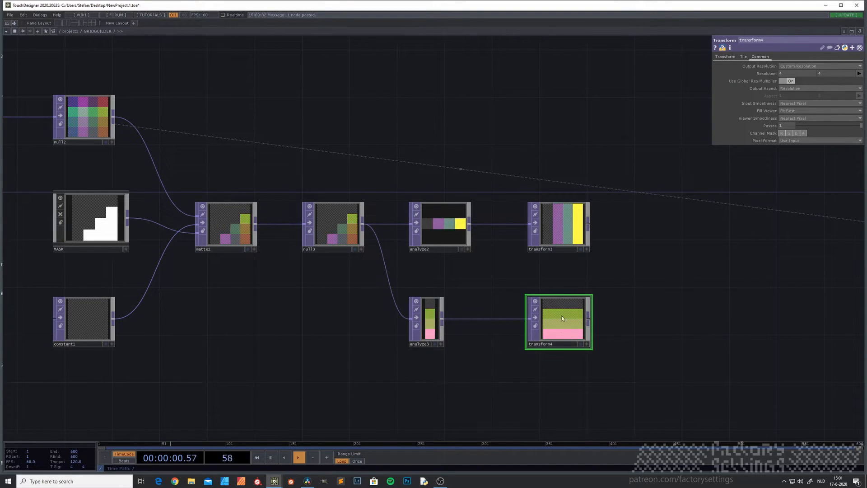
Step: Add a Reorder TOP beyond the two Transforms, with transform3 as its first input and transform4 as its second
left_click_drag(681, 329, 465, 316)
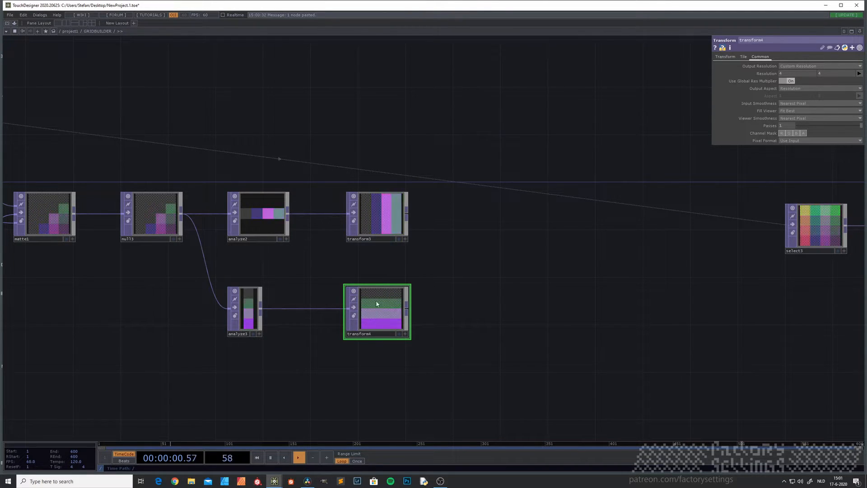
key("Tab")
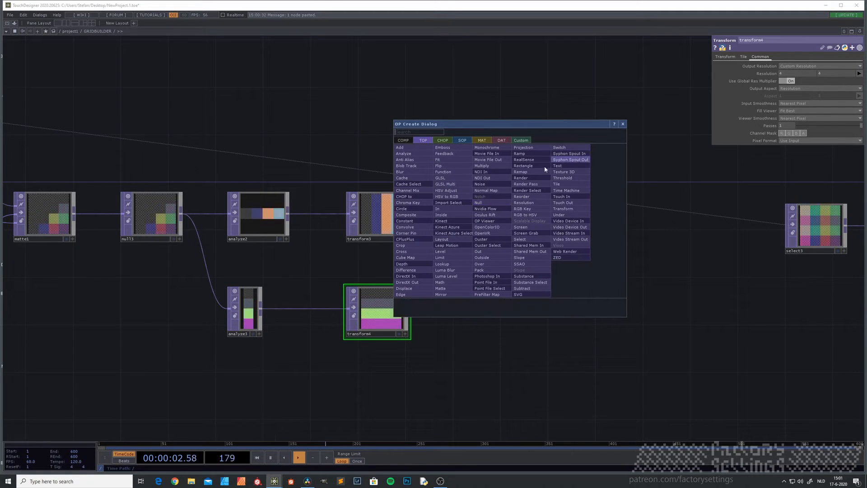
type("re")
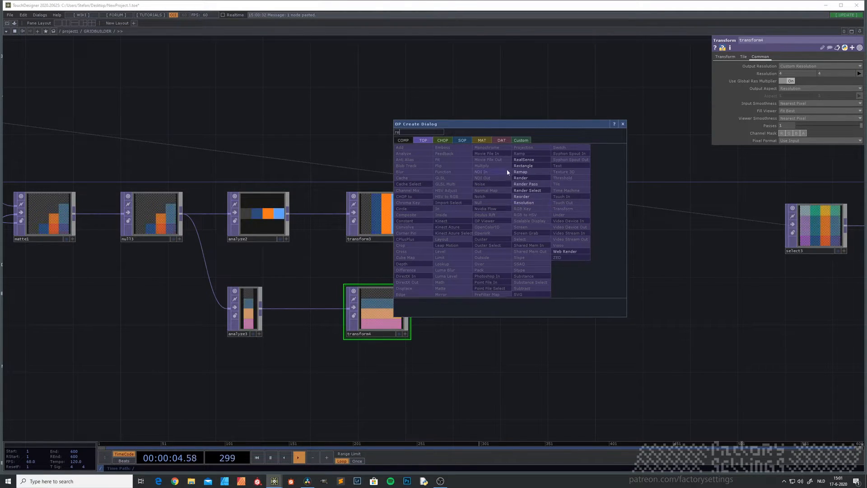
left_click(523, 197)
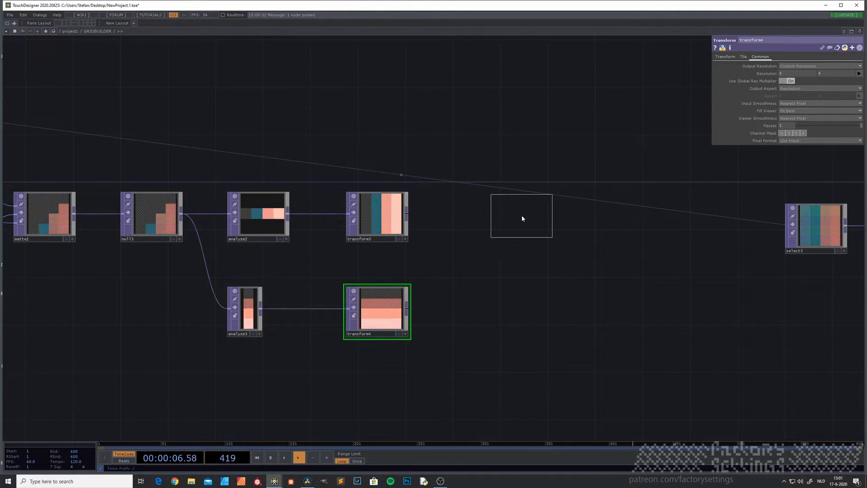
left_click(522, 217)
left_click_drag(406, 219, 496, 206)
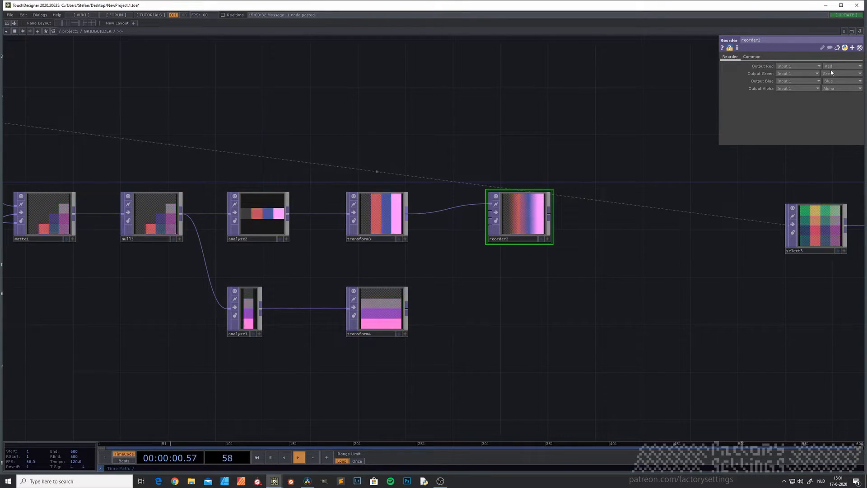
left_click_drag(406, 312, 479, 213)
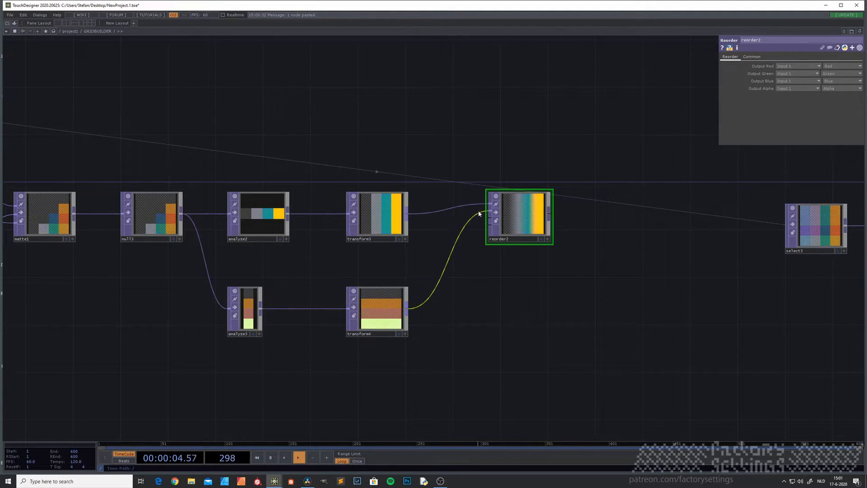
Step: Take reorder2's Output Green from Input 2 and set its input and viewer smoothness to Nearest Pixel
left_click(806, 73)
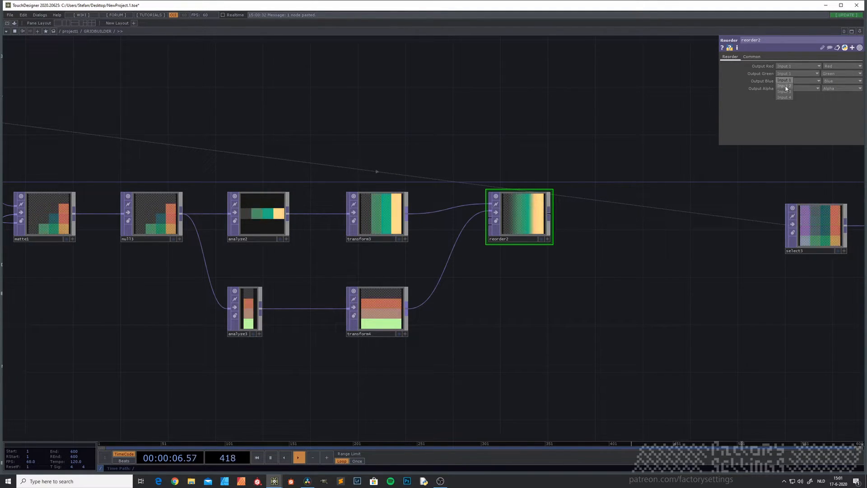
left_click(788, 86)
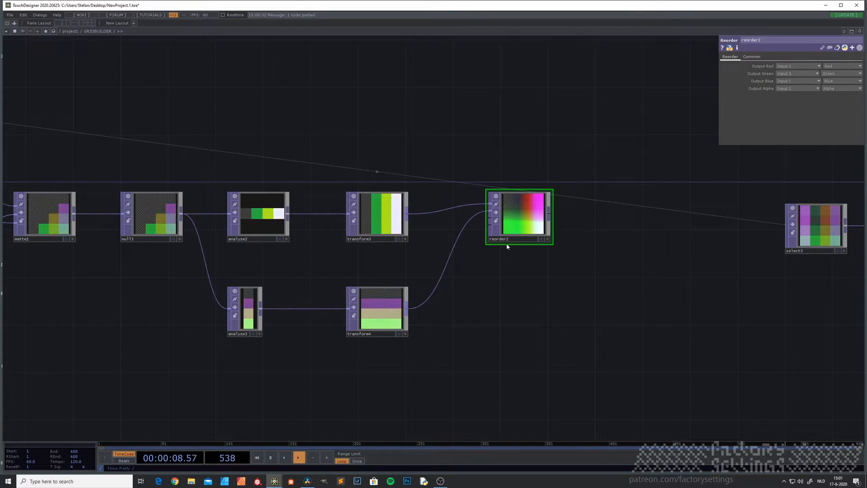
left_click(752, 57)
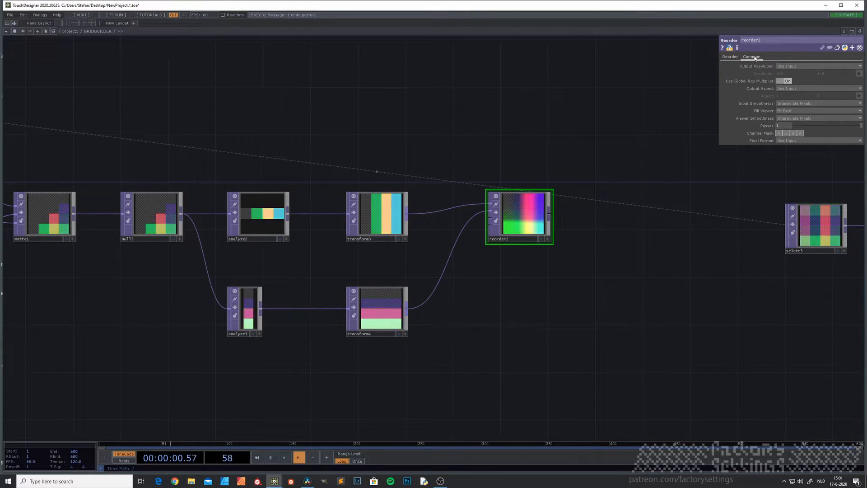
left_click(794, 104)
left_click(791, 109)
left_click(794, 118)
left_click(790, 125)
Step: Add a Null TOP connected to the output of reorder2
left_click_drag(576, 296, 441, 300)
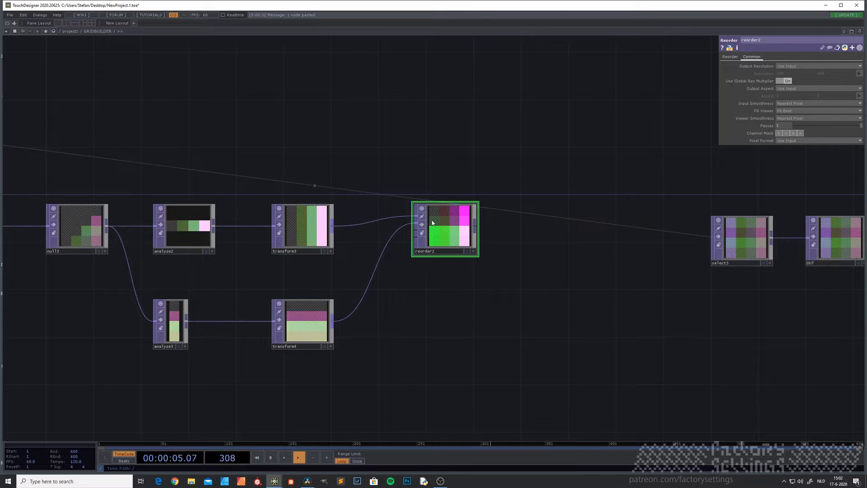
left_click_drag(469, 295, 389, 307)
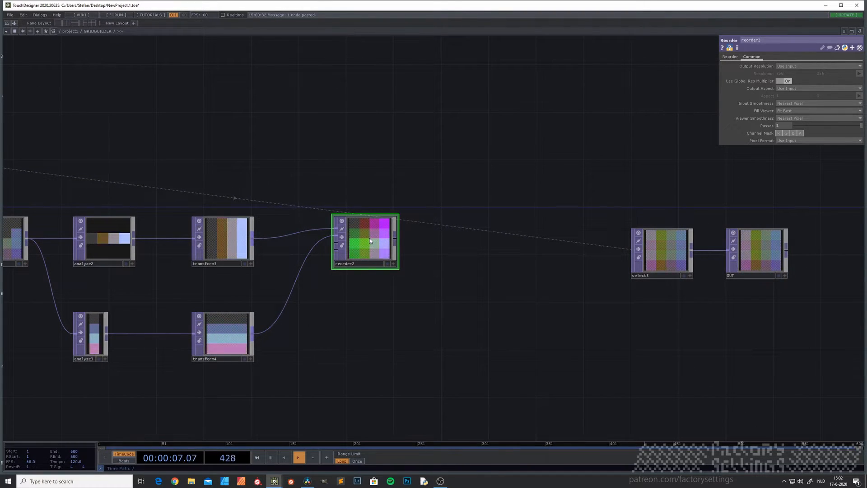
key("alt+n")
left_click(471, 241)
Step: Move select3 and OUT down and place the new Null directly above OUT
left_click_drag(500, 320, 359, 330)
left_click_drag(526, 267, 521, 345)
left_click_drag(616, 259, 622, 345)
left_click_drag(331, 251, 617, 251)
Step: Rename the new Null above OUT to OUT2
left_click_drag(571, 286, 445, 273)
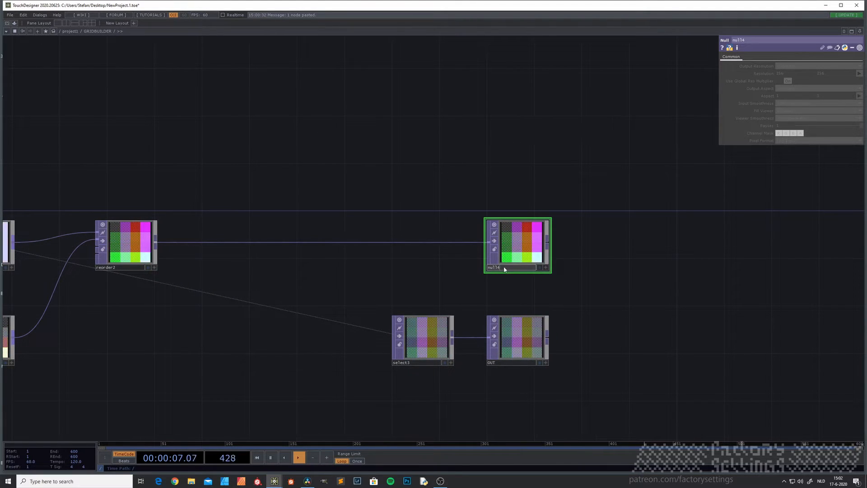
type("OUT2")
key("Return")
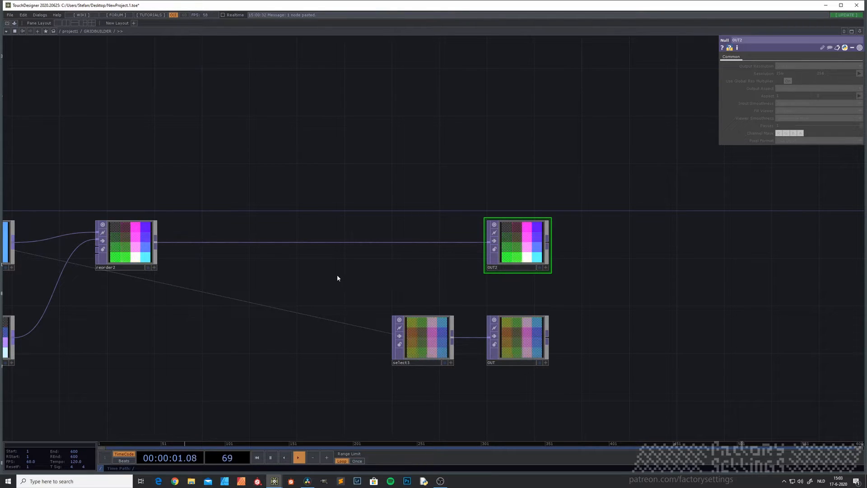
Step: Leave GRIDBUILDER and enter the CHARACTERS network, bringing its select1 and scale nodes into view
scroll(337, 278, "down", 3)
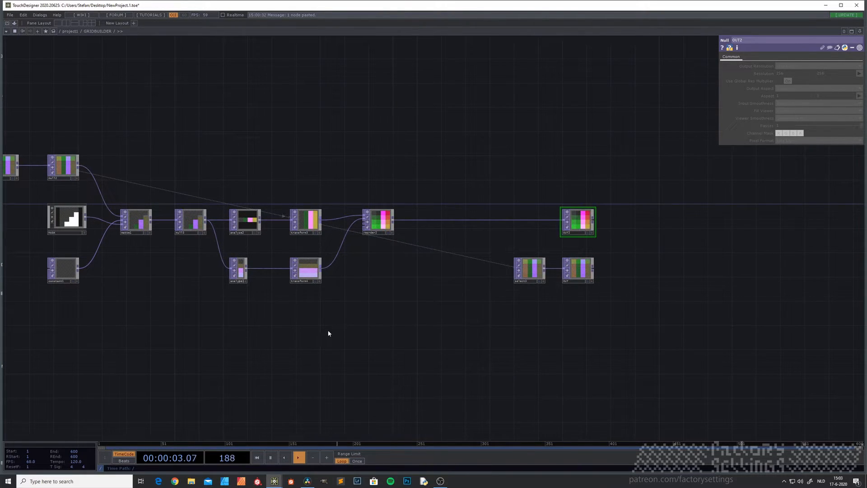
key("u")
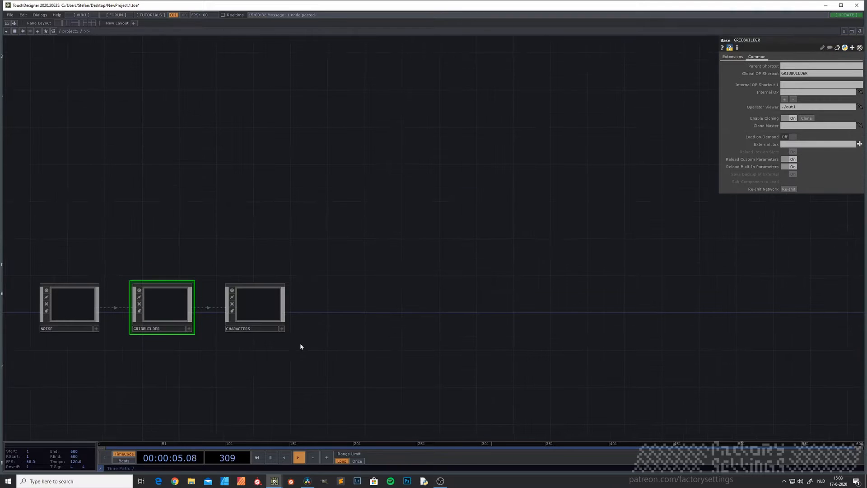
double_click(251, 313)
scroll(252, 298, "down", 3)
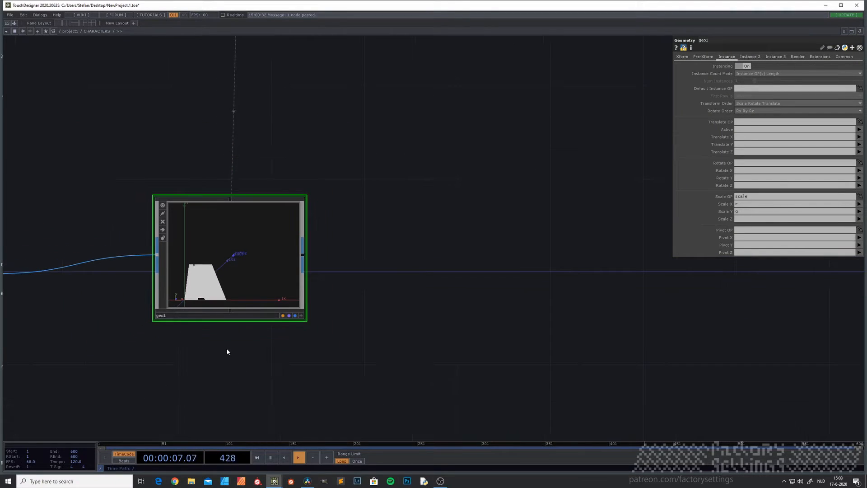
left_click_drag(215, 348, 432, 333)
scroll(430, 333, "down", 3)
left_click_drag(350, 176, 336, 292)
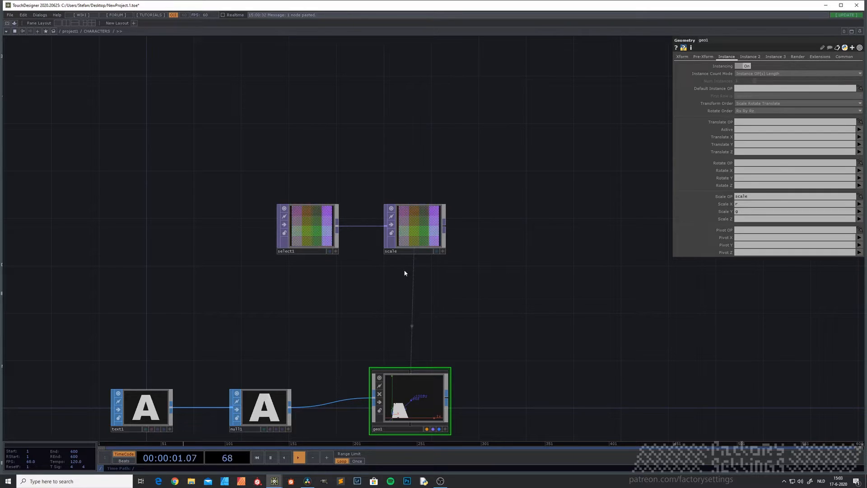
Step: Duplicate select1 and scale, place the copies above the originals and rename the copied Null to position
right_click_drag(410, 273, 275, 193)
key("ctrl+c")
key("ctrl+v")
left_click_drag(303, 280, 303, 150)
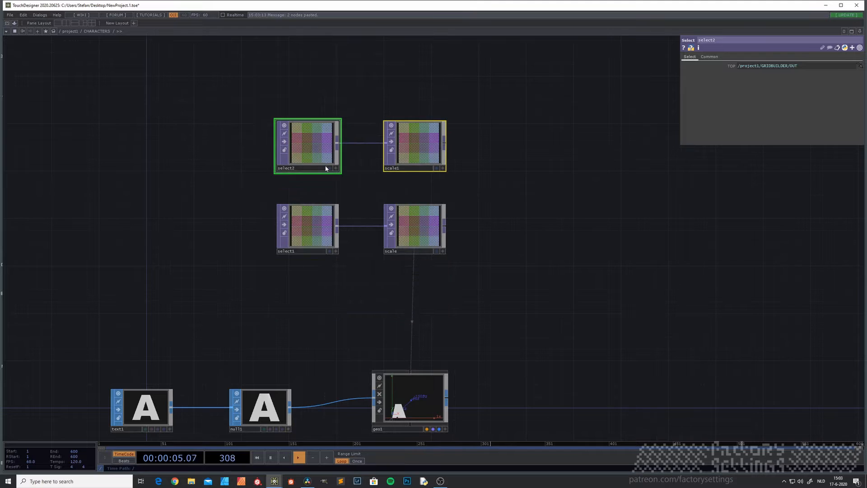
left_click(405, 168)
type("position")
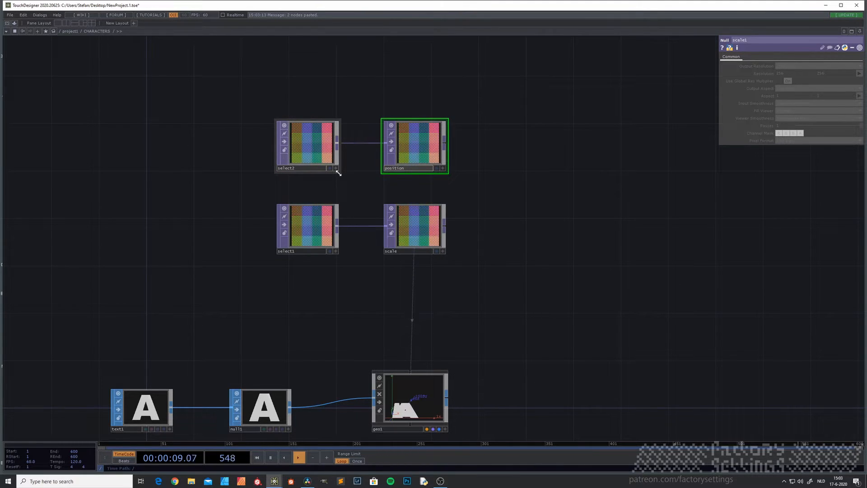
Step: Point select2 at the second grid output with the TOP expression op.GRIDBUILDER.op('OUT2')
left_click(330, 166)
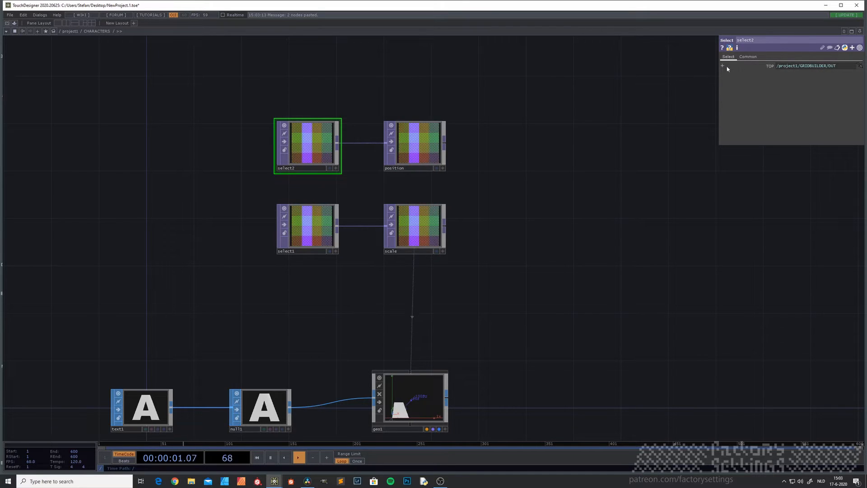
left_click(722, 66)
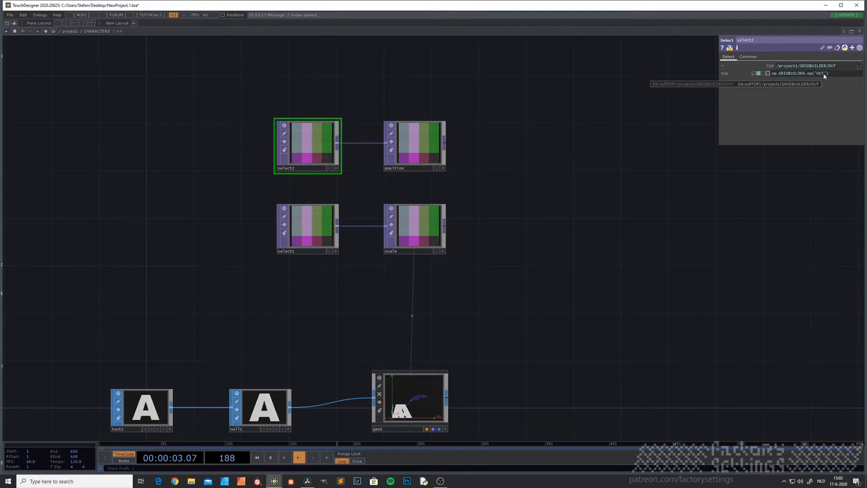
key("Return")
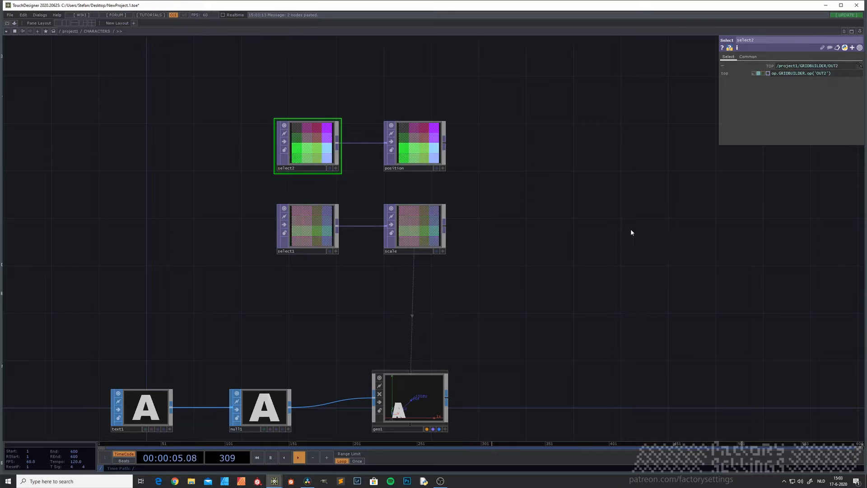
Step: Compare the position and scale textures and set the instancing Translate OP of geo1 to position
left_click_drag(479, 265, 446, 214)
left_click(385, 348)
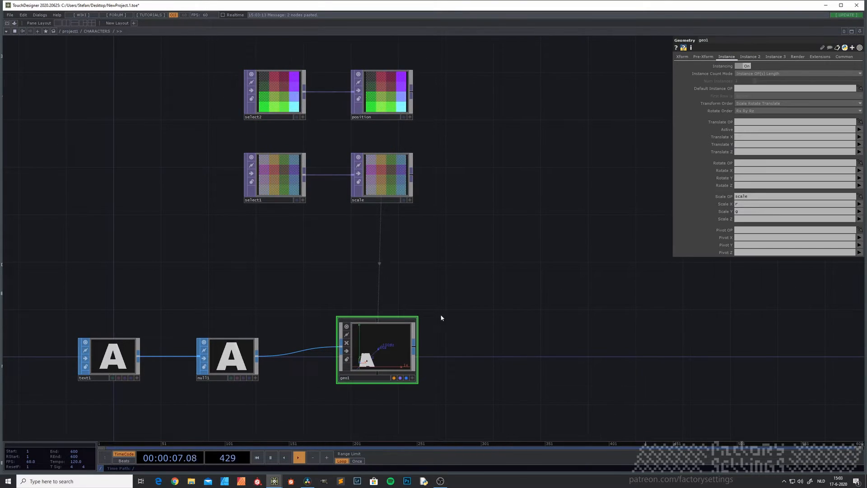
left_click(741, 122)
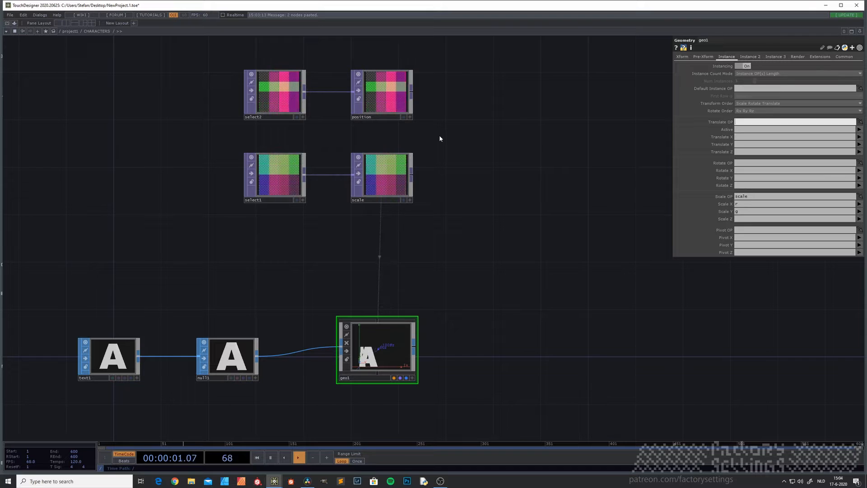
left_click_drag(439, 126, 464, 198)
scroll(444, 199, "up", 3)
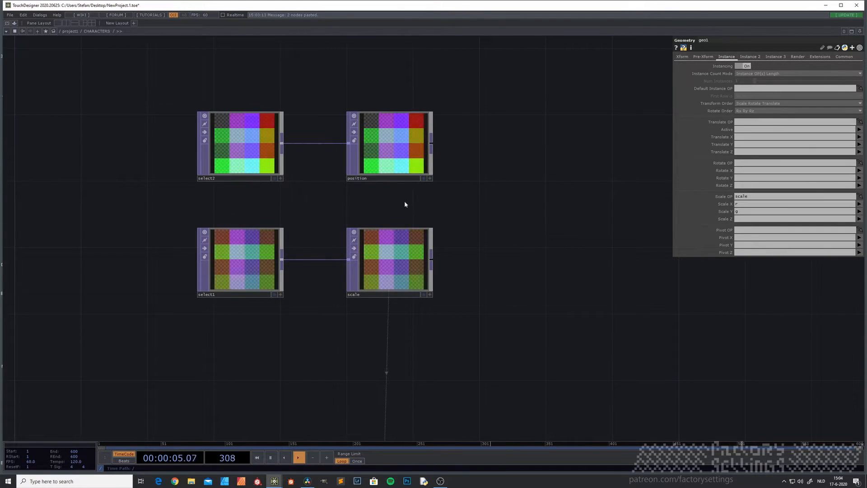
left_click(411, 144)
left_click(404, 248)
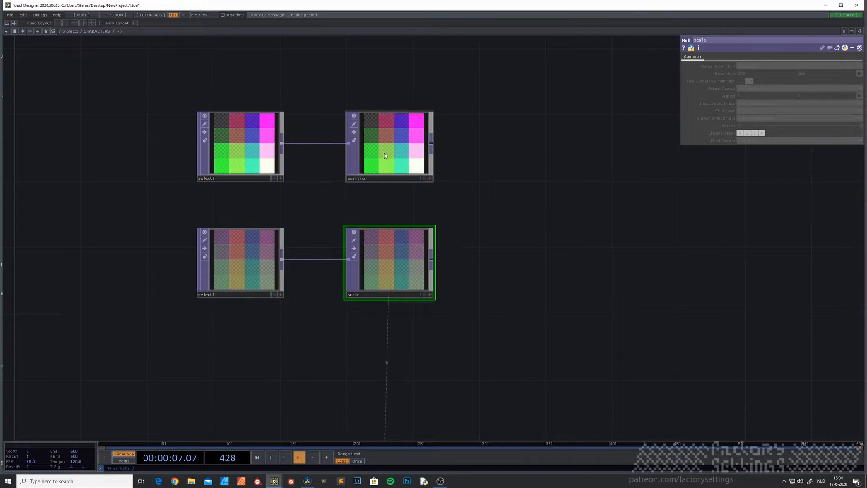
left_click_drag(536, 281, 513, 130)
scroll(513, 130, "down", 3)
left_click(413, 230)
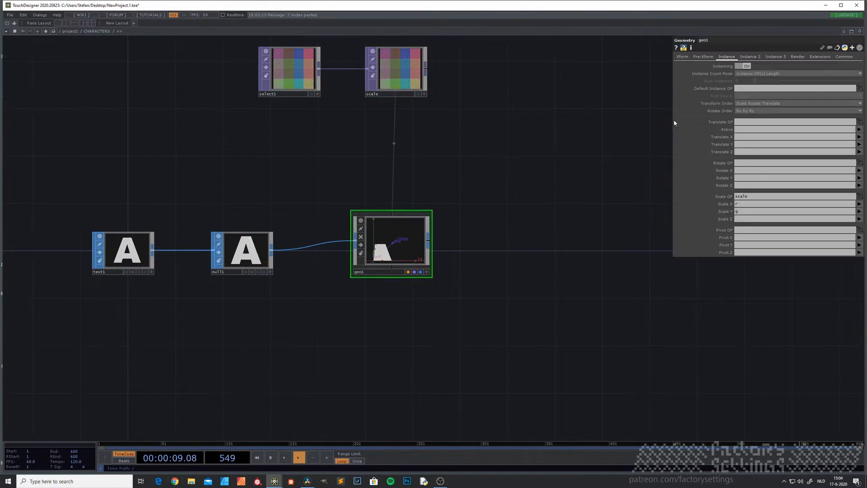
type("position")
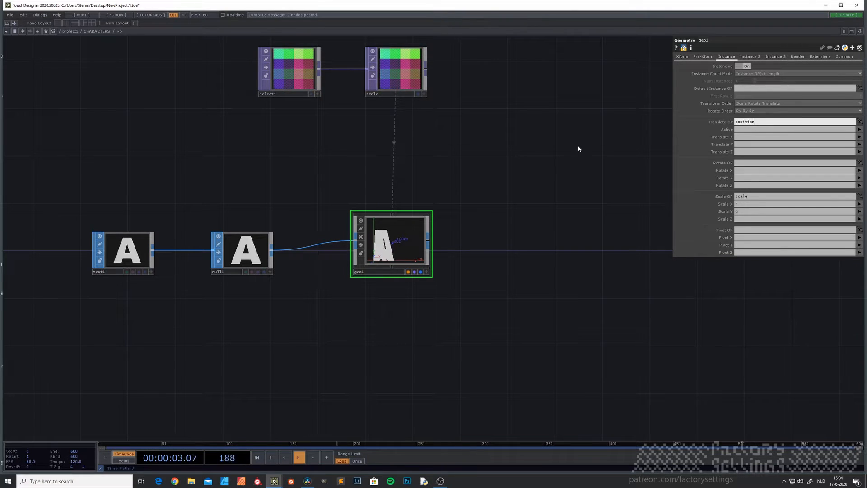
Step: Set the instancing channels of geo1 to r for Translate X and g for Translate Y
key("Return")
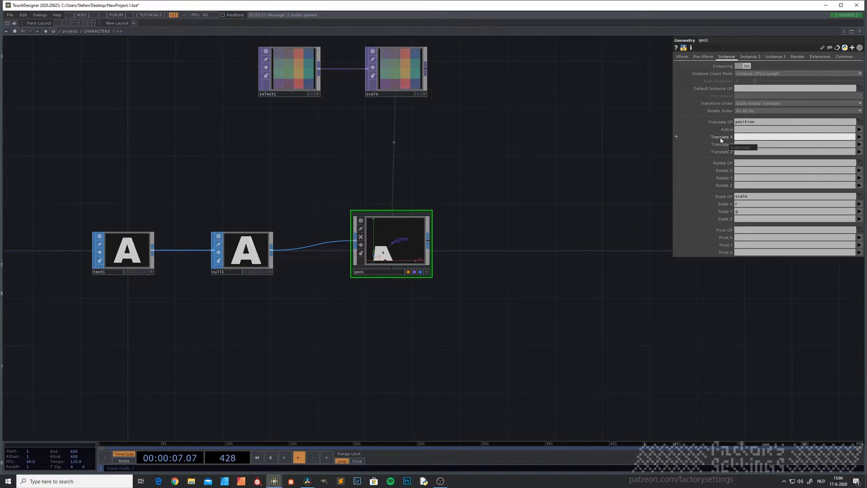
type("r")
left_click(739, 146)
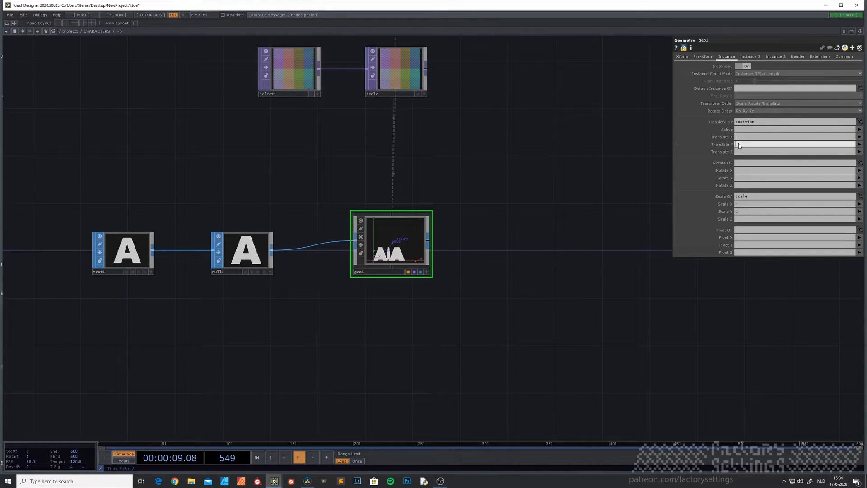
type("g")
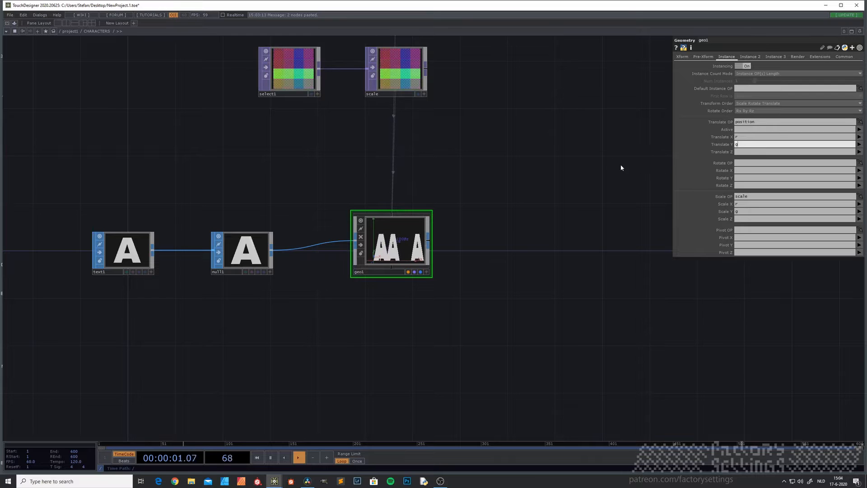
key("Return")
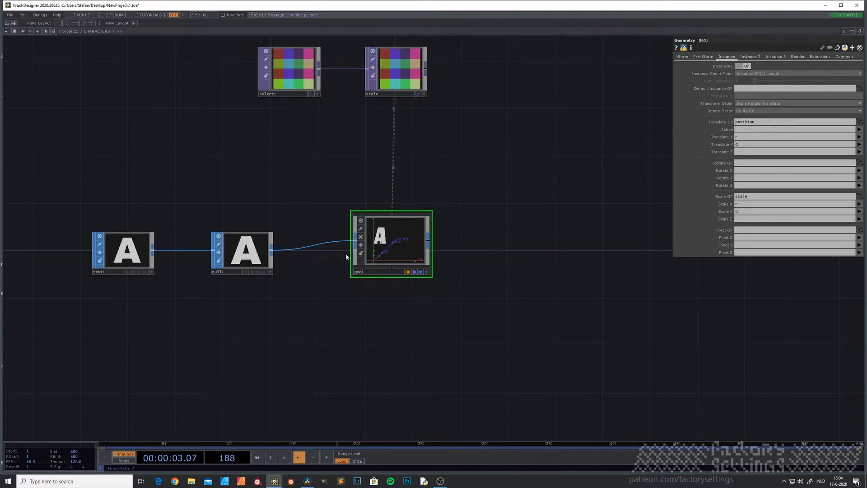
Step: Enlarge the geo1 node and examine how its instanced characters are laid out against the position and scale textures
scroll(346, 257, "up", 6)
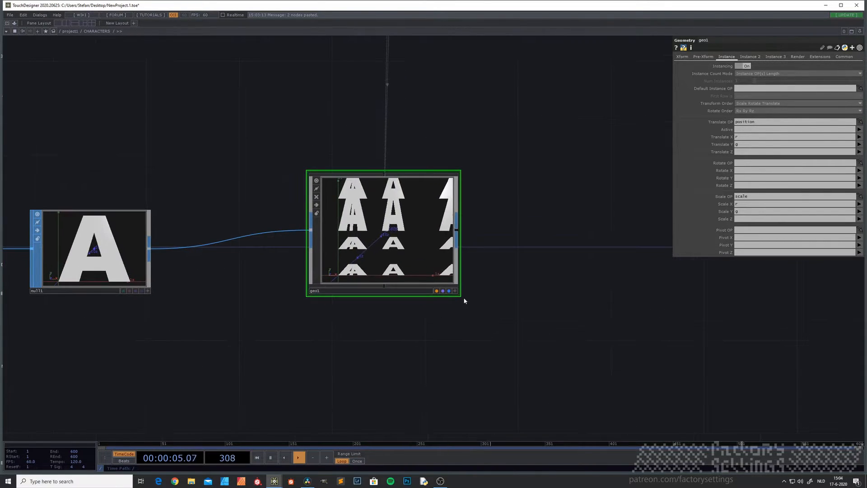
left_click_drag(461, 296, 558, 363)
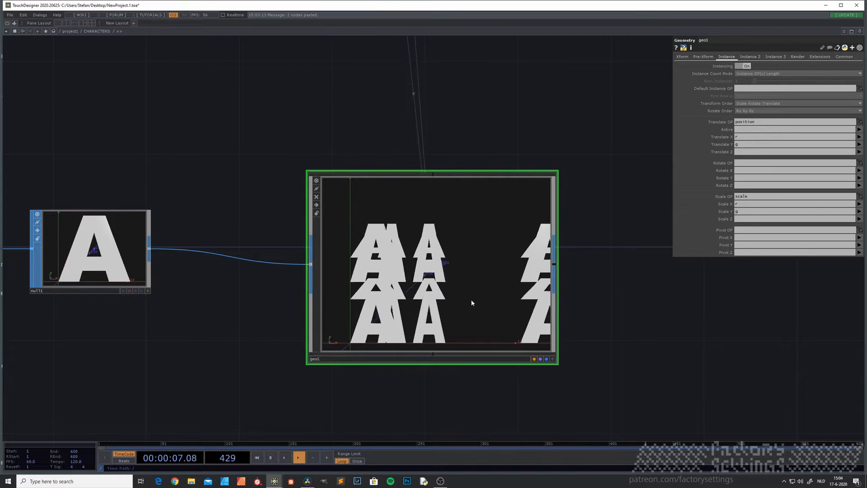
scroll(516, 322, "down", 3)
scroll(516, 323, "down", 3)
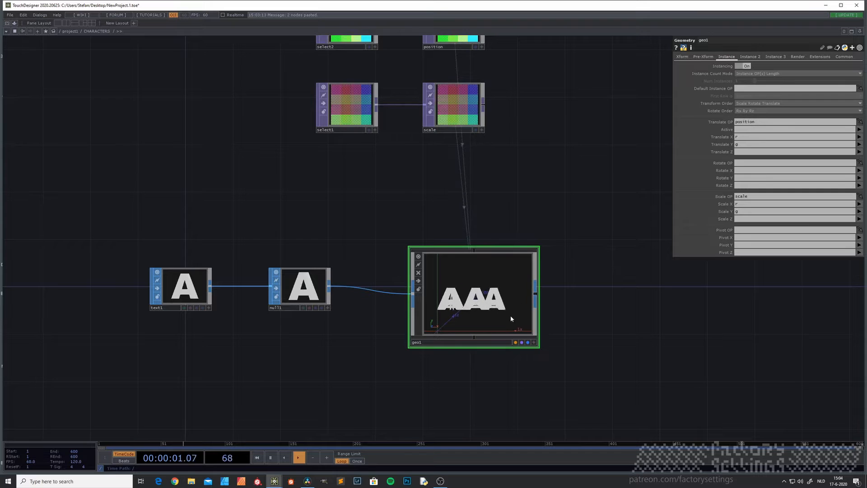
scroll(510, 315, "up", 5)
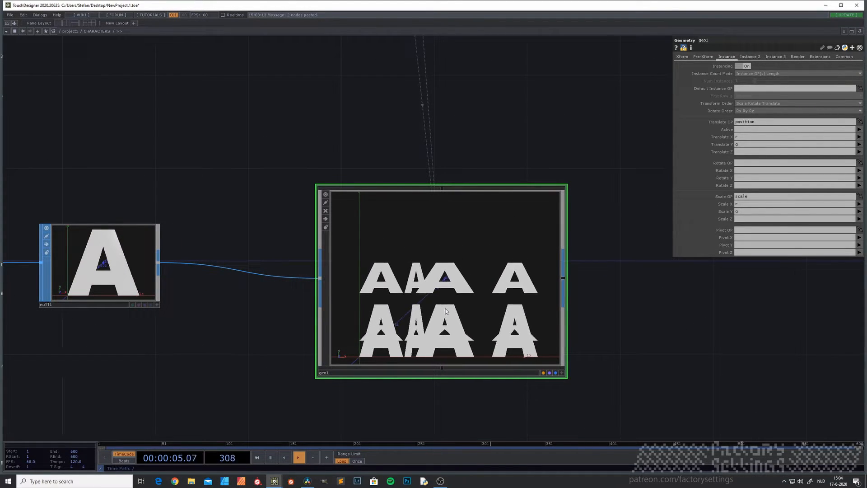
scroll(445, 311, "down", 5)
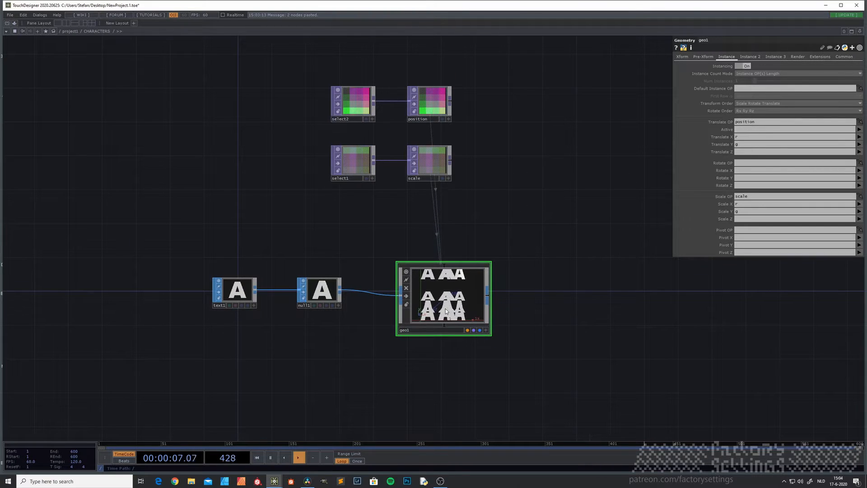
left_click_drag(377, 242, 385, 273)
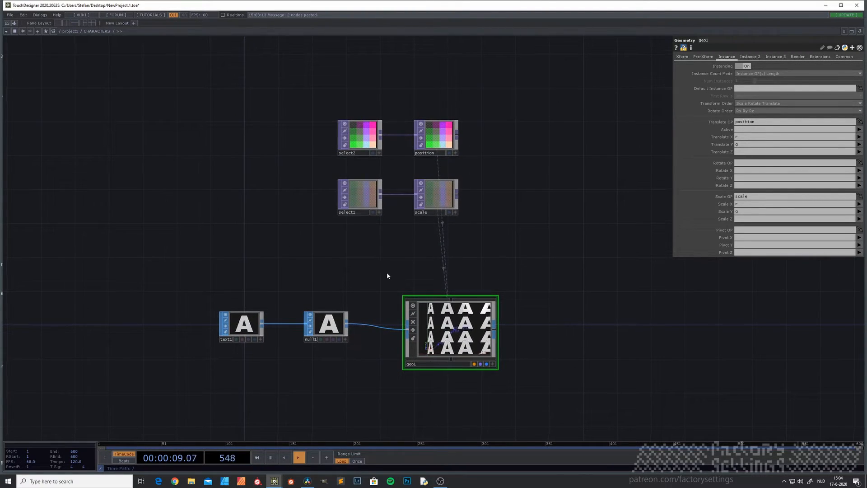
scroll(388, 276, "up", 5)
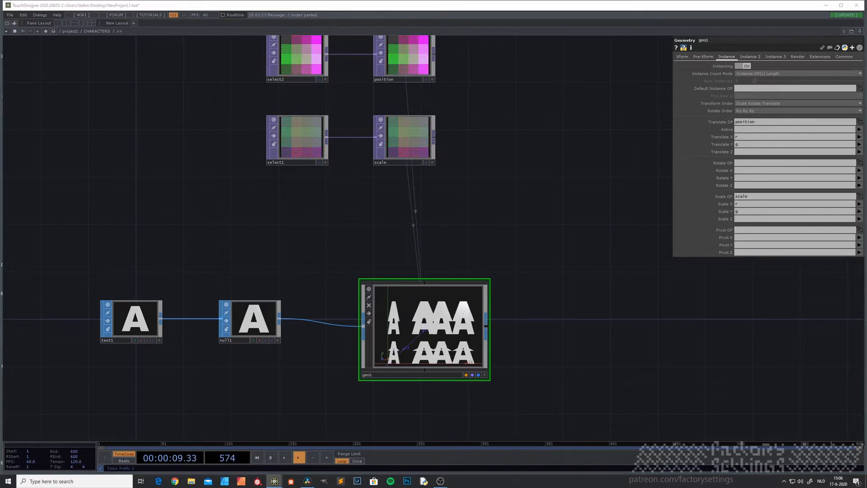
scroll(345, 256, "down", 5)
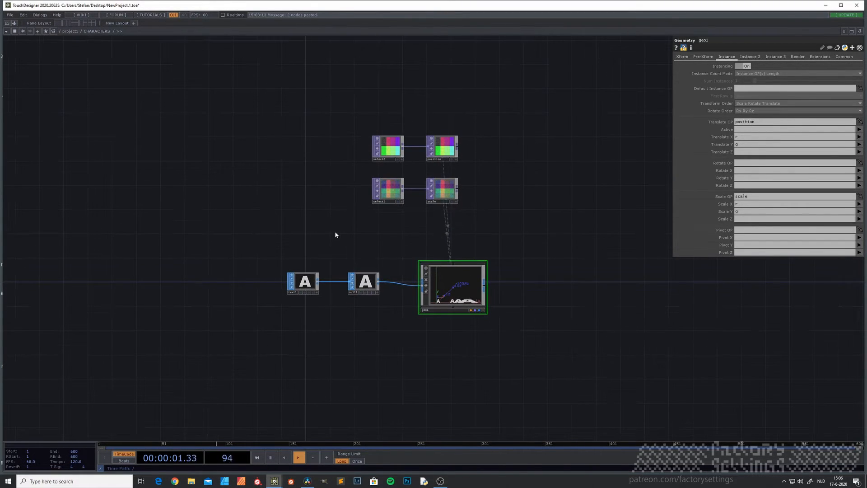
Step: Go to the GRIDBUILDER network and examine how MASK and matte1 filter the cell sizes before the analyze nodes
scroll(335, 234, "down", 3)
left_click(158, 305)
scroll(157, 304, "up", 10)
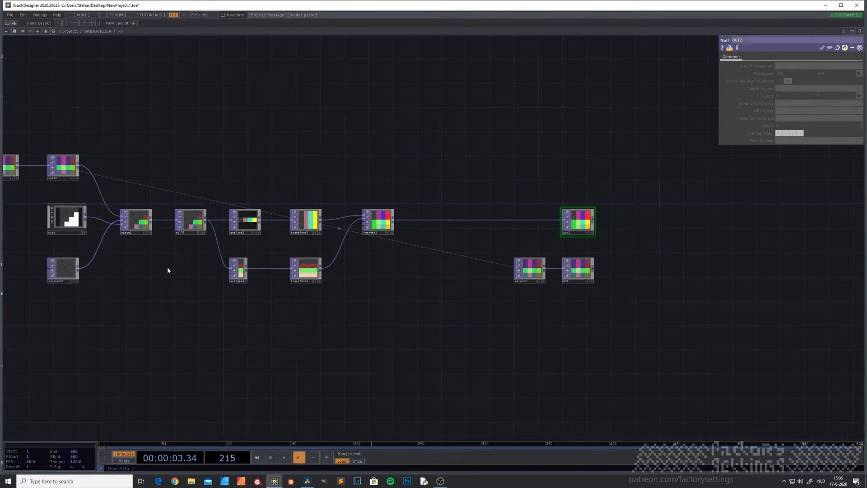
scroll(106, 300, "up", 5)
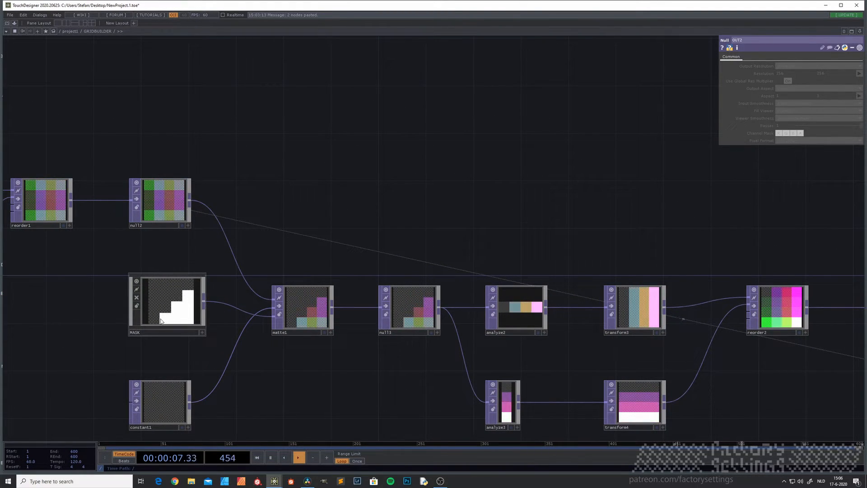
scroll(310, 367, "up", 5)
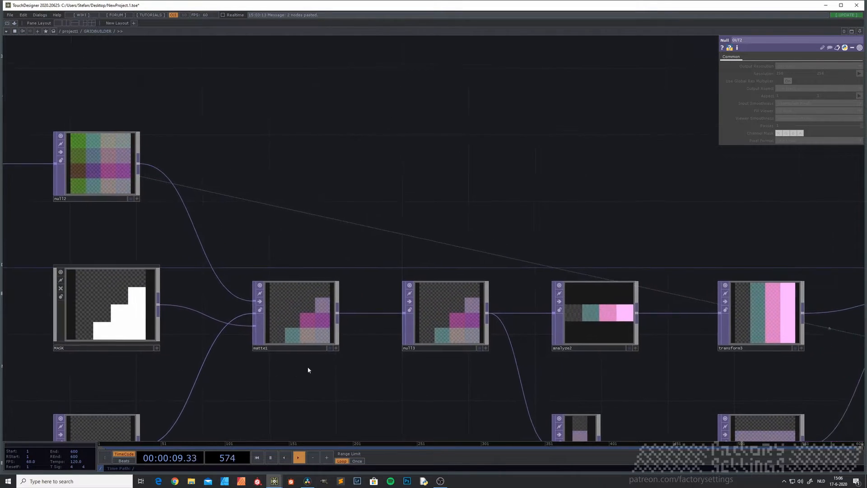
scroll(262, 343, "up", 1)
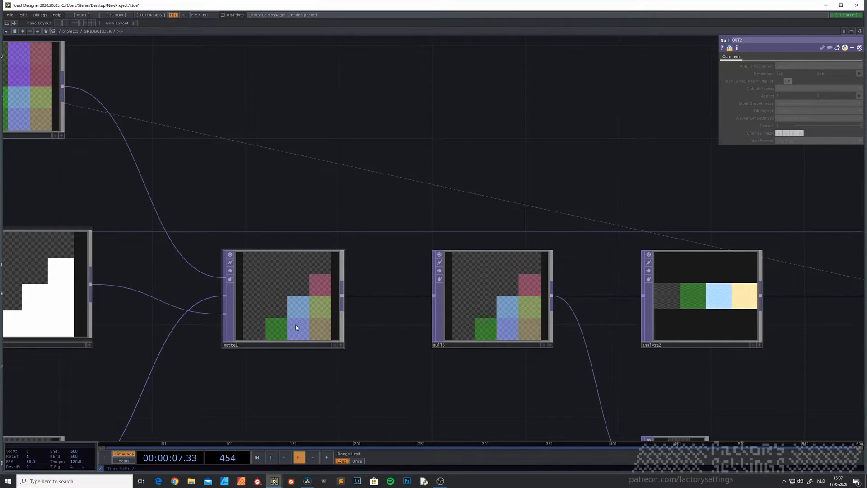
Step: Trace the grid chain from transform2 and flip1 through reorder1 and null2 into matte1
middle_click_drag(270, 366, 201, 374)
left_click_drag(119, 366, 266, 362)
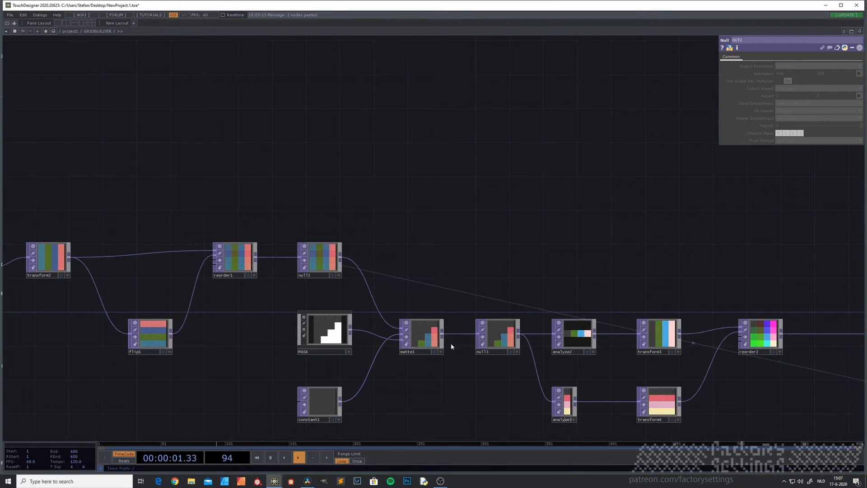
left_click_drag(188, 374, 291, 370)
middle_click_drag(148, 305, 147, 273)
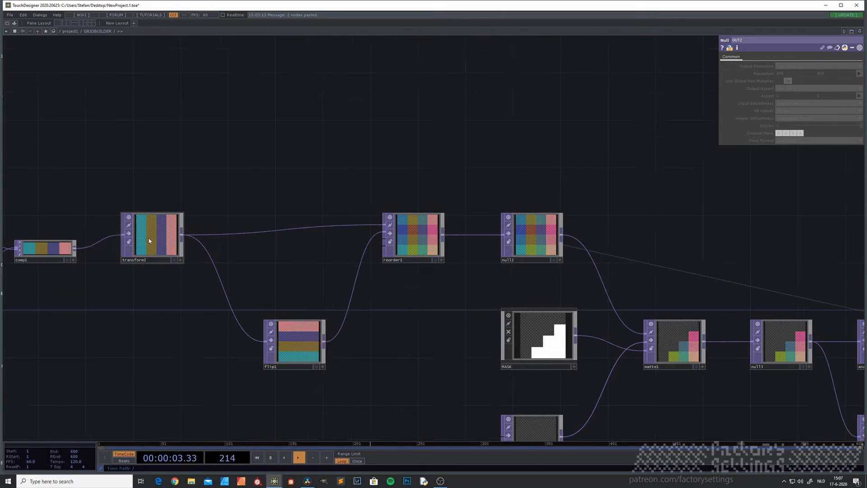
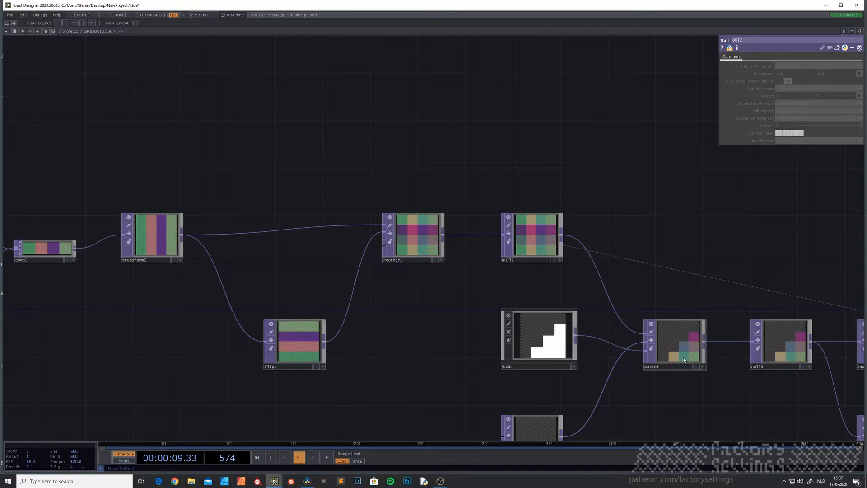
scroll(683, 360, "up", 3)
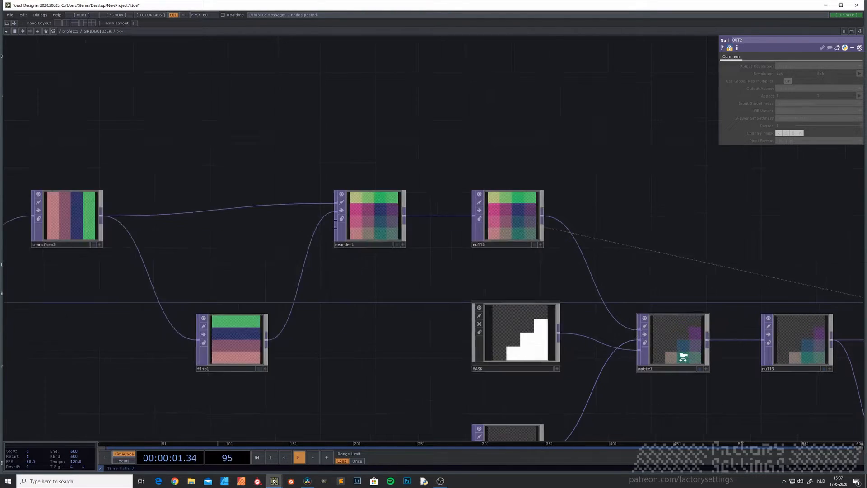
scroll(684, 360, "down", 3)
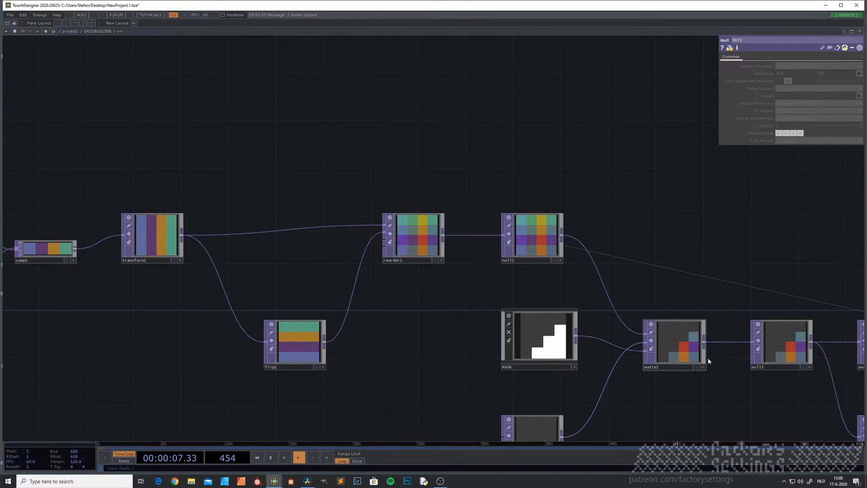
Step: Insert a Transform TOP on the connection between null2 and matte1
left_click_drag(465, 320, 189, 306)
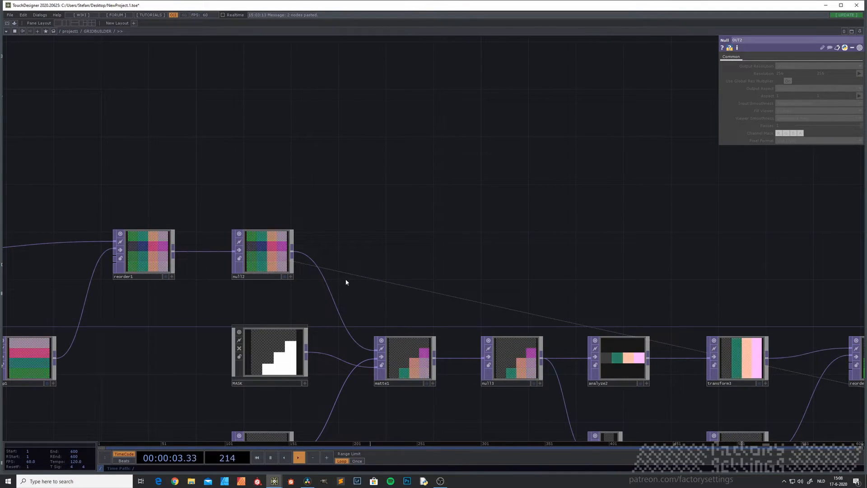
right_click(332, 296)
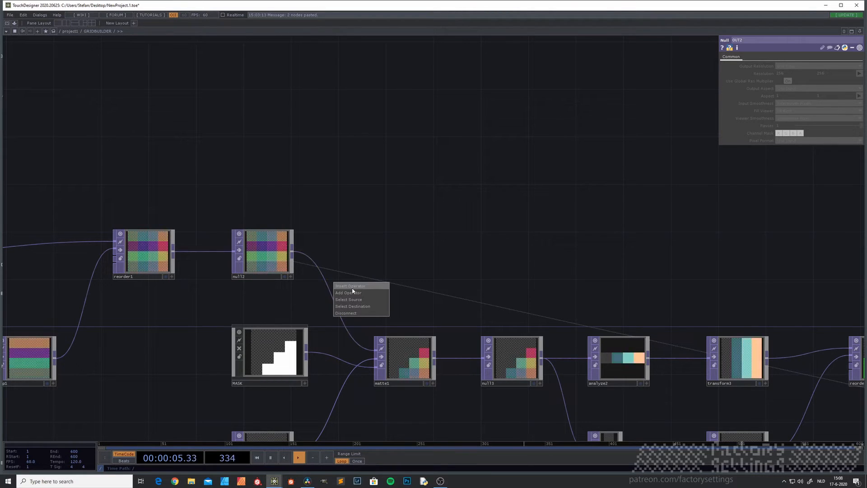
left_click(352, 287)
type("tr")
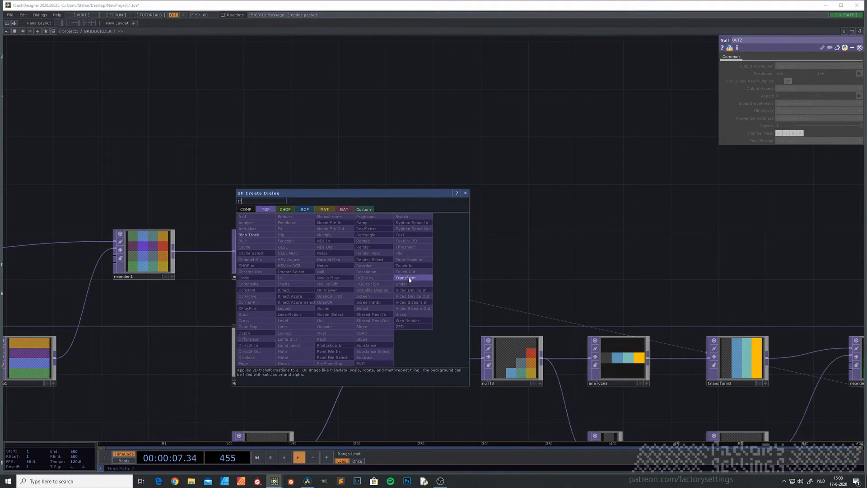
left_click(409, 278)
left_click(361, 279)
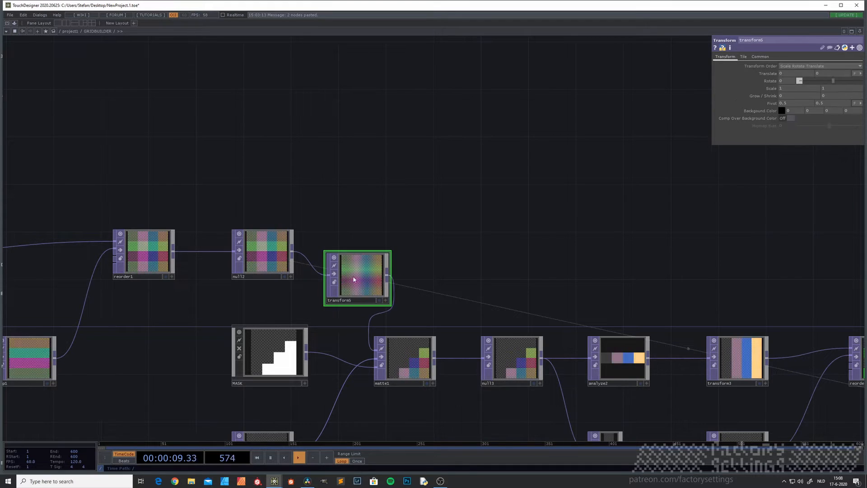
Step: Split the network pane side by side and show the CHARACTERS network with geo1 in the second pane
key("h")
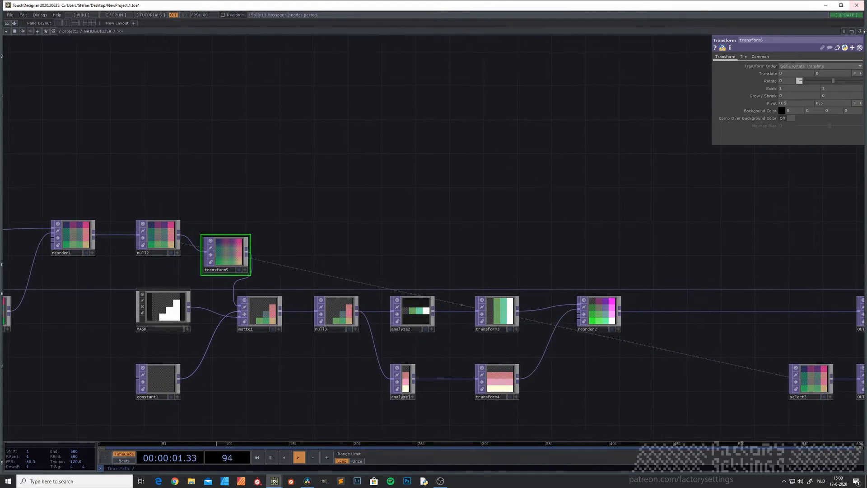
left_click(860, 32)
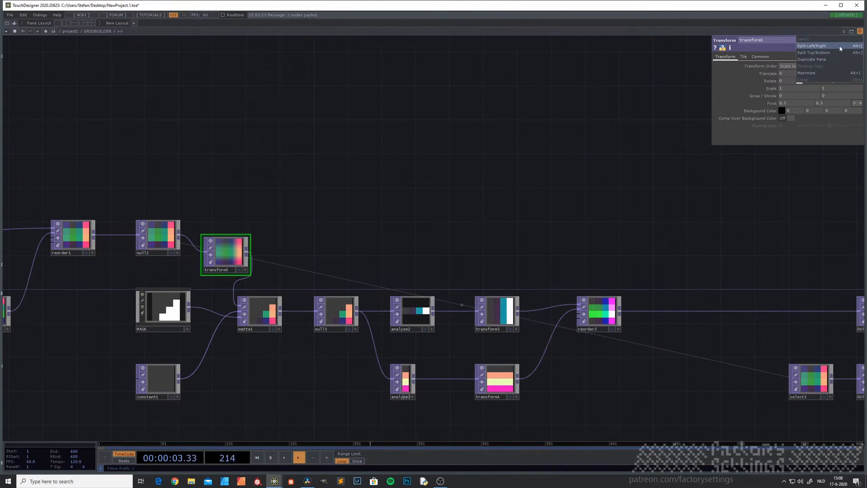
left_click(838, 45)
left_click_drag(723, 158, 520, 114)
key("u")
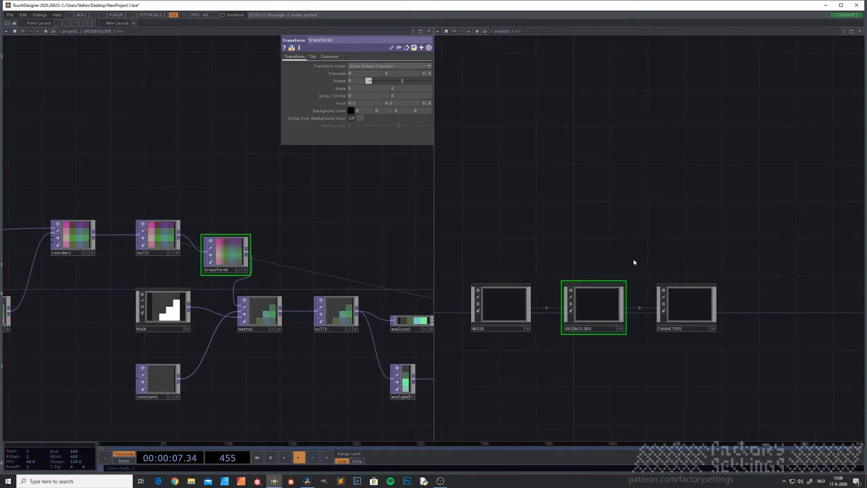
key("i")
scroll(590, 324, "up", 5)
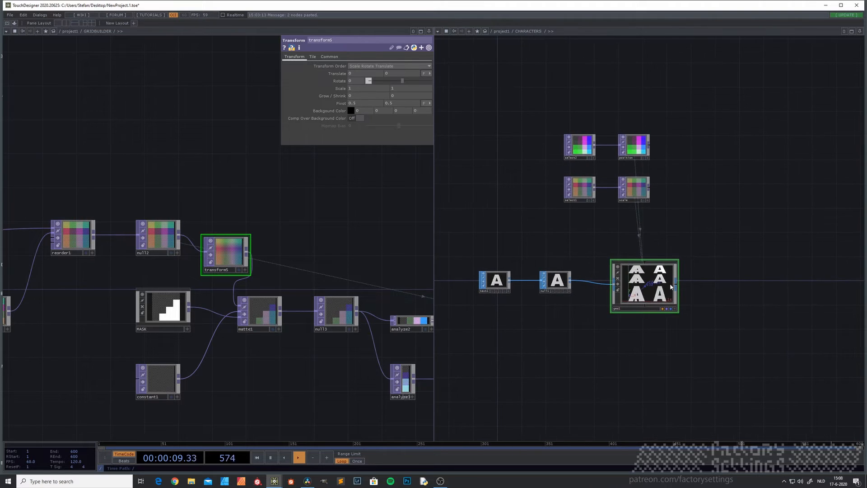
key("h")
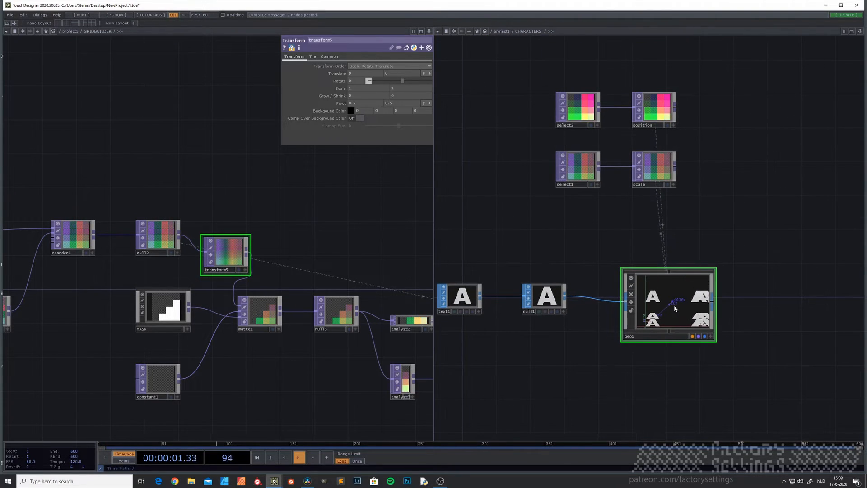
Step: Align the new Transform with null2 and shift the nodes from matte1 through reorder2 right to make room
left_click_drag(225, 255, 233, 238)
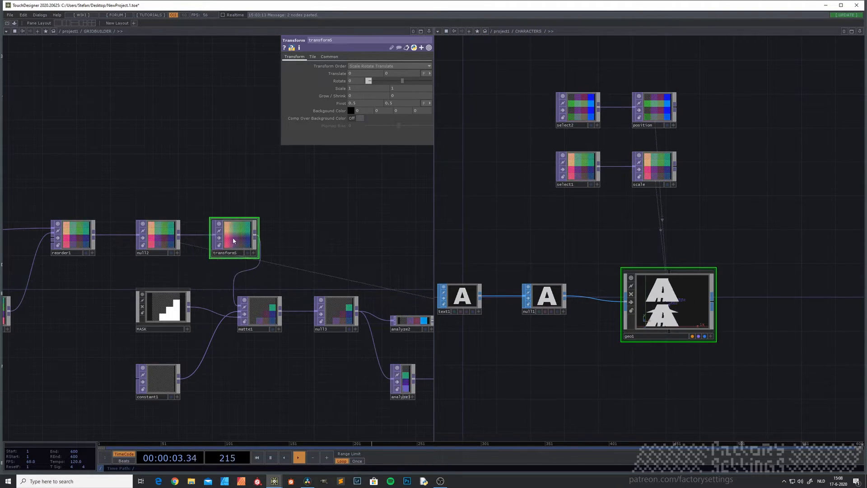
key("h")
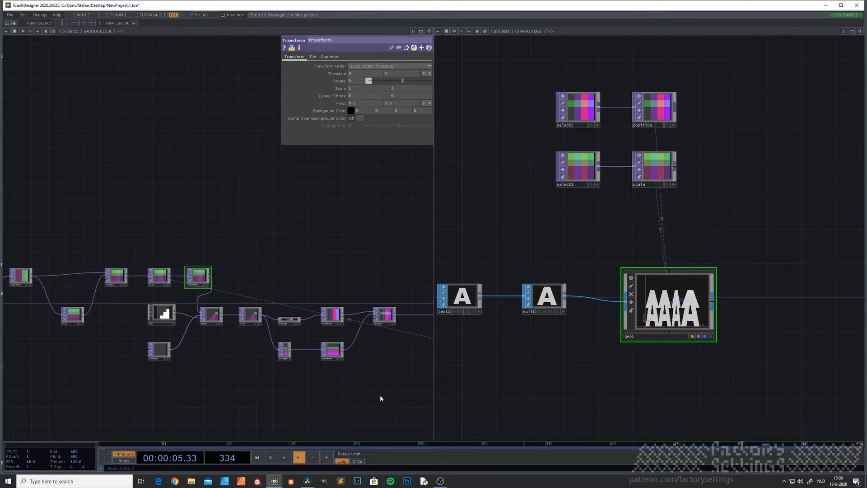
left_click_drag(408, 372, 360, 367)
right_click_drag(383, 367, 44, 281)
left_click_drag(45, 292, 93, 292)
left_click_drag(79, 329, 178, 334)
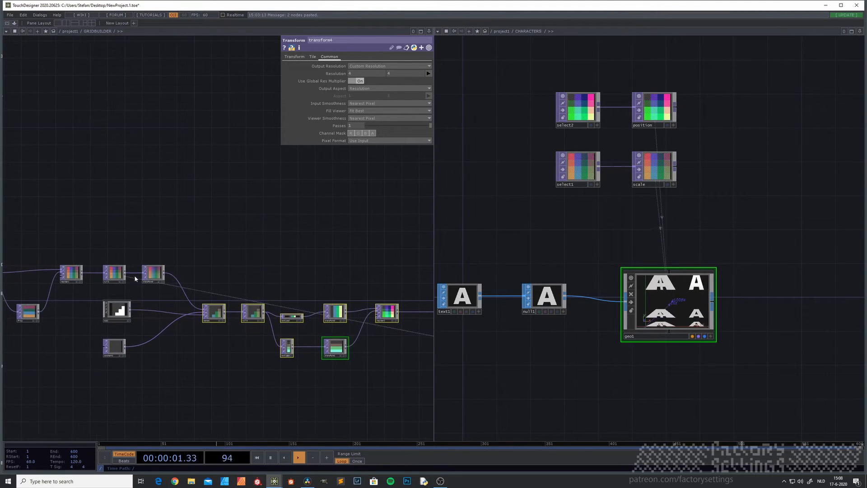
Step: Set the Input Smoothness of the new Transform after null2 to Nearest Pixel
scroll(131, 271, "up", 5)
left_click(188, 273)
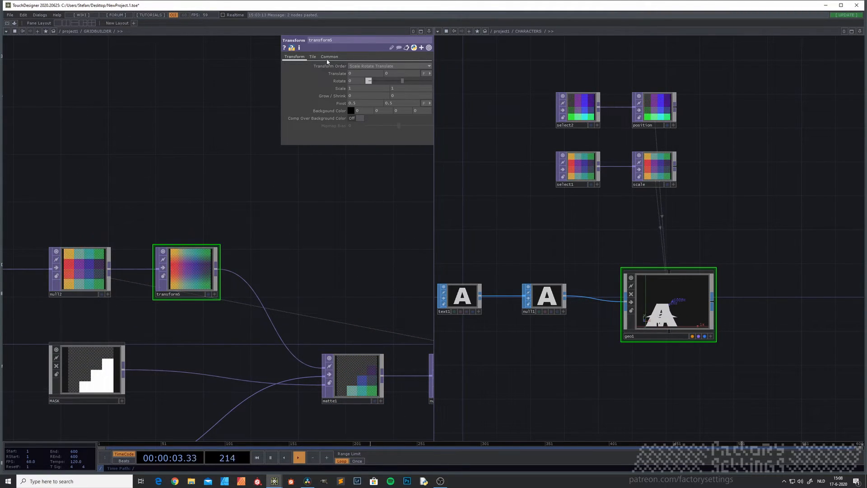
left_click(330, 57)
left_click(363, 110)
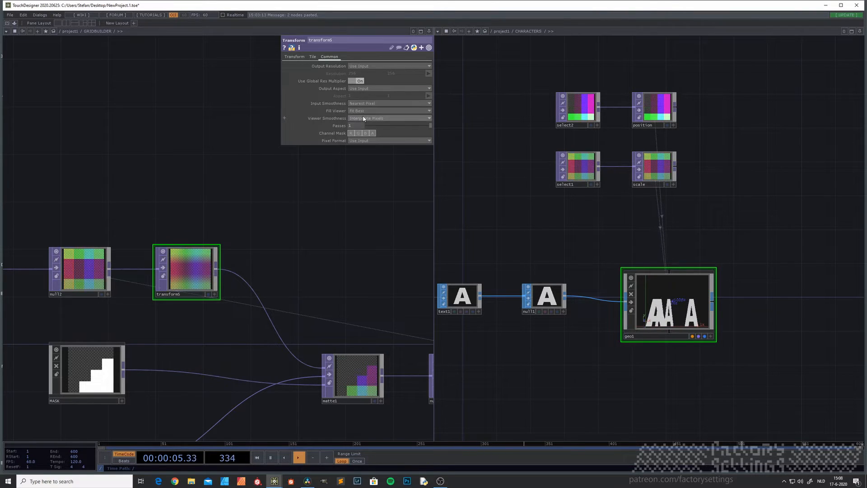
Step: Set the Viewer Smoothness of the new Transform after null2 to Nearest Pixel and rotate it 90 degrees
left_click(364, 118)
left_click(292, 58)
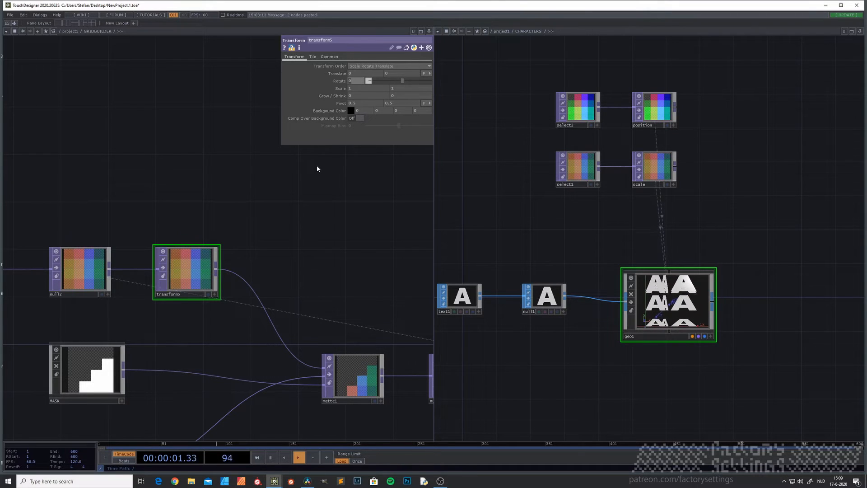
type("90")
key("Return")
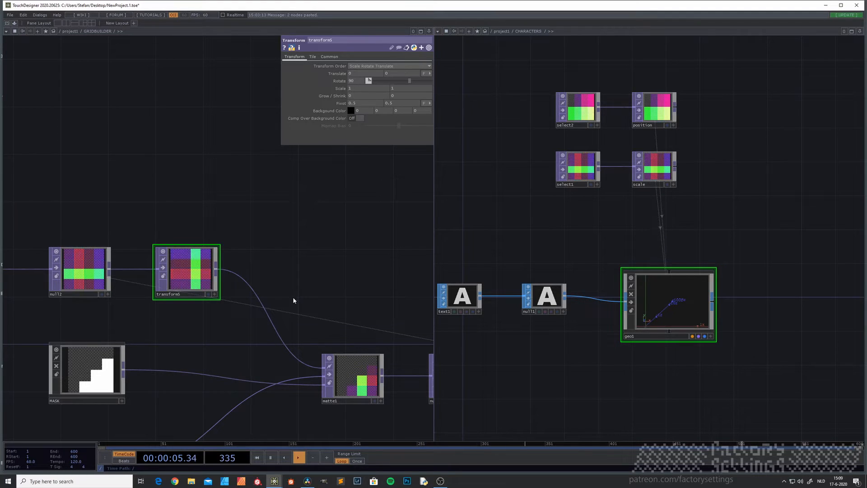
scroll(693, 324, "up", 5)
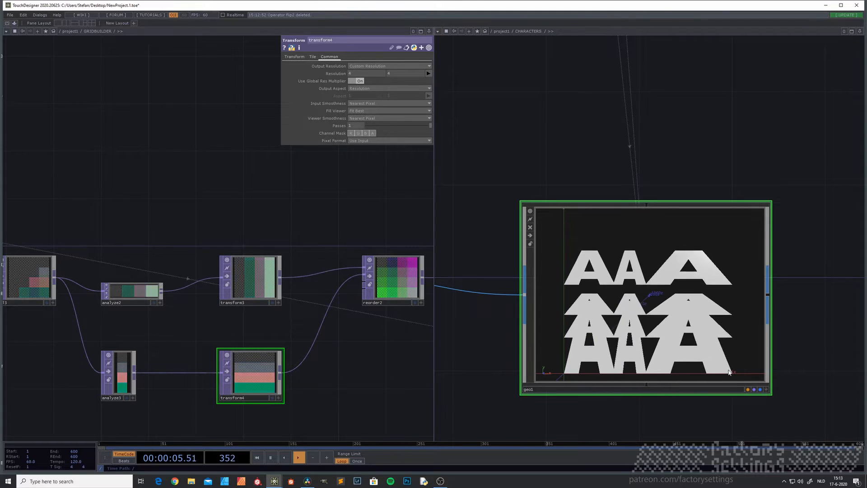
Step: Add a Camera COMP below geo1 in the CHARACTERS network
scroll(699, 362, "down", 4)
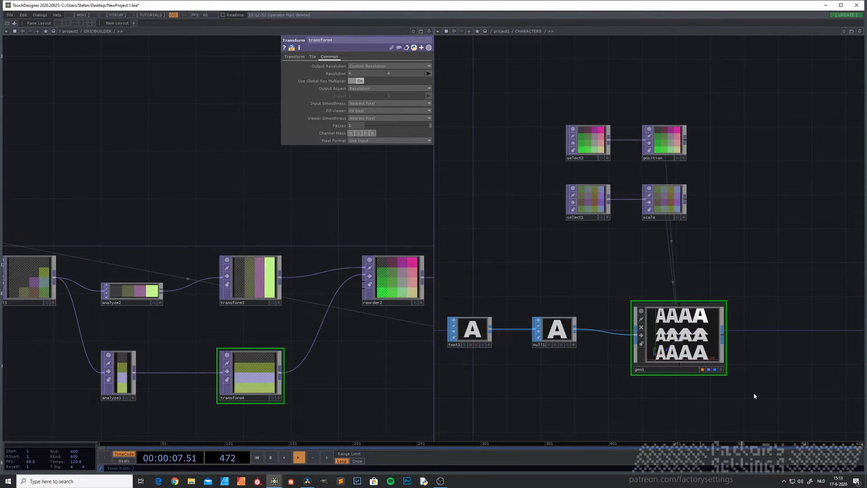
scroll(668, 367, "down", 5)
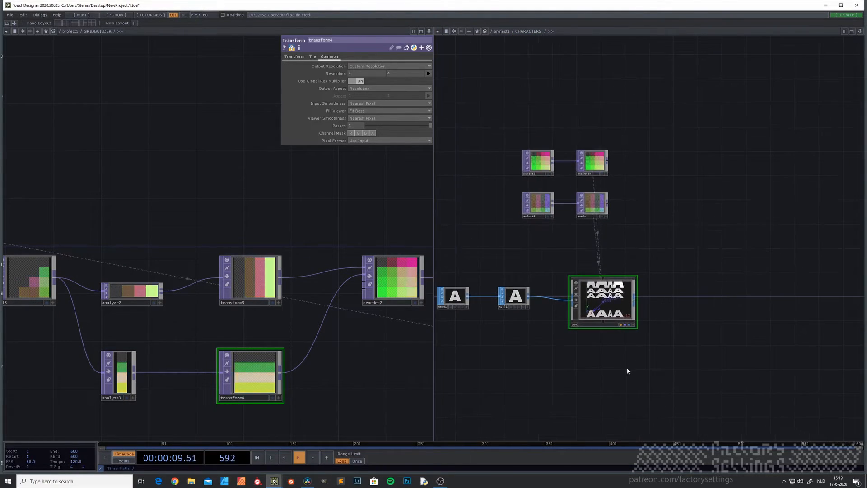
key("Tab")
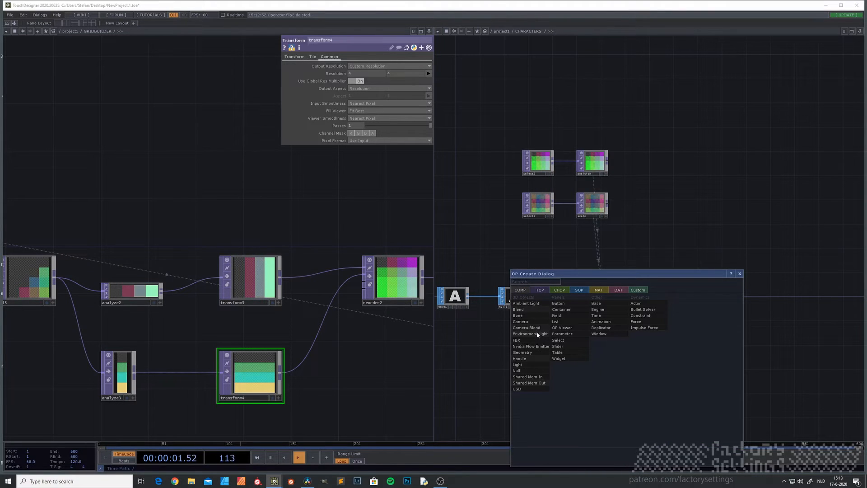
left_click(537, 324)
left_click(611, 375)
left_click_drag(703, 345, 637, 339)
Step: Add a Render TOP beside geo1 in the CHARACTERS network
key("Tab")
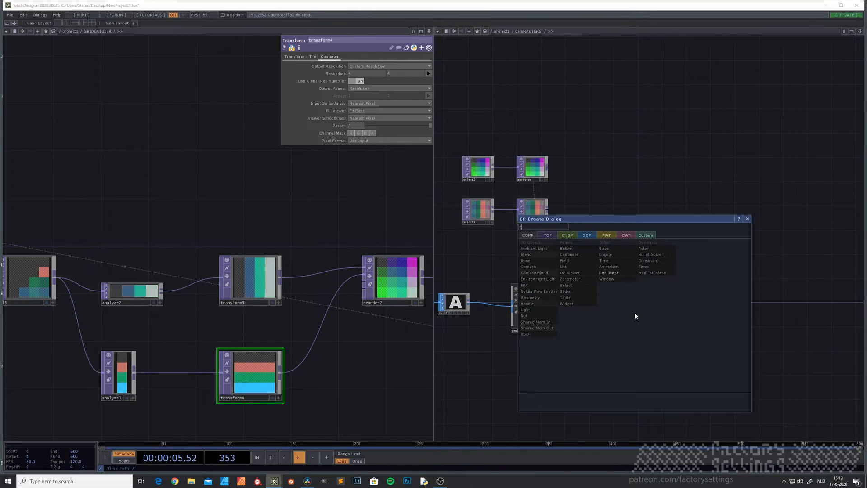
type("re")
left_click(549, 236)
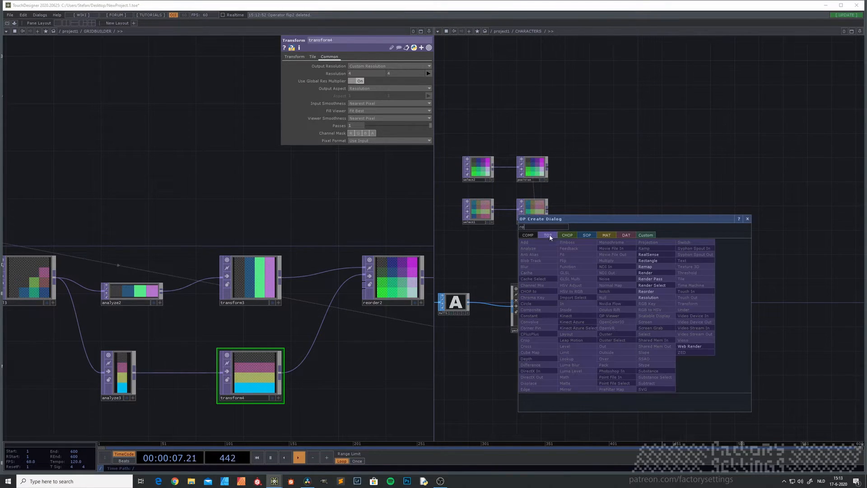
left_click(657, 273)
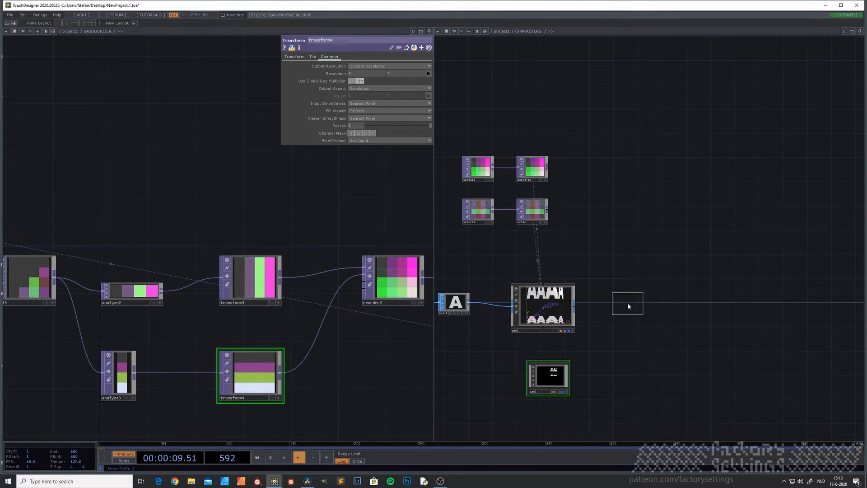
left_click(627, 303)
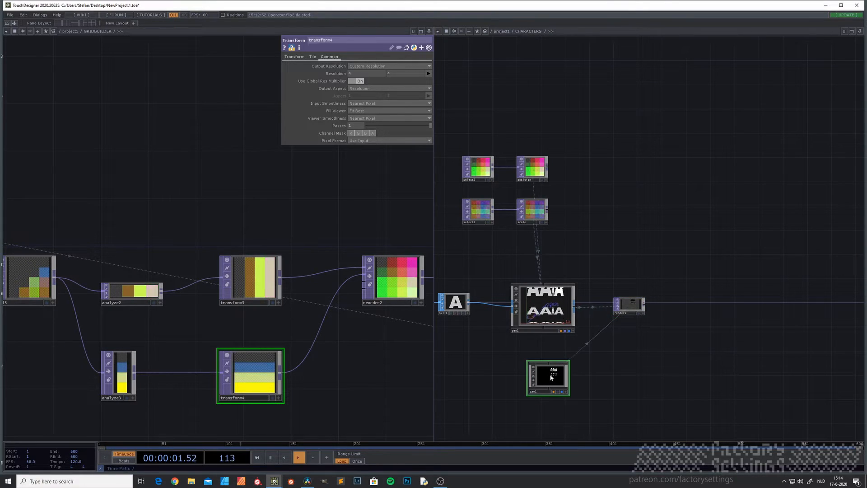
Step: Set the camera's projection to Orthographic with Ortho Width 1 and Window X/Y 0.5, 0.5
key("p")
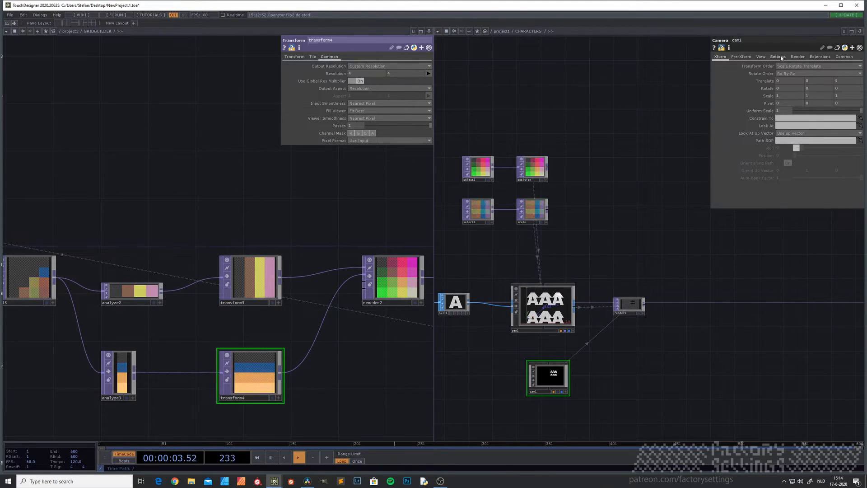
left_click(760, 56)
left_click(795, 66)
left_click(795, 76)
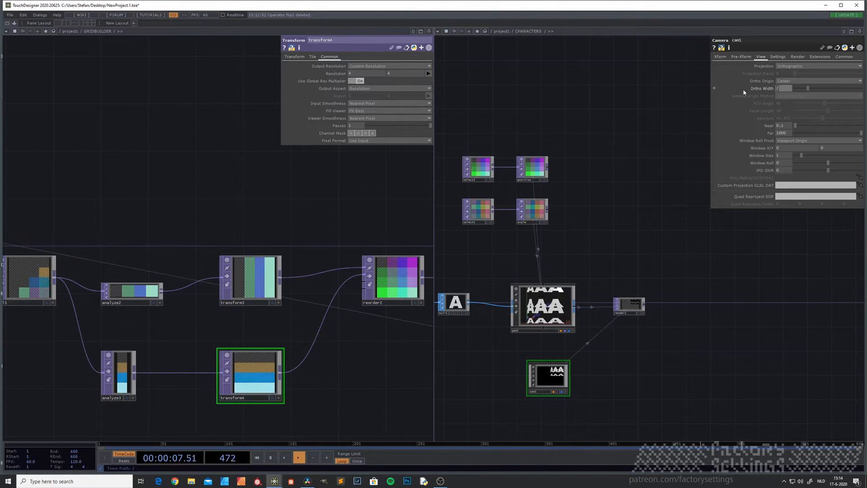
type("1")
key("Return")
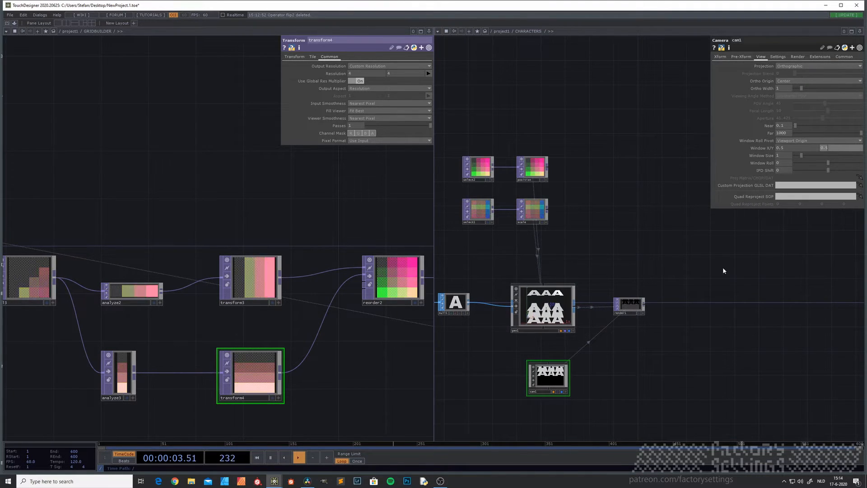
Step: Set the Render TOP's resolution to 1280 by 1280
scroll(632, 310, "up", 10)
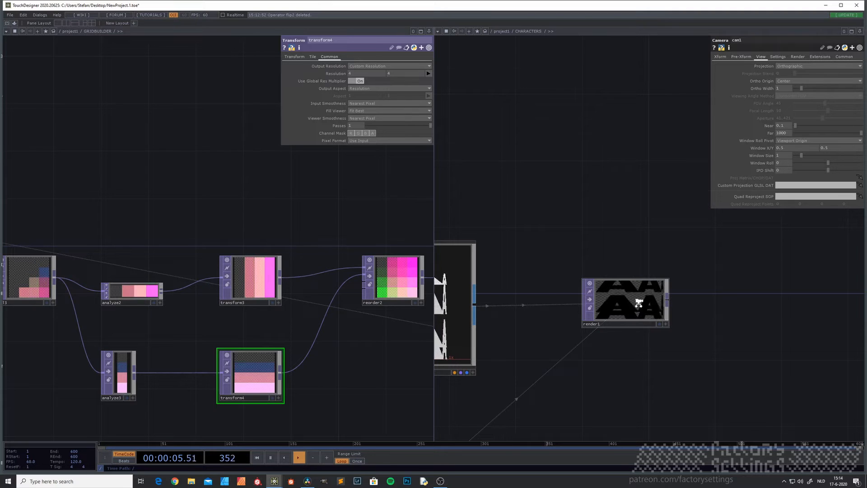
scroll(638, 302, "down", 8)
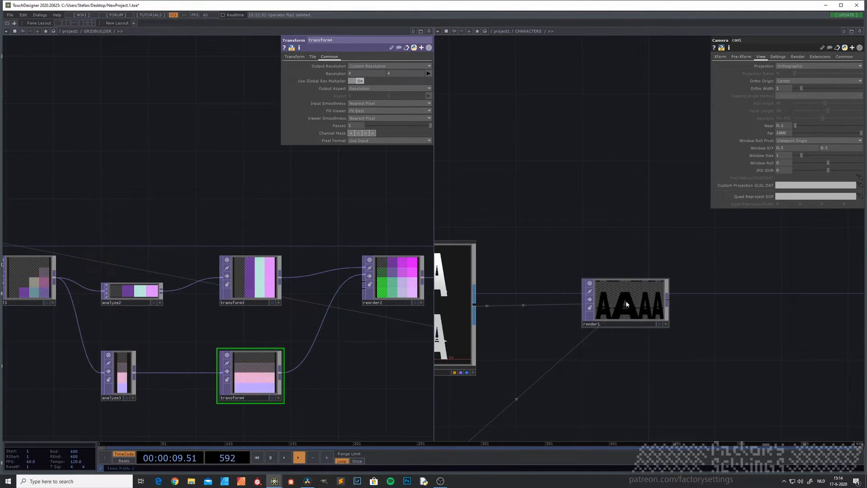
left_click(626, 304)
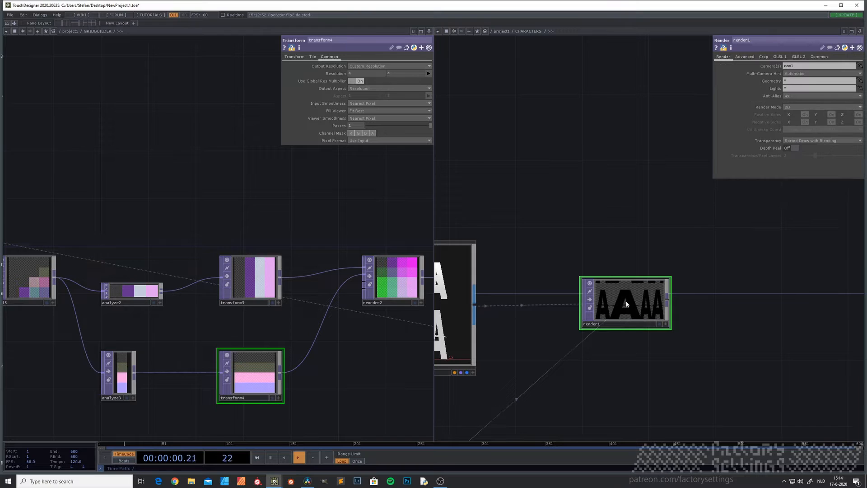
left_click(826, 57)
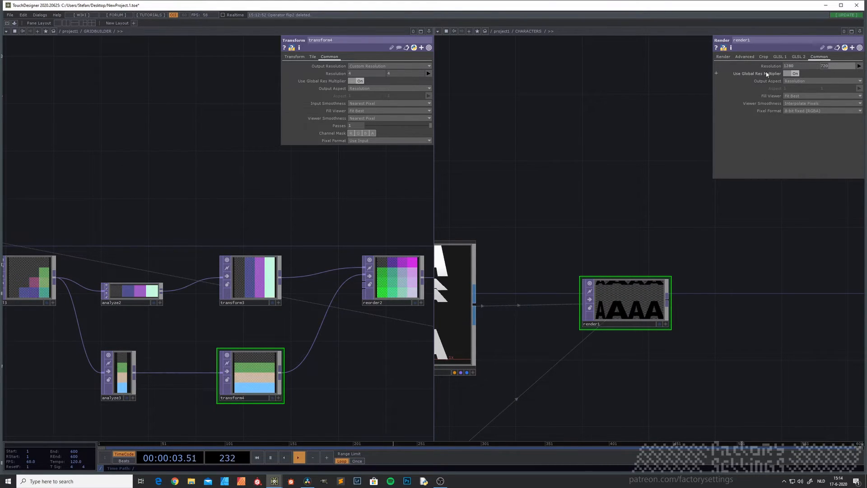
type("1280")
key("Return")
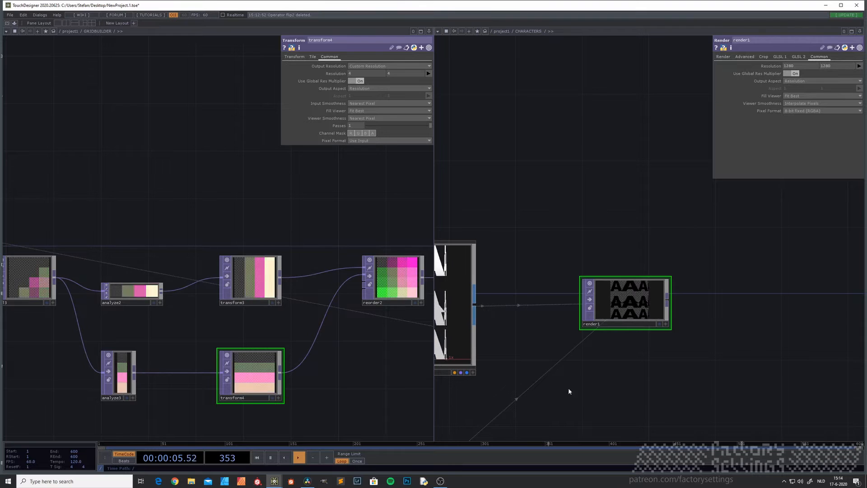
scroll(643, 305, "up", 5)
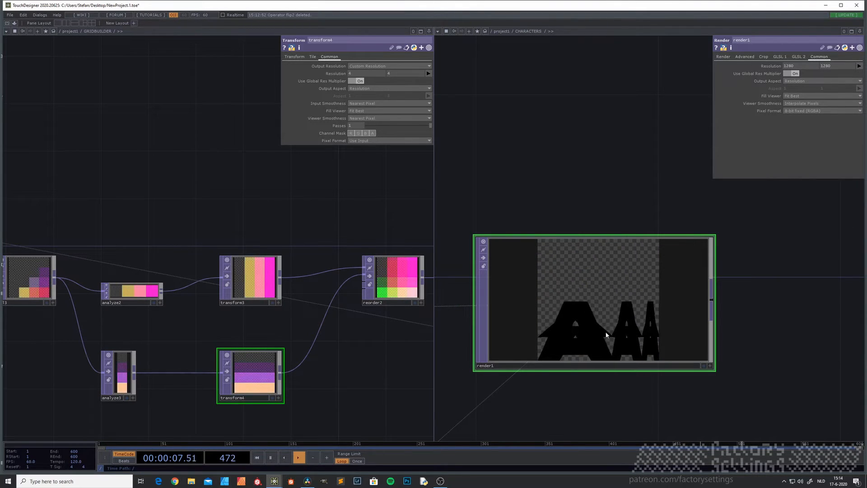
Step: Add a Constant MAT below the camera and assign it as the material of geo1
scroll(606, 333, "down", 7)
left_click_drag(630, 367, 764, 315)
scroll(694, 331, "down", 4)
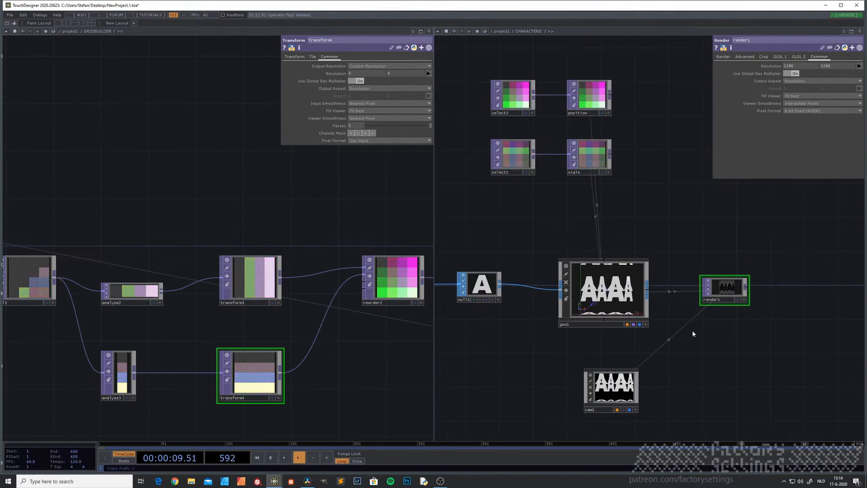
left_click_drag(537, 374, 596, 333)
scroll(610, 341, "down", 2)
key("Tab")
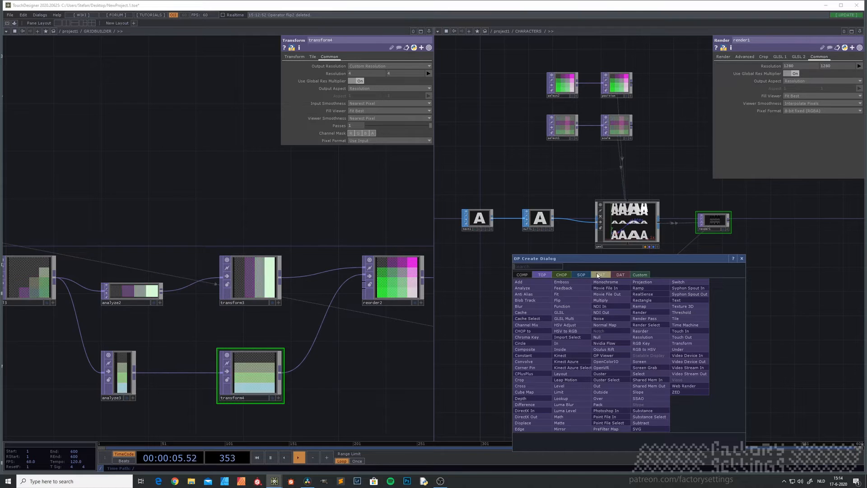
left_click(599, 275)
left_click(530, 289)
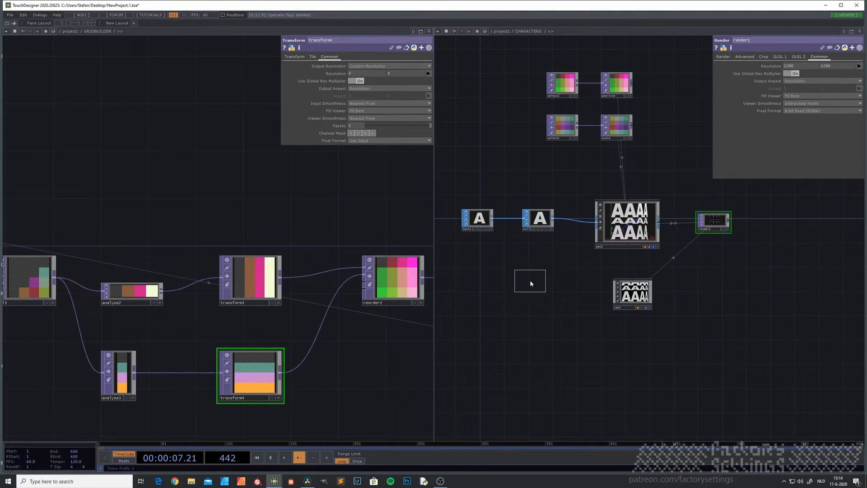
left_click(621, 348)
left_click_drag(620, 347, 628, 221)
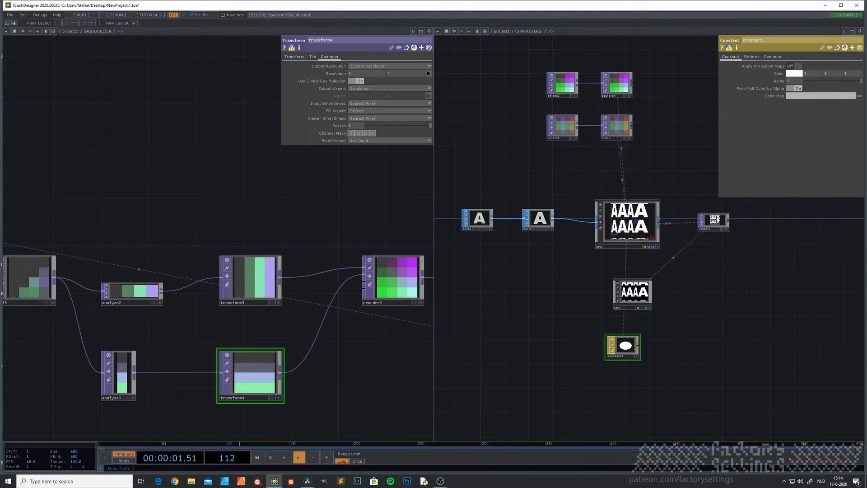
Step: Enlarge the render1 node so its square output shows large in the second pane
scroll(716, 220, "up", 5)
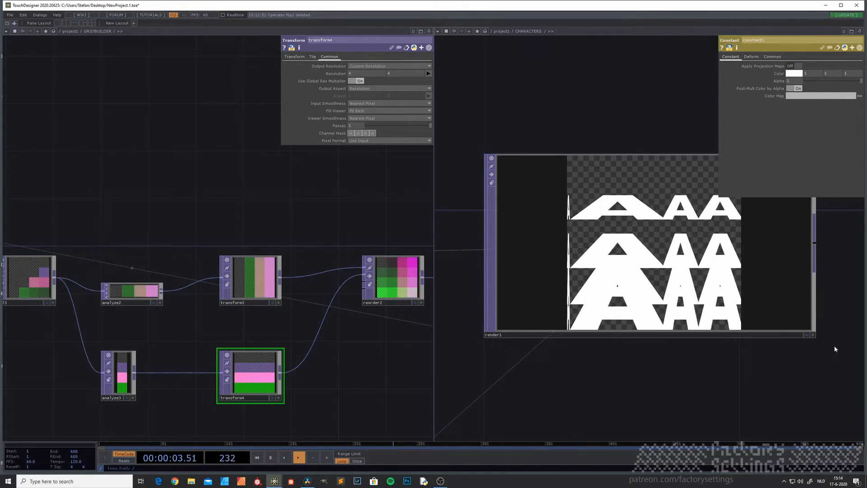
left_click_drag(817, 336, 773, 368)
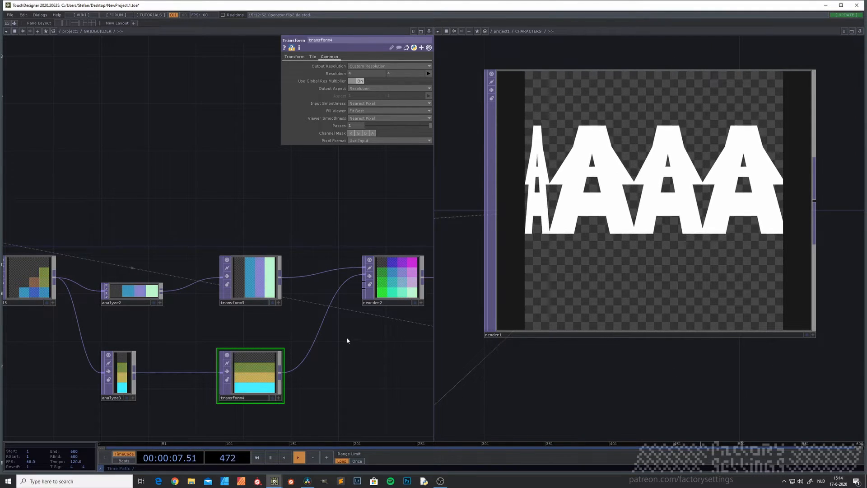
scroll(251, 388, "down", 3)
scroll(146, 357, "up", 3)
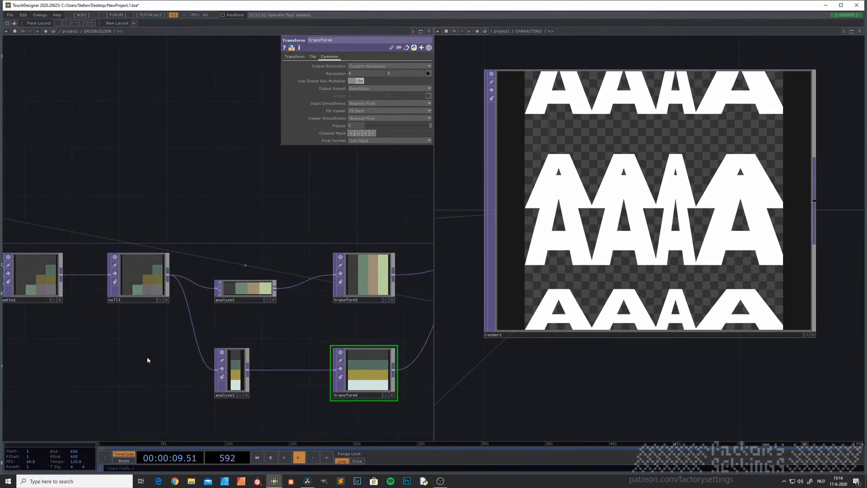
Step: Insert a Flip TOP on the connection between transform4 and reorder2 in the GRIDBUILDER network
left_click(241, 360)
scroll(233, 357, "up", 2)
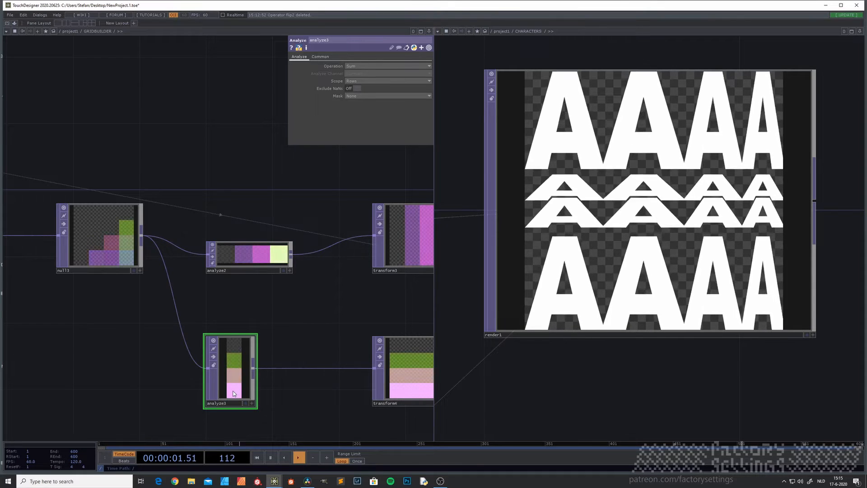
scroll(234, 393, "up", 2)
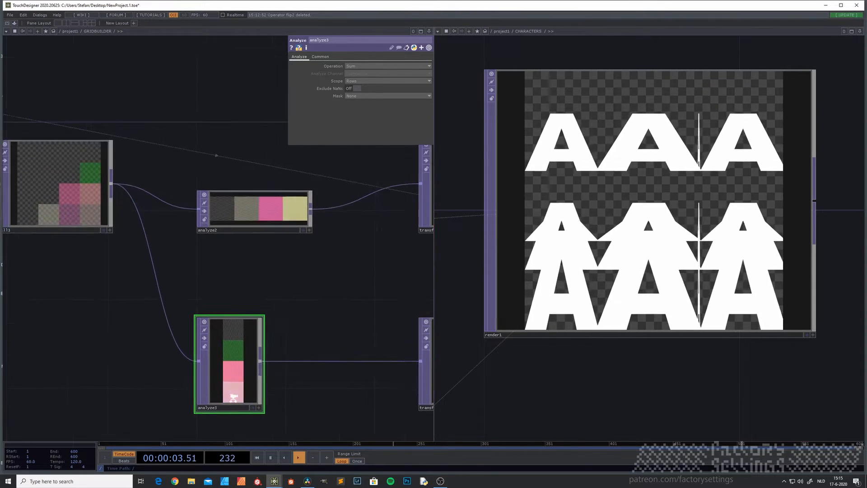
scroll(233, 393, "up", 1)
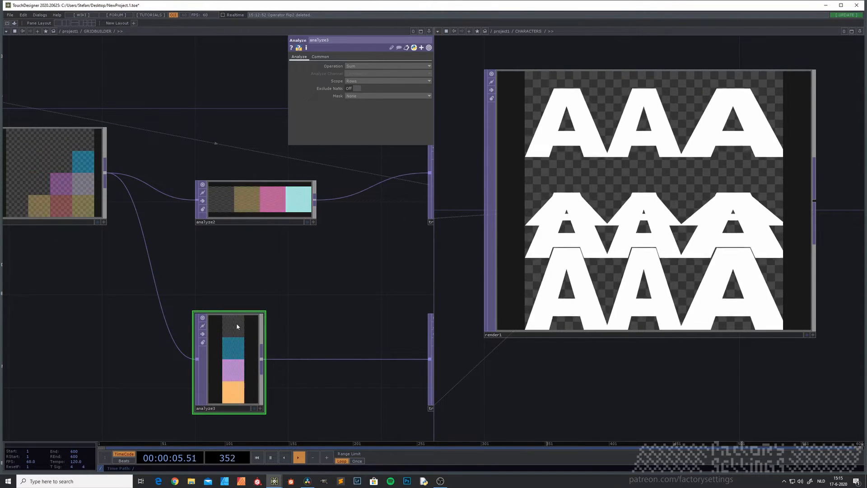
scroll(236, 327, "down", 5)
left_click_drag(330, 358, 233, 361)
right_click(278, 315)
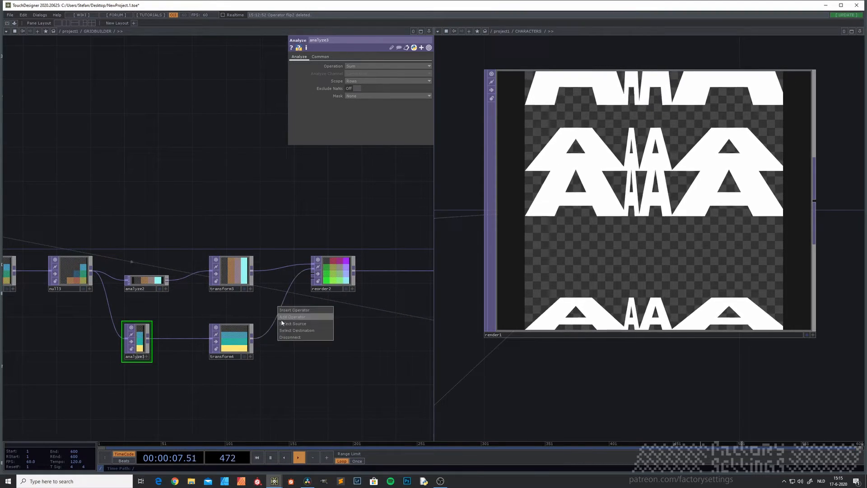
left_click(287, 311)
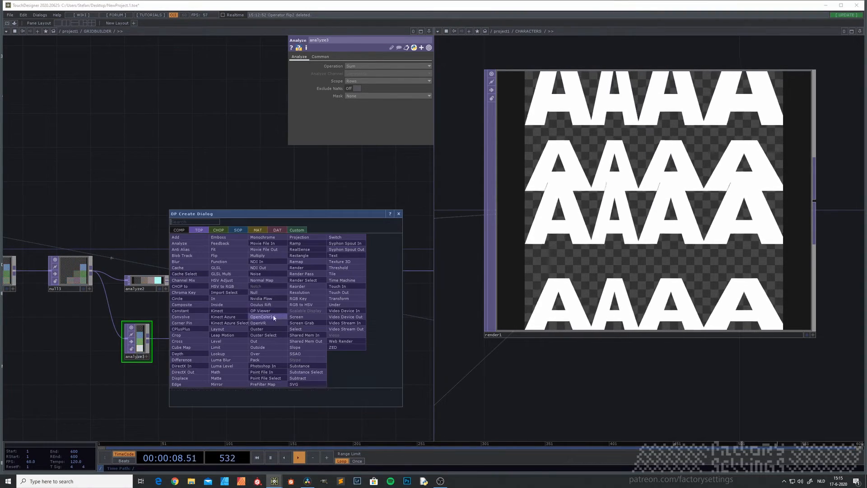
left_click(229, 255)
left_click(298, 341)
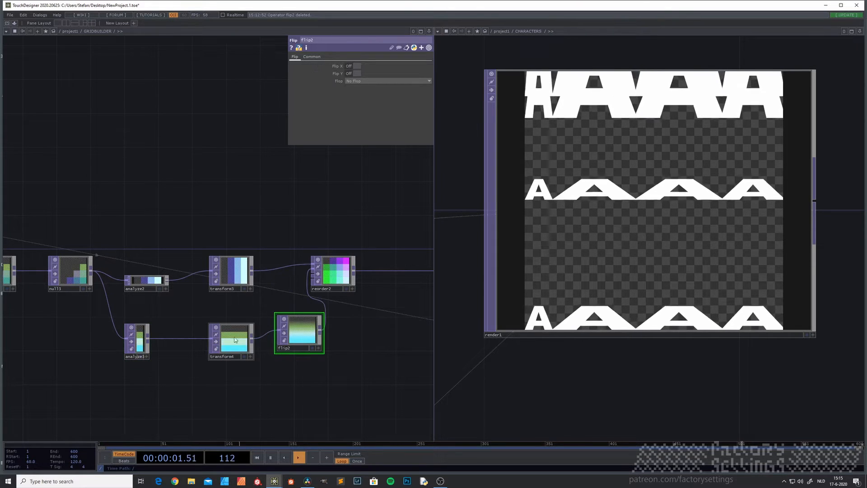
Step: Align the new Flip TOP with transform4 and set its Input Smoothness to Nearest Pixel
left_click_drag(295, 337, 293, 343)
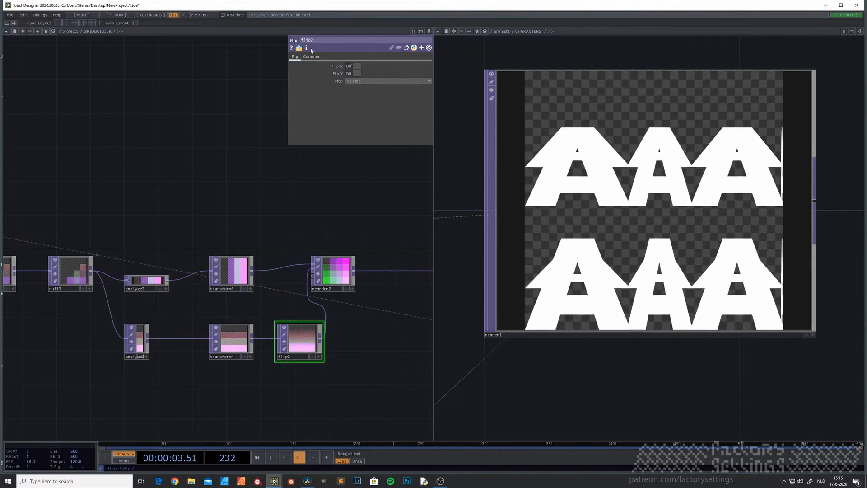
left_click(312, 57)
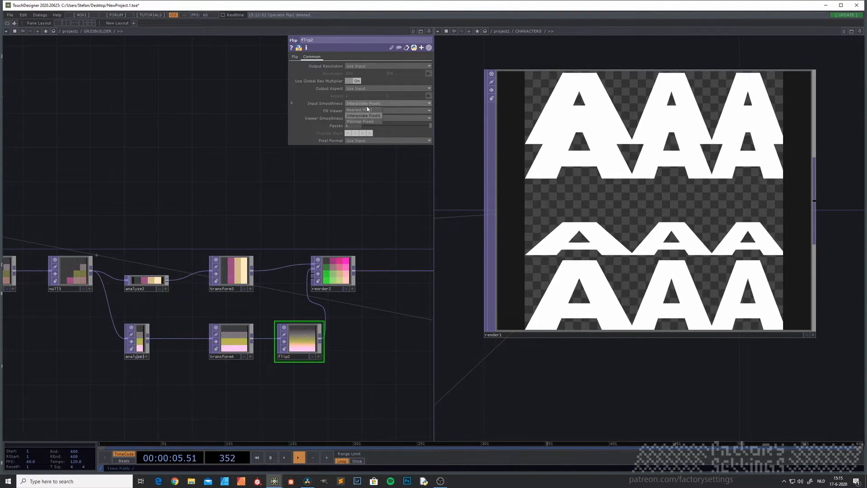
left_click(296, 58)
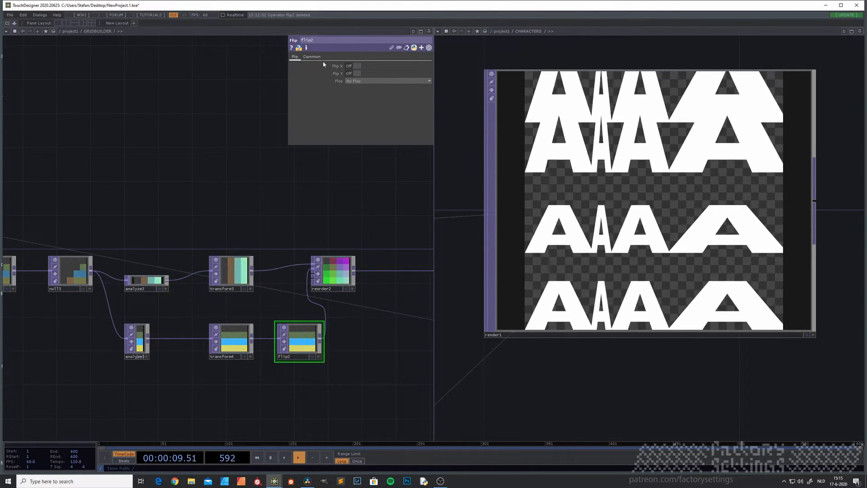
Step: Turn on Flip Y for the new Flip TOP and check the letter grid in render1 for overlaps
left_click(356, 74)
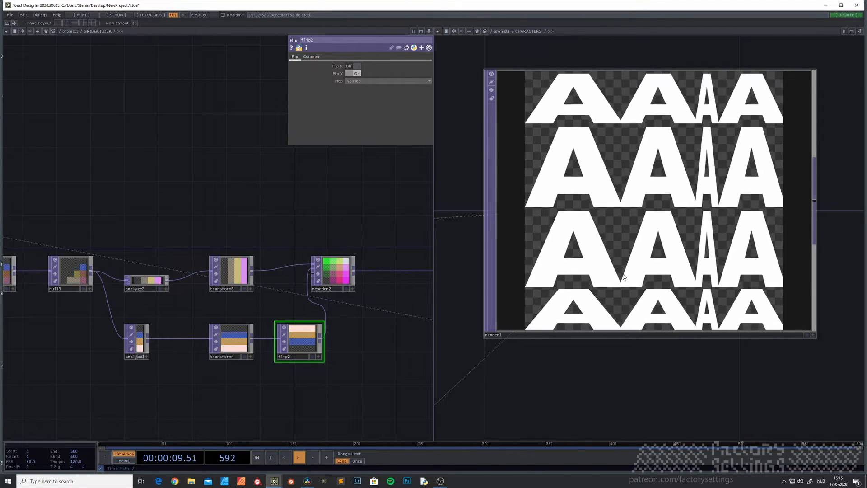
scroll(631, 276, "down", 2)
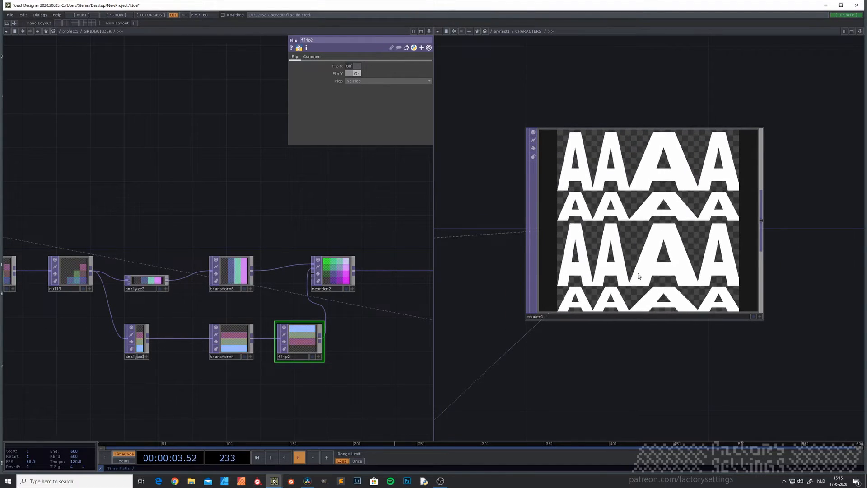
scroll(639, 275, "down", 4)
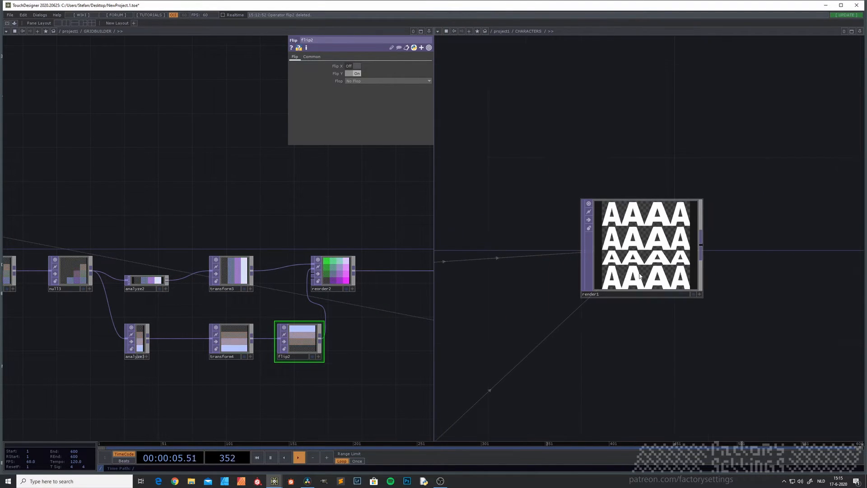
left_click_drag(636, 349, 681, 332)
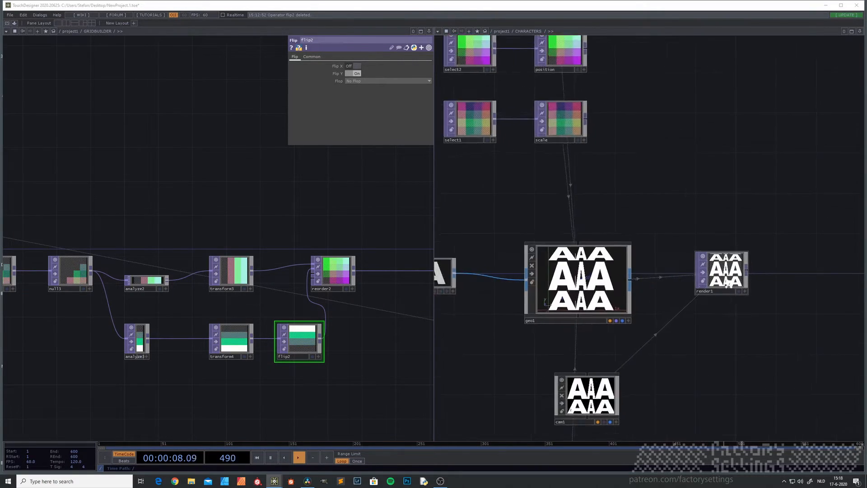
scroll(727, 283, "up", 5)
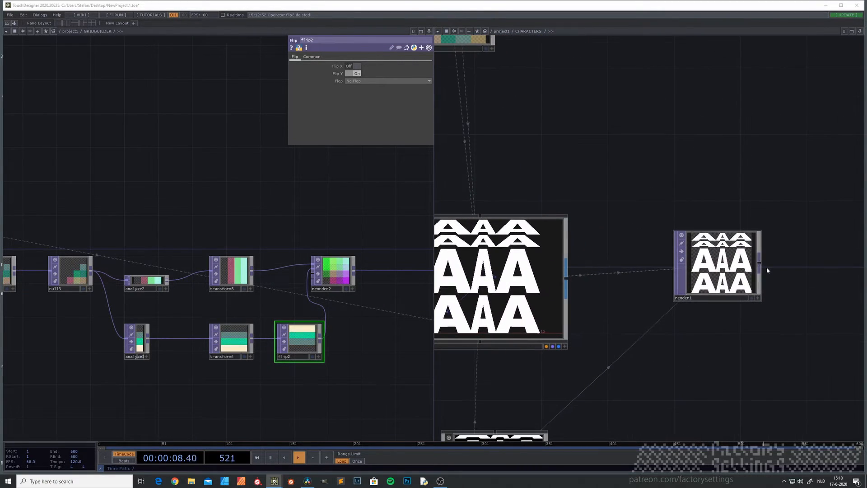
scroll(598, 322, "up", 3)
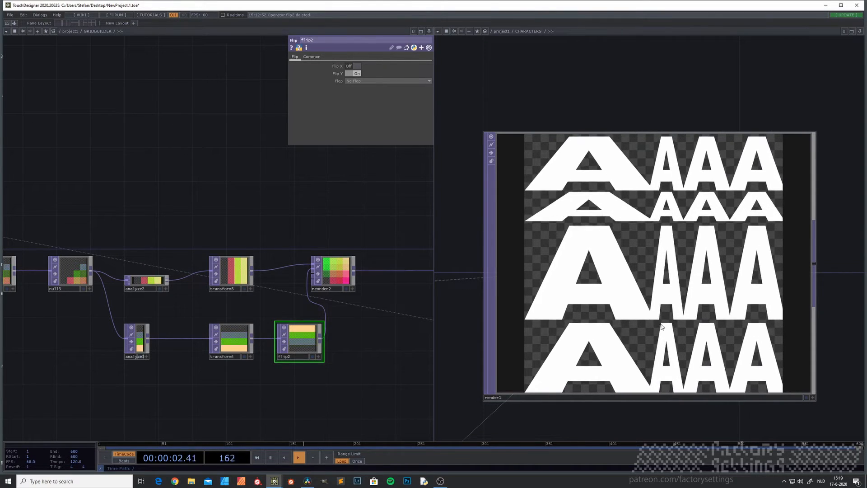
Step: Examine how the letter in text1 sits against its origin and axes, and review the node's Text and Transform parameters
scroll(646, 293, "down", 5)
scroll(646, 293, "down", 4)
left_click_drag(630, 351, 738, 287)
left_click_drag(564, 320, 762, 295)
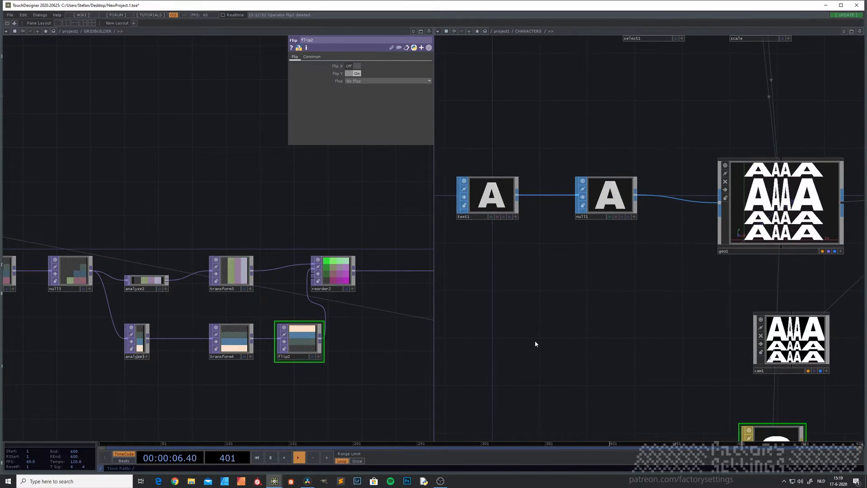
left_click_drag(551, 270, 624, 333)
scroll(582, 287, "up", 5)
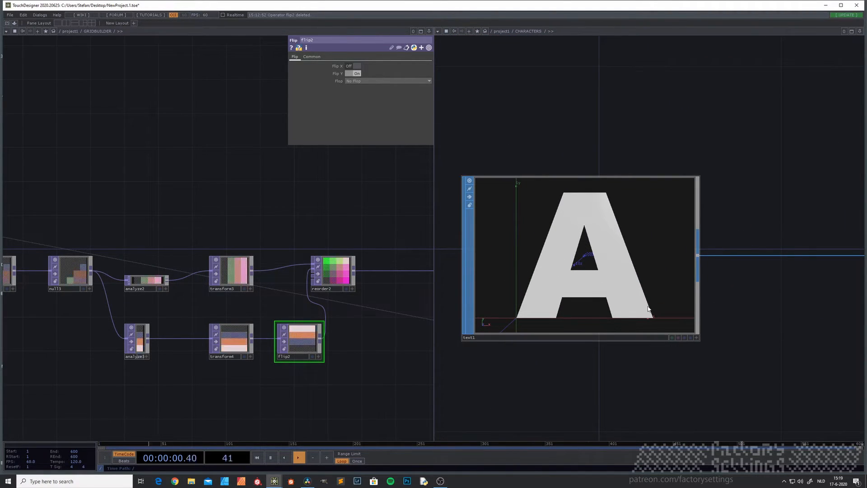
scroll(632, 312, "up", 2)
scroll(656, 321, "down", 2)
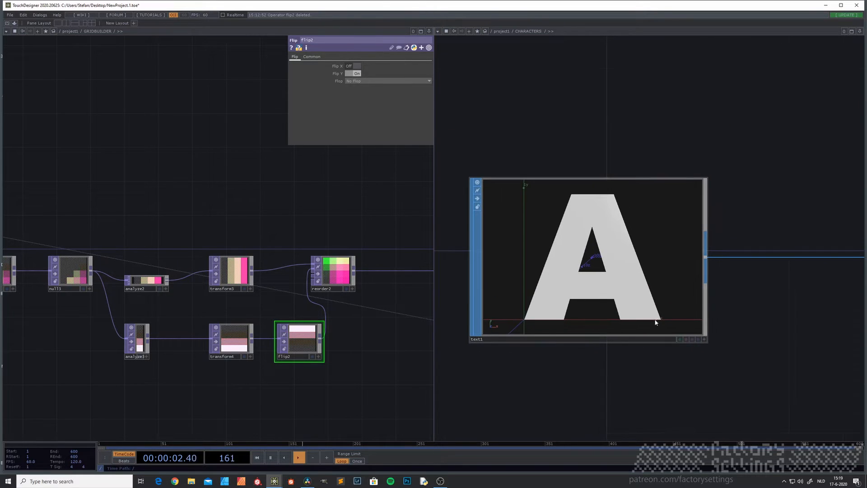
scroll(668, 316, "up", 1)
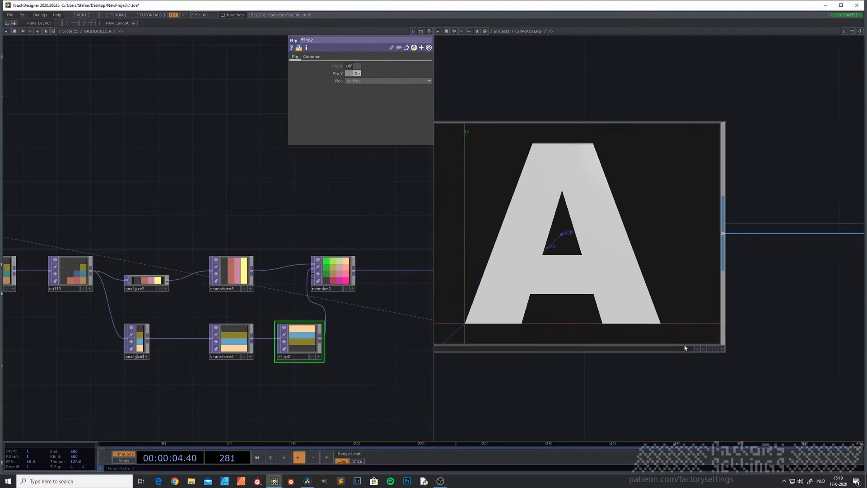
scroll(659, 324, "down", 1)
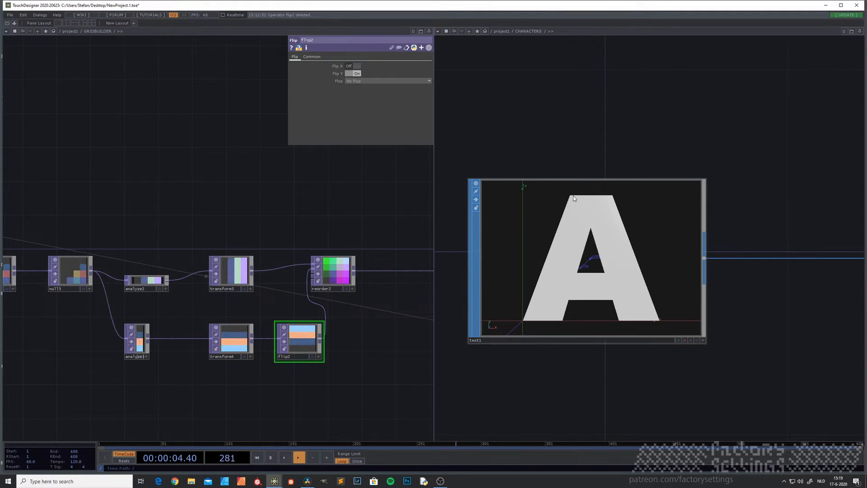
scroll(572, 196, "down", 3)
left_click(551, 236)
key("p")
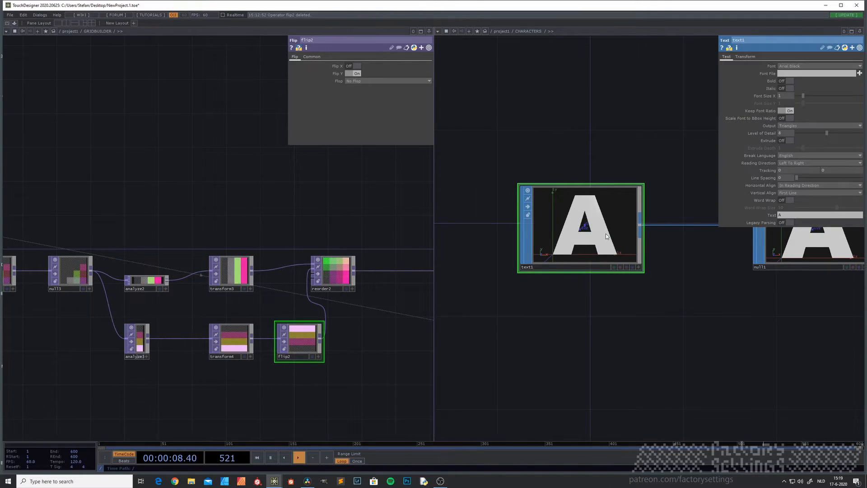
left_click(745, 57)
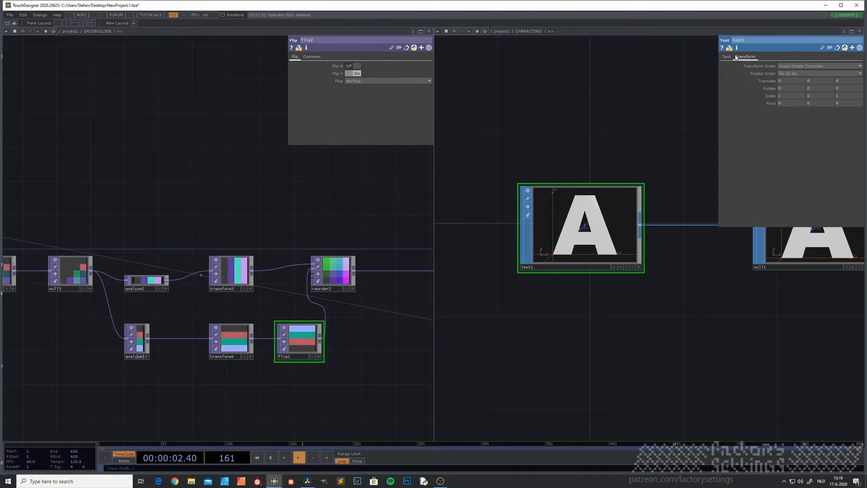
left_click(726, 57)
Step: Make room between text1 and null1 in the CHARACTERS network and insert a Transform SOP on their connection
scroll(619, 262, "down", 5)
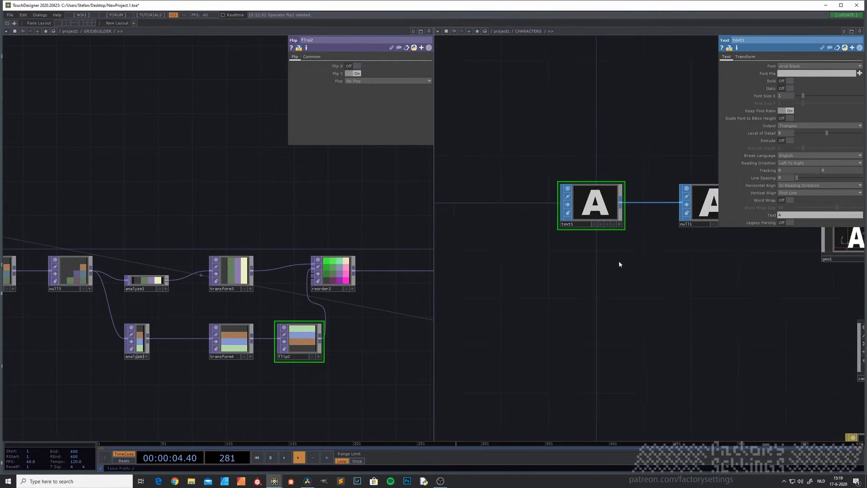
left_click_drag(614, 319, 496, 320)
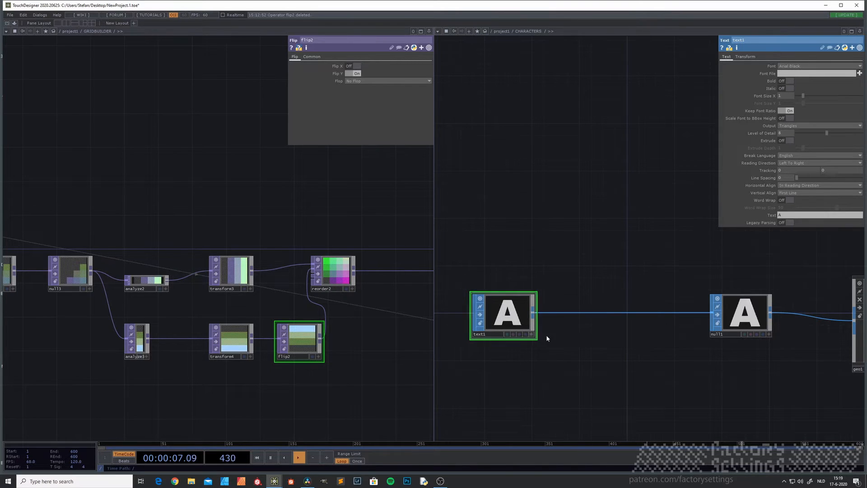
right_click(599, 313)
left_click(607, 306)
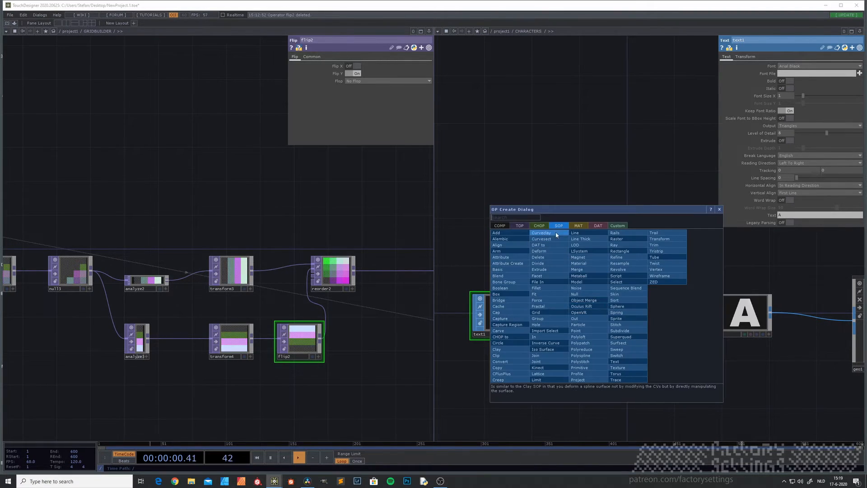
left_click(541, 227)
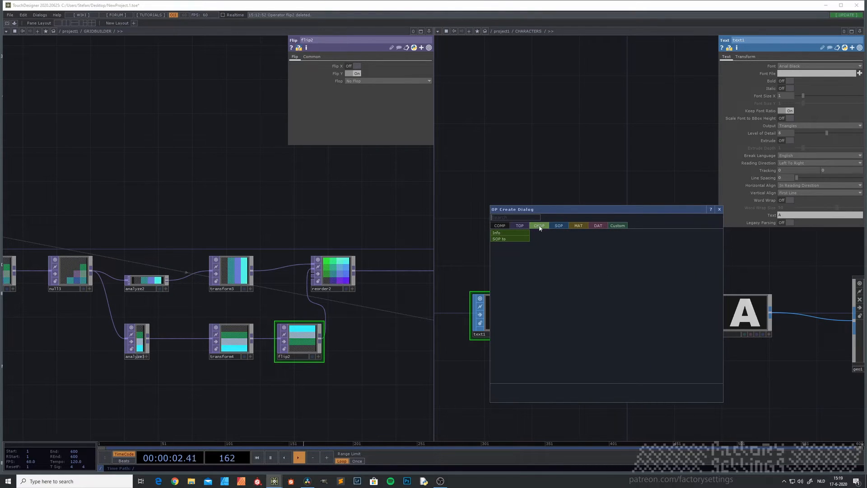
left_click(551, 227)
type("tr")
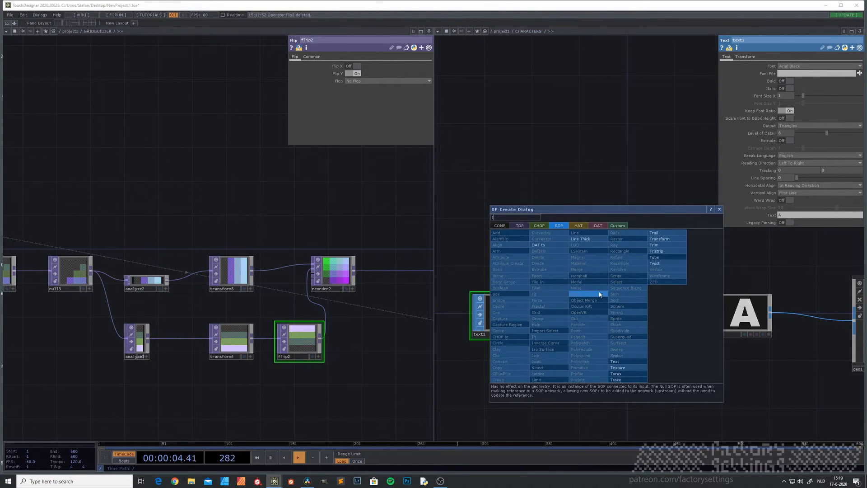
left_click(659, 239)
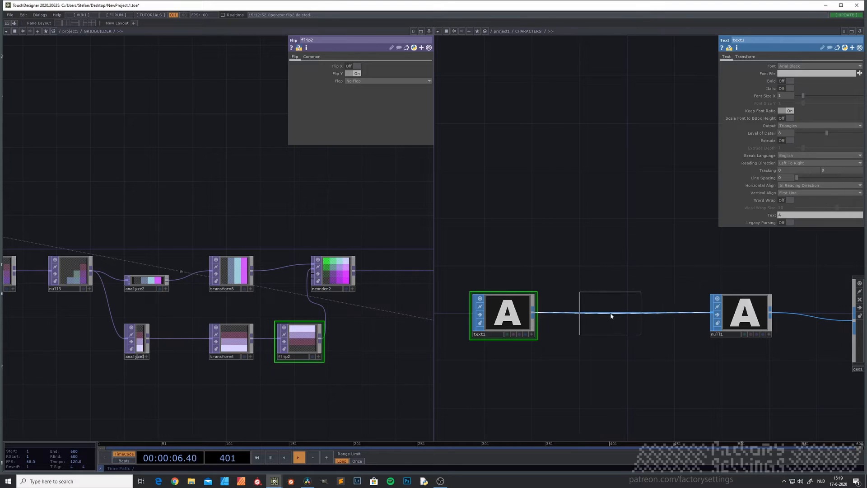
left_click(608, 318)
Step: Add a SOP to CHOP in the empty area before text1 and set its SOP reference to text1
scroll(484, 320, "up", 5)
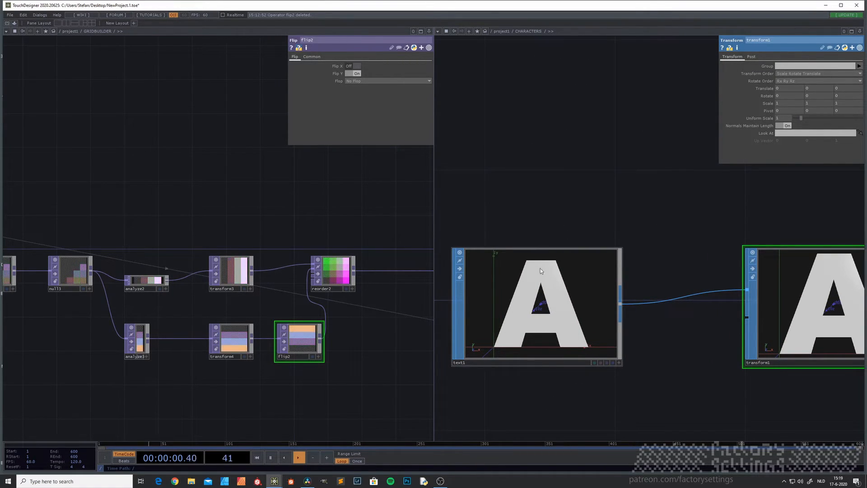
scroll(532, 319, "down", 3)
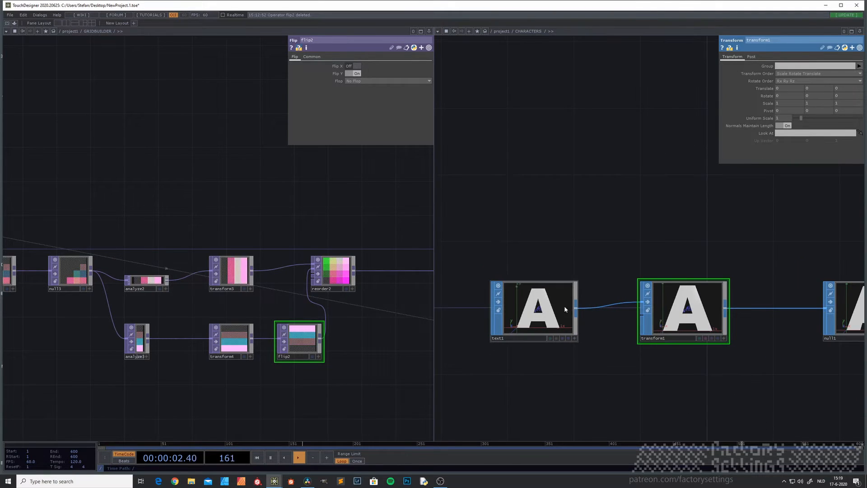
scroll(702, 307, "up", 4)
scroll(702, 308, "up", 2)
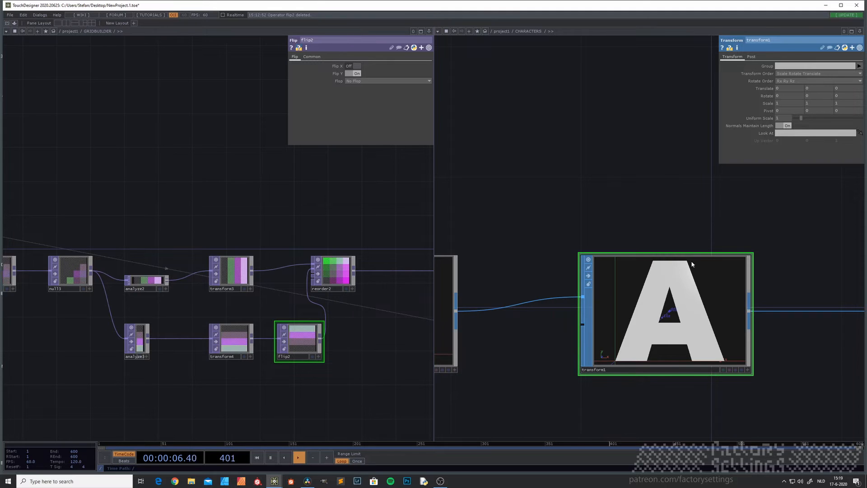
scroll(635, 325, "down", 5)
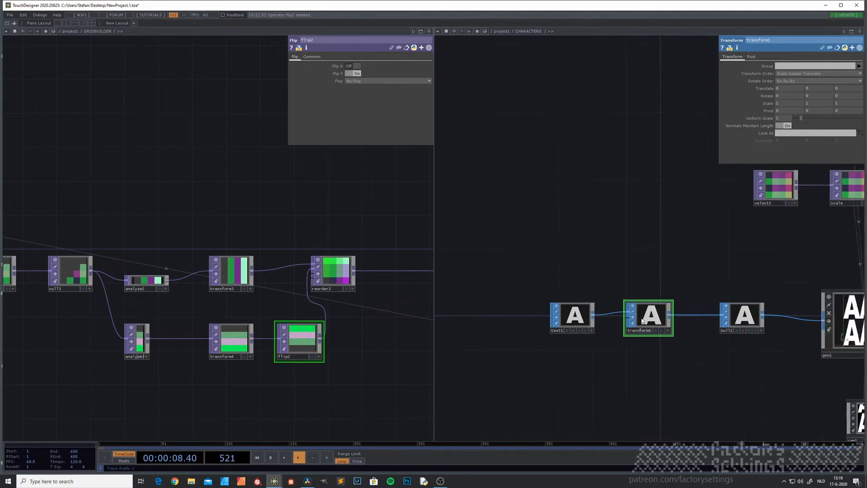
left_click_drag(561, 368, 721, 364)
scroll(642, 351, "down", 3)
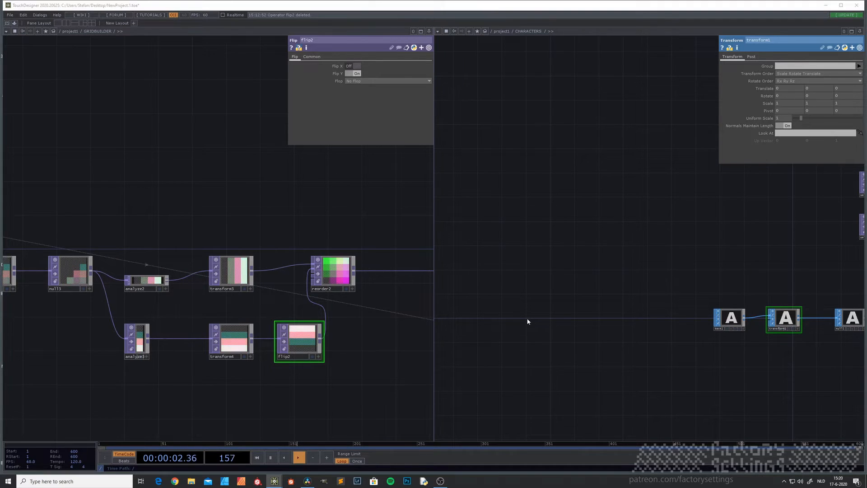
key("Tab")
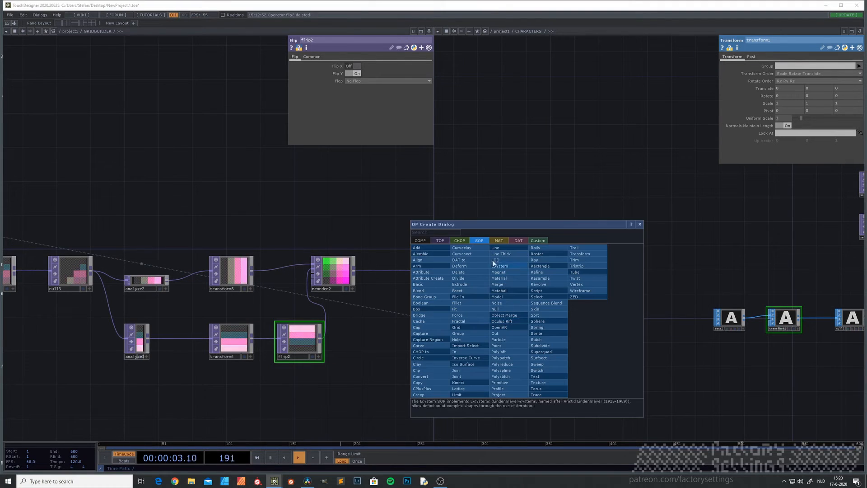
left_click(460, 241)
left_click(486, 241)
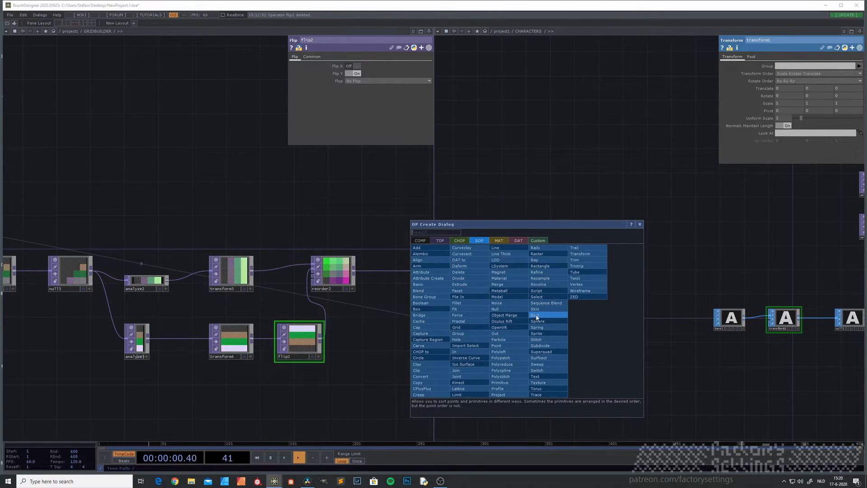
left_click(459, 240)
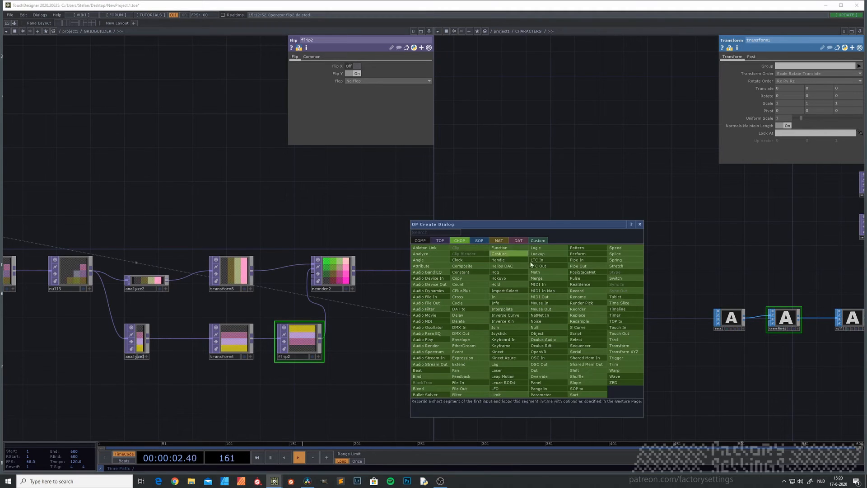
type("s")
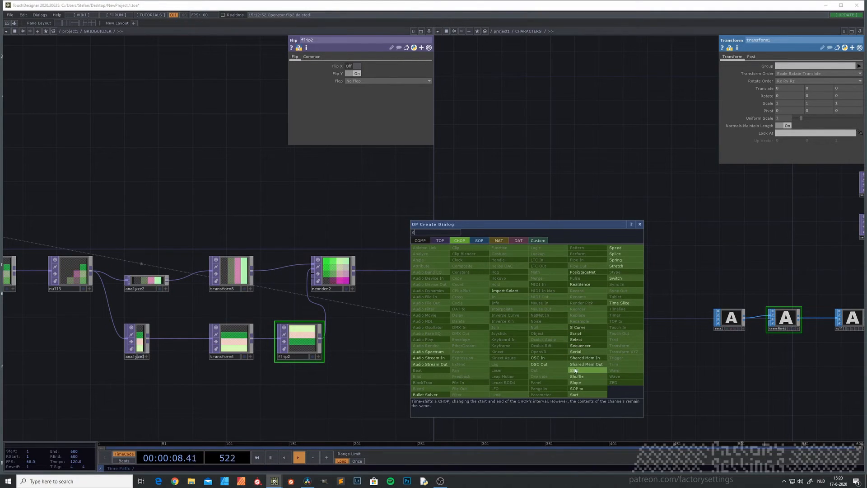
left_click(584, 383)
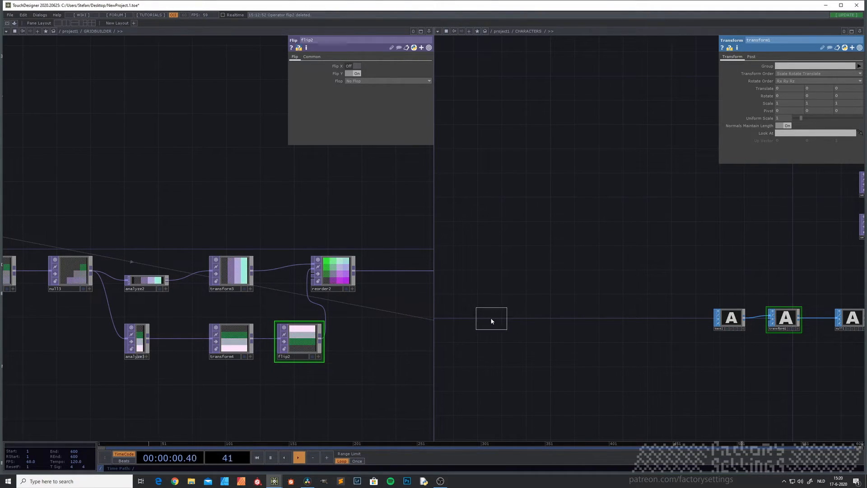
left_click(492, 321)
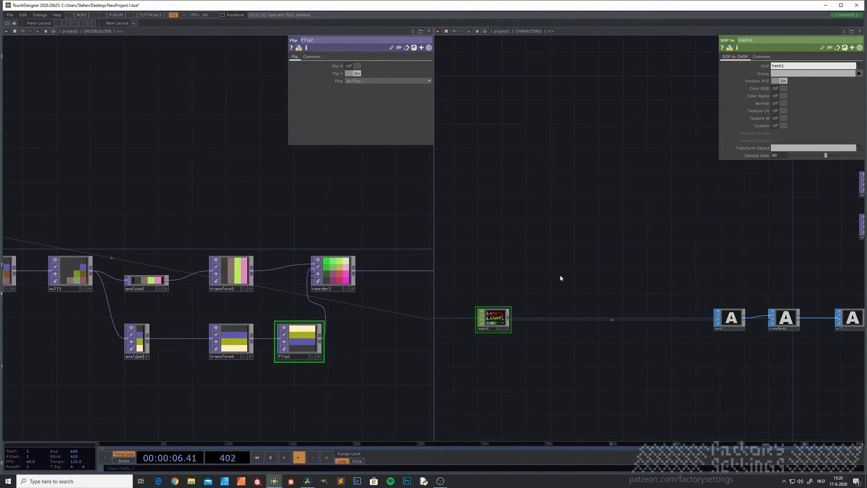
Step: Examine the position channels of the SOP to CHOP and compare them with the extents of the letter in text1
scroll(510, 328, "up", 3)
left_click_drag(534, 385, 605, 387)
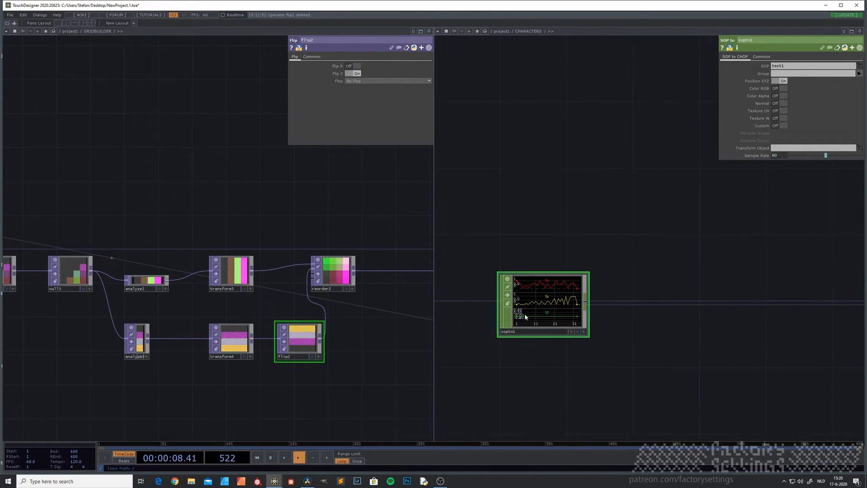
scroll(526, 313, "up", 3)
scroll(547, 301, "down", 3)
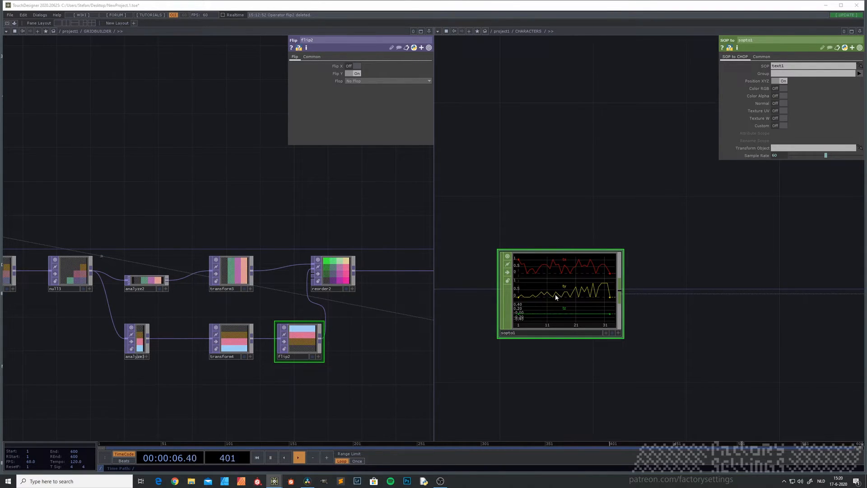
scroll(582, 296, "down", 4)
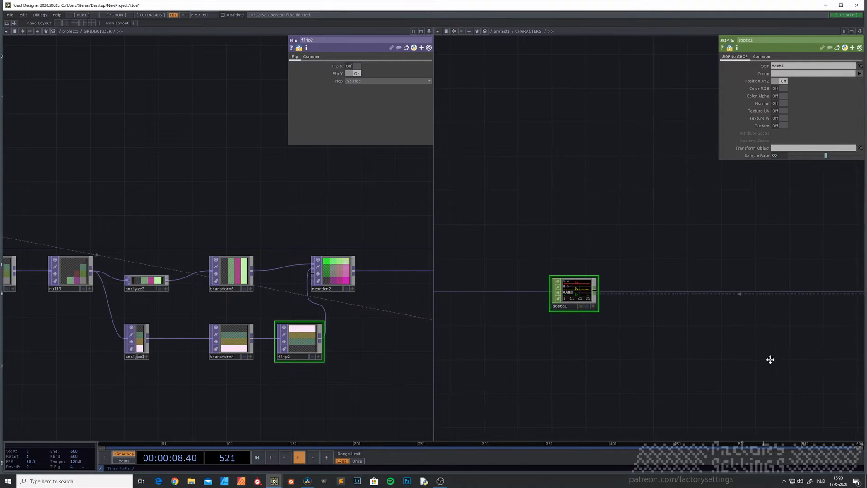
left_click_drag(788, 358, 560, 349)
scroll(684, 291, "up", 3)
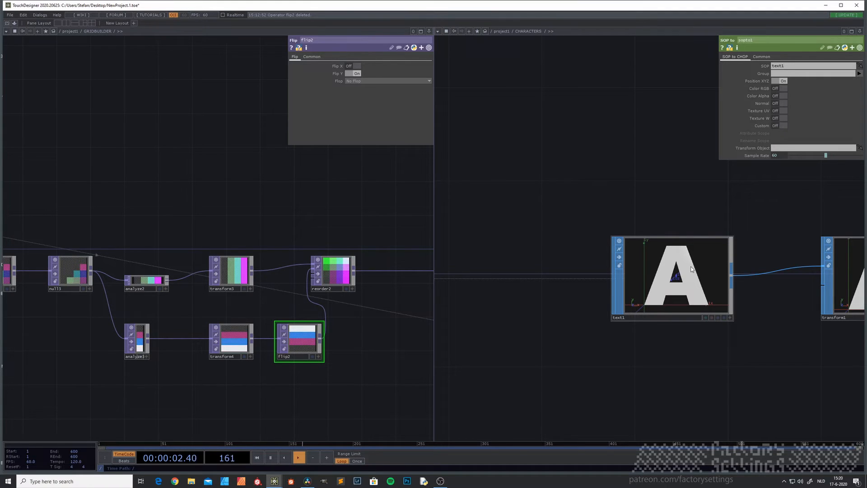
scroll(697, 274, "up", 2)
scroll(704, 314, "down", 2)
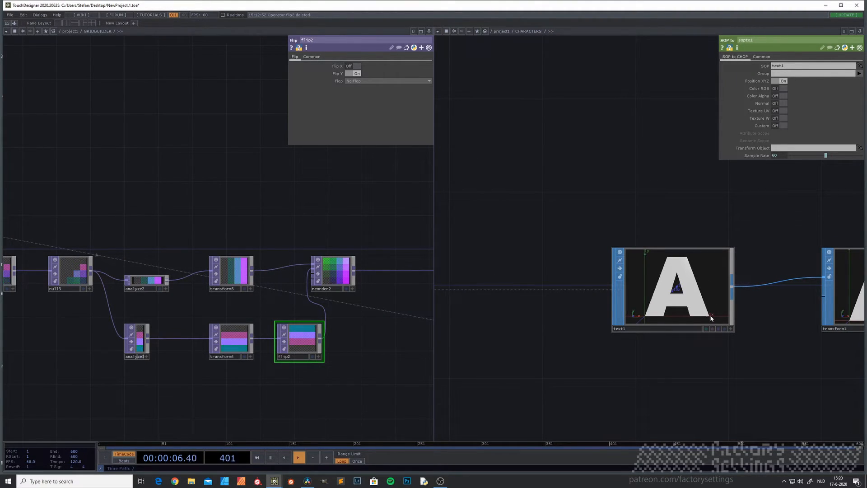
Step: Maximize the CHARACTERS network pane so it fills the whole workspace
scroll(706, 318, "down", 5)
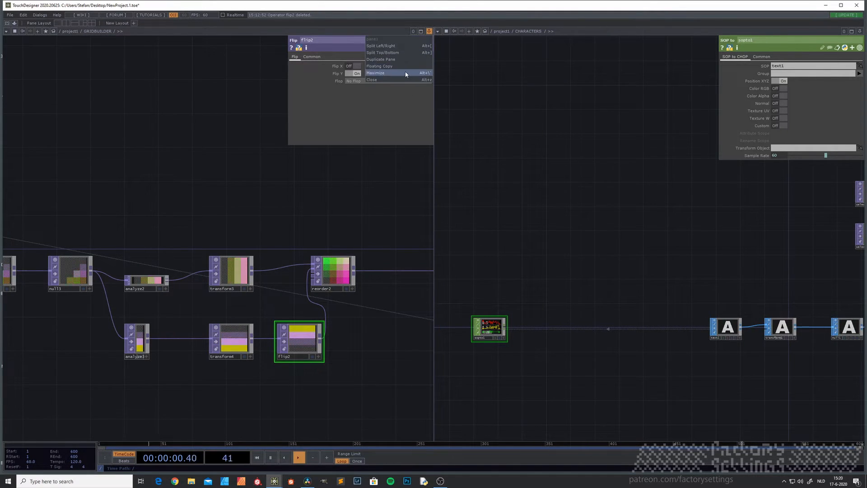
left_click(429, 32)
scroll(411, 301, "up", 5)
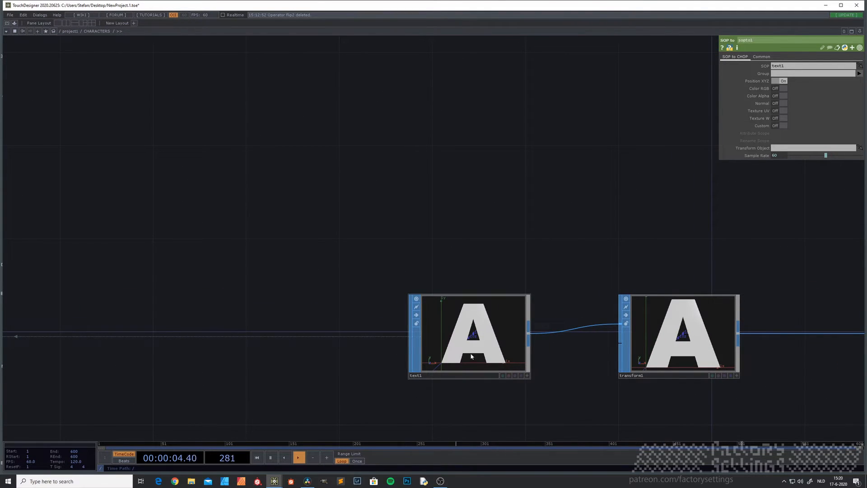
Step: Compare the position channels in sopto1 with the left and lower edges of the letter in text1
left_click_drag(291, 380, 569, 329)
scroll(569, 329, "down", 3)
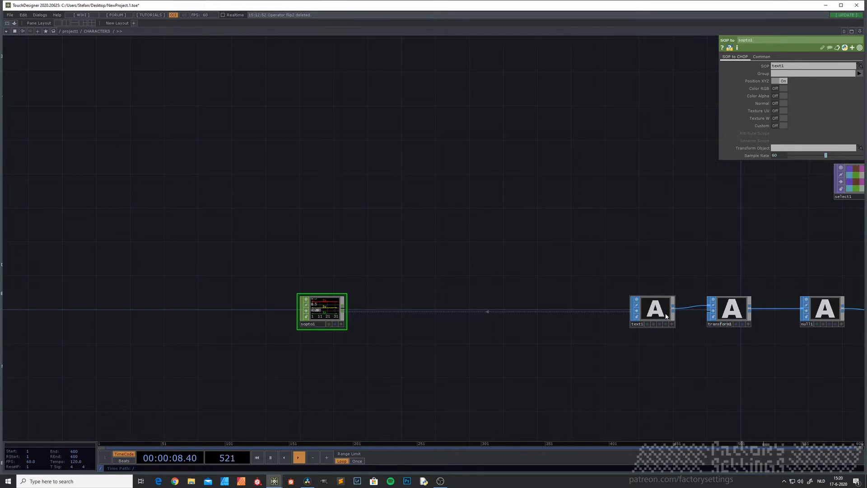
scroll(323, 304, "up", 3)
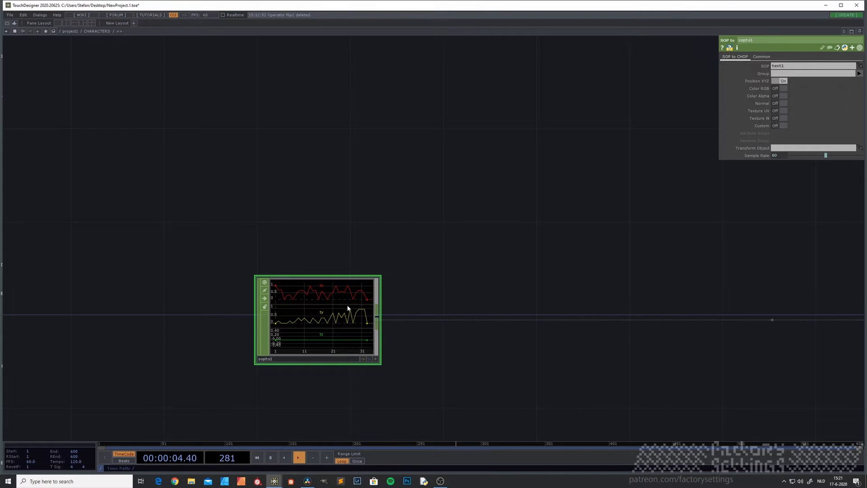
scroll(350, 318, "down", 3)
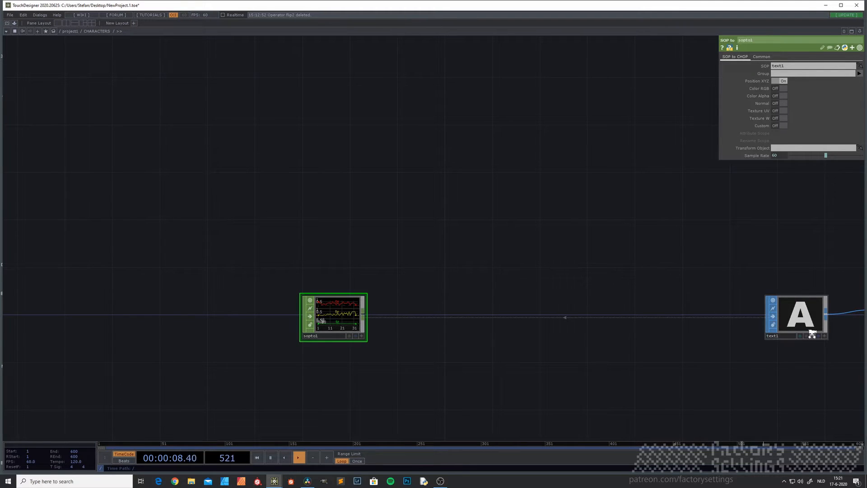
scroll(770, 315, "up", 4)
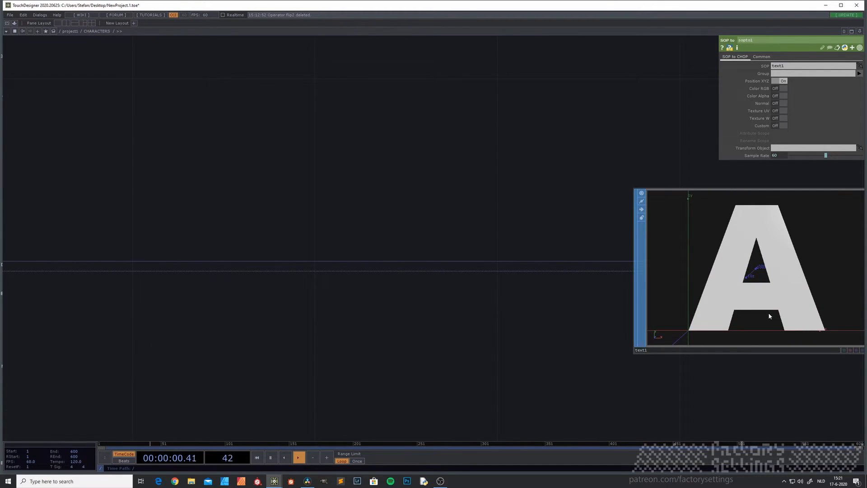
scroll(768, 312, "down", 2)
scroll(773, 316, "down", 5)
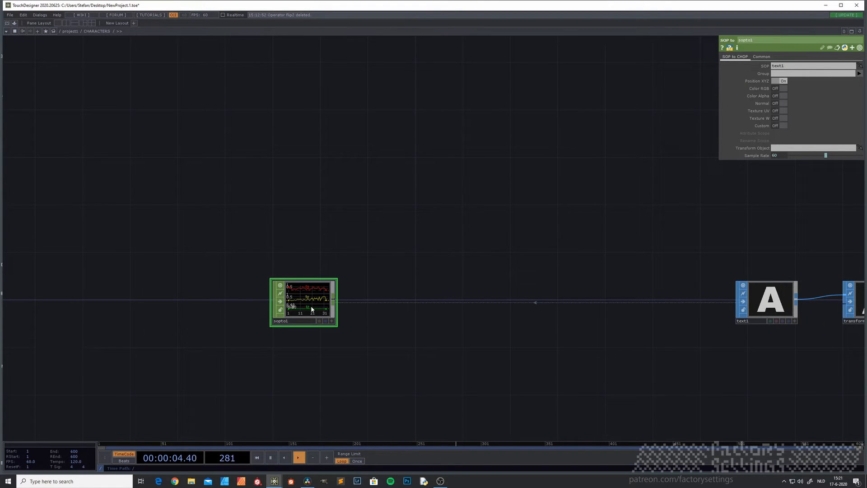
Step: Append an Analyze CHOP to sopto1 and set its function to Minimum
scroll(320, 302, "up", 3)
right_click(361, 293)
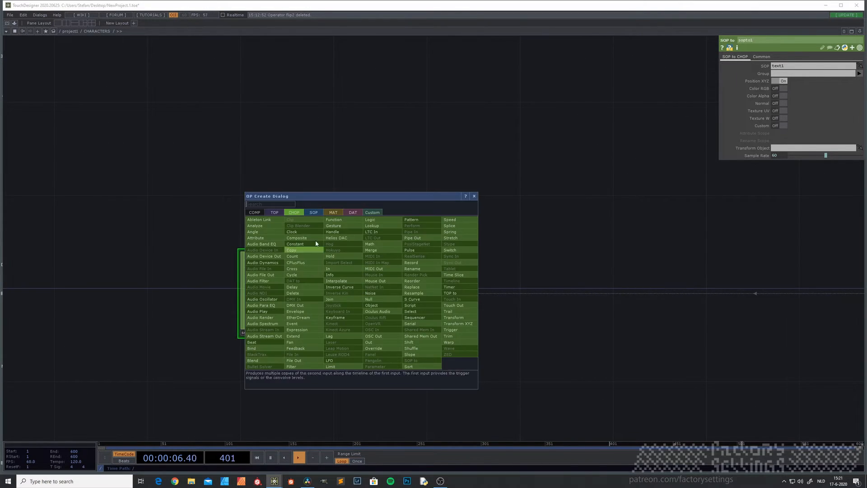
left_click(271, 226)
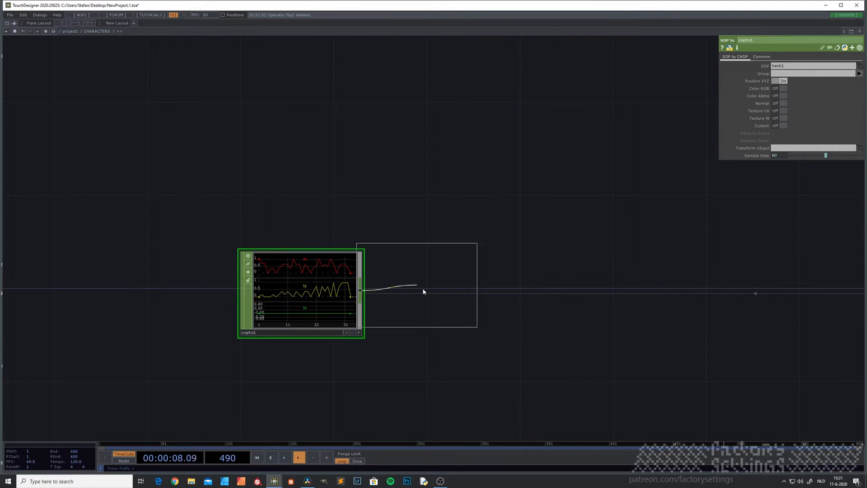
left_click(474, 293)
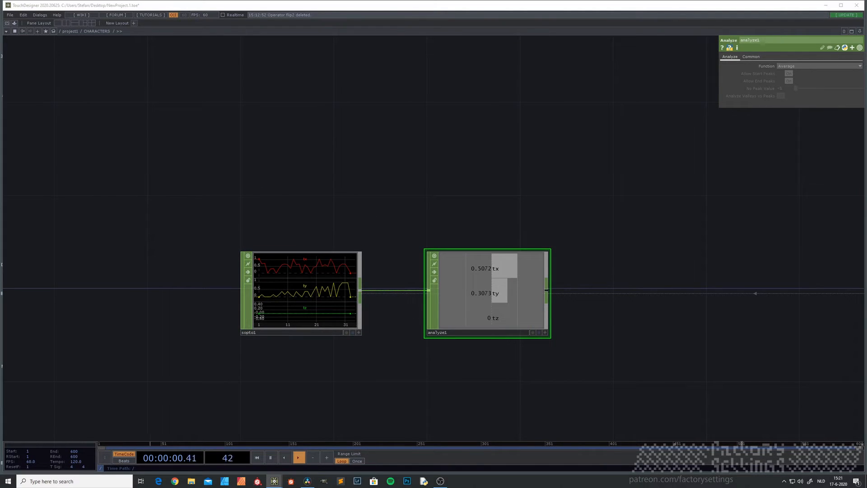
left_click(797, 67)
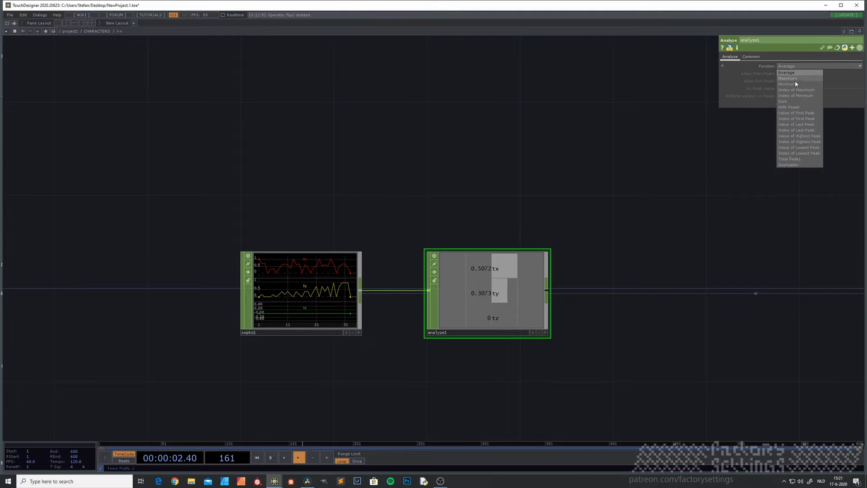
left_click(796, 85)
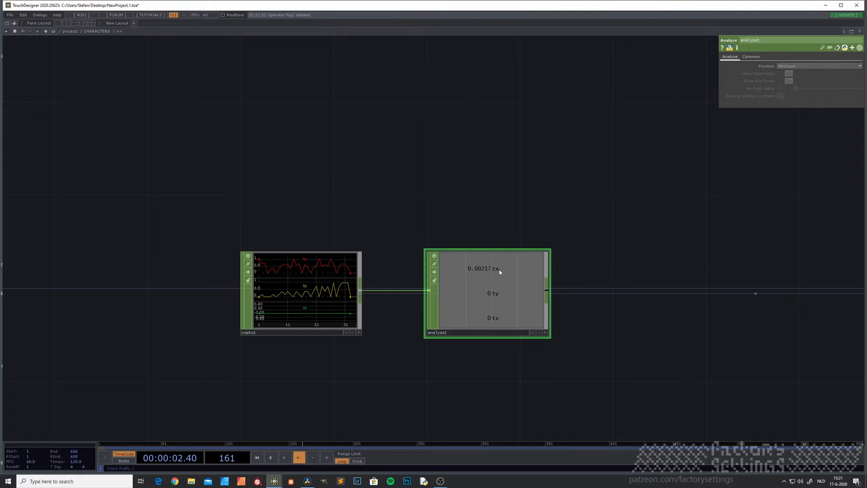
Step: Duplicate the Analyze CHOP below the original, fed by sopto1, and set the copy's function to Maximum
left_click_drag(468, 344, 393, 256)
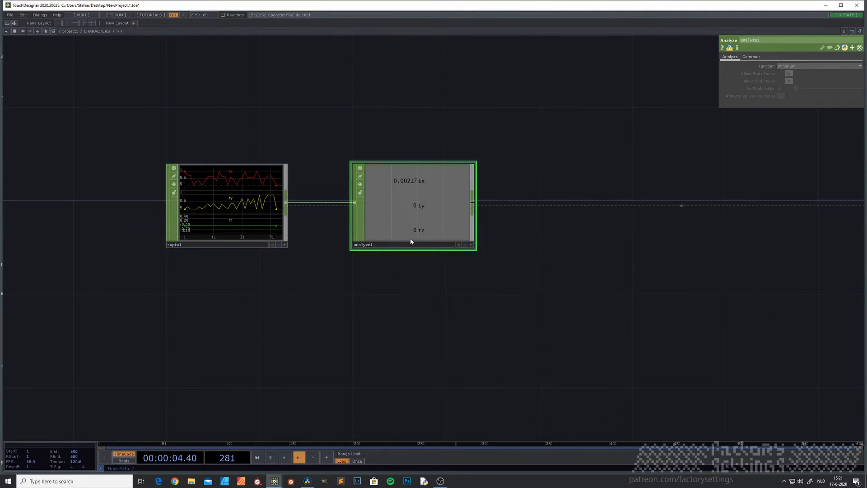
key("ctrl+c")
key("ctrl+v")
left_click(431, 325)
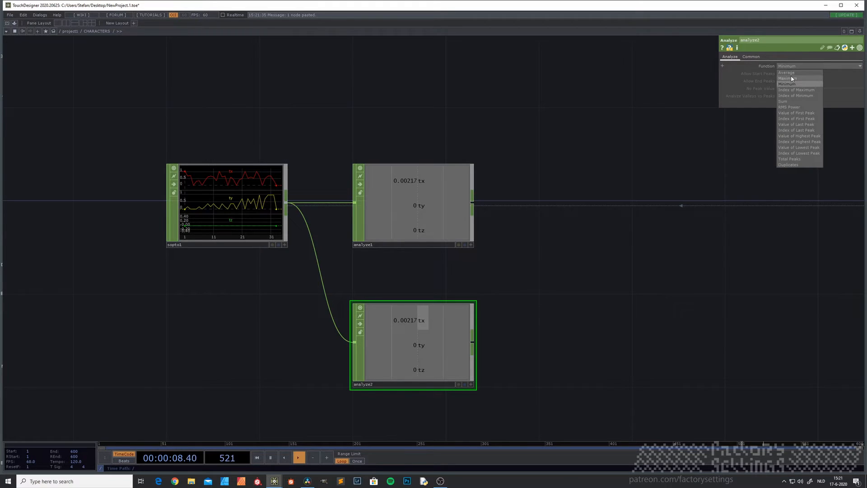
left_click(791, 78)
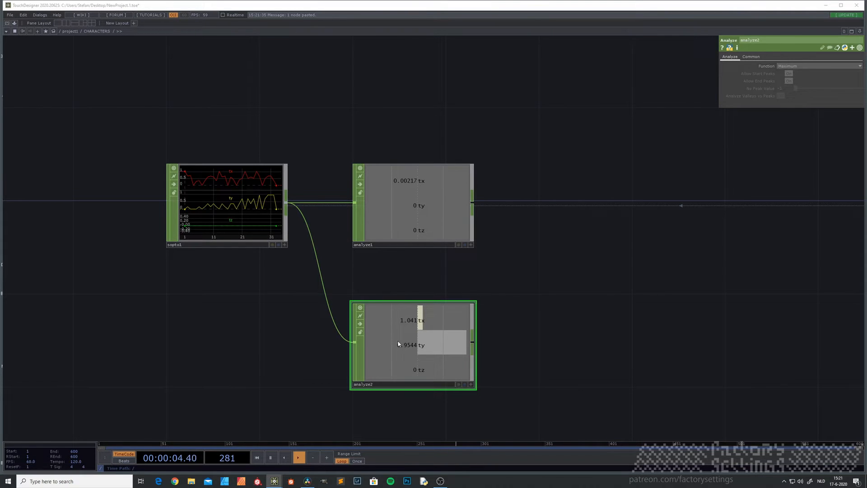
Step: Compare the minimum and maximum values with the letter in text1 and review the translate and scale parameters of transform1
scroll(411, 327, "down", 2)
scroll(411, 327, "up", 2)
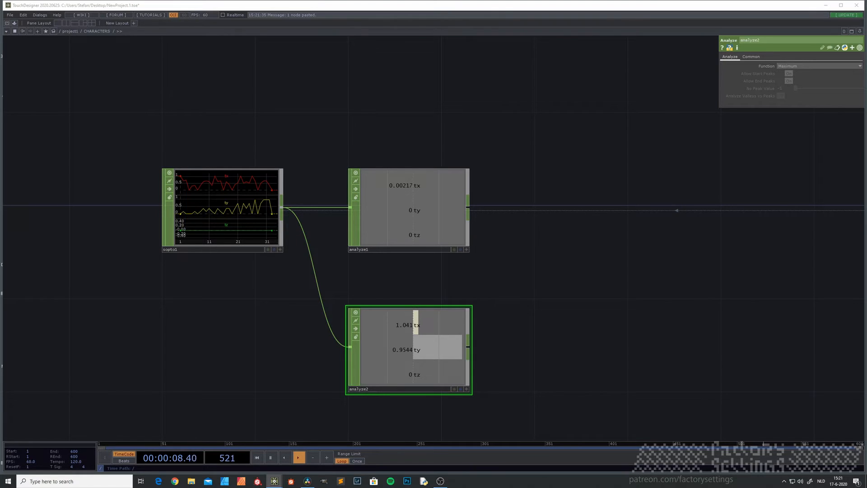
scroll(472, 250, "down", 3)
left_click_drag(552, 270, 375, 359)
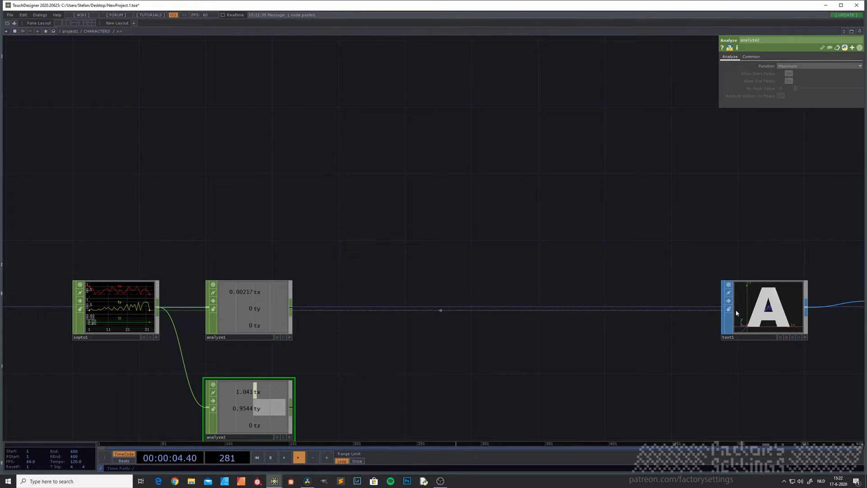
left_click(764, 310)
left_click_drag(743, 357, 593, 347)
left_click(781, 298)
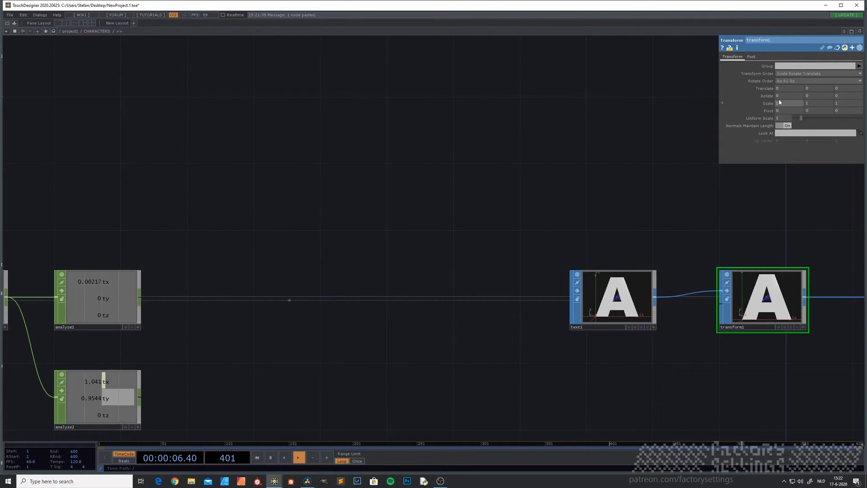
left_click_drag(150, 323, 292, 304)
Step: Append a Math CHOP to analyze1 and set its Multiply value to -1
right_click(280, 278)
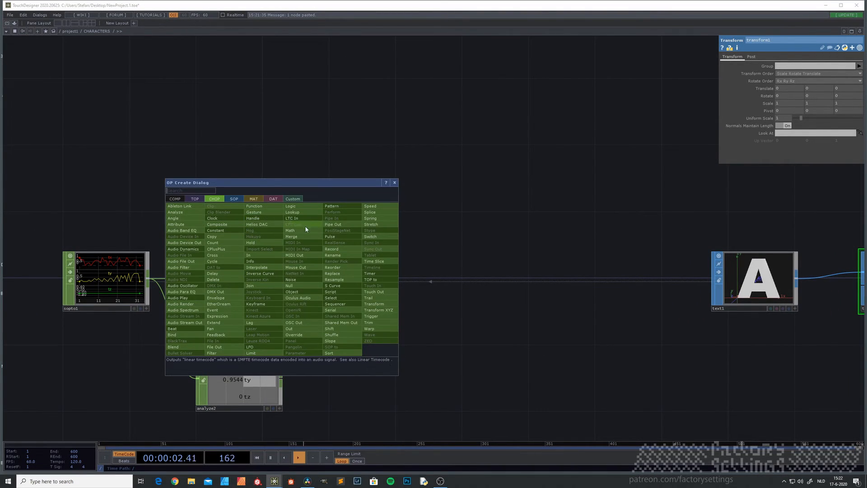
left_click(290, 230)
left_click(386, 281)
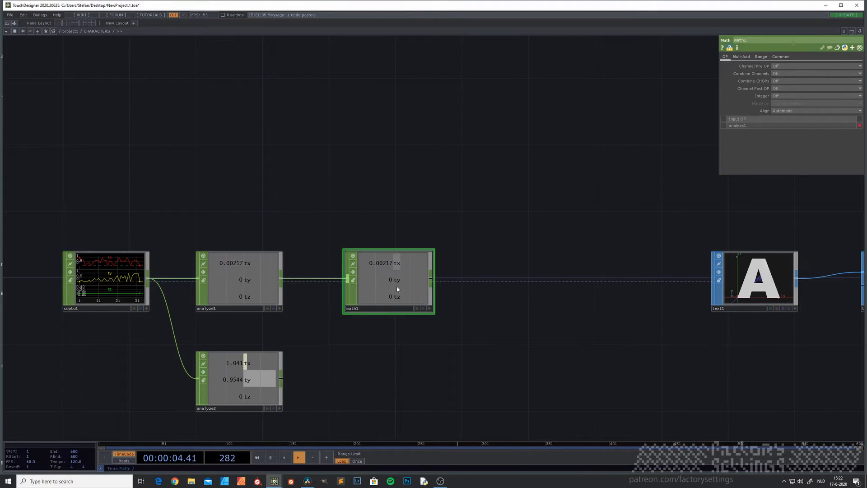
left_click(741, 57)
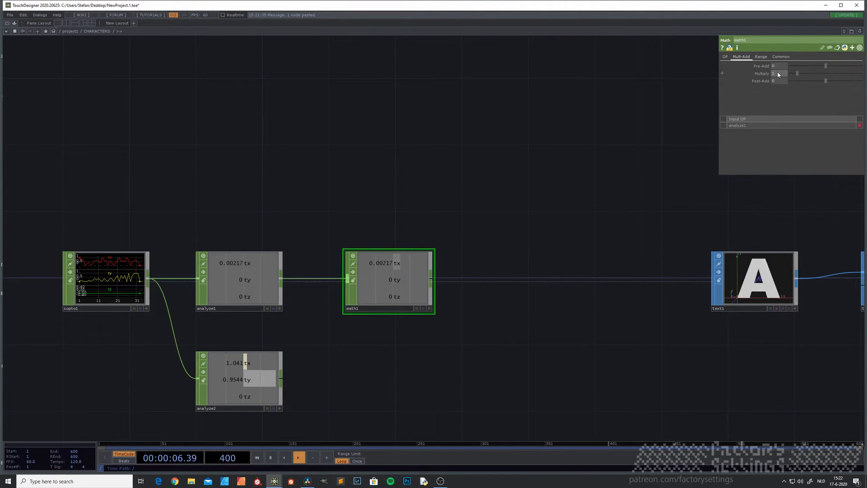
type("-1")
key("Return")
Step: Append a Null CHOP to the output of math1 in the space before text1
left_click_drag(617, 354, 439, 353)
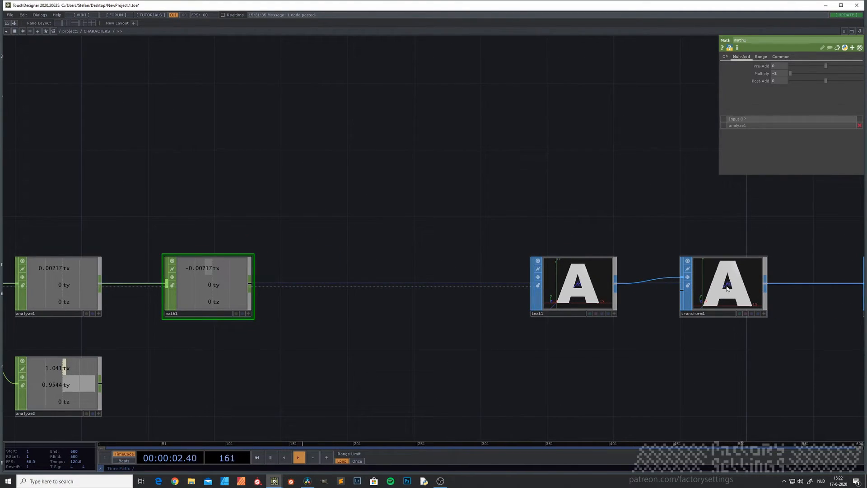
left_click(724, 293)
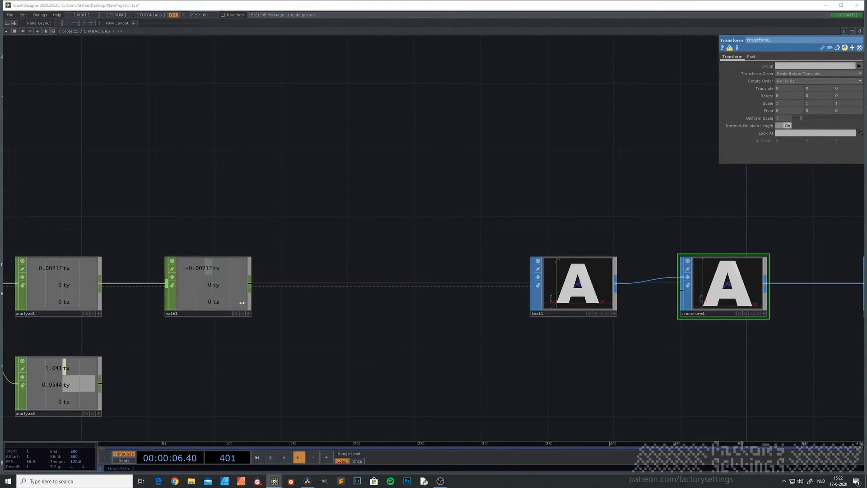
left_click(224, 286)
left_click_drag(250, 285, 344, 287)
left_click(349, 284)
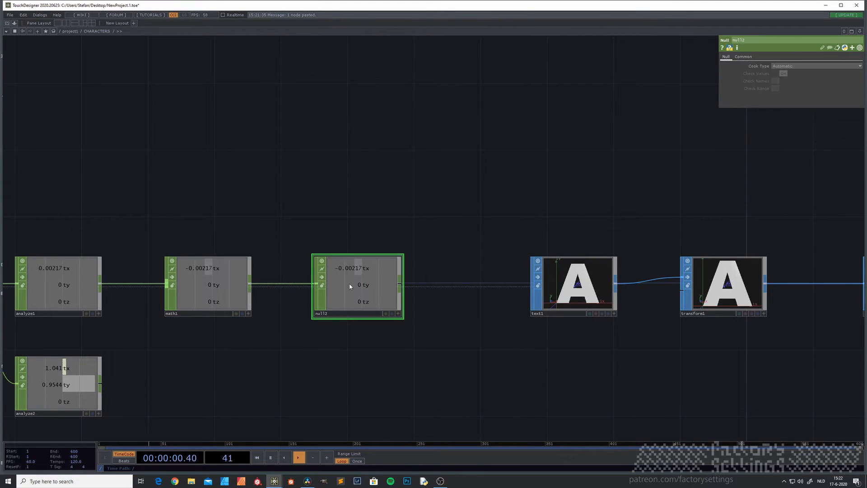
Step: Set the X translation of transform1 to the expression op('null2')['tx']
left_click(727, 284)
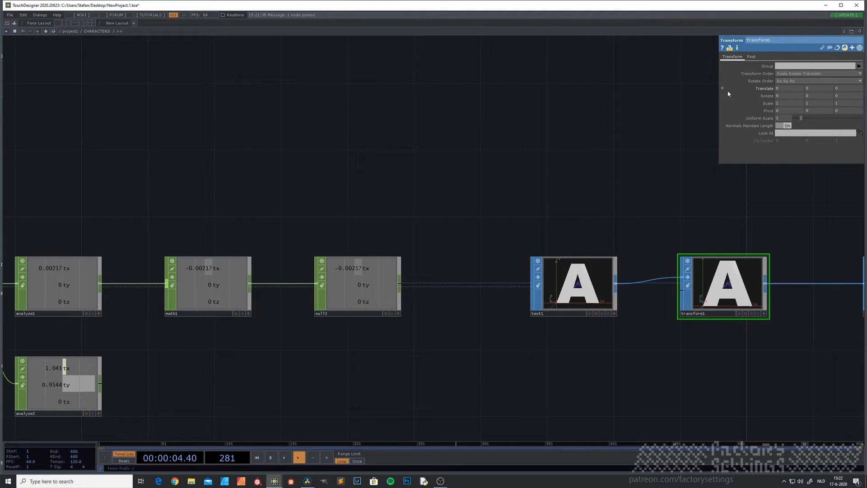
left_click(759, 88)
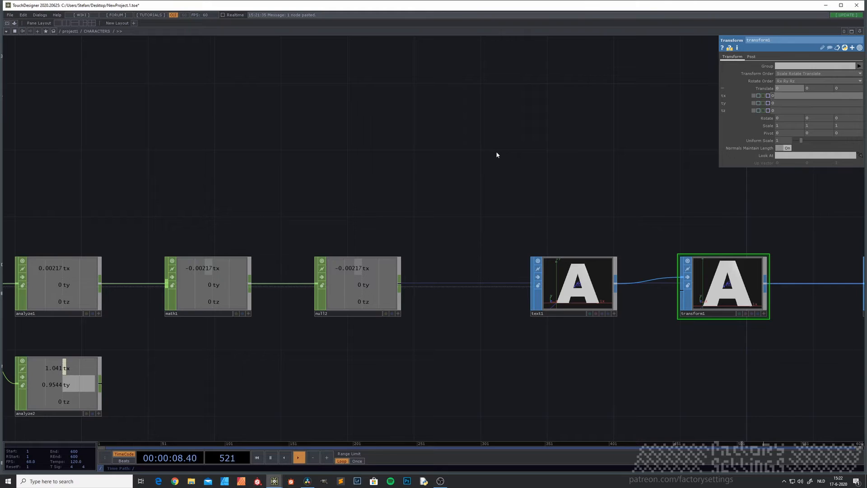
type("op('null2')['tx")
key("Return")
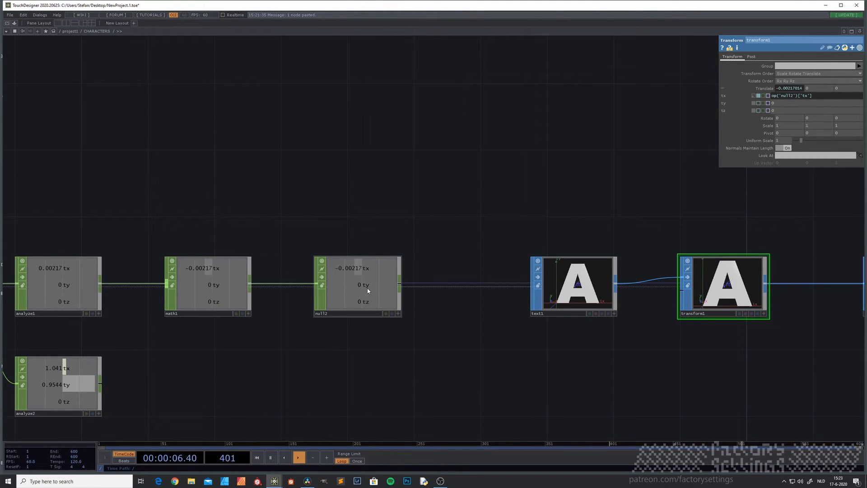
Step: Set the Y translation of transform1 to the expression op('null2')['ty']
scroll(572, 295, "up", 3)
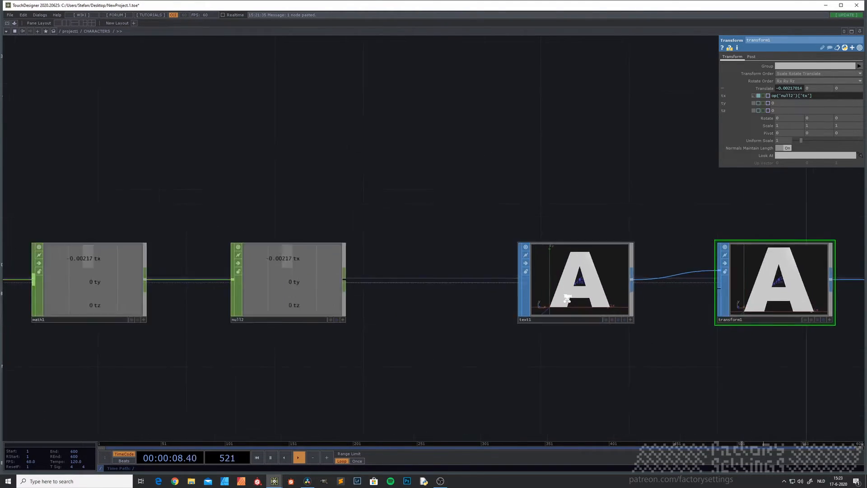
scroll(582, 301, "down", 3)
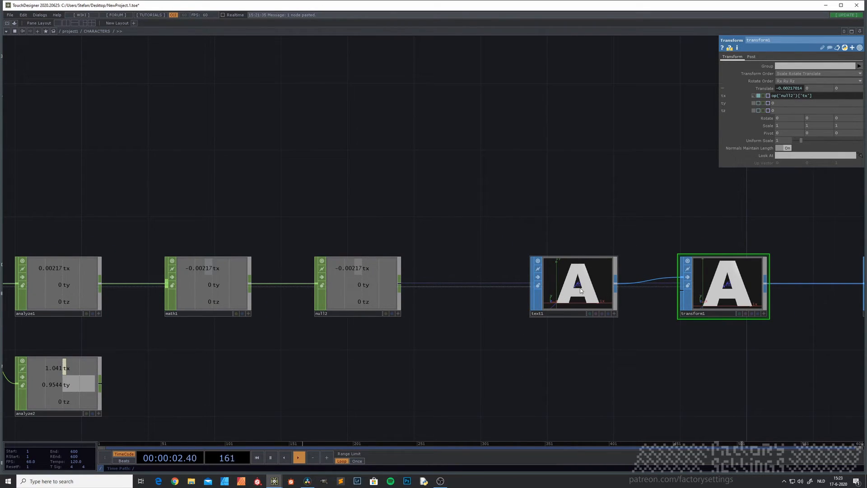
left_click_drag(815, 97, 760, 104)
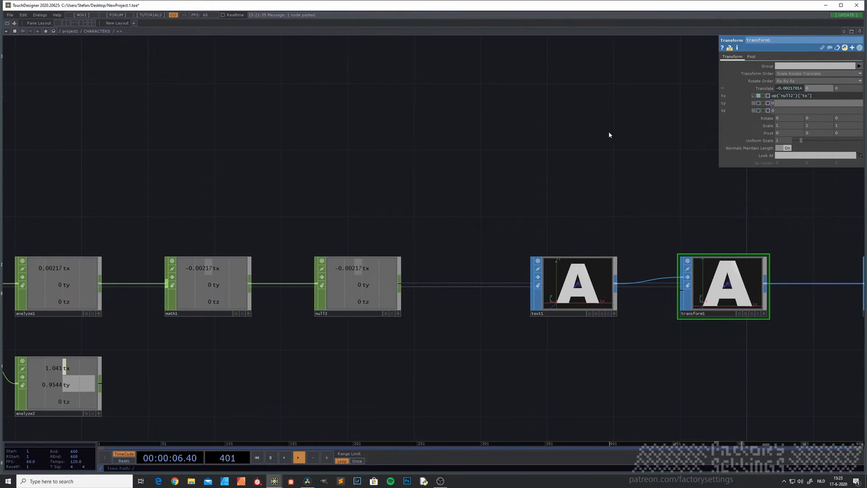
type("op('null2')['tx']")
key("BackSpace")
type("y")
left_click(618, 156)
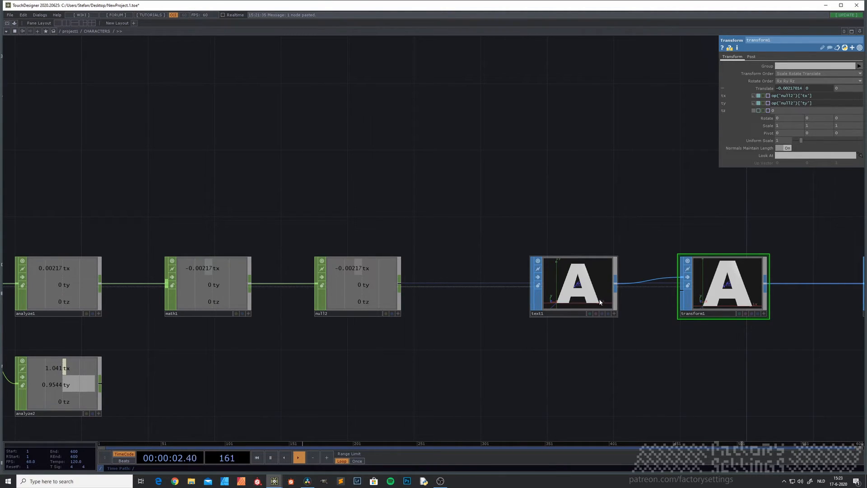
Step: Compare the letter's alignment to the origin in text1 and transform1
scroll(588, 310, "up", 5)
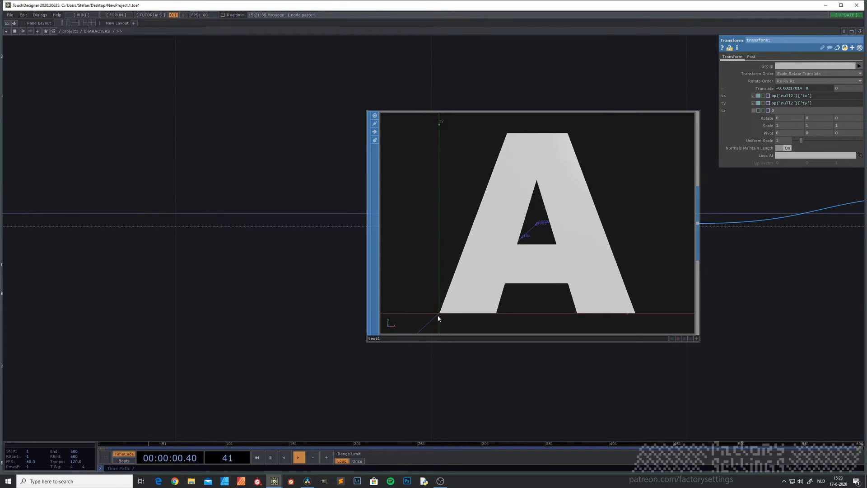
scroll(442, 311, "down", 6)
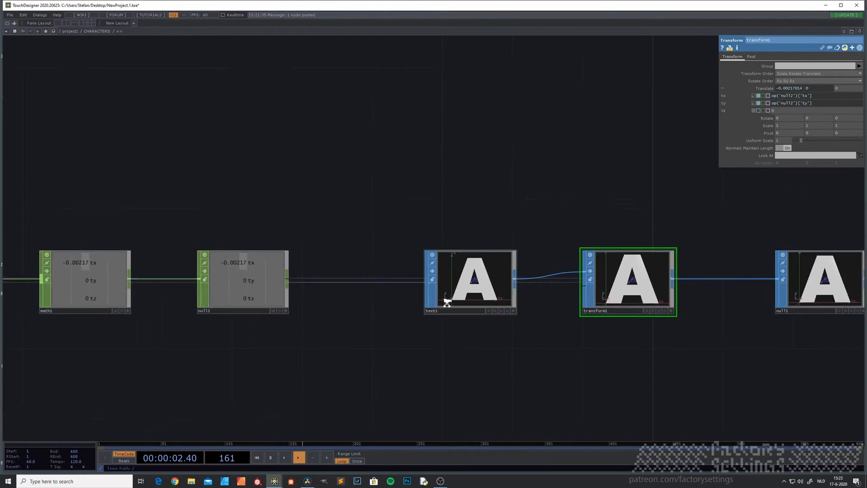
left_click_drag(437, 357, 527, 319)
scroll(561, 245, "up", 5)
left_click_drag(700, 370, 367, 368)
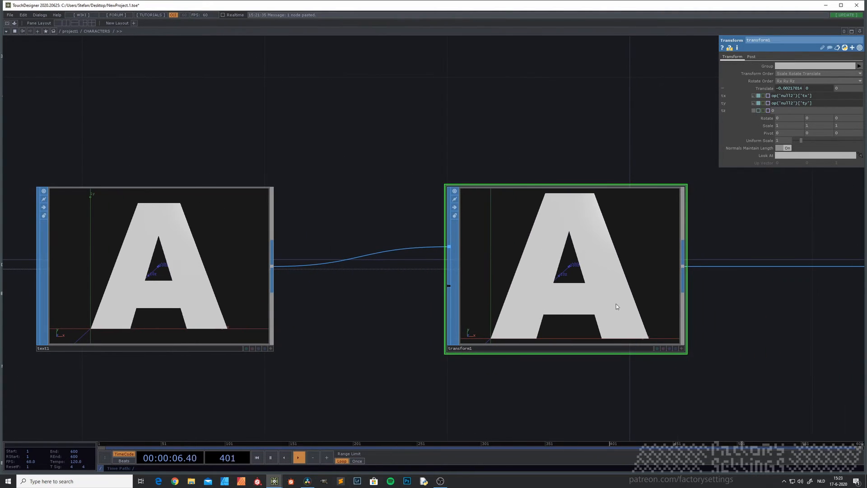
scroll(559, 262, "down", 2)
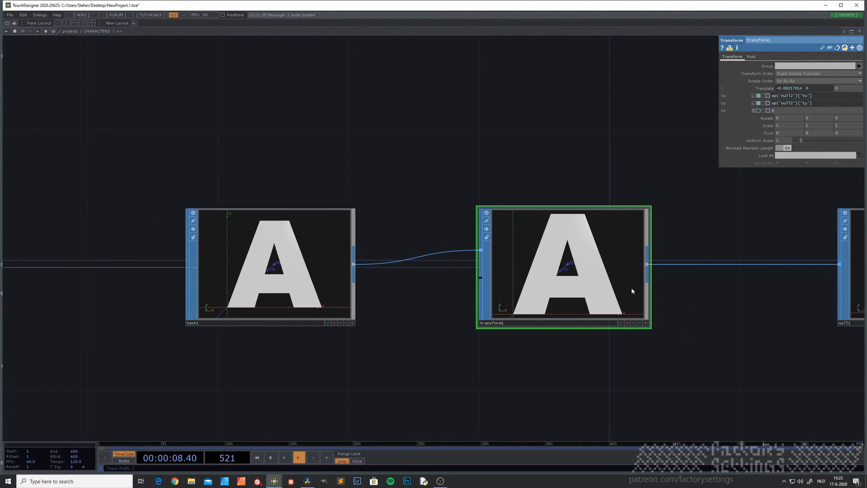
Step: Add a Math CHOP beside analyze2, directly below math1
scroll(587, 318, "down", 4)
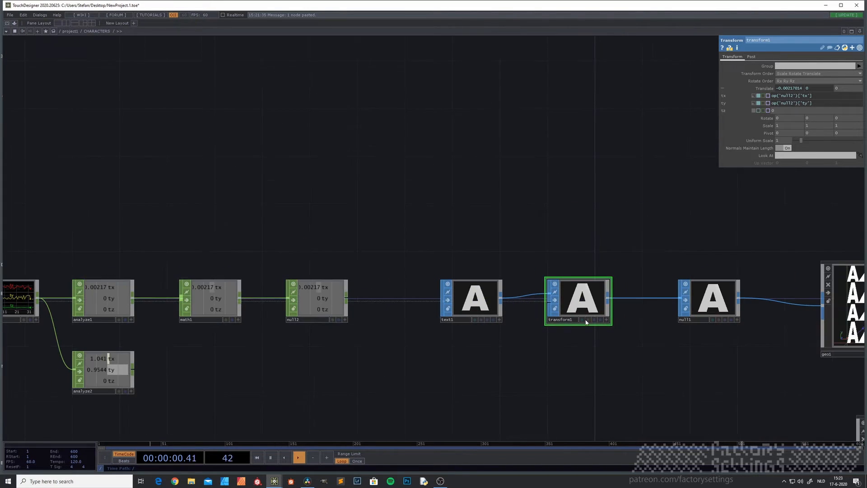
left_click_drag(403, 351, 472, 333)
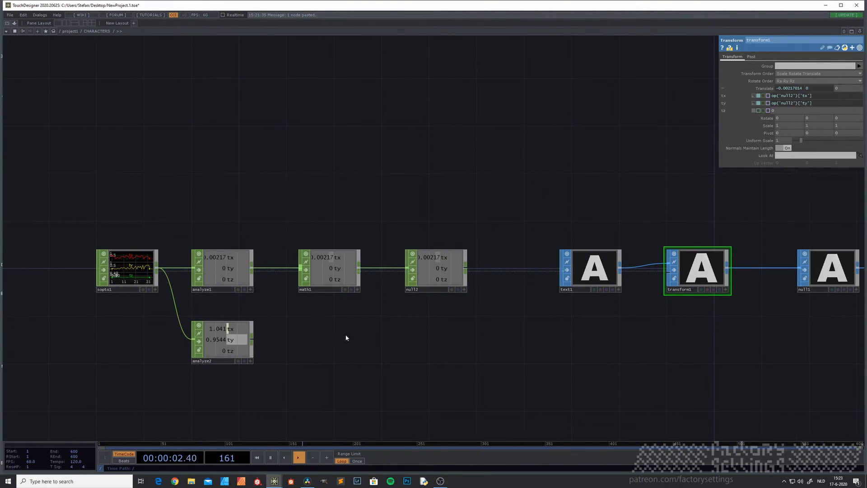
left_click_drag(360, 360, 297, 330)
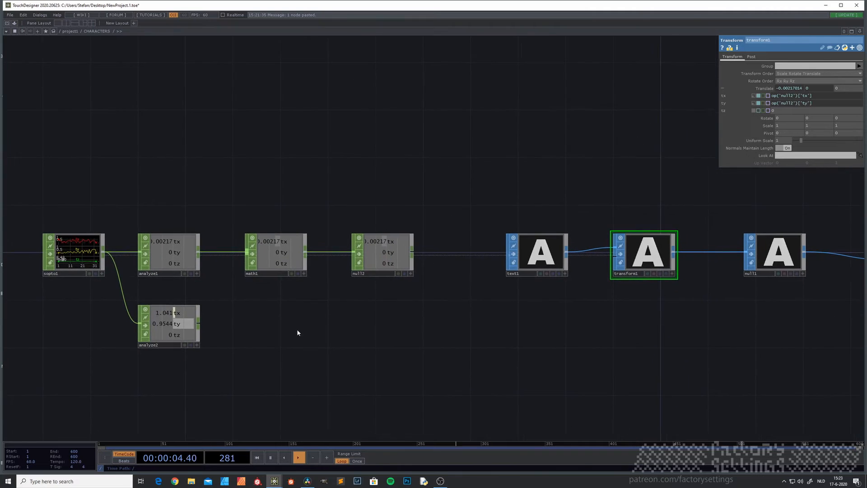
key("Tab")
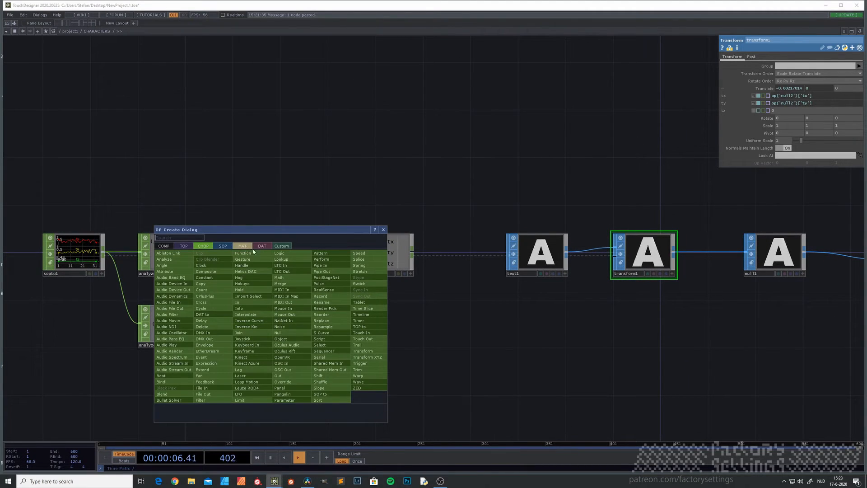
left_click(287, 281)
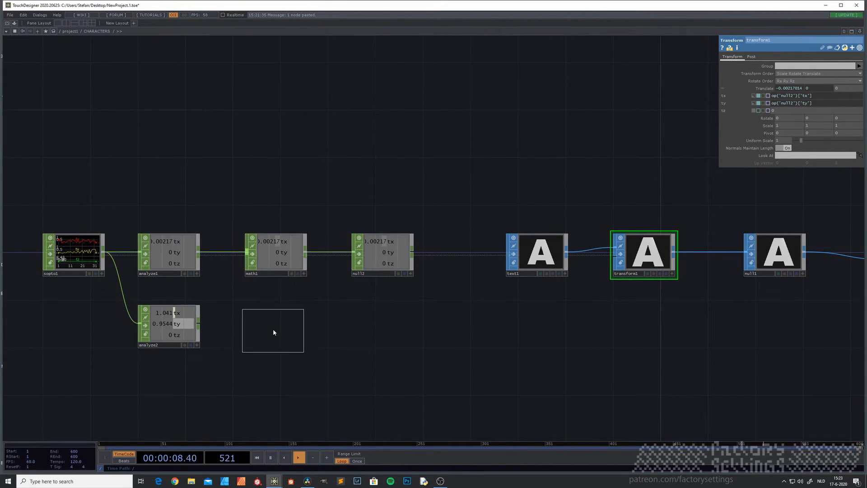
left_click(277, 323)
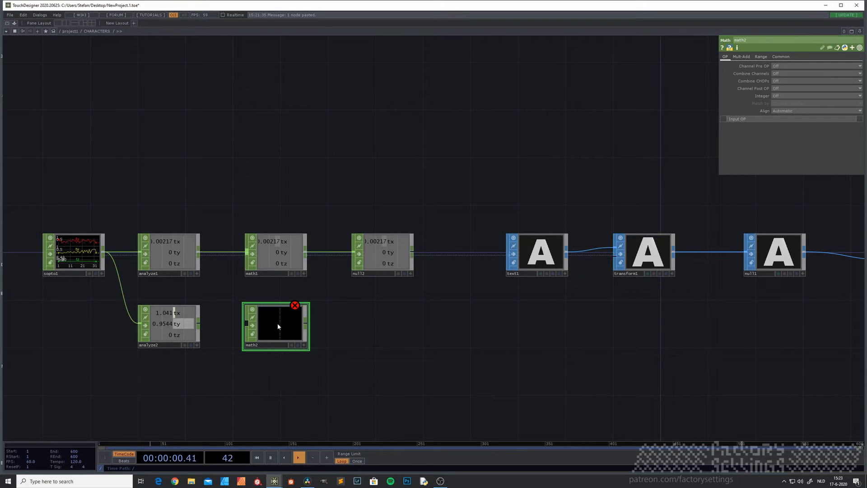
Step: Add a Constant CHOP below math2 and set its chan1 value to 1
left_click_drag(273, 383, 268, 309)
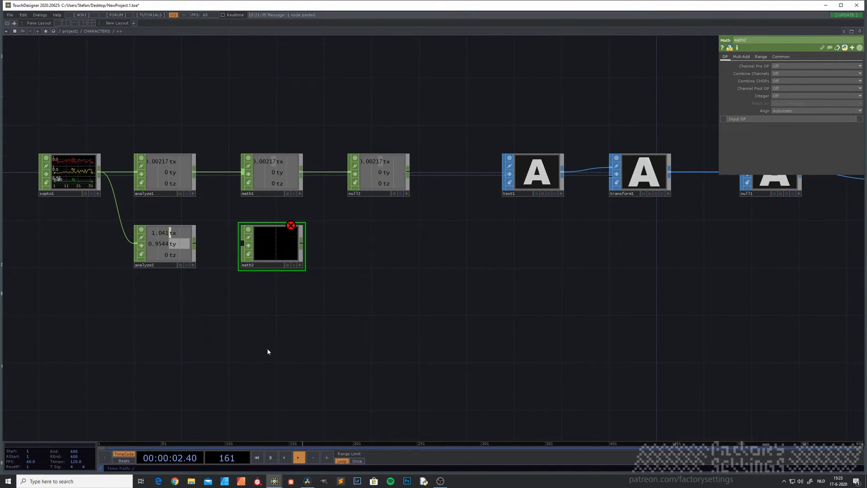
key("Tab")
left_click(208, 299)
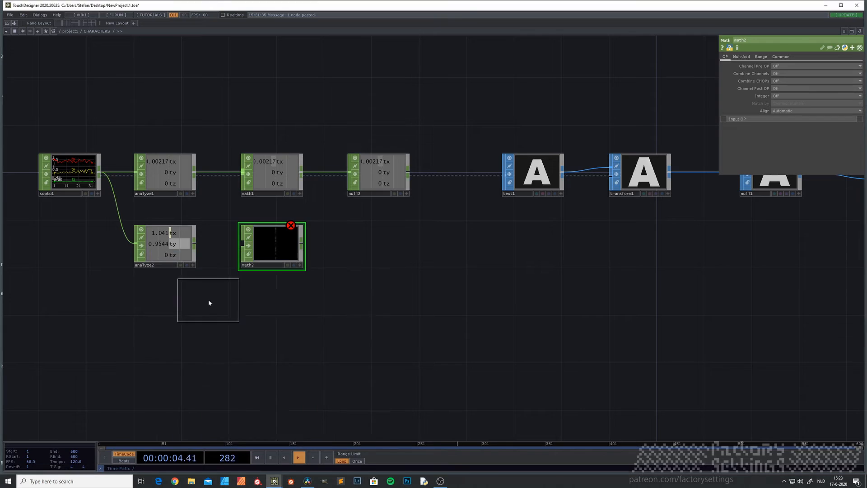
left_click(273, 330)
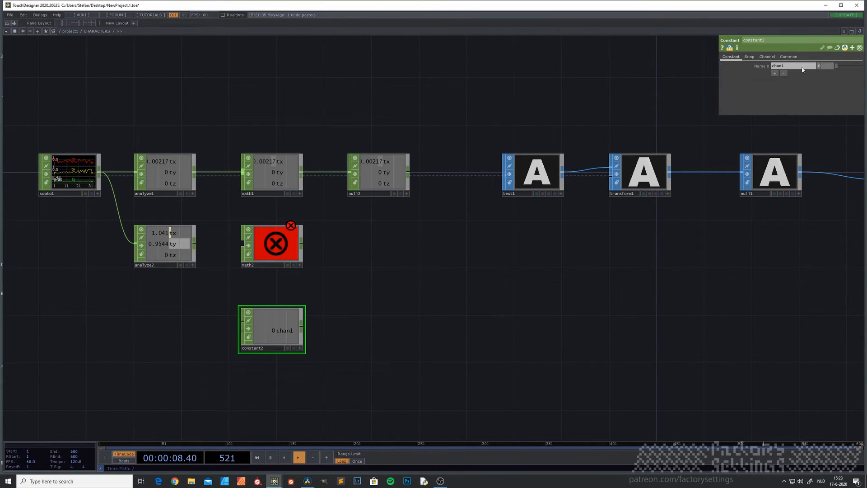
type("1")
key("Return")
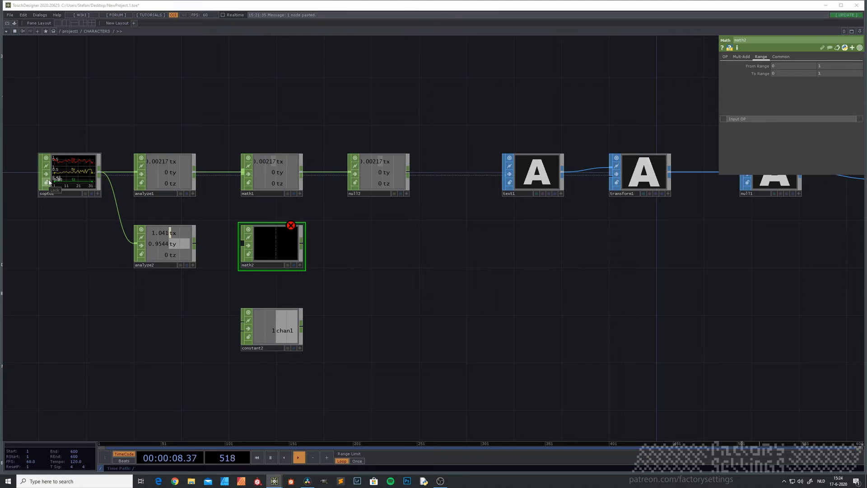
Step: Wire the outputs of analyze1 and analyze2 into math2
left_click_drag(71, 236, 124, 287)
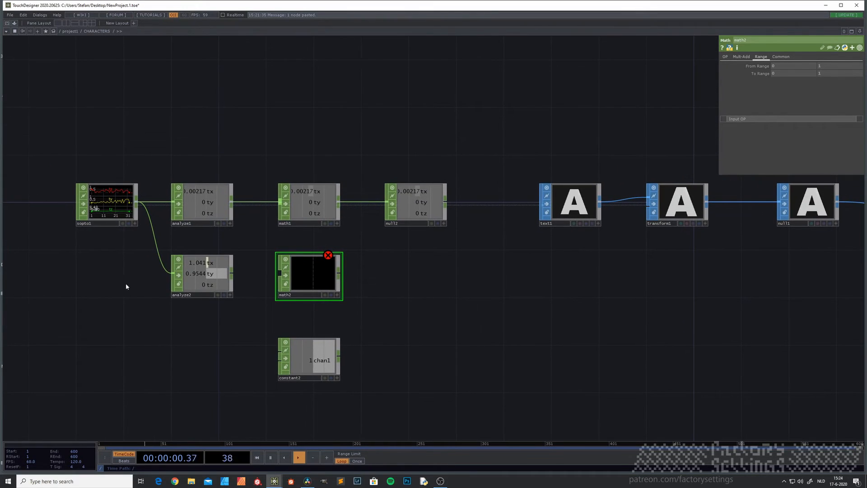
scroll(133, 280, "up", 2)
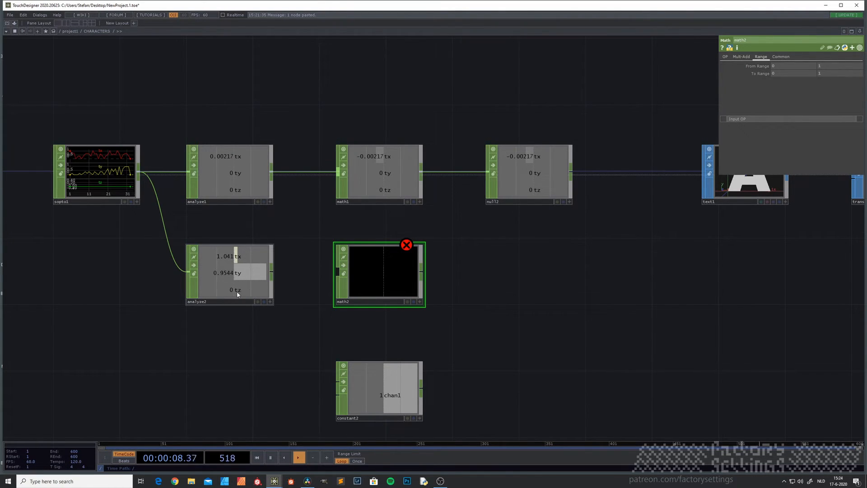
scroll(543, 195, "down", 3)
left_click_drag(656, 237, 511, 277)
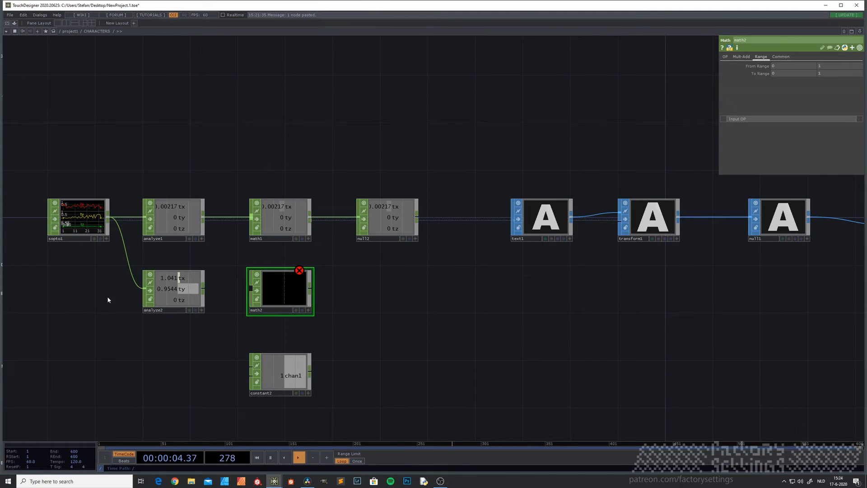
scroll(107, 299, "up", 2)
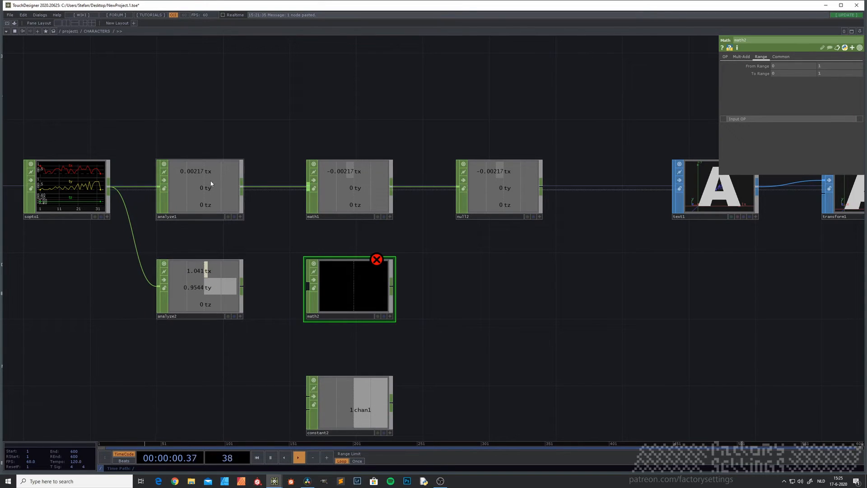
left_click_drag(242, 188, 304, 283)
left_click_drag(243, 287, 297, 287)
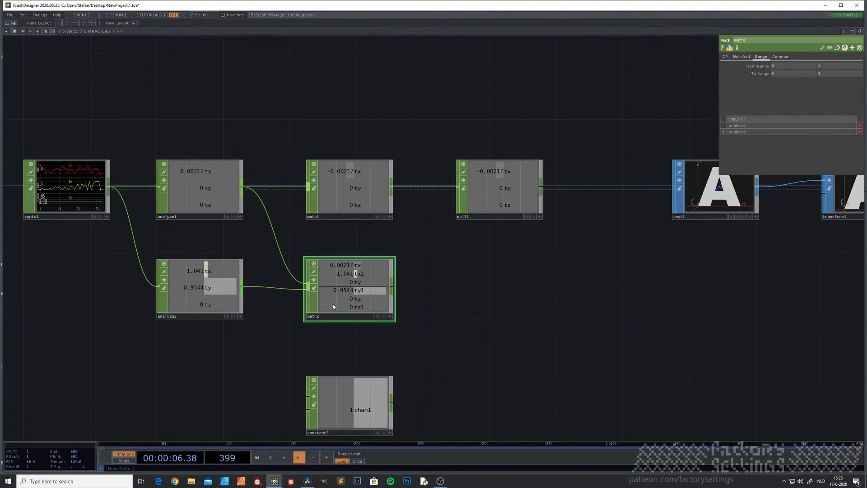
Step: Reorder math2's inputs so analyze2 comes before analyze1, and set Combine CHOPs to Subtract
left_click(722, 131)
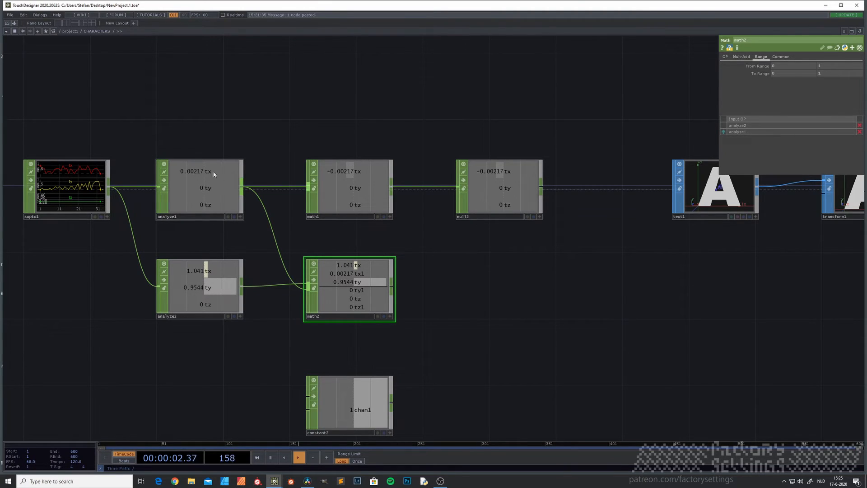
left_click(726, 58)
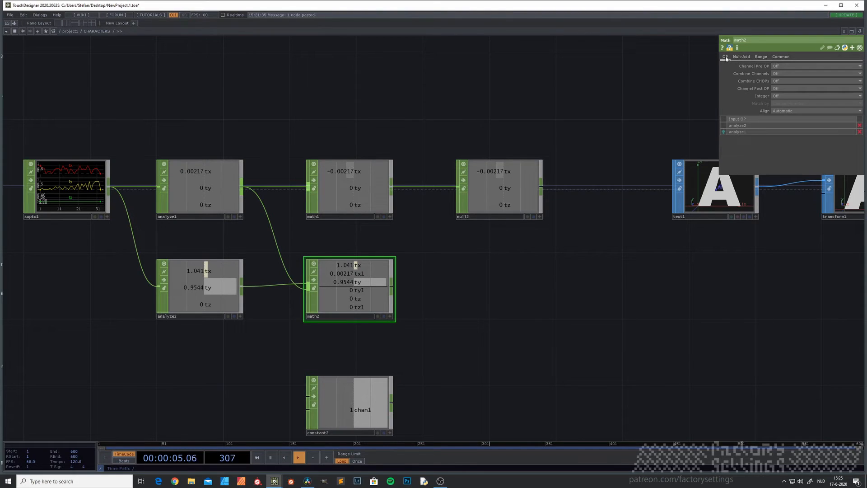
left_click(783, 80)
left_click(780, 99)
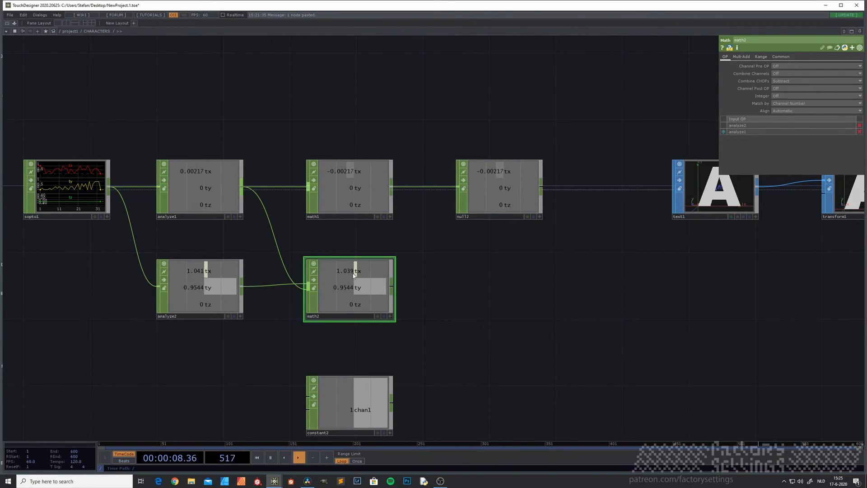
Step: Add another Math CHOP beside math2, below null2
key("h")
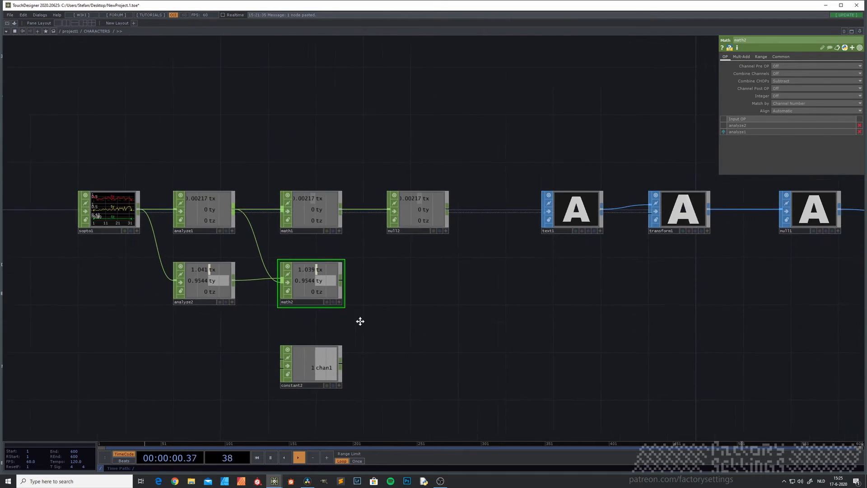
left_click_drag(359, 321, 290, 308)
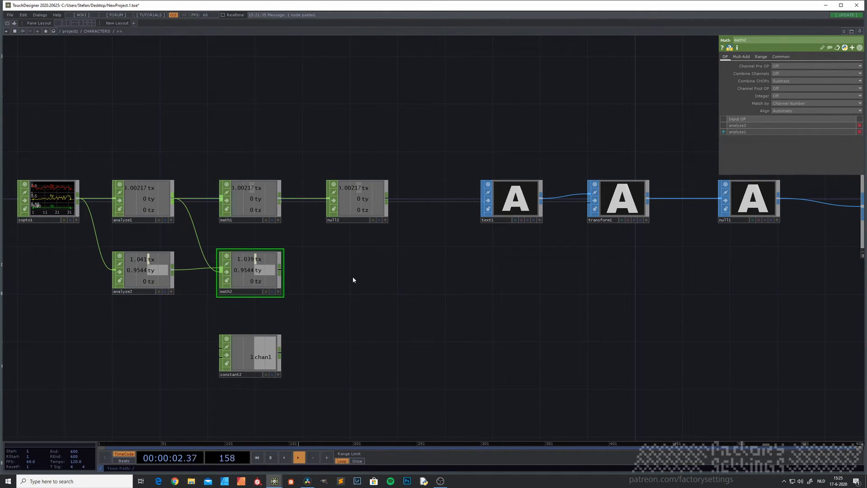
key("Tab")
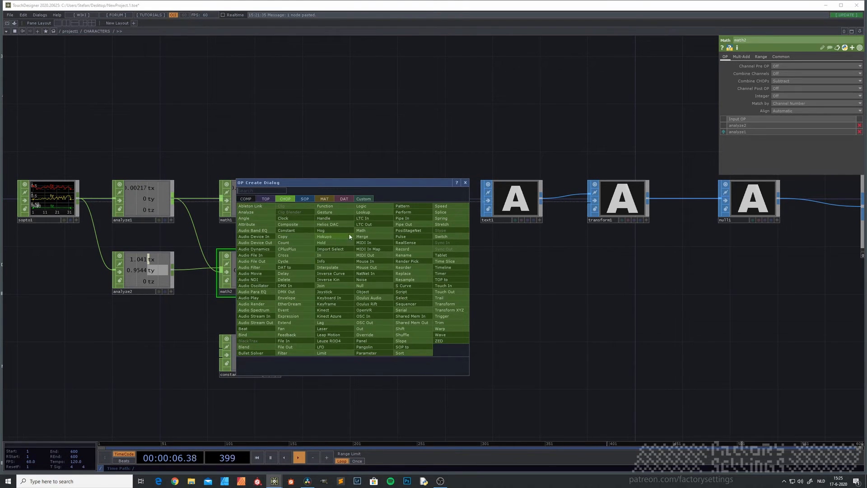
left_click(367, 231)
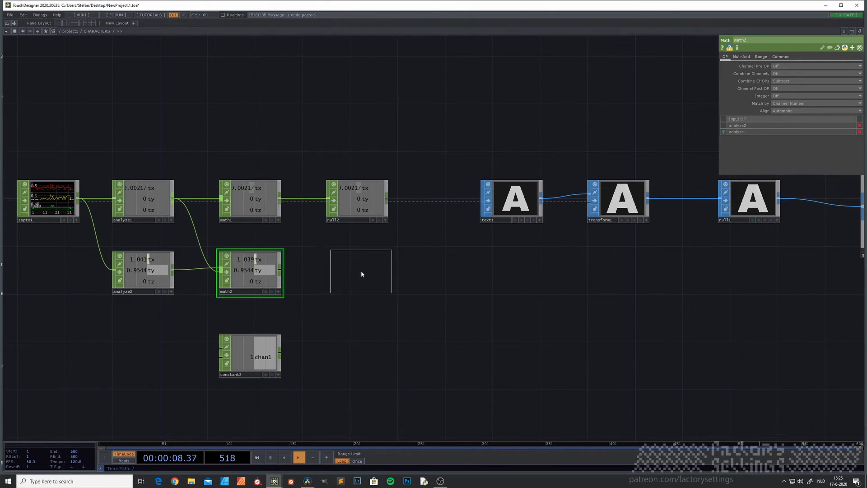
left_click(362, 273)
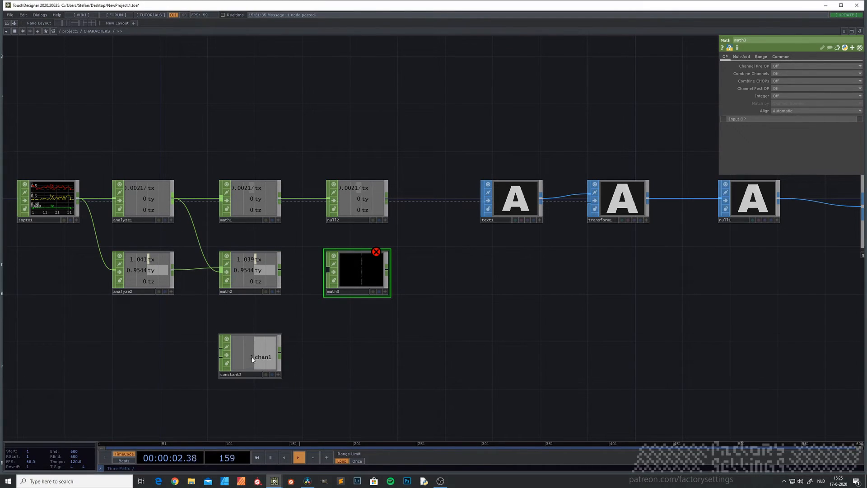
Step: Move constant2 closer to math2 and wire both math2 and constant2 into math3
left_click_drag(253, 364, 252, 351)
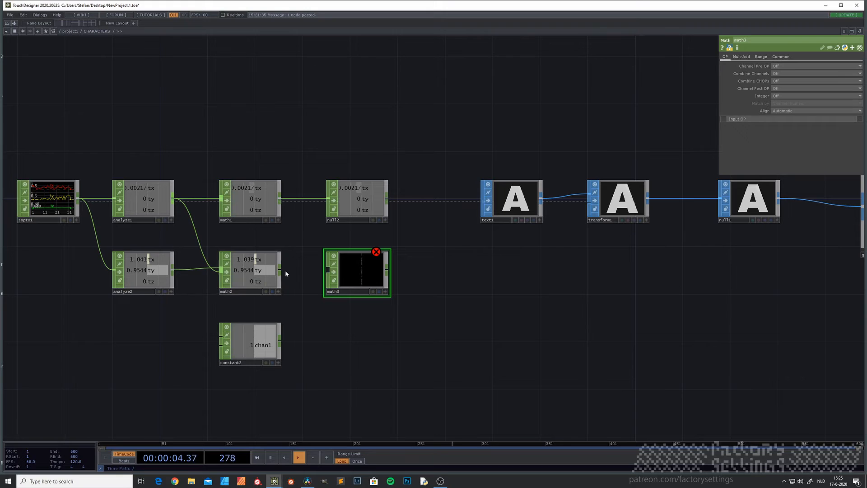
left_click_drag(280, 271, 324, 273)
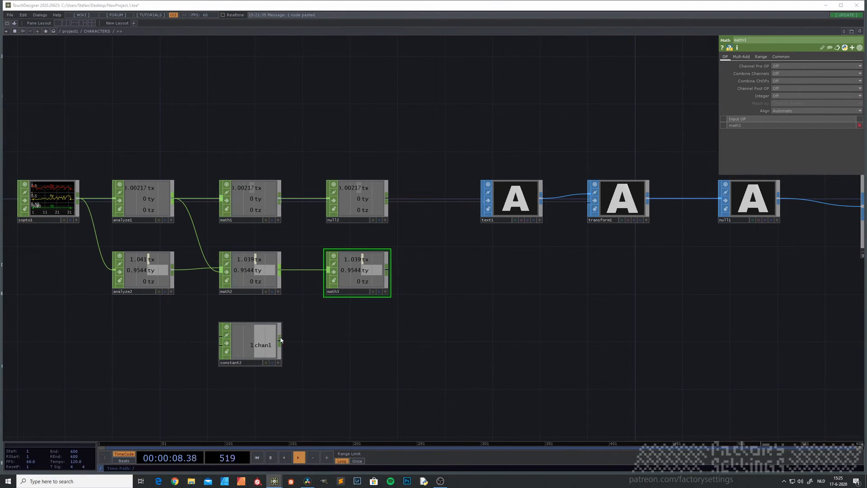
left_click_drag(280, 343, 328, 271)
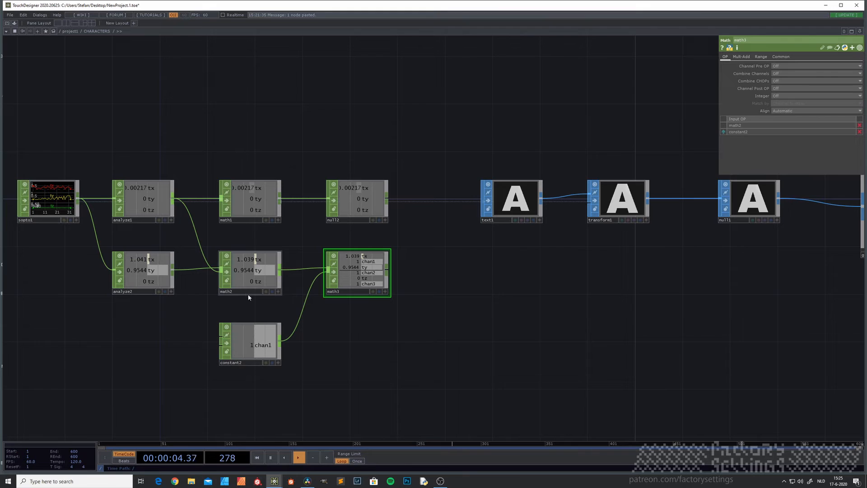
Step: Reorder math3's inputs so constant2 comes before math2, and set Combine CHOPs to Divide
scroll(251, 280, "up", 2)
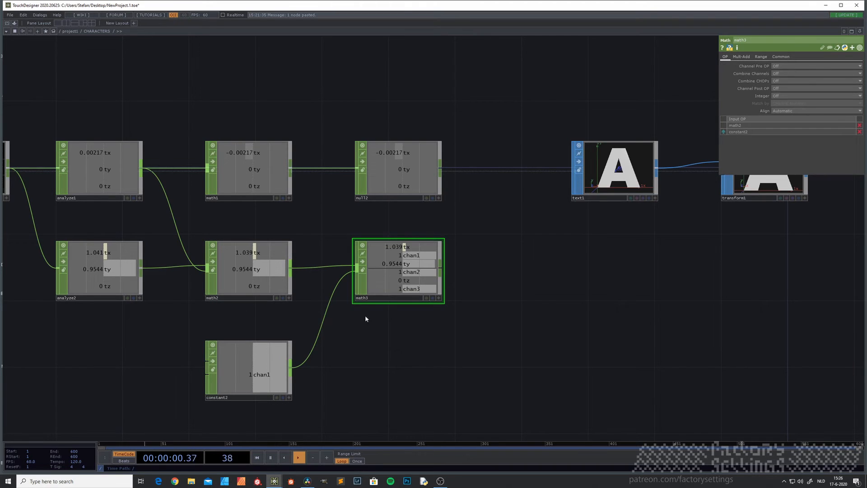
scroll(393, 324, "down", 2)
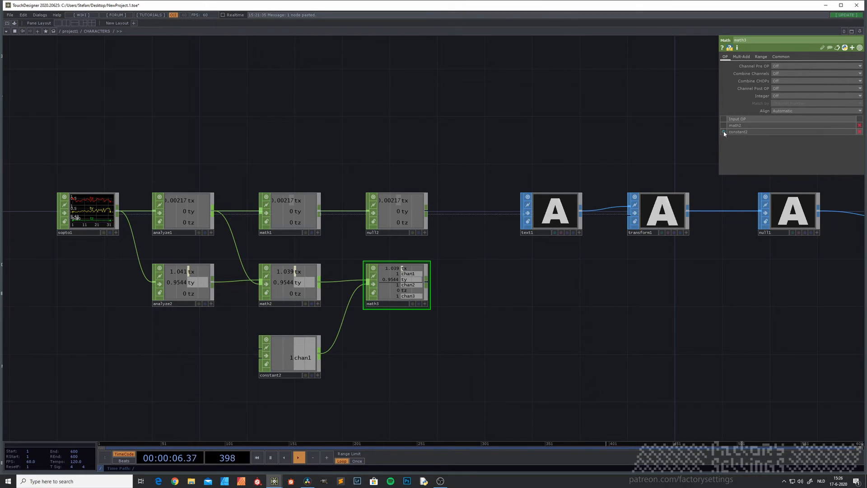
left_click_drag(724, 132, 724, 125)
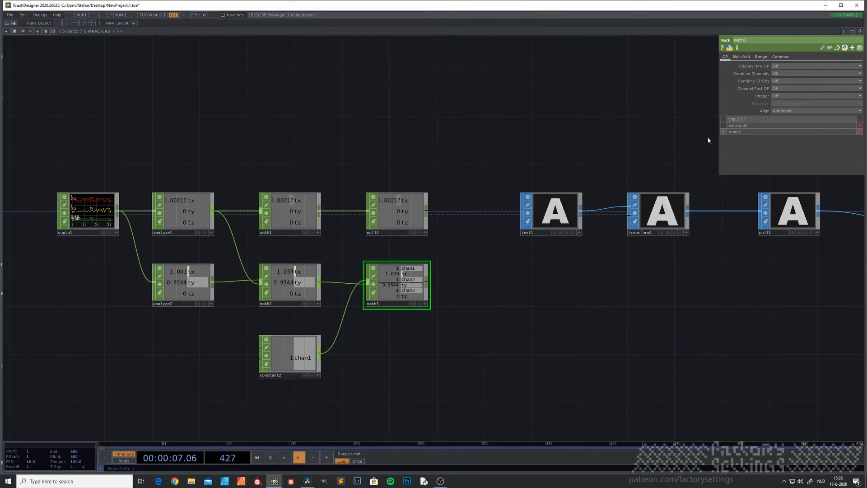
left_click(794, 81)
left_click(783, 112)
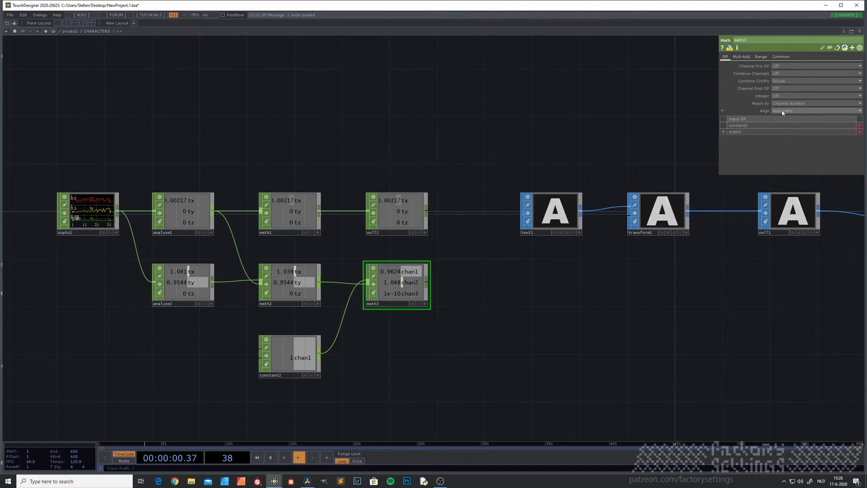
Step: Append a Null CHOP to the output of math3, below text1
scroll(340, 316, "up", 3)
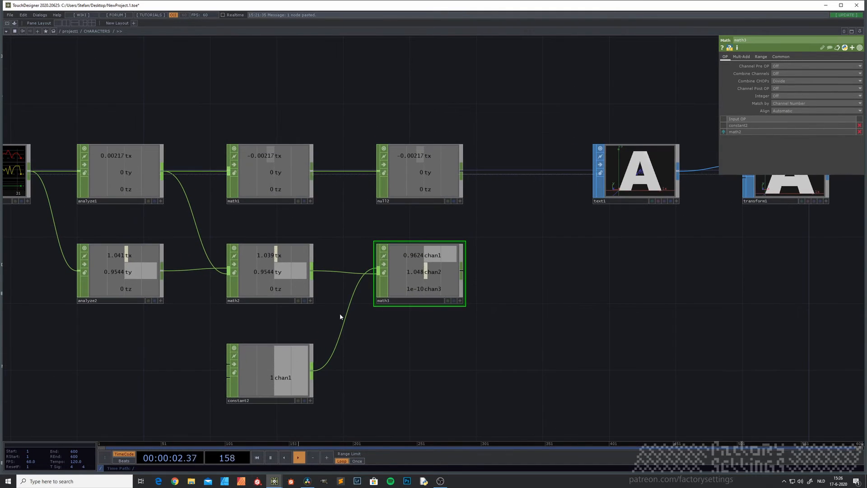
scroll(323, 312, "up", 3)
left_click_drag(391, 356, 354, 319)
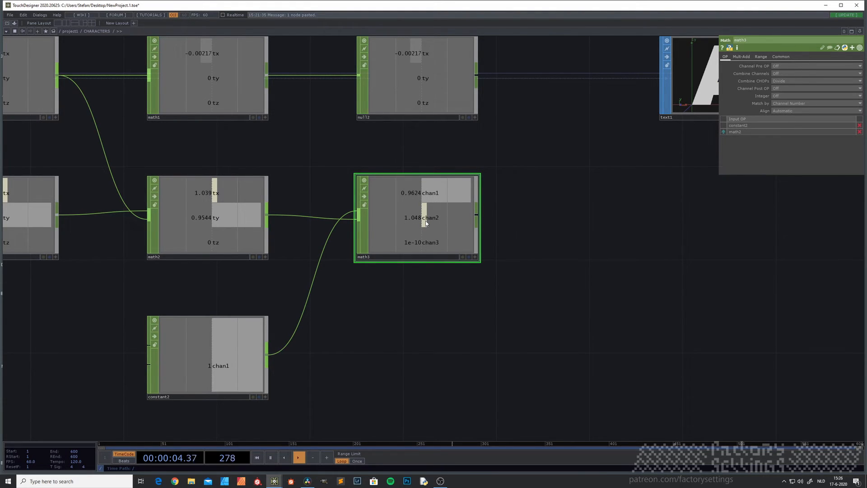
scroll(435, 334, "down", 4)
left_click_drag(453, 354, 234, 370)
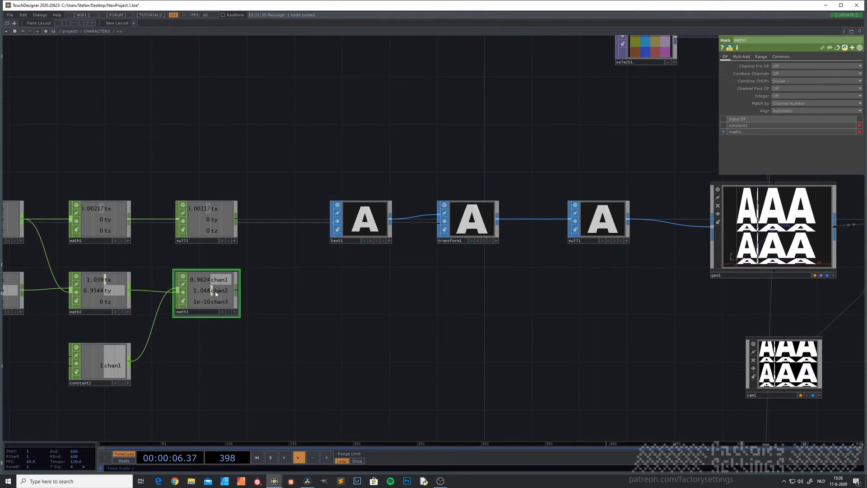
left_click(236, 290)
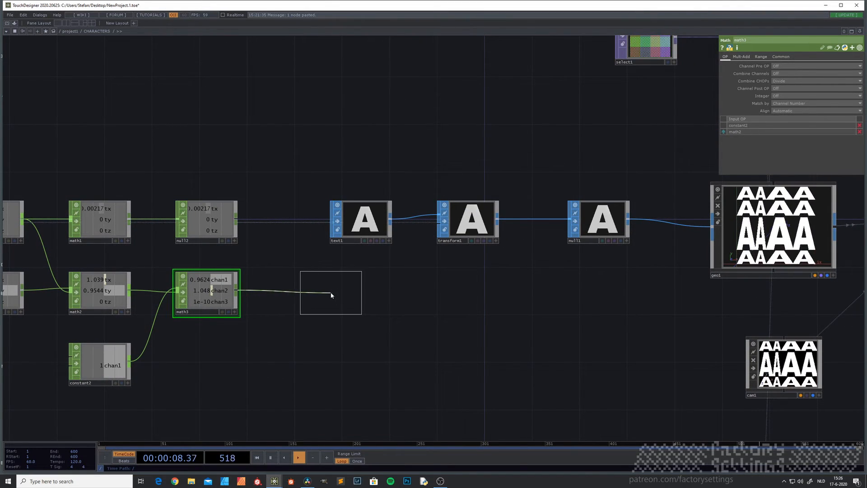
left_click(324, 294)
left_click_drag(461, 342, 340, 347)
left_click_drag(372, 310, 461, 313)
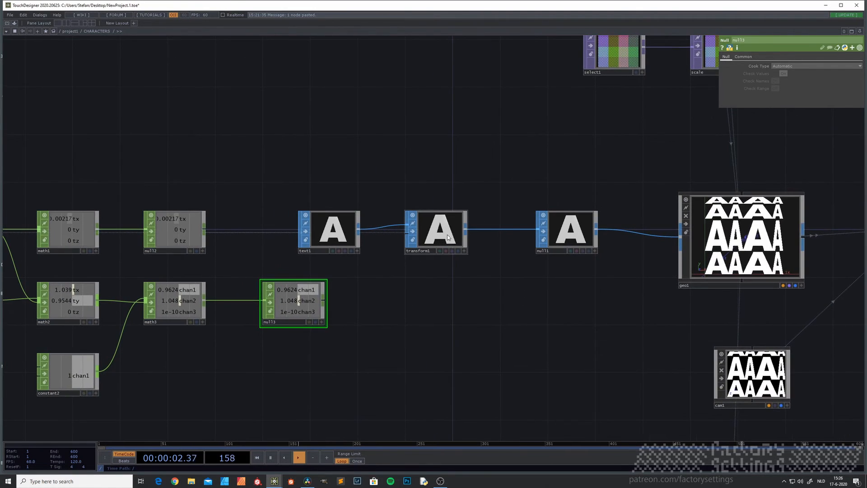
Step: Set transform1's scale x to op('null3')[0] and scale y to op('null3')[1]
left_click(448, 237)
scroll(253, 310, "up", 4)
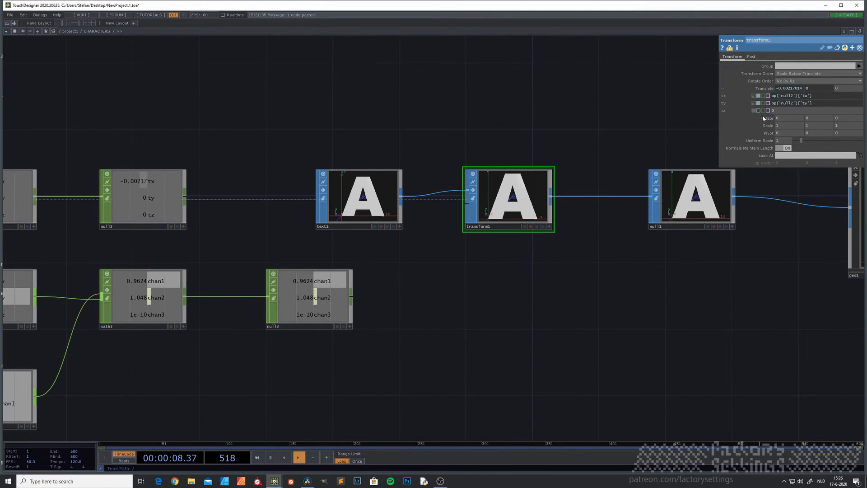
left_click(721, 126)
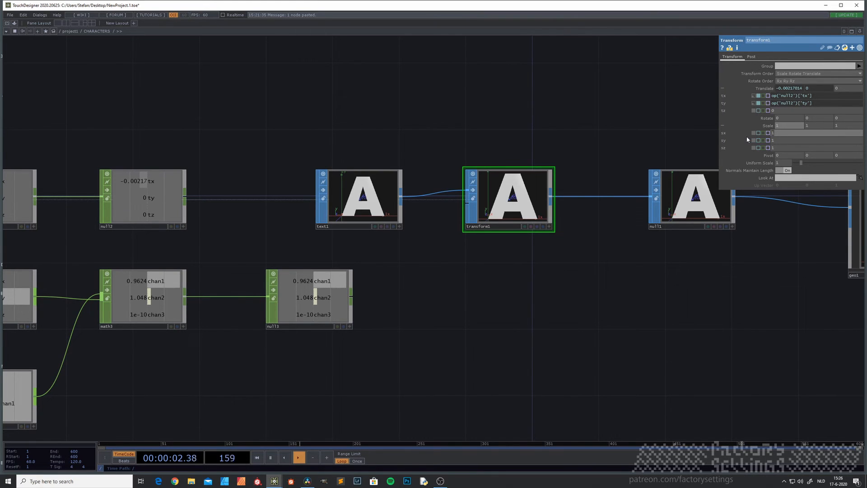
left_click(795, 96)
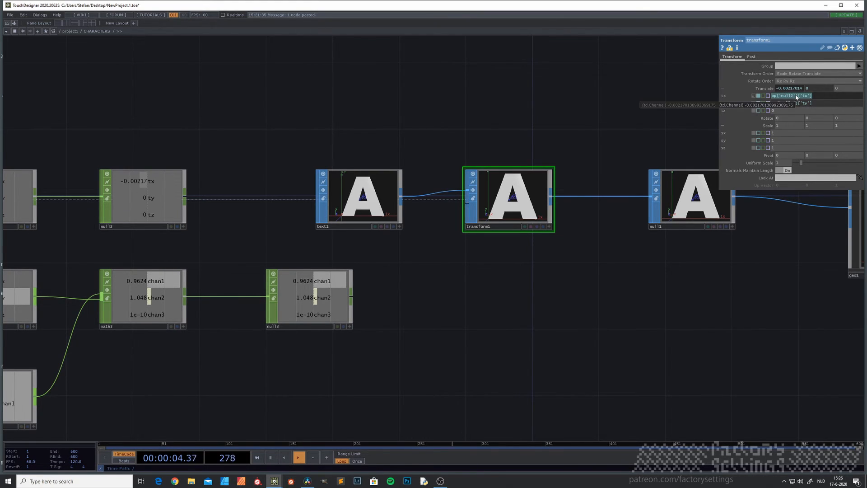
left_click(778, 134)
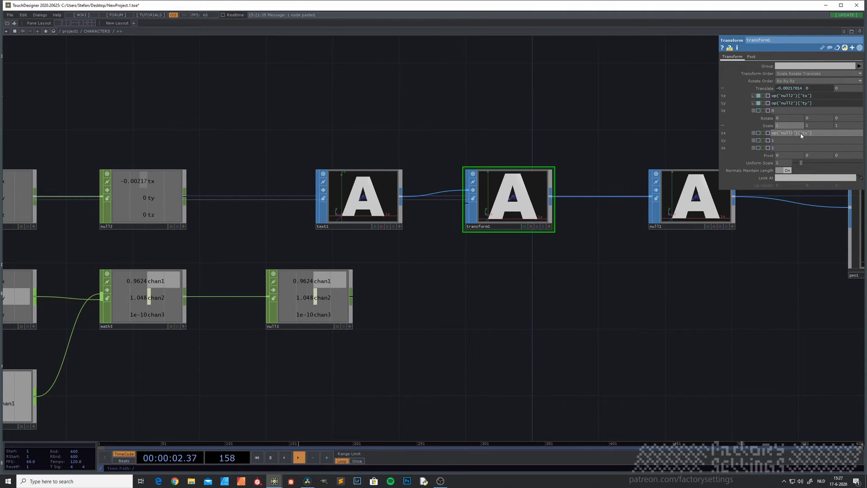
type("0")
scroll(530, 218, "up", 5)
scroll(530, 219, "up", 4)
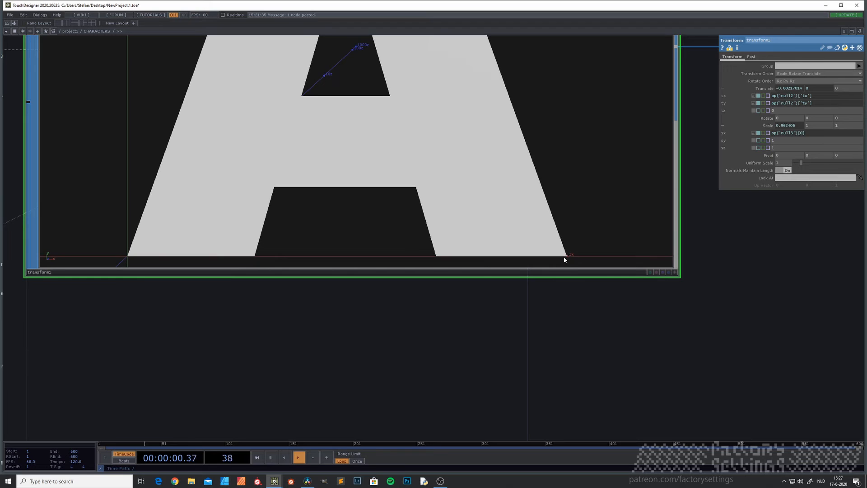
scroll(564, 255, "down", 8)
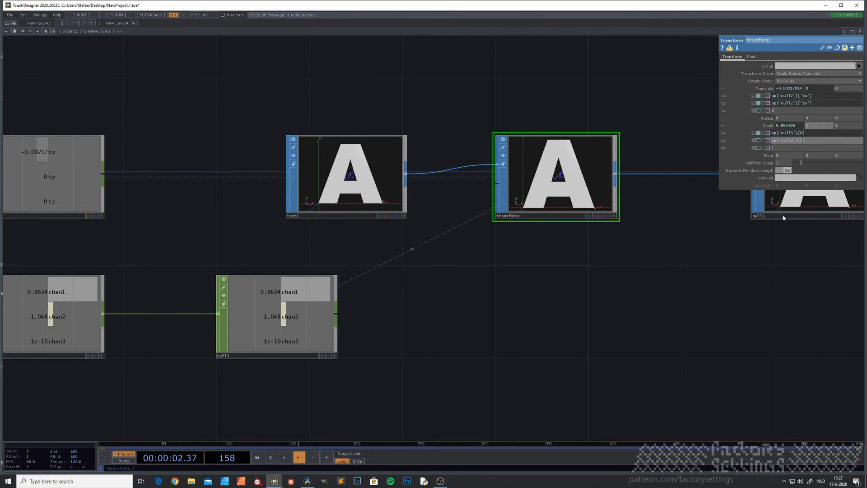
left_click(584, 262)
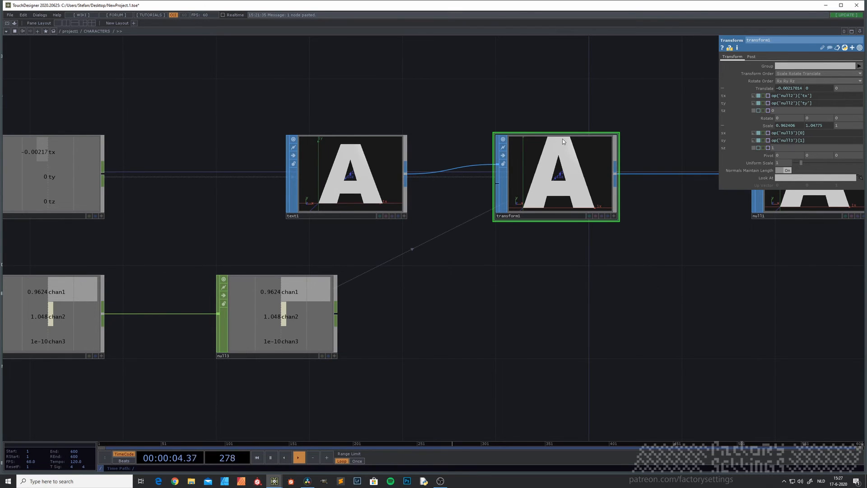
Step: Examine the scaled letter against the origin and axes in transform1's interactive viewer
scroll(562, 139, "up", 5)
scroll(543, 140, "down", 2)
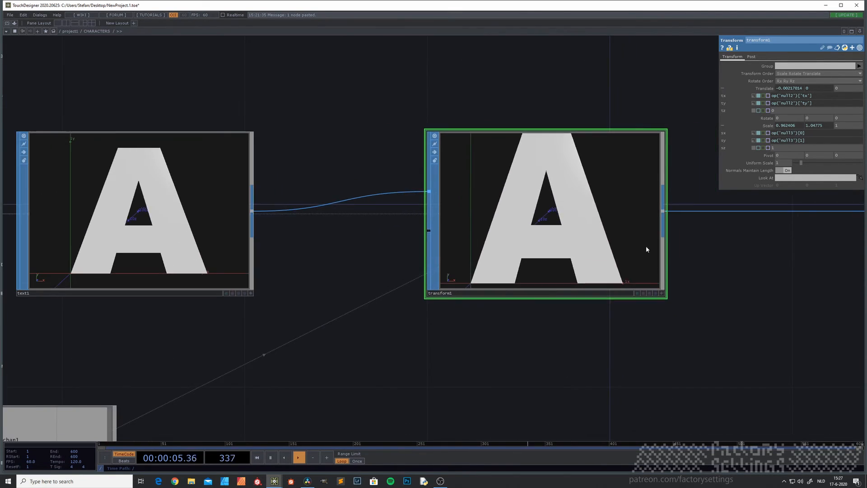
left_click(660, 294)
scroll(589, 207, "down", 4)
scroll(581, 212, "up", 2)
middle_click_drag(575, 216, 574, 217)
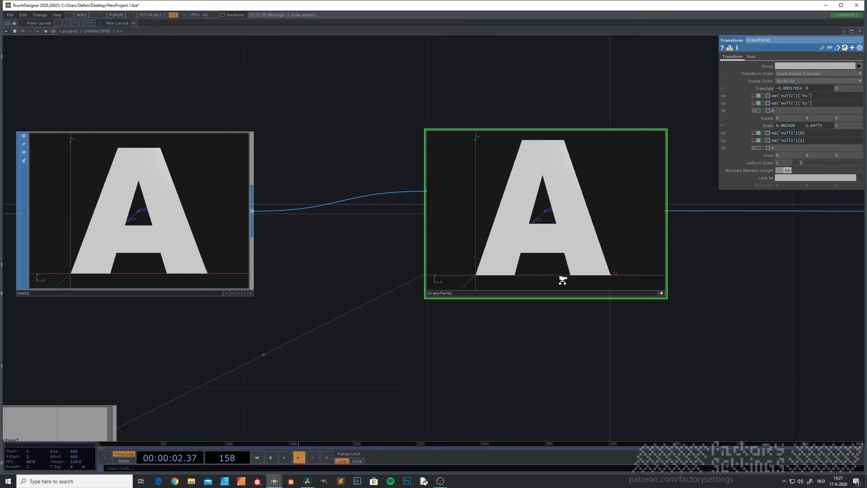
scroll(562, 282, "down", 5)
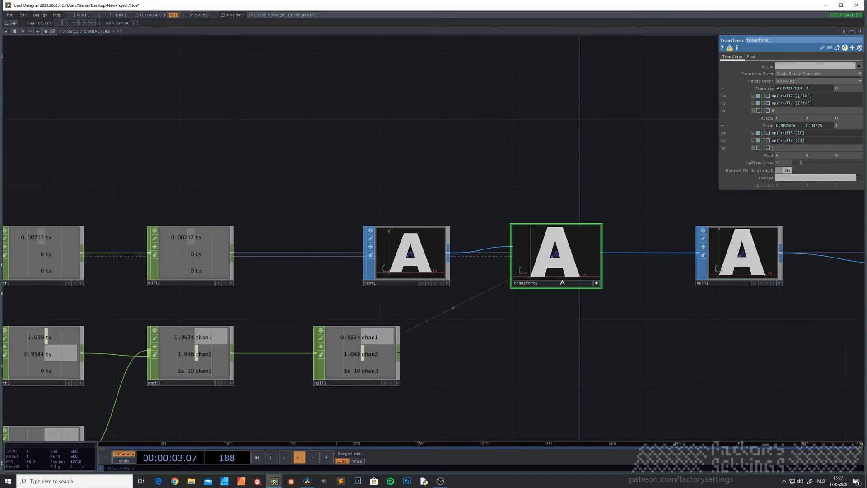
left_click(596, 284)
Step: Check the letter grid in render1, and change text1's text to B
left_click_drag(773, 338, 449, 317)
left_click_drag(700, 302, 433, 339)
scroll(601, 283, "up", 10)
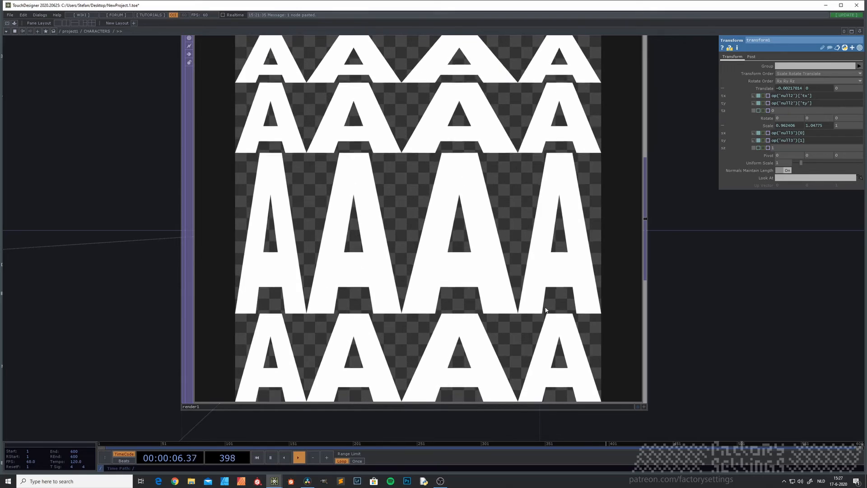
scroll(546, 307, "down", 5)
left_click_drag(136, 366, 398, 367)
left_click(345, 268)
left_click_drag(517, 320, 374, 320)
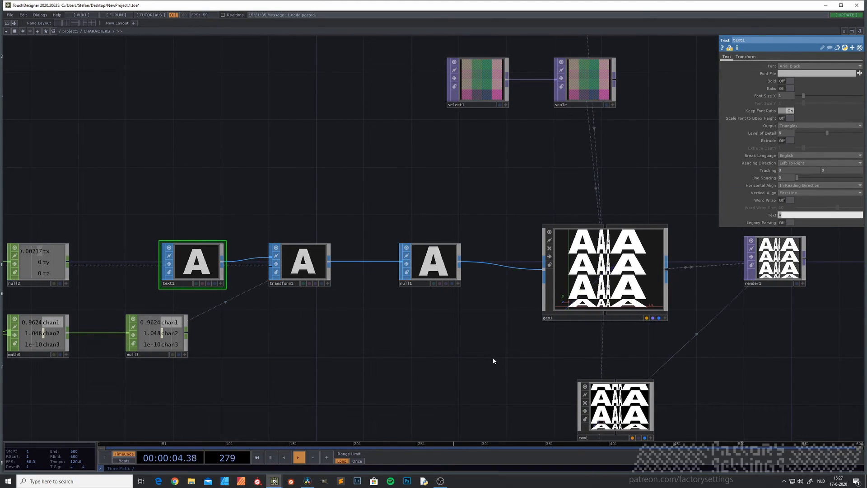
type("B")
key("Return")
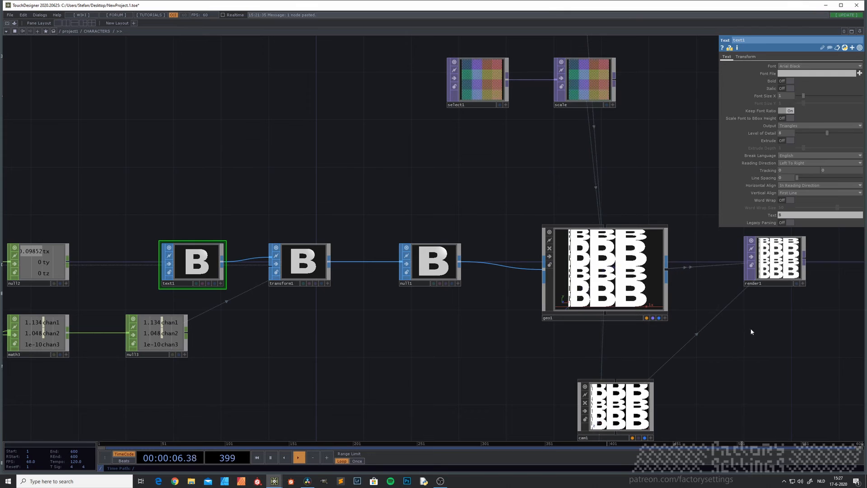
Step: Set transform1's pivot x to -me.par.tx and pivot y to -me.par.ty
left_click_drag(776, 315, 627, 342)
scroll(645, 307, "up", 8)
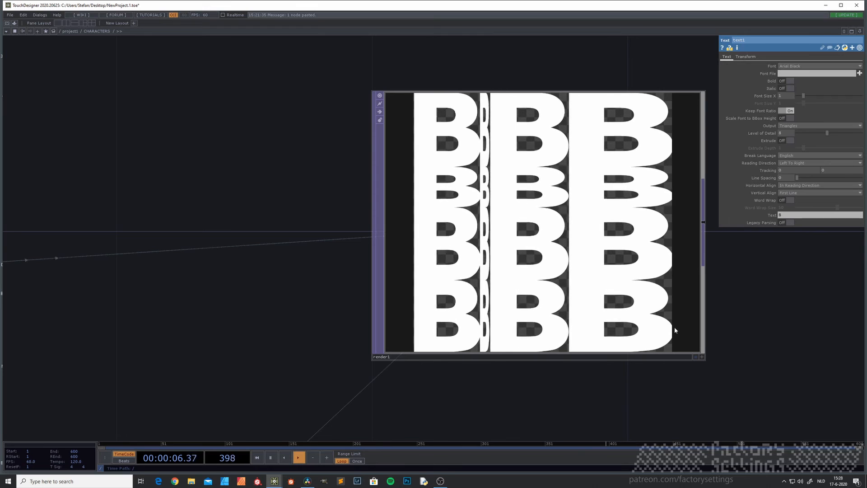
scroll(463, 309, "down", 5)
left_click_drag(325, 385, 625, 290)
scroll(303, 354, "down", 5)
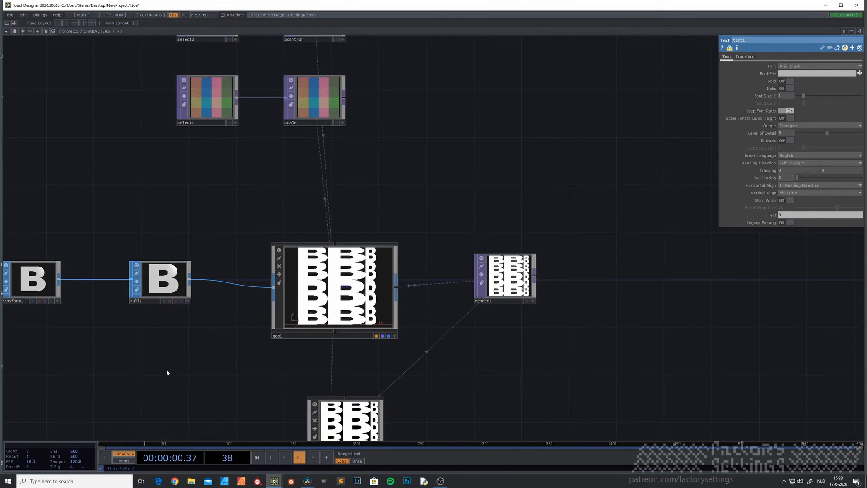
left_click_drag(163, 372, 420, 348)
left_click(290, 261)
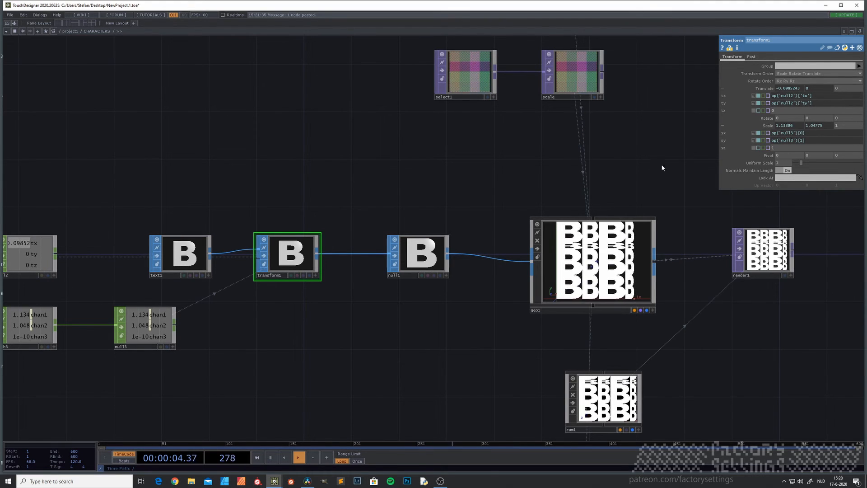
left_click(722, 156)
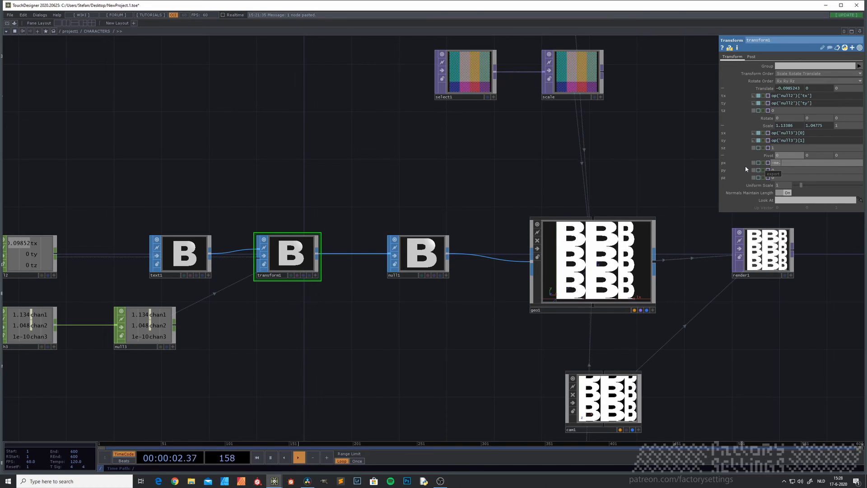
type("r.tx")
key("Return")
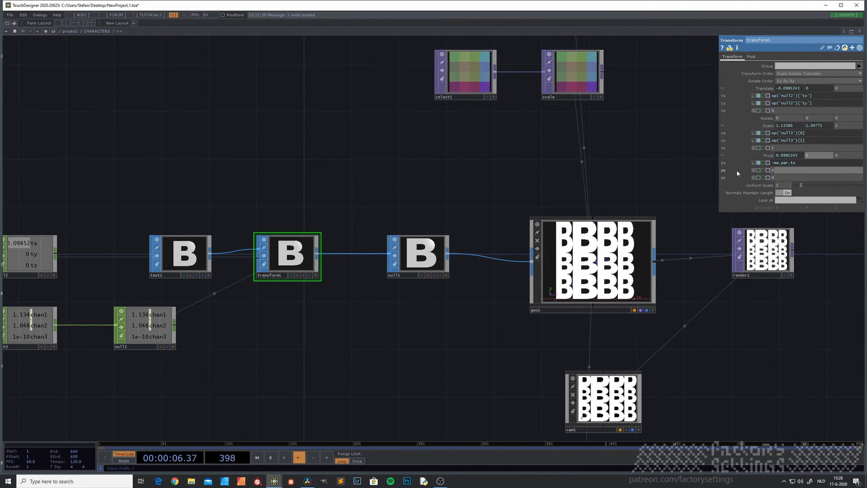
type("-me.par.")
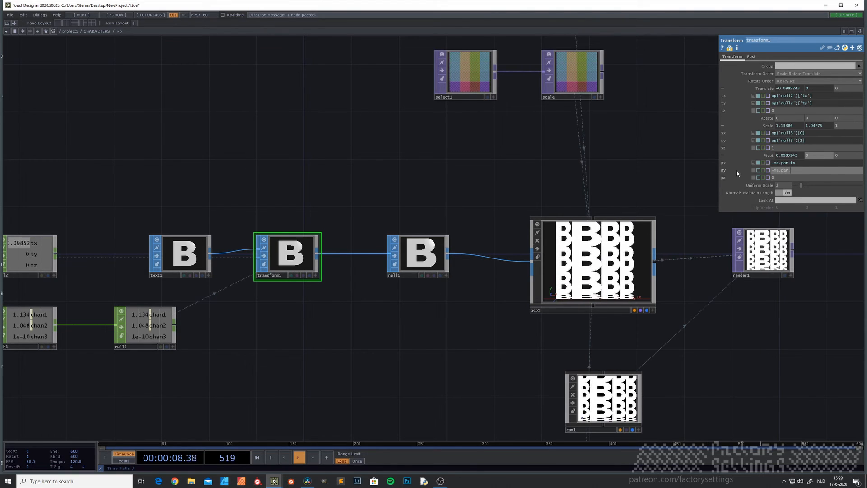
type("ty")
key("Return")
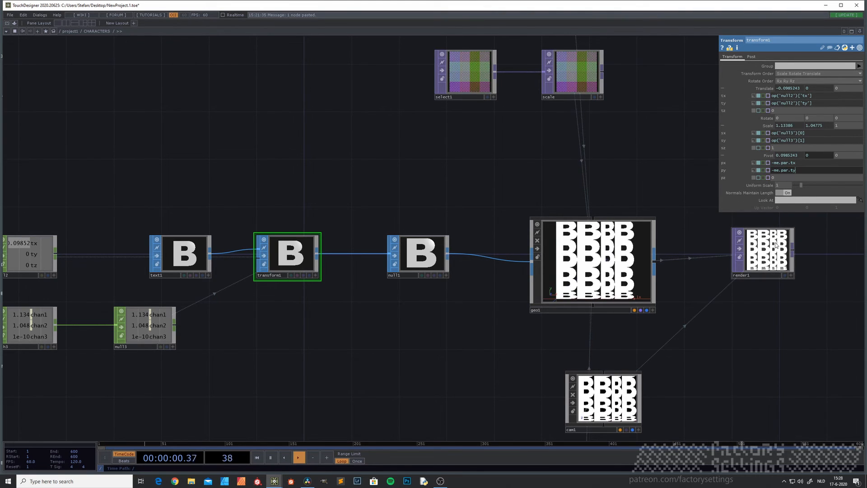
Step: Inspect render1 up close to check how the B letters fit the edges of their cells
scroll(804, 267, "up", 6)
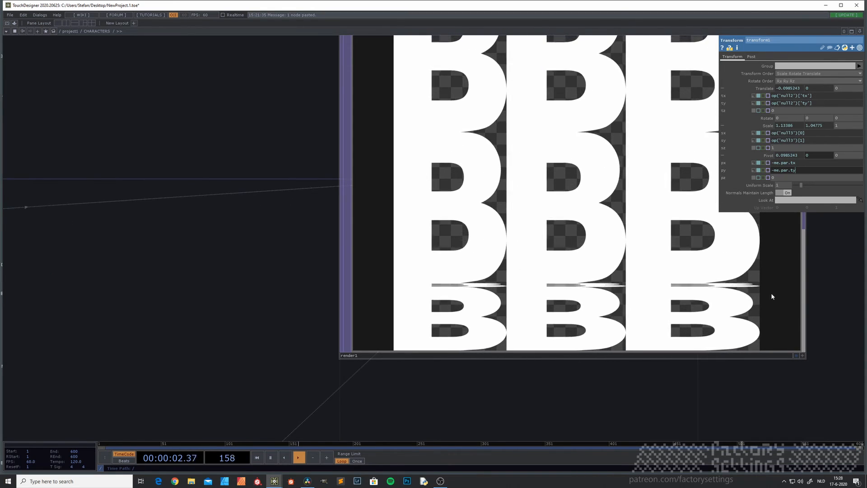
left_click_drag(813, 284, 690, 343)
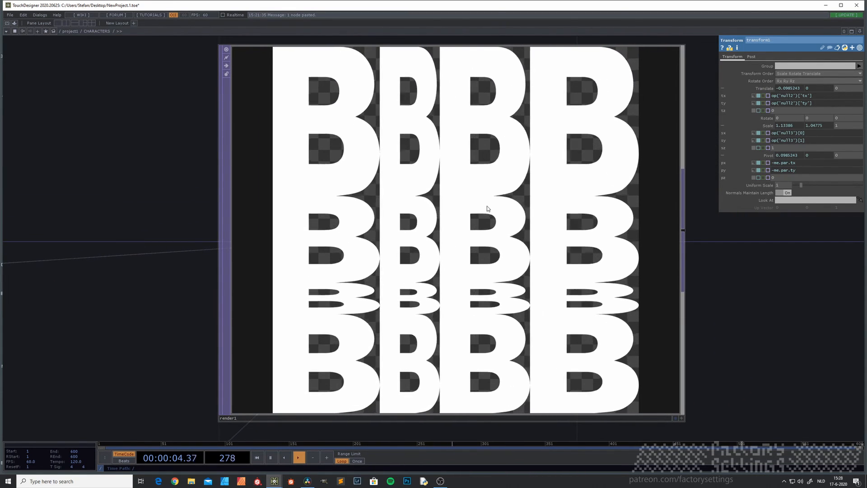
scroll(488, 208, "down", 3)
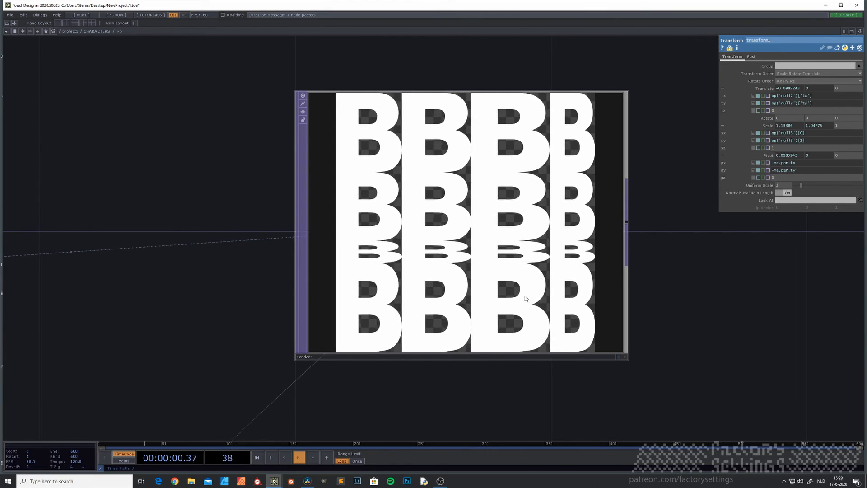
scroll(571, 327, "up", 2)
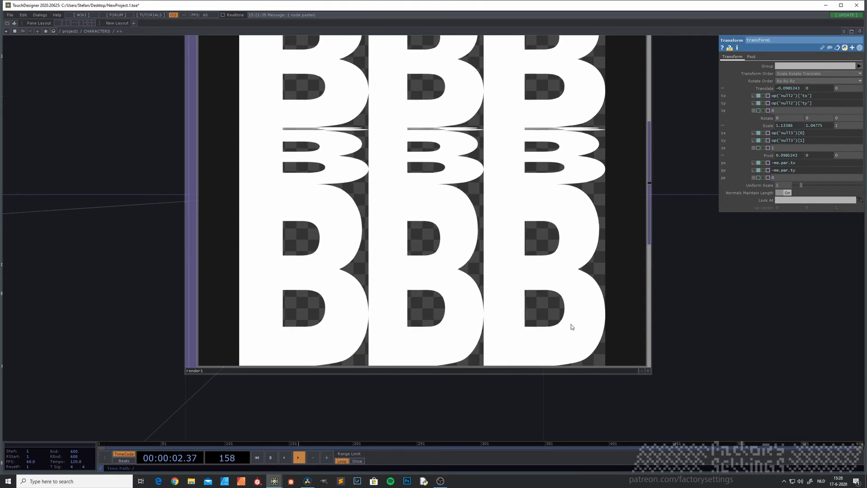
scroll(571, 323, "down", 10)
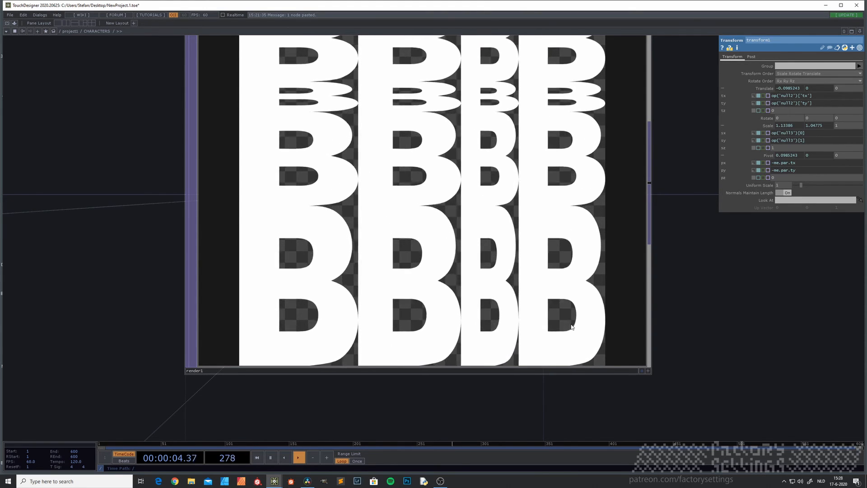
left_click_drag(555, 360, 652, 356)
scroll(651, 356, "down", 5)
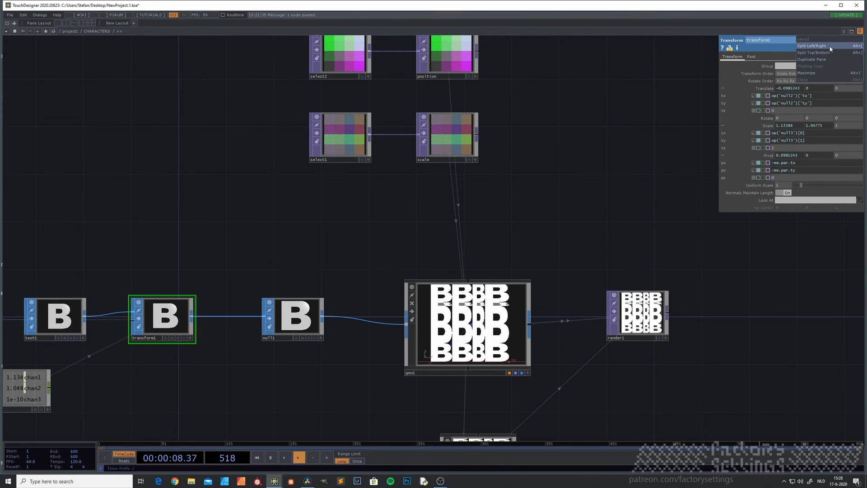
Step: Split the network pane left/right and frame render1 in the new pane
left_click(861, 32)
left_click_drag(661, 230, 387, 218)
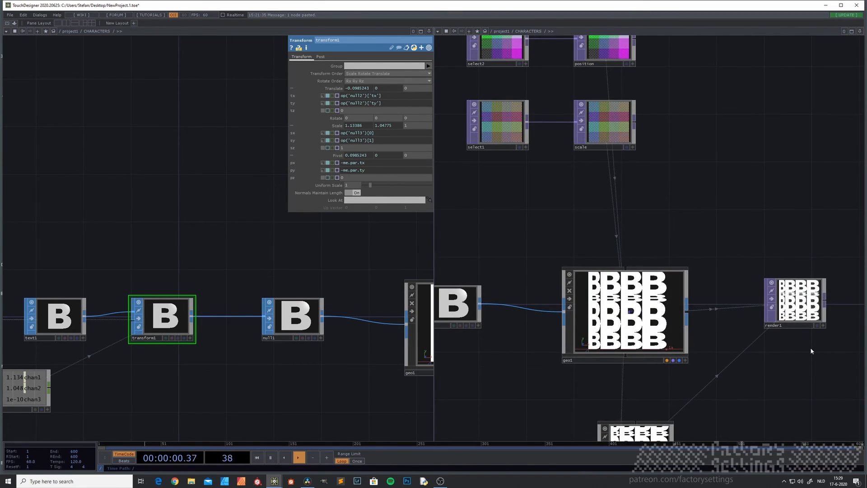
left_click_drag(810, 350, 633, 357)
scroll(603, 331, "up", 6)
left_click_drag(764, 379, 685, 399)
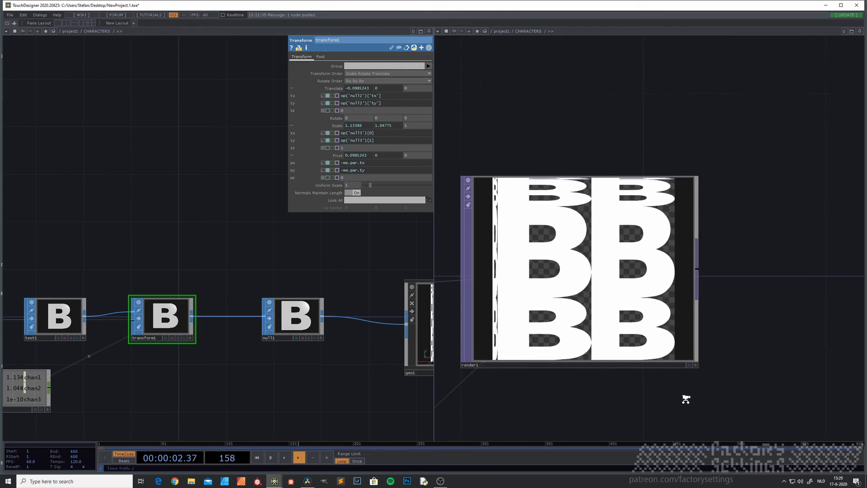
scroll(686, 399, "down", 3)
Step: Go up from CHARACTERS in the first pane, enter the NOISE component and frame noise1 and its OUT
left_click_drag(132, 374, 266, 370)
scroll(266, 370, "down", 4)
left_click_drag(173, 275, 218, 265)
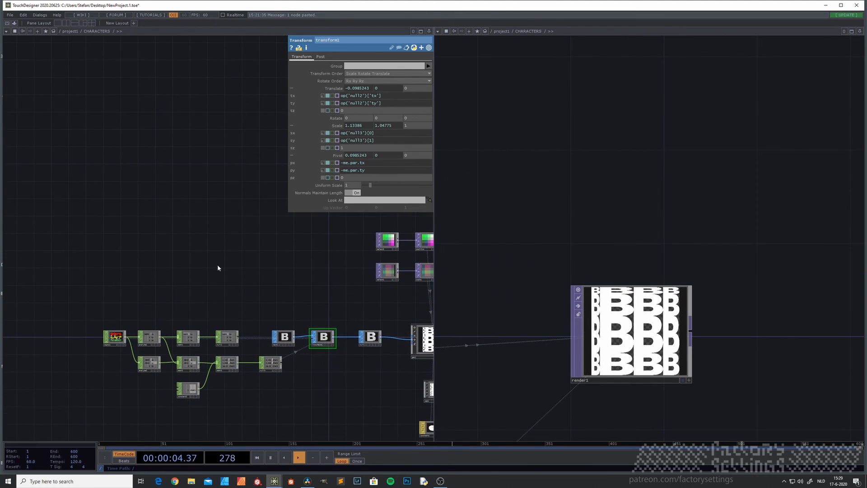
key("u")
key("i")
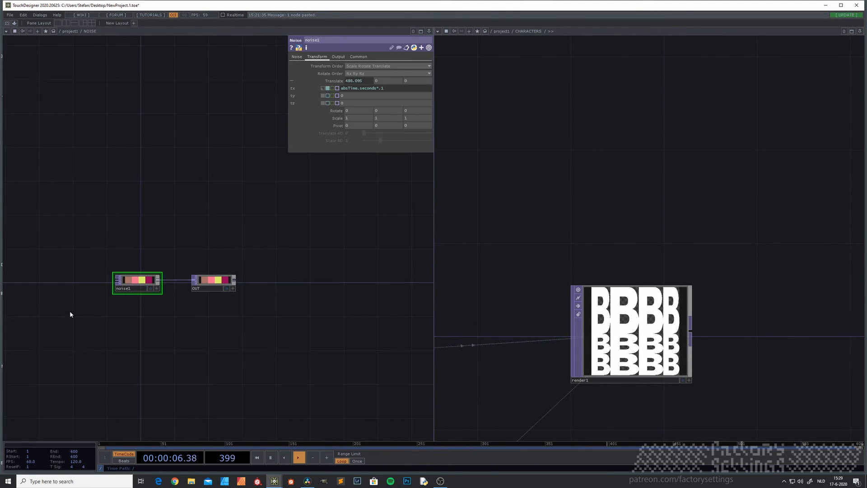
scroll(109, 278, "up", 5)
left_click_drag(185, 225, 149, 288)
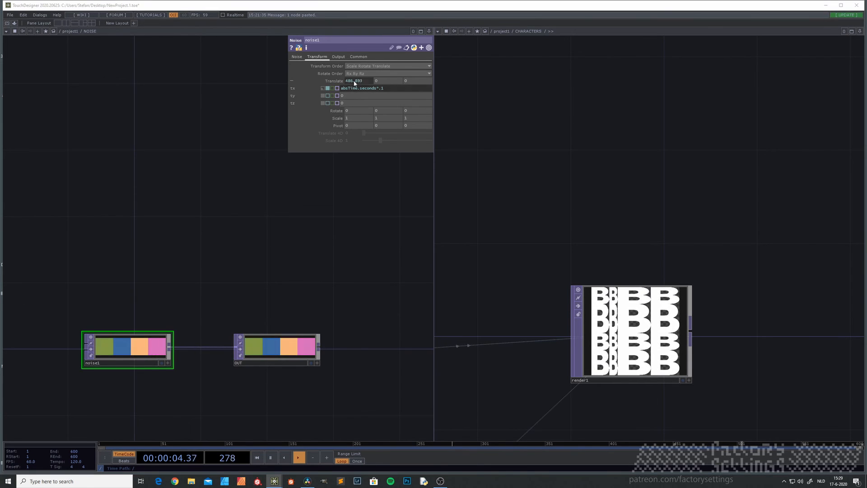
Step: Tune noise1's pattern with Period 1.17, Harmonics 0 and an Exponent slightly below 1
left_click(296, 57)
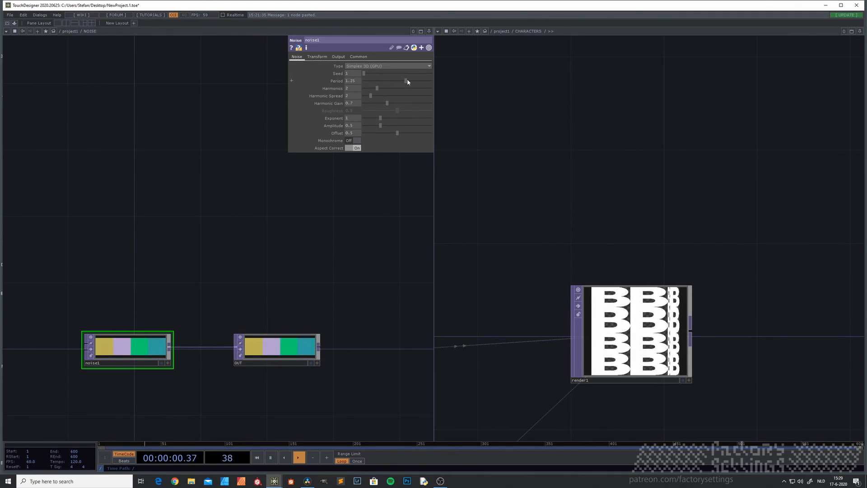
left_click_drag(407, 82, 400, 82)
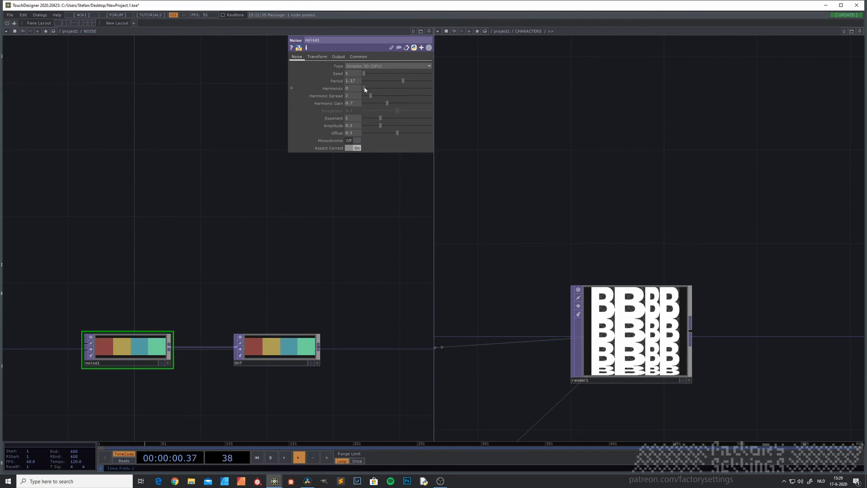
left_click_drag(361, 89, 362, 89)
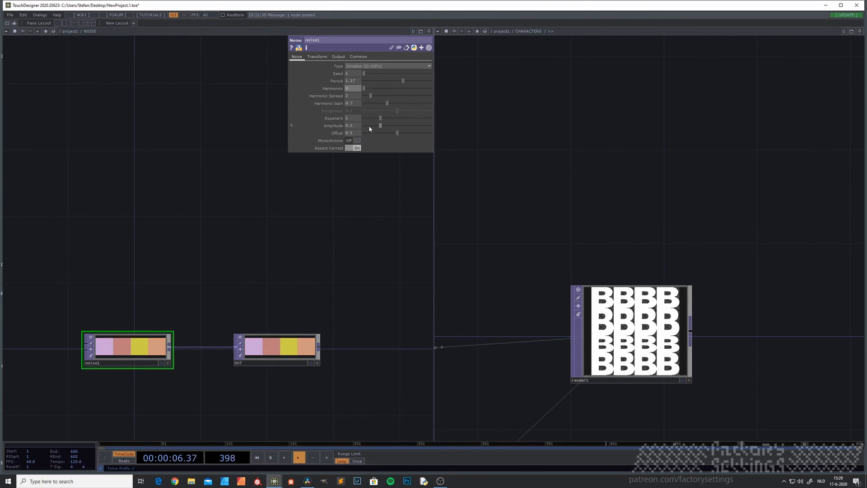
left_click_drag(380, 118, 398, 118)
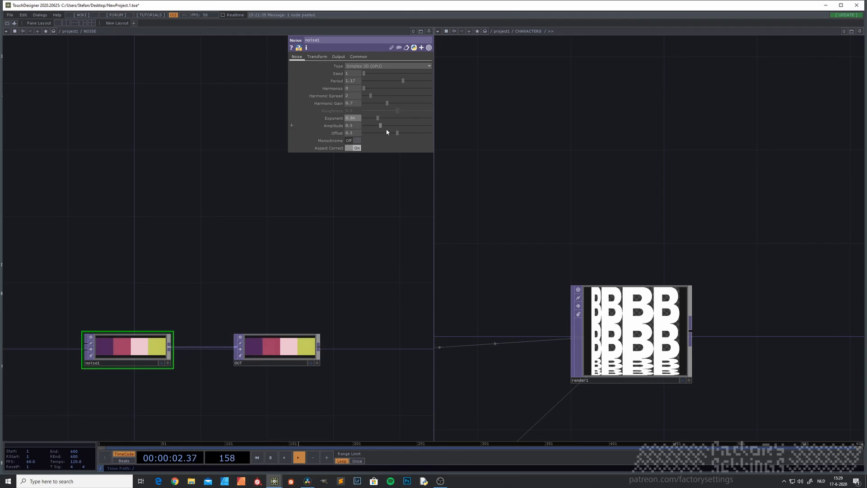
Step: Strengthen noise1's contrast by setting Amplitude to 1.2 and raising Exponent to about 2.5
left_click_drag(380, 127, 403, 125)
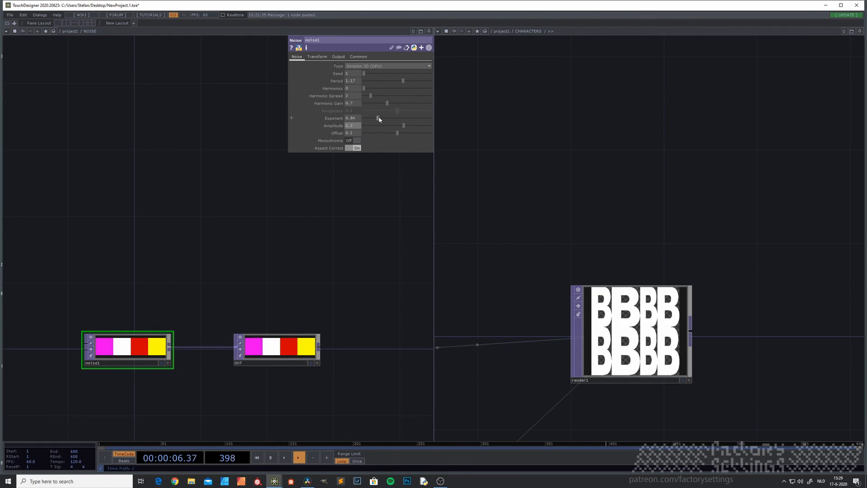
left_click_drag(390, 119, 406, 120)
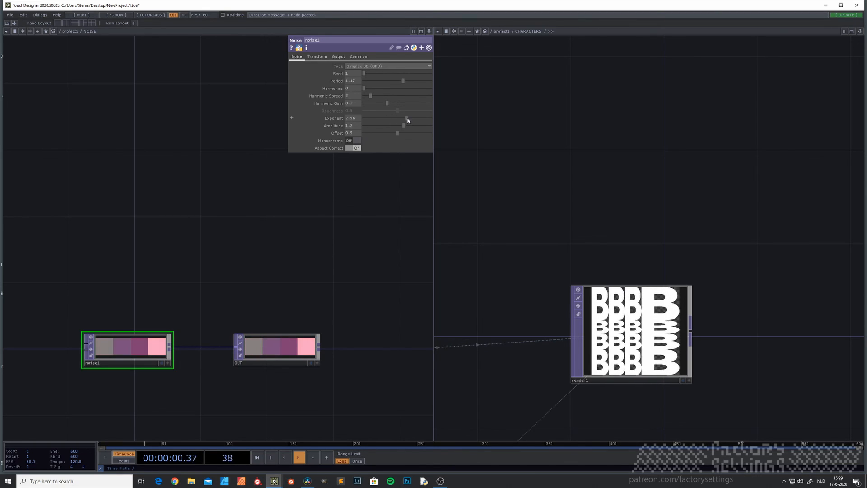
Step: Set noise1's X translation to the expression absTime.seconds*.3 and check the animation speed on render1
left_click(317, 57)
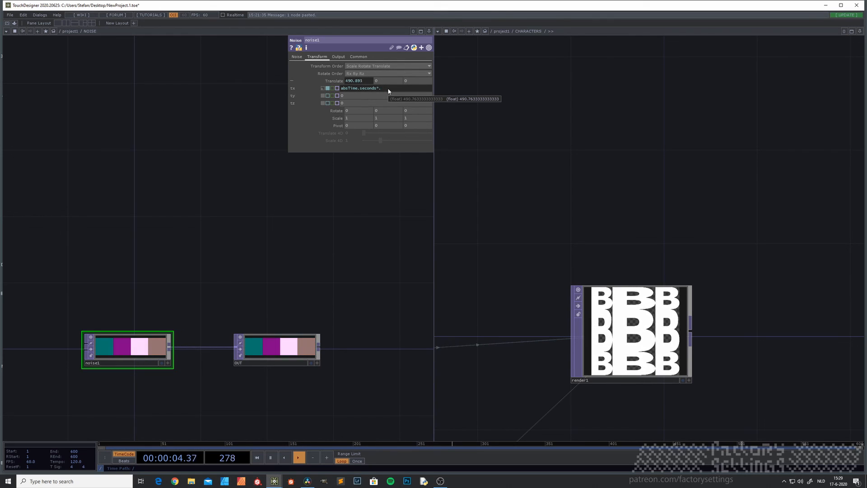
key("Return")
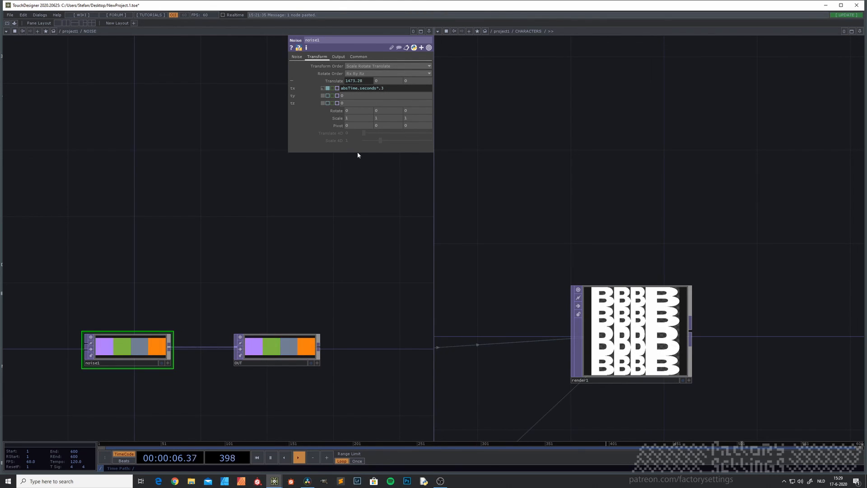
scroll(649, 331, "up", 3)
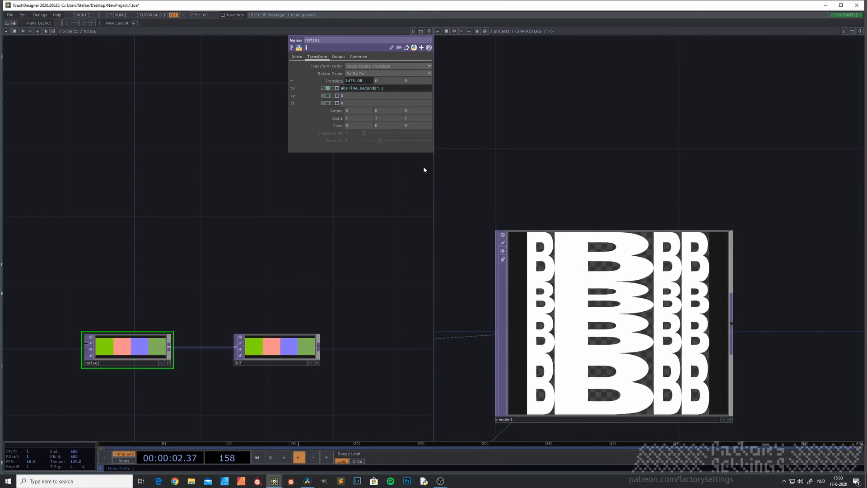
Step: Retune noise1 with Offset 1, Amplitude 1.14 and Seed 2082
left_click(297, 57)
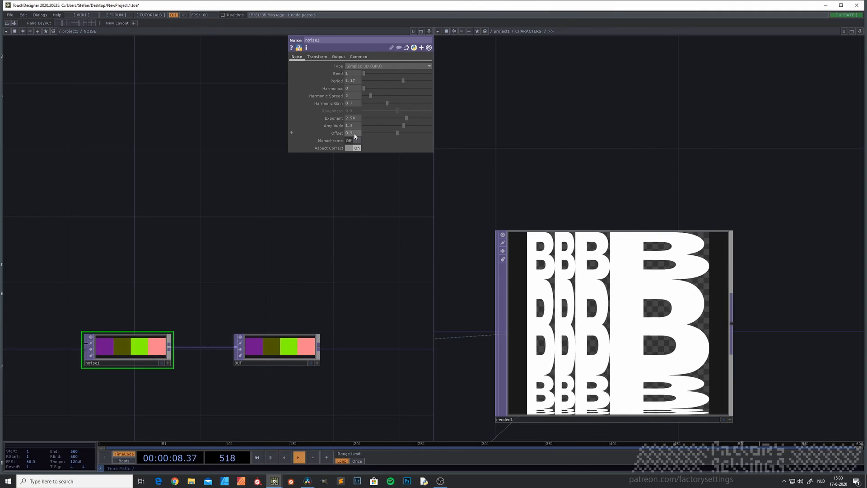
left_click_drag(373, 133, 431, 133)
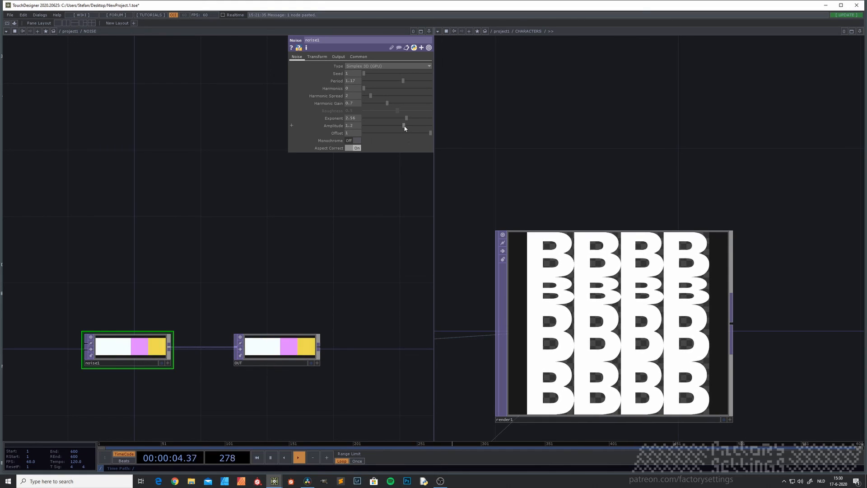
left_click_drag(405, 128, 402, 126)
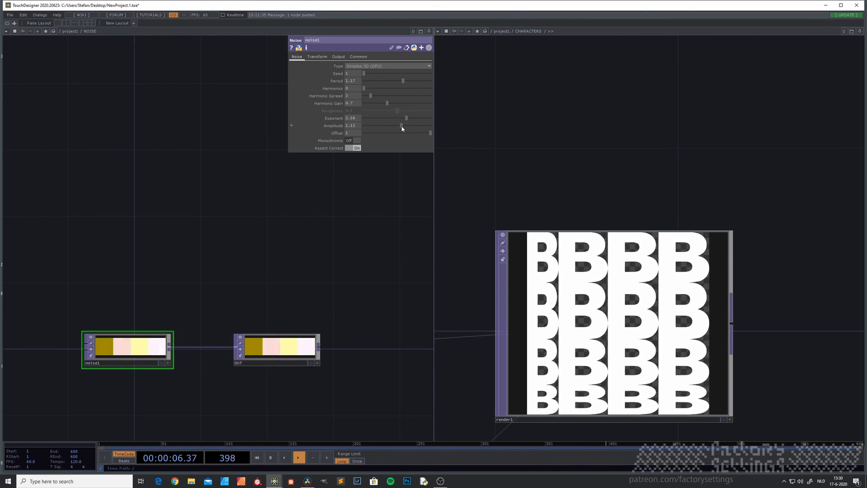
left_click_drag(365, 72, 379, 72)
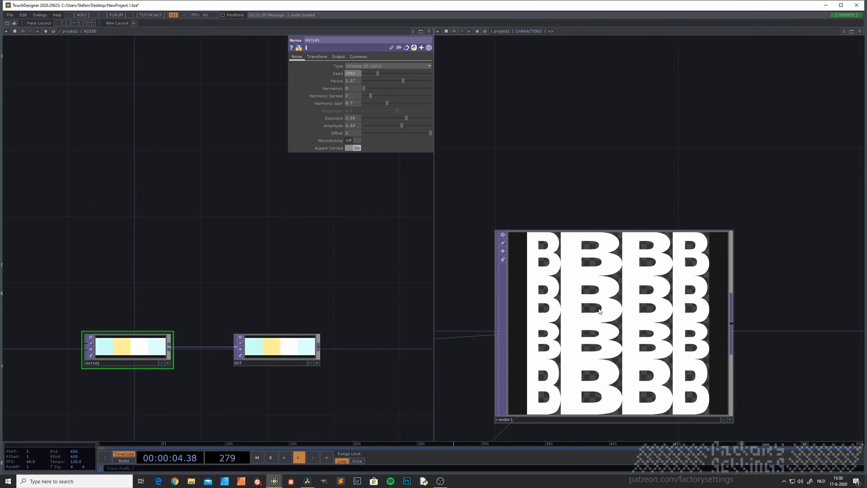
Step: Examine the CHARACTERS network around geo1, from the position and scale inputs and the B geometry to cam1 and render1
scroll(598, 309, "down", 3)
scroll(599, 309, "down", 4)
left_click_drag(677, 363, 816, 344)
scroll(537, 393, "down", 2)
left_click_drag(541, 387, 635, 331)
scroll(595, 354, "down", 2)
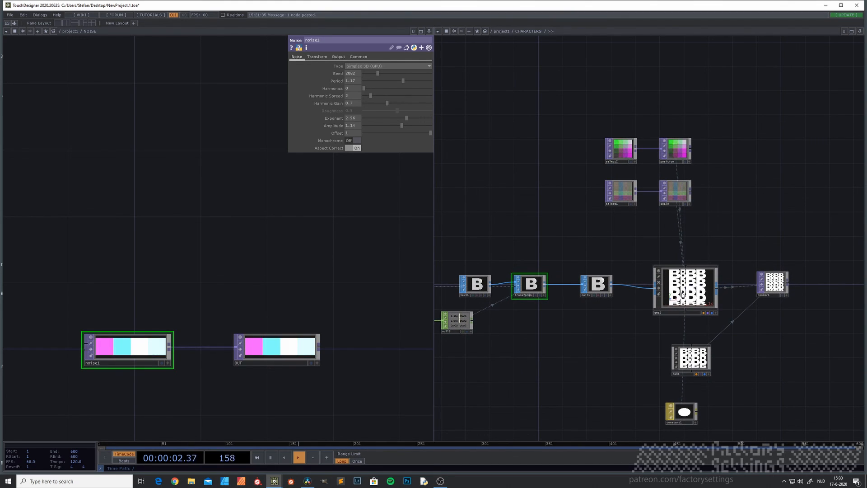
scroll(683, 296, "up", 4)
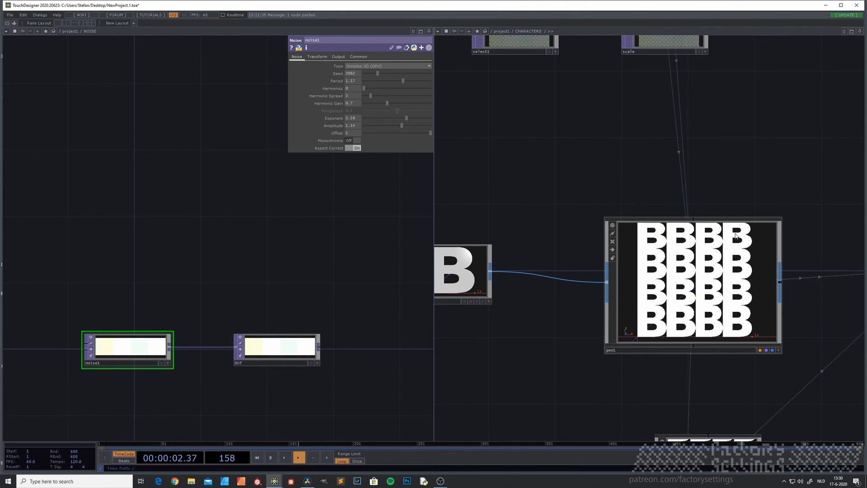
scroll(656, 325, "down", 5)
mouse_move(571, 377)
middle_mouse_down()
mouse_move(606, 362)
mouse_move(578, 361)
middle_mouse_up()
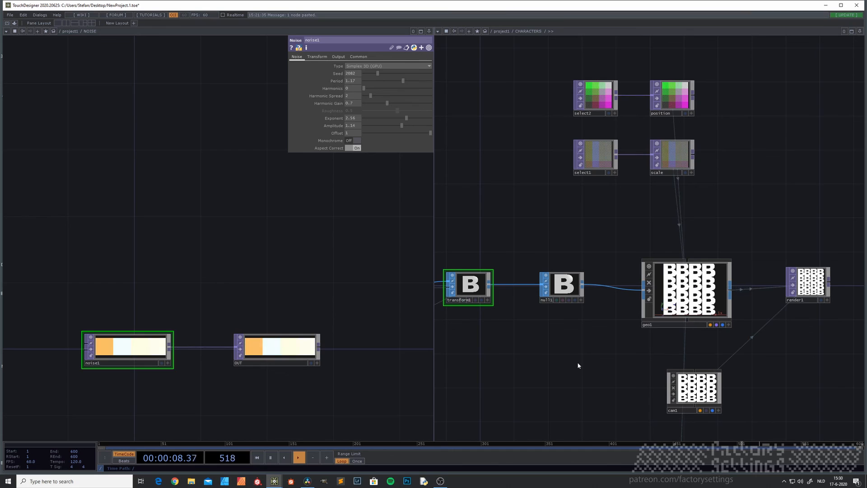